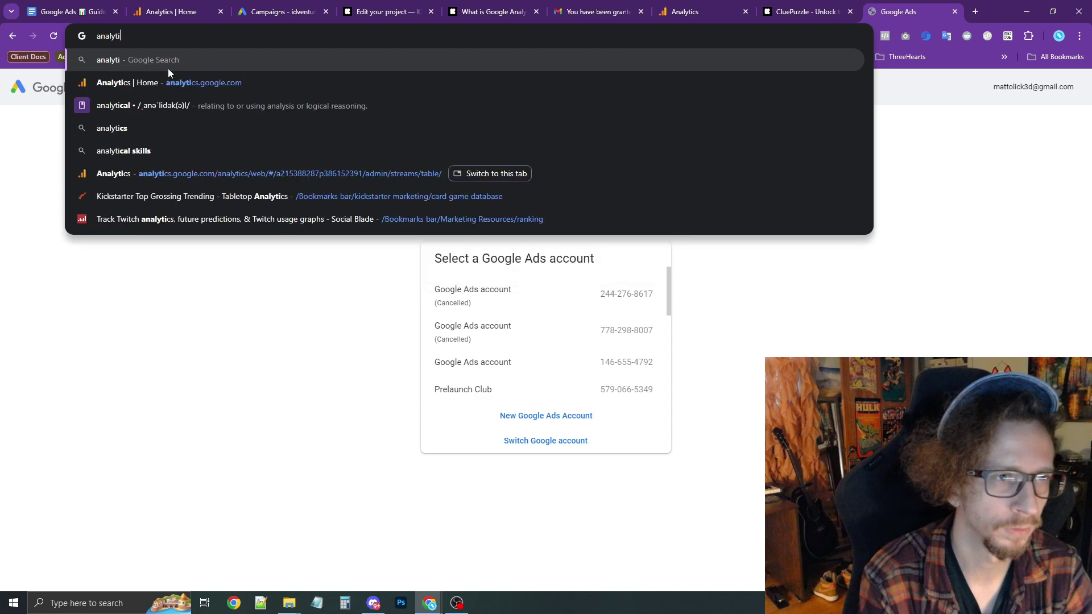
# Step: Open Google Analytics at analytics.google.com and go to the data streams in the property's admin settings
pyautogui.write('cs.google.com')
pyautogui.press('Return')
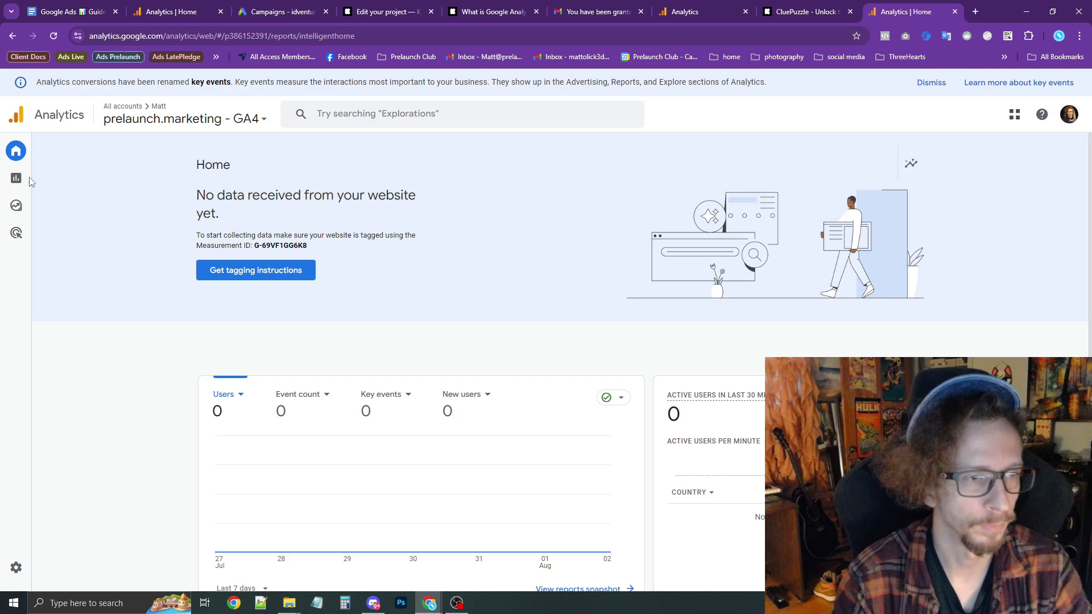
pyautogui.moveTo(15, 180)
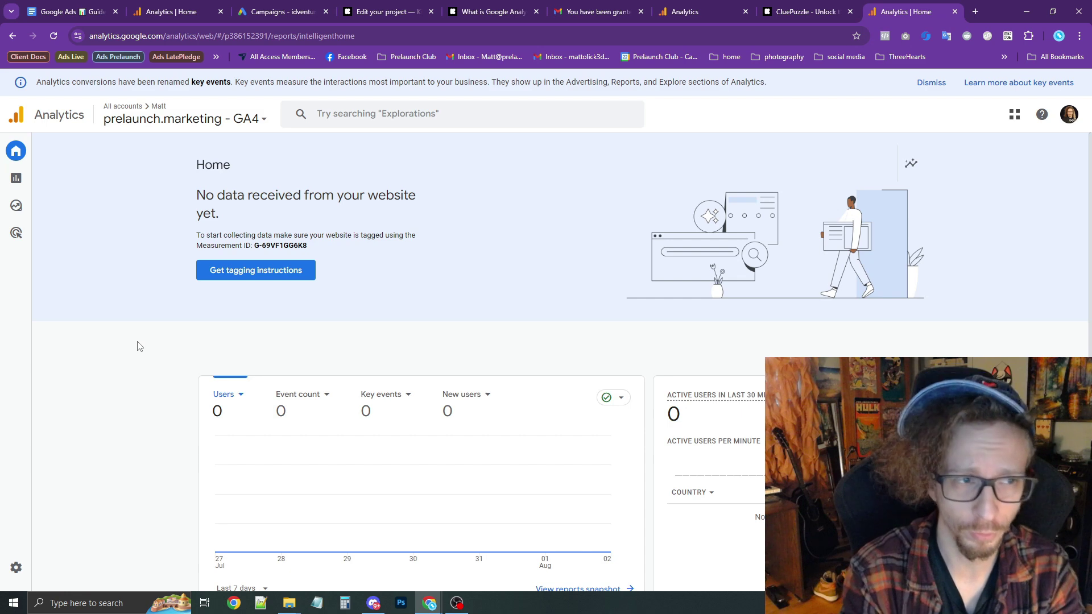
pyautogui.moveTo(49, 383)
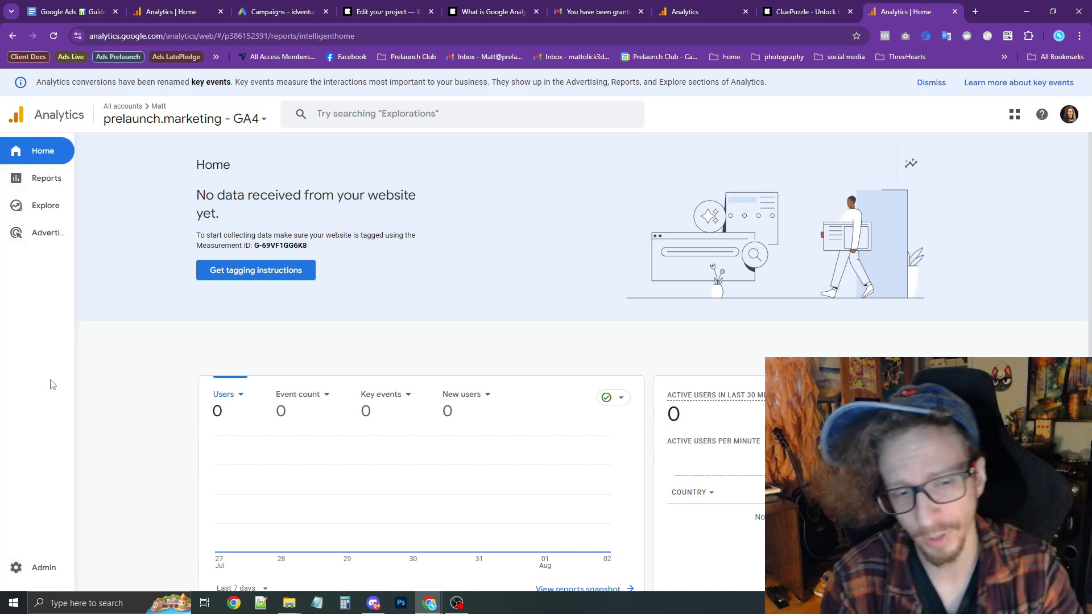
pyautogui.click(49, 568)
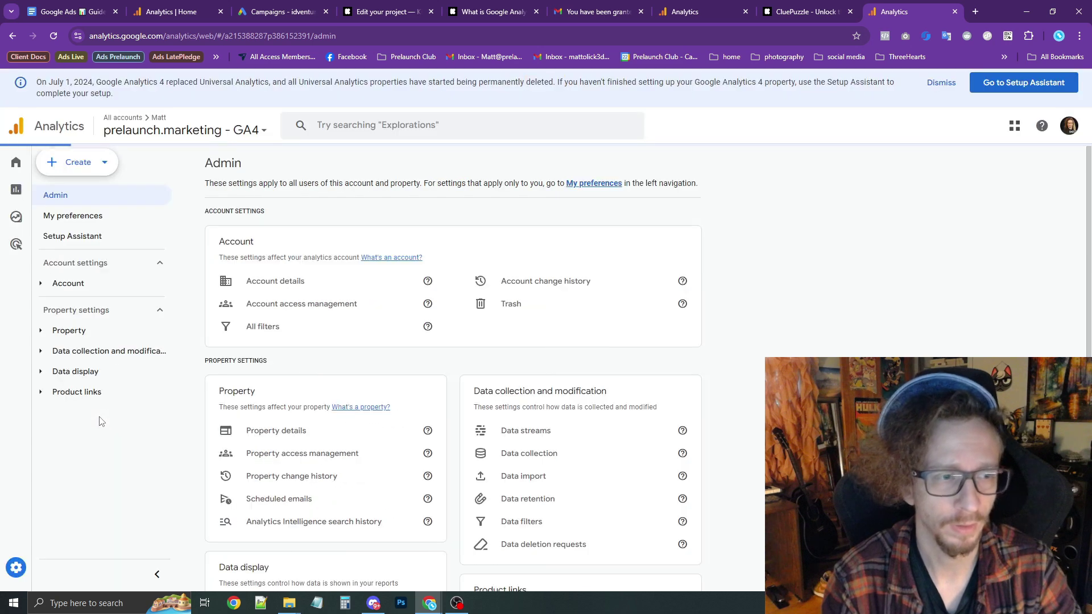
pyautogui.click(62, 354)
pyautogui.click(65, 374)
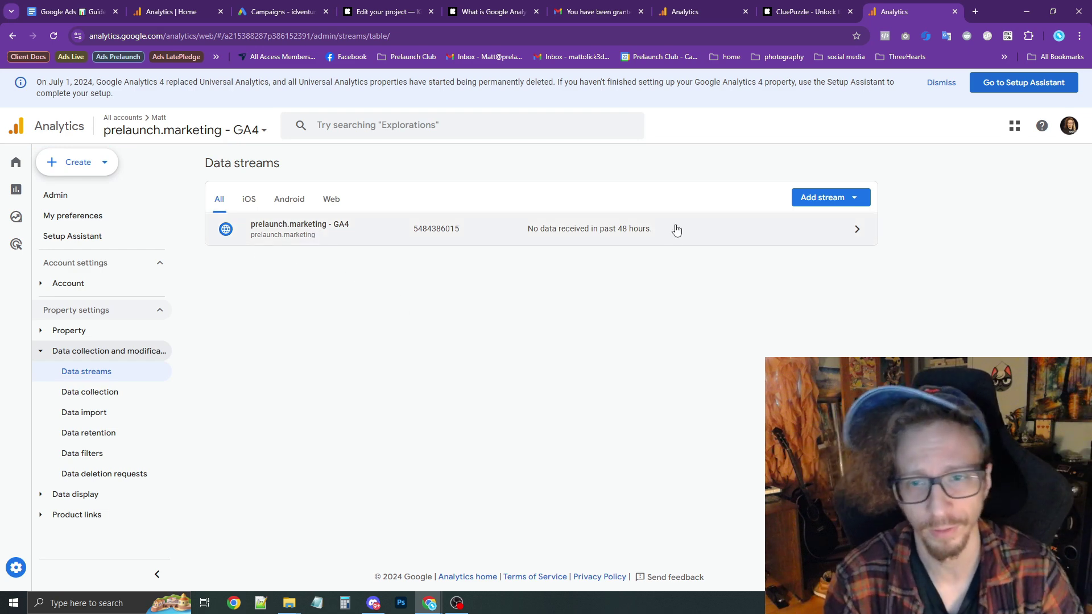
# Step: Start a new web data stream and select the Kickstarter project's address, up to the project name, from its edit page
pyautogui.click(828, 197)
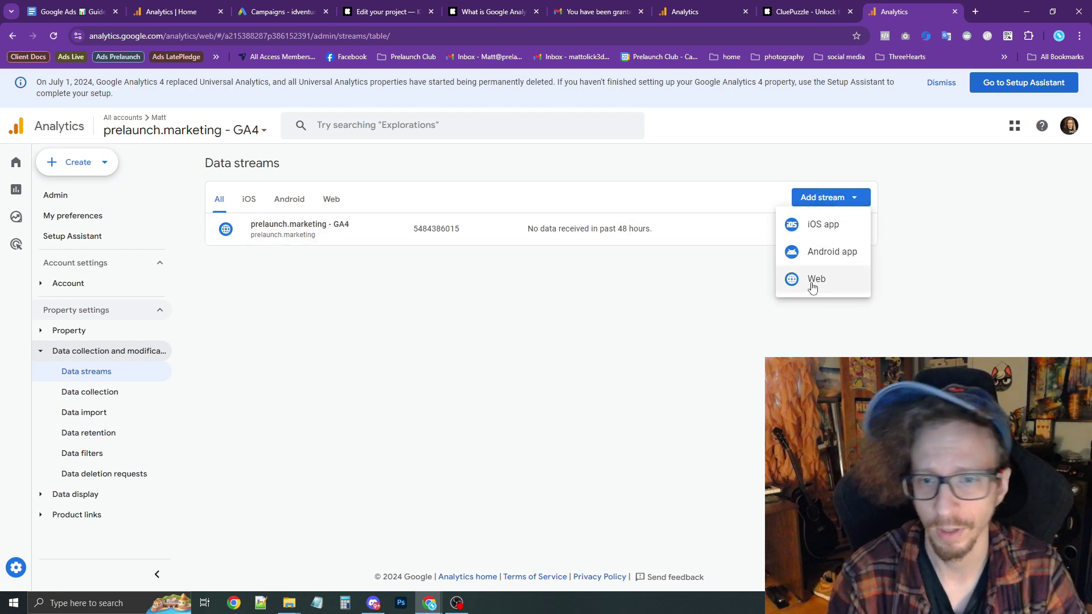
pyautogui.click(814, 280)
pyautogui.click(694, 384)
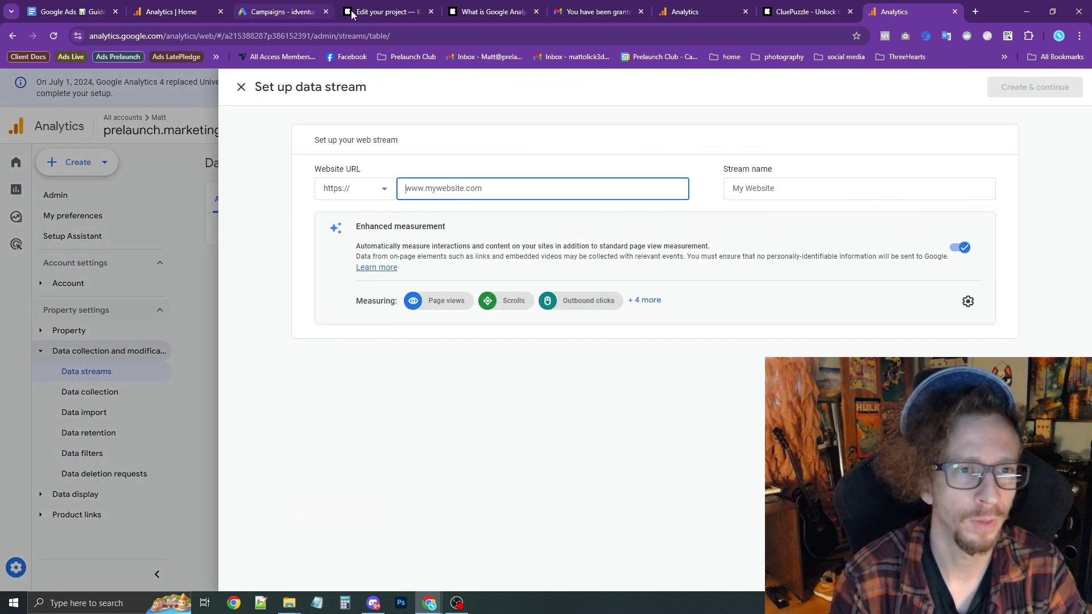
pyautogui.click(377, 16)
pyautogui.click(408, 36)
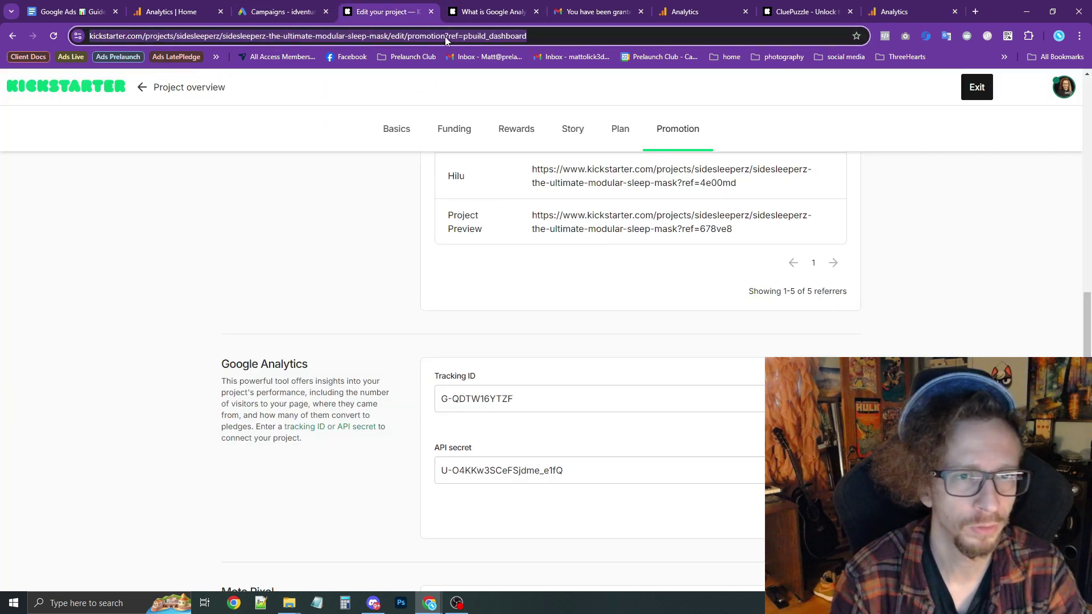
pyautogui.moveTo(438, 36); pyautogui.dragTo(123, 42)
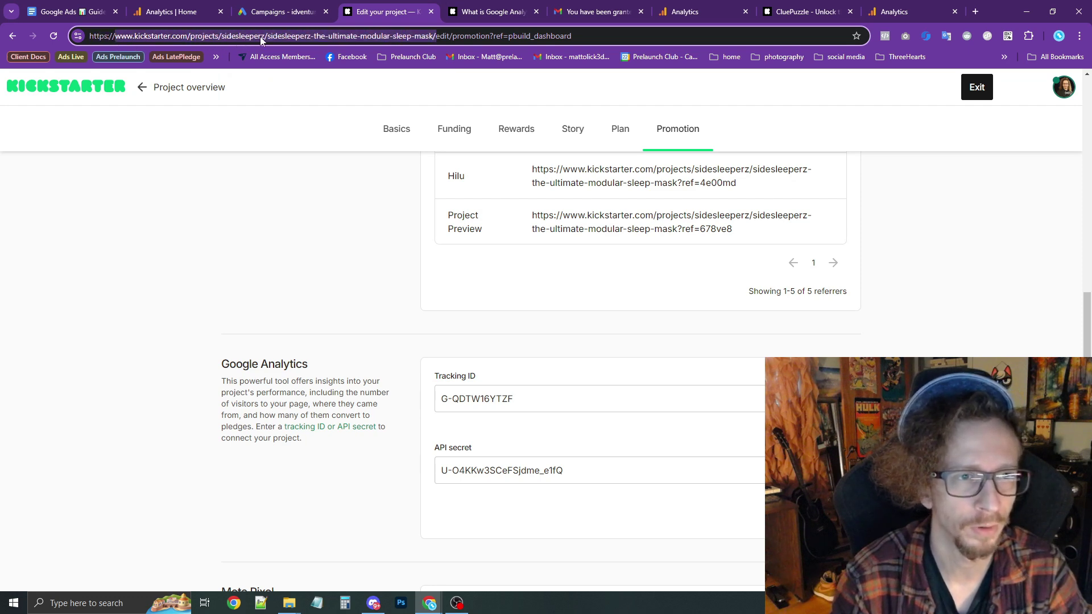
# Step: Return to the data stream setup and enter the copied Kickstarter project address, starting with www, as the website URL
pyautogui.hotkey('ctrl', 'shift', 'Tab')
pyautogui.hotkey('ctrl', 'shift', 'Tab')
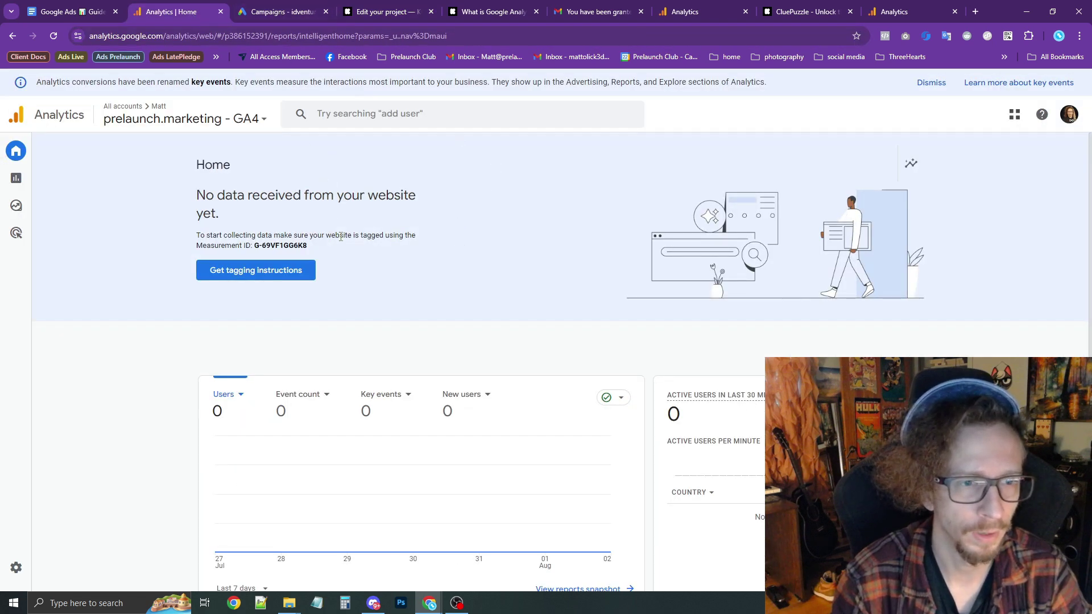
pyautogui.scroll(-3, 391, 246)
pyautogui.click(897, 11)
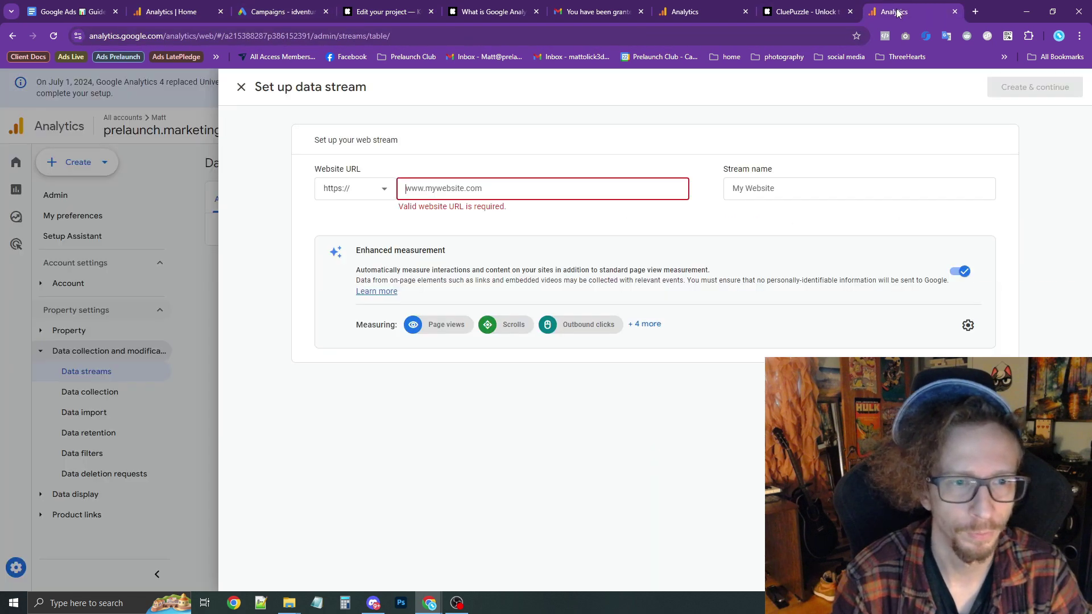
pyautogui.moveTo(897, 11); pyautogui.dragTo(160, 11)
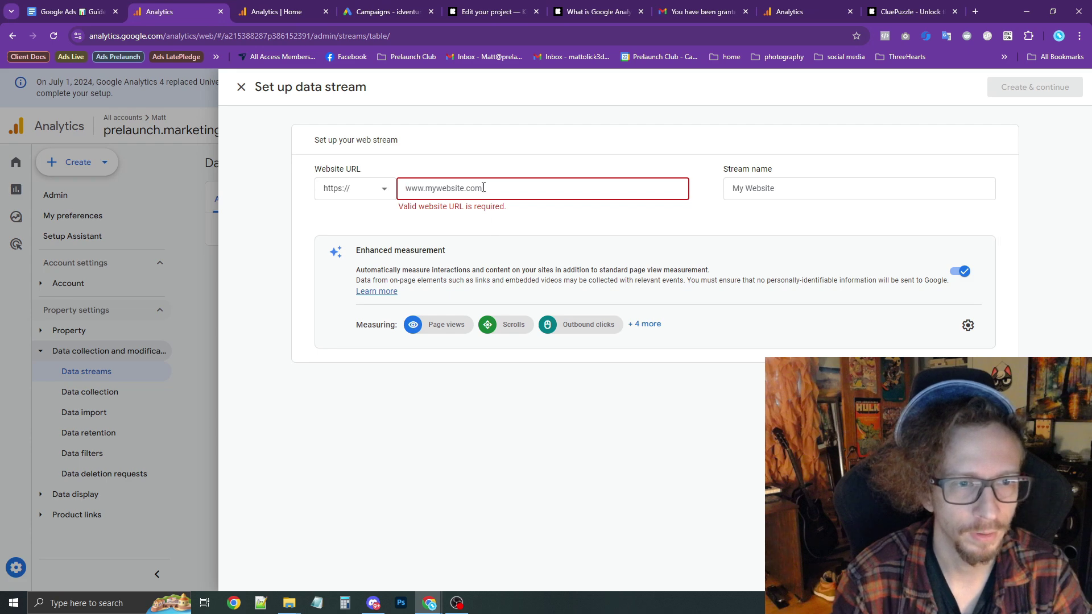
pyautogui.hotkey('ctrl', 'v')
pyautogui.moveTo(422, 190); pyautogui.dragTo(341, 192)
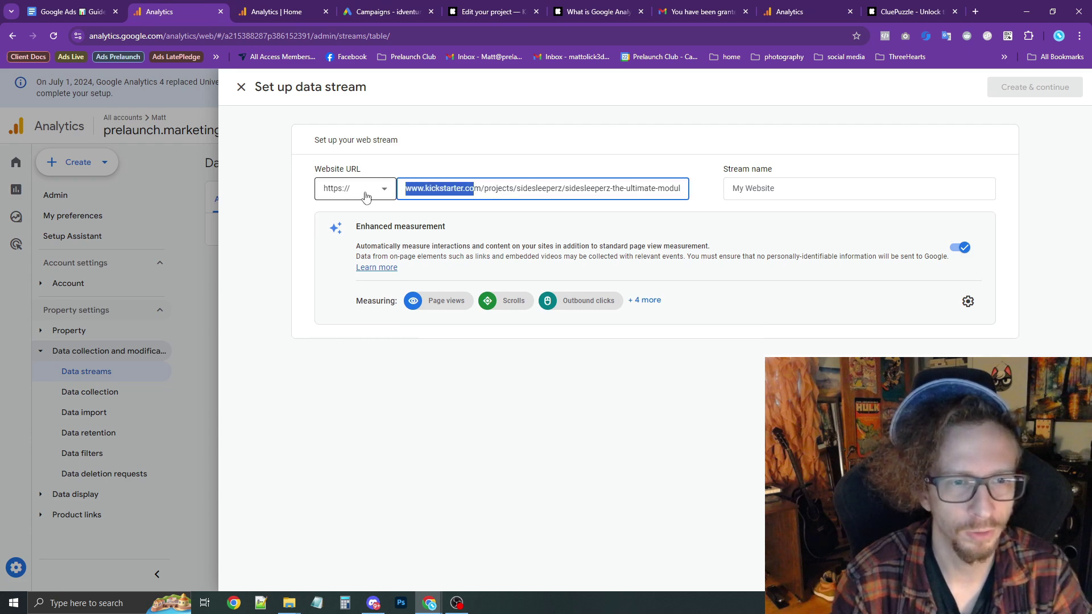
pyautogui.click(407, 190)
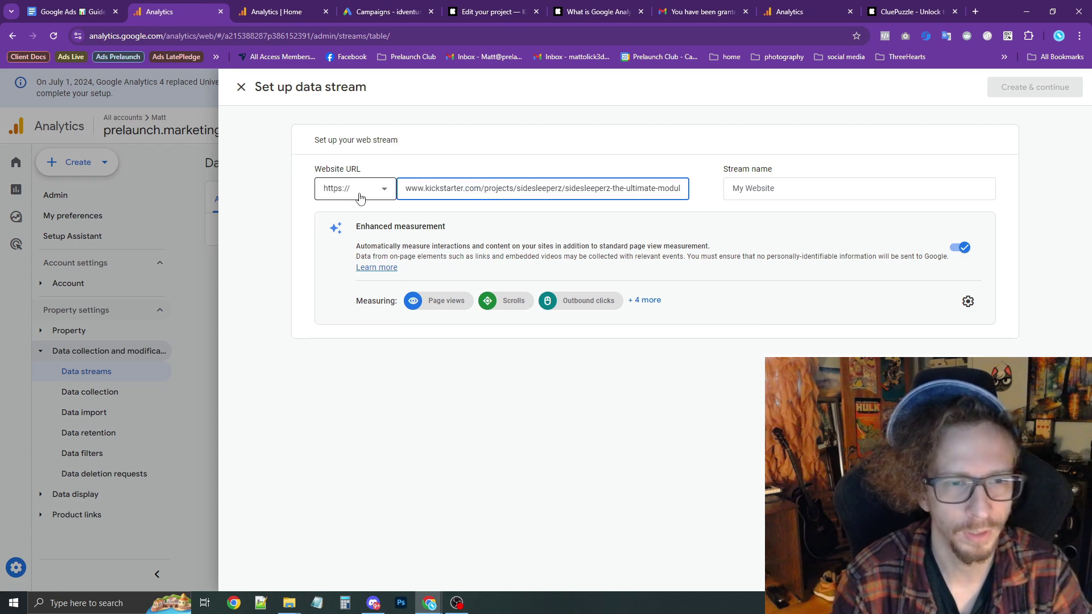
pyautogui.moveTo(405, 190); pyautogui.dragTo(424, 190)
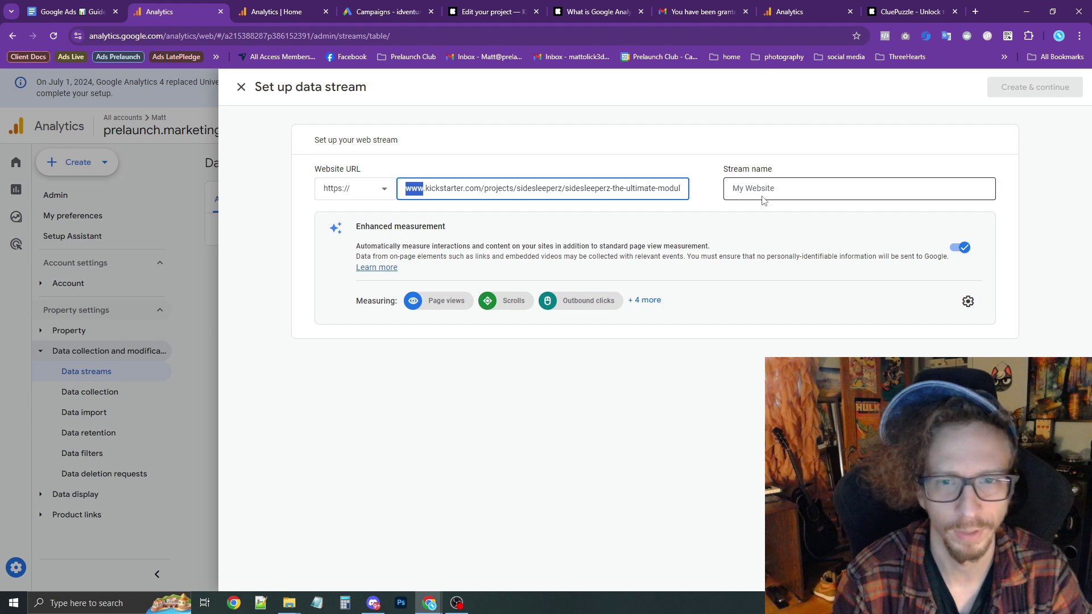
# Step: Name the new web stream "ProjectName Data Stream"
pyautogui.click(814, 196)
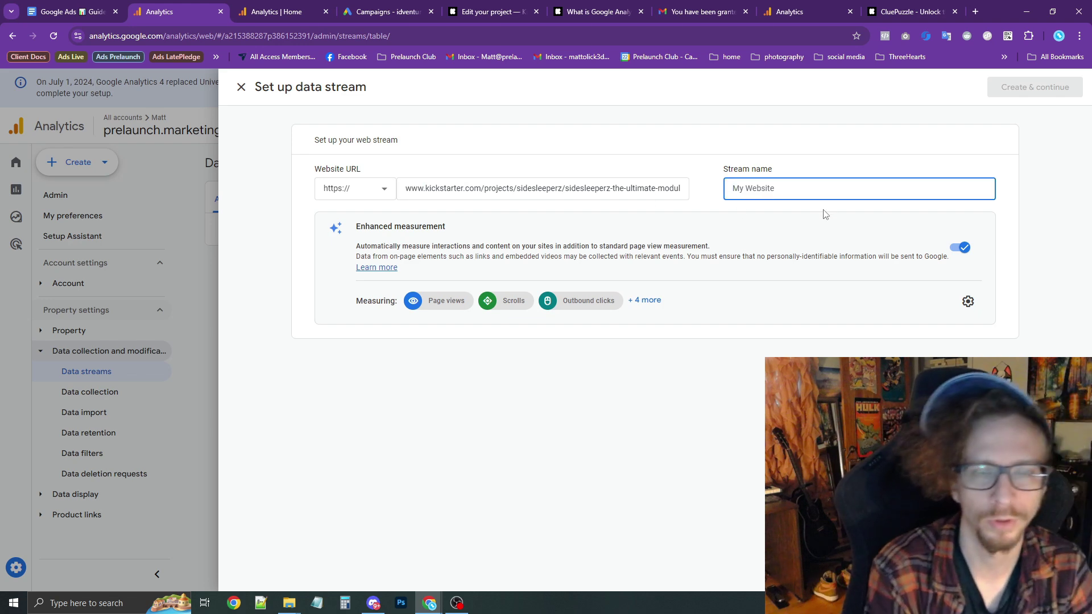
pyautogui.write('ProjectNam')
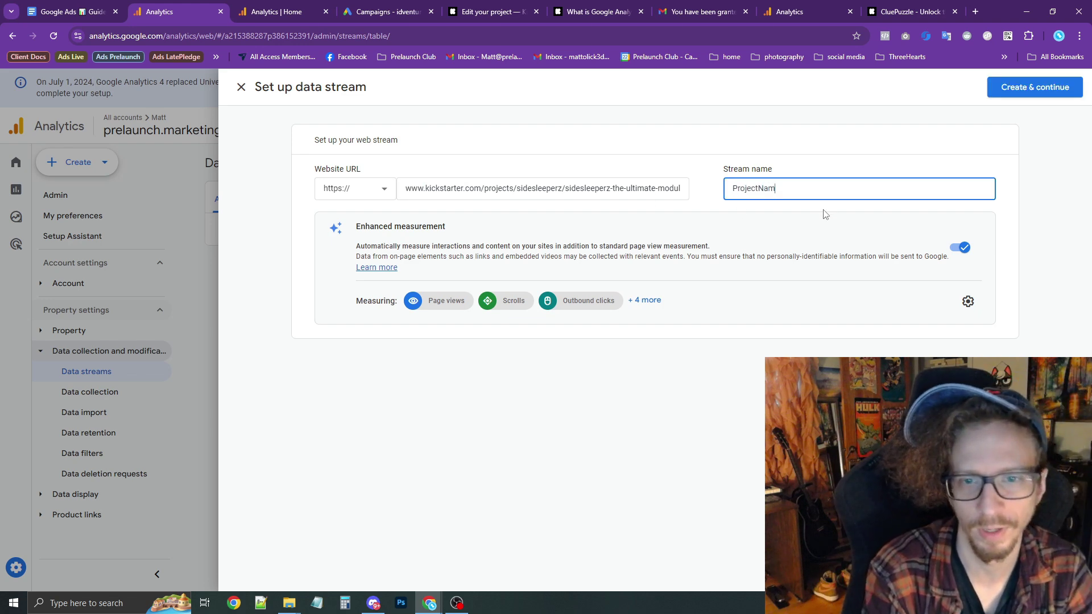
pyautogui.write('e Data Stream')
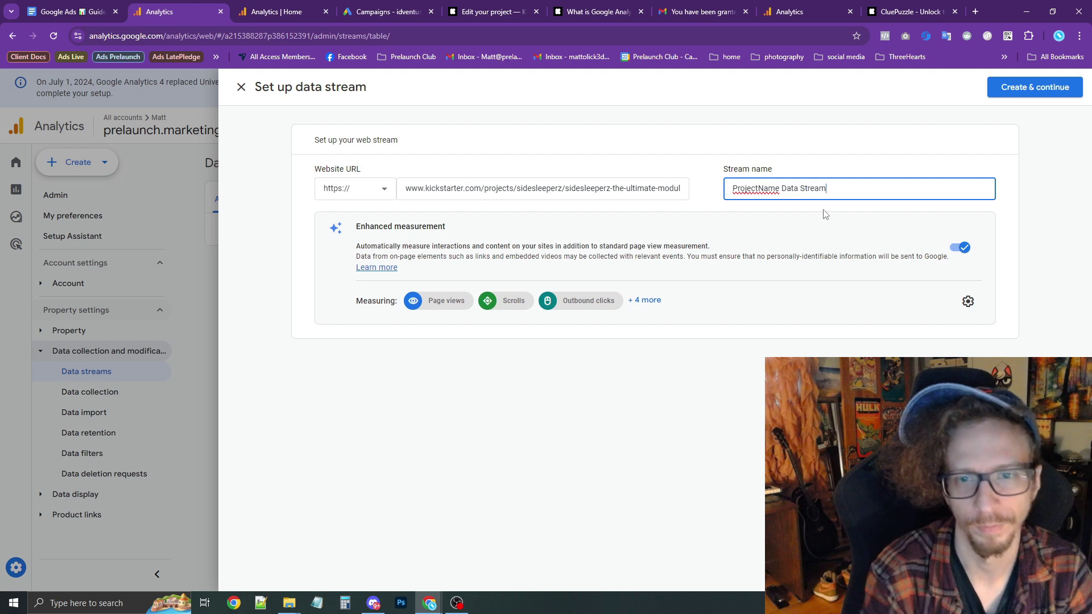
# Step: Review the new stream's enhanced measurement options and close the stream setup without creating it
pyautogui.click(968, 302)
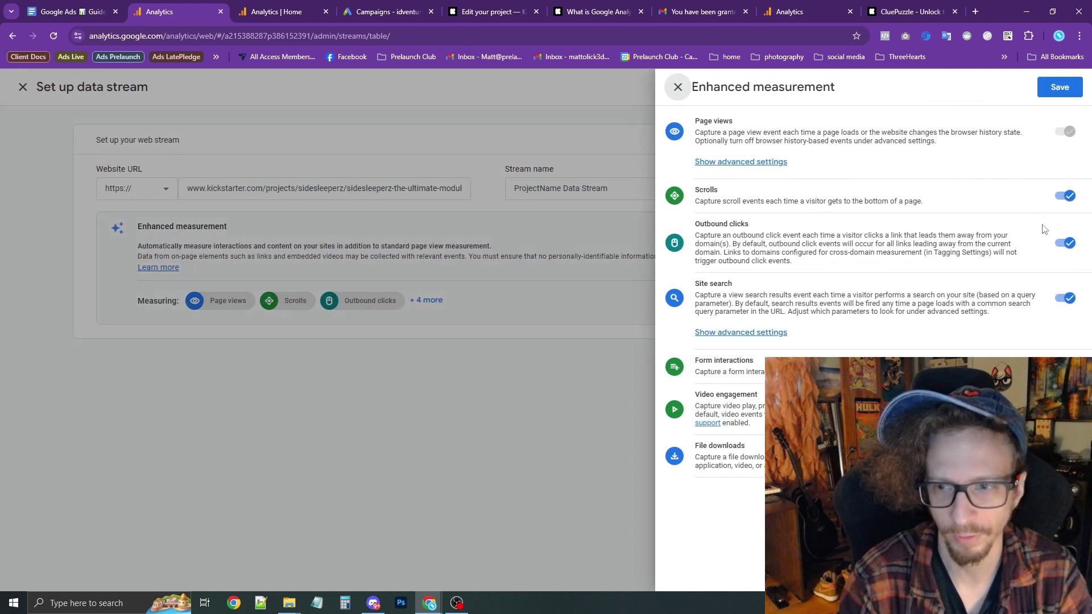
pyautogui.click(678, 84)
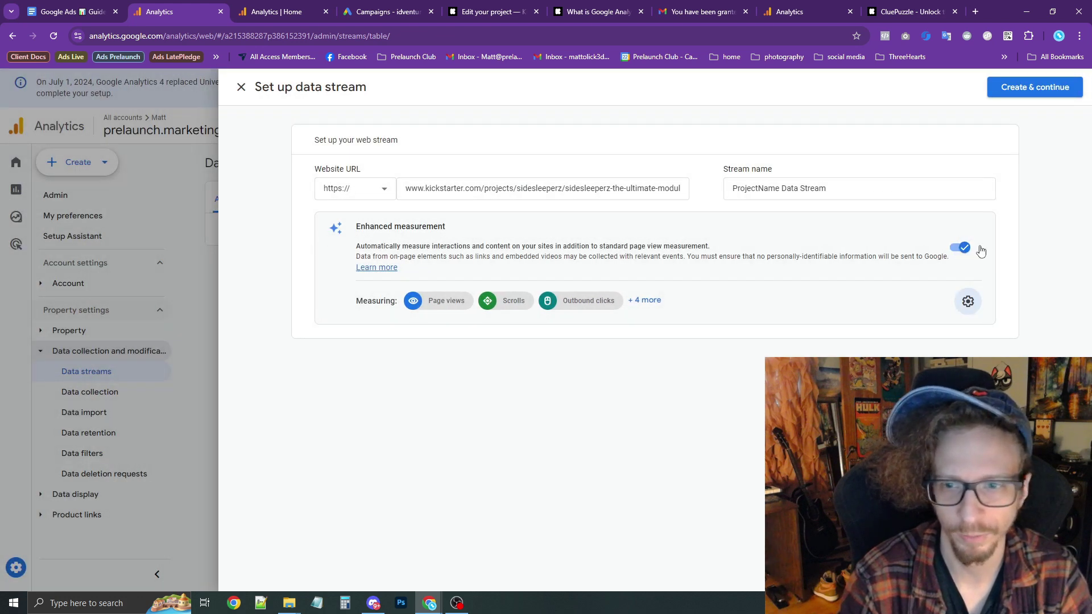
pyautogui.click(231, 90)
# Step: Open the existing prelaunch.marketing - GA4 web stream and go to its Measurement Protocol API secrets
pyautogui.click(444, 239)
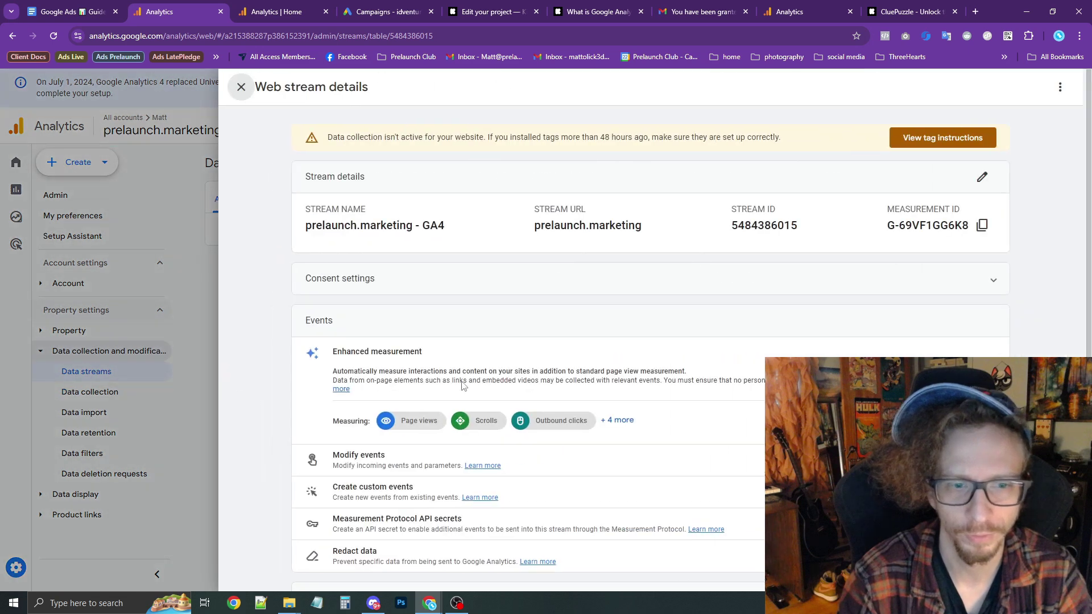
pyautogui.scroll(-3, 464, 387)
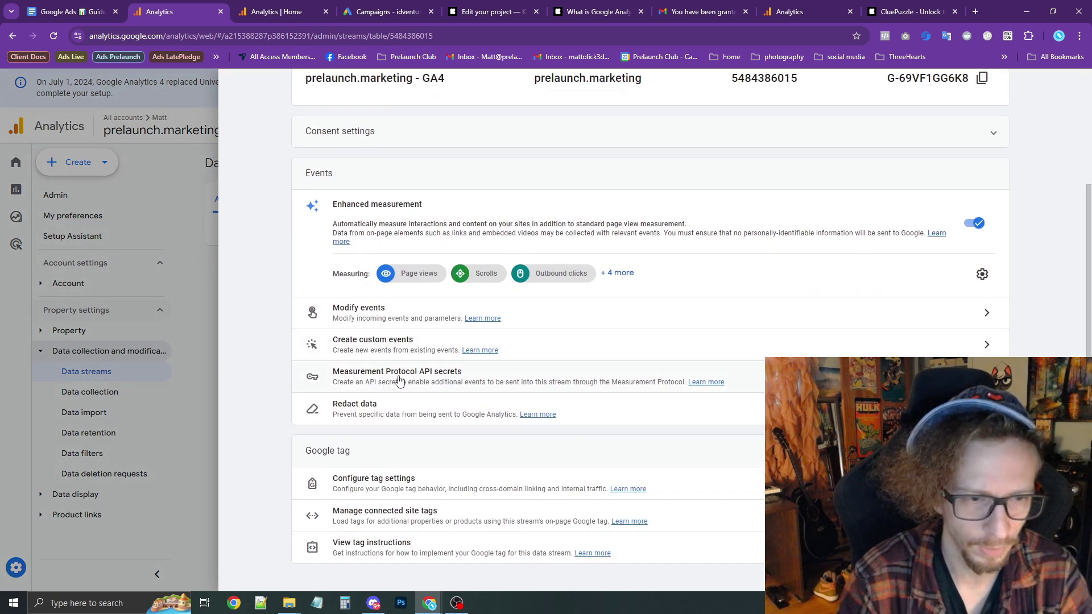
pyautogui.click(399, 380)
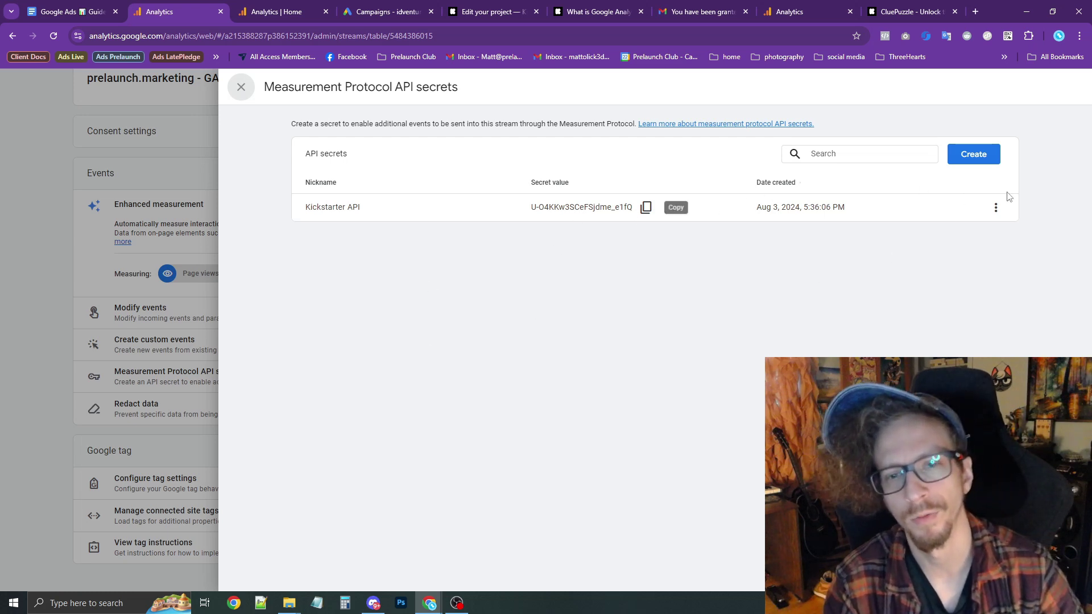
# Step: Begin a new API secret nicknamed "Kickstarter API Secrey", cancel it, and highlight the existing Kickstarter API secret value
pyautogui.click(974, 154)
pyautogui.click(804, 129)
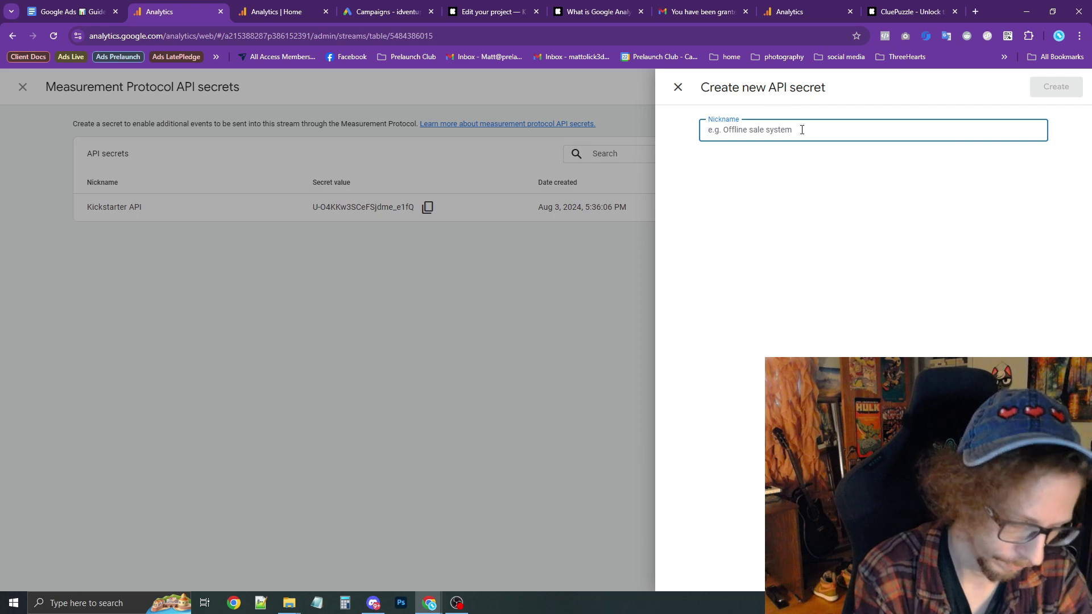
pyautogui.write('Kickstarter API Se')
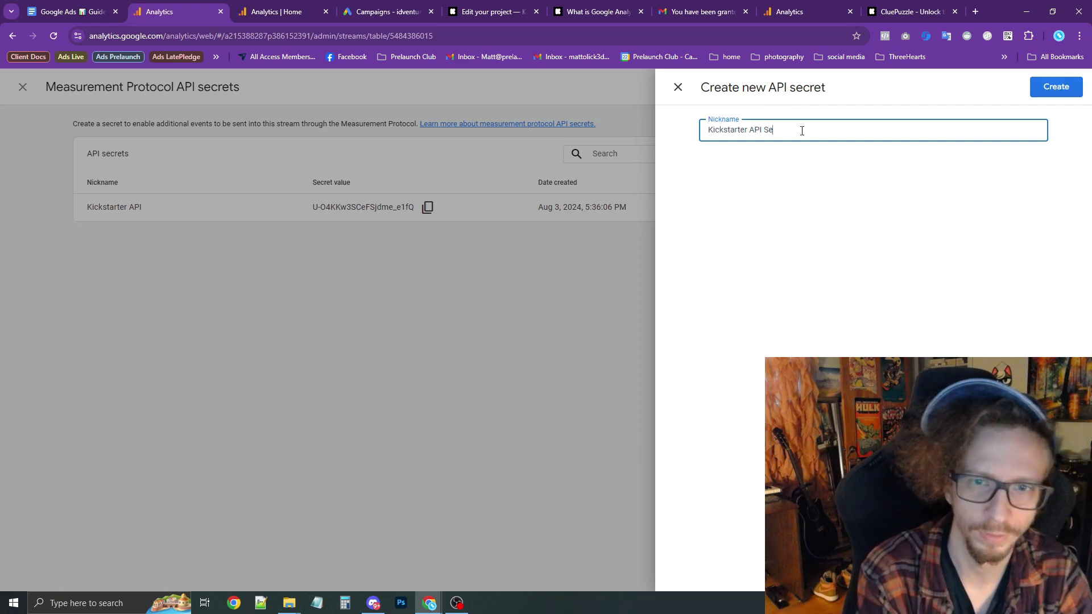
pyautogui.write('crey')
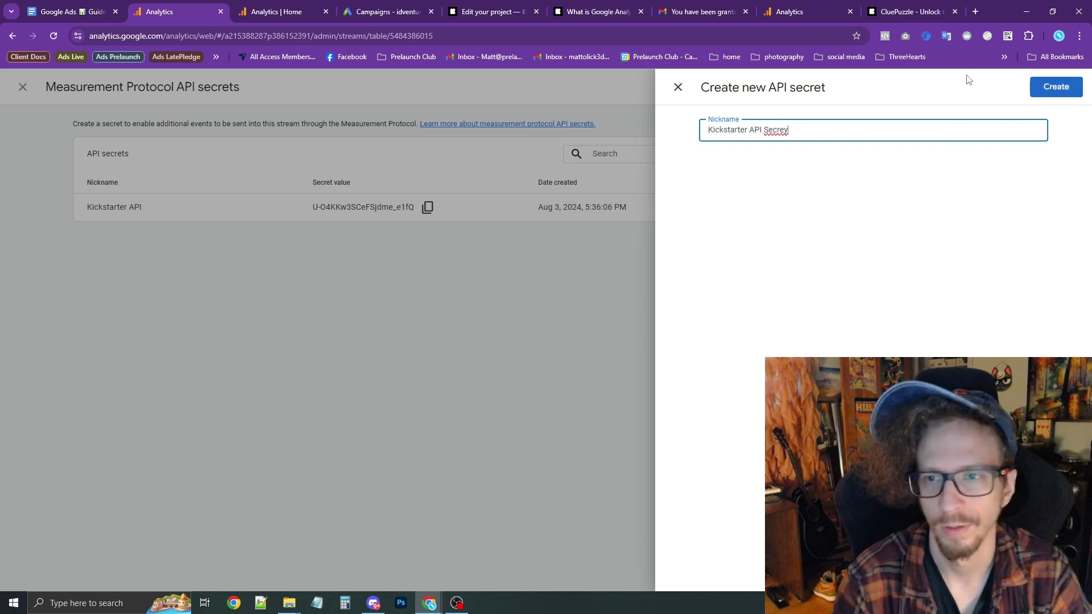
pyautogui.click(678, 87)
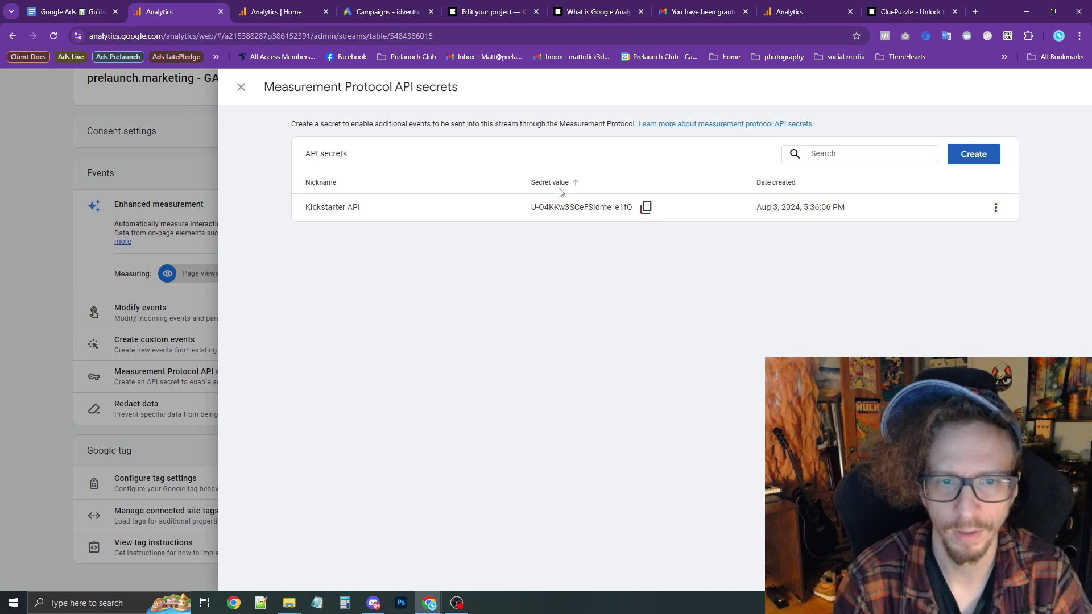
pyautogui.moveTo(533, 182); pyautogui.dragTo(574, 200)
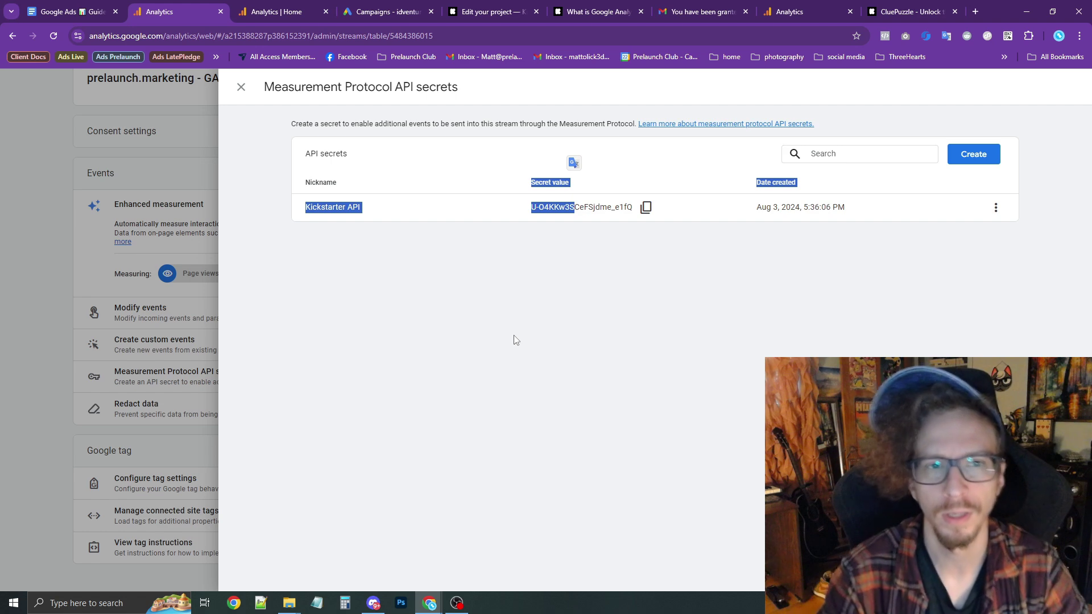
# Step: Switch to the Kickstarter project, reopen Promotion from the project overview, and locate the Google Analytics section
pyautogui.click(494, 16)
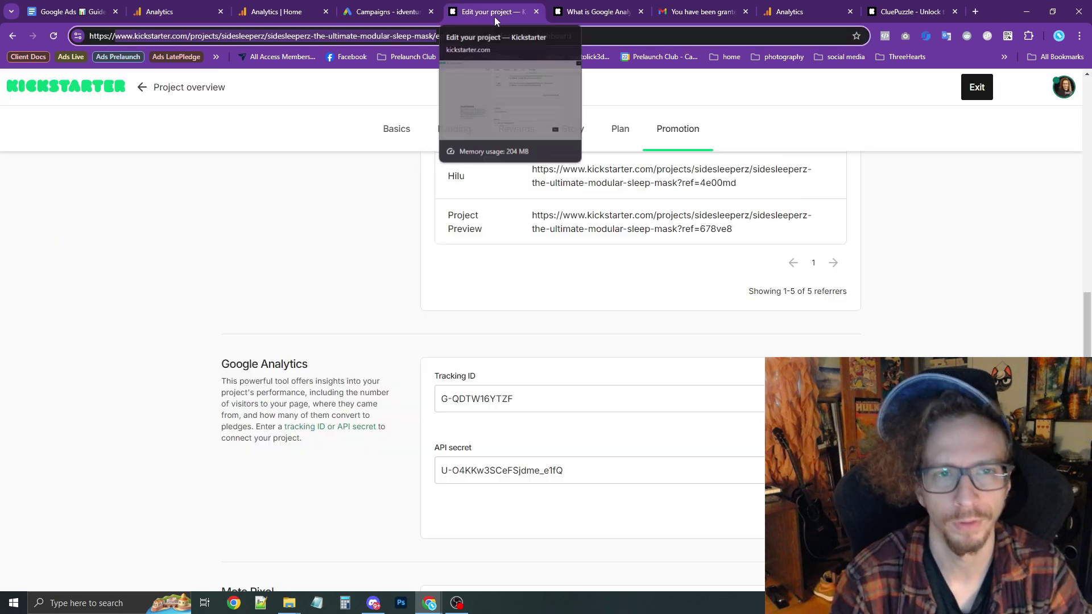
pyautogui.scroll(15, 283, 229)
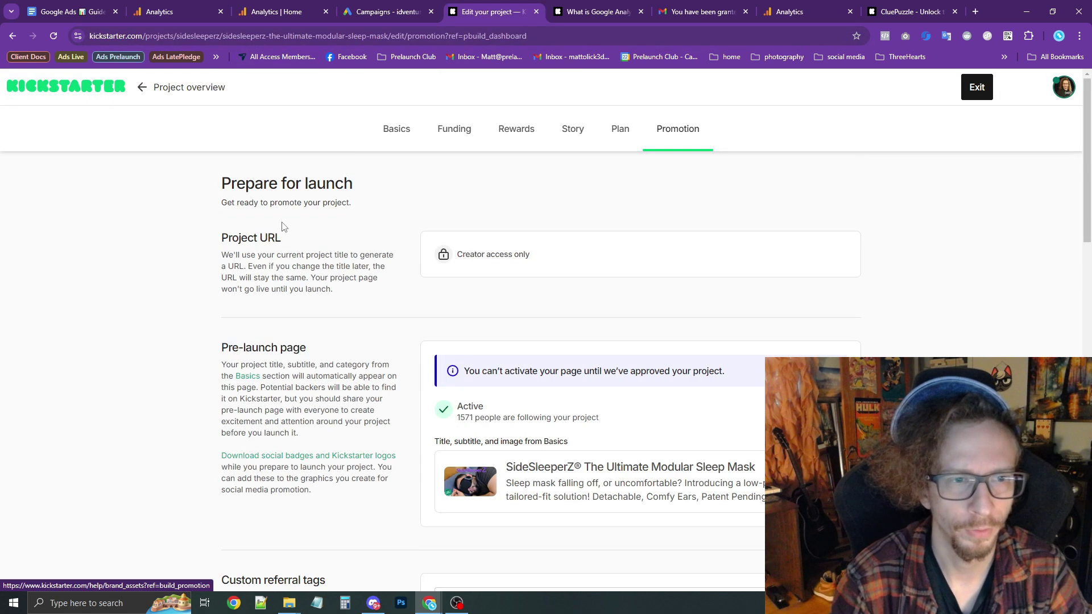
pyautogui.click(159, 88)
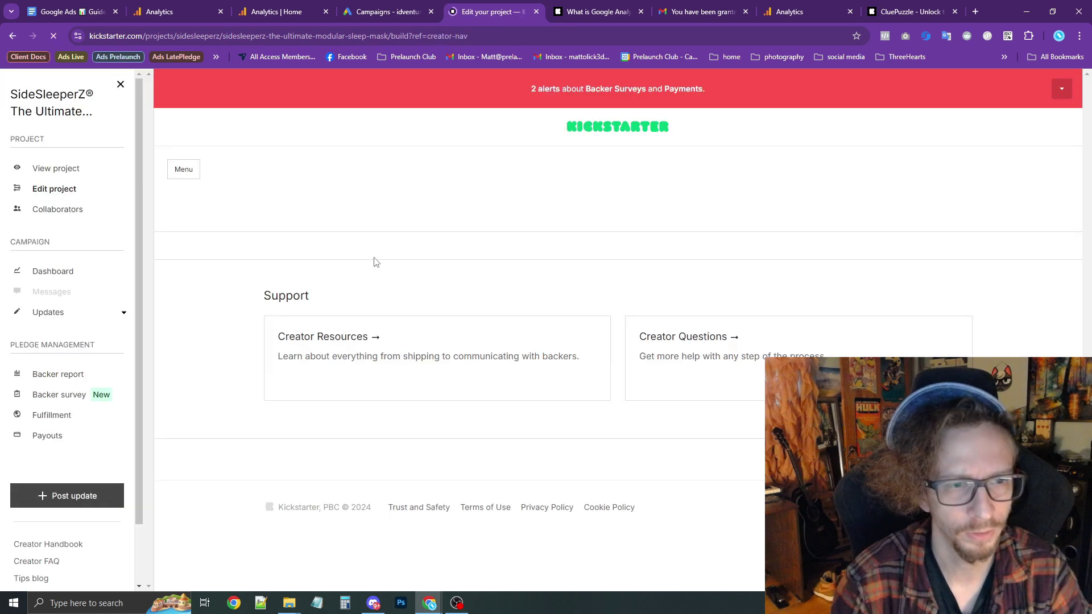
pyautogui.scroll(-12, 340, 249)
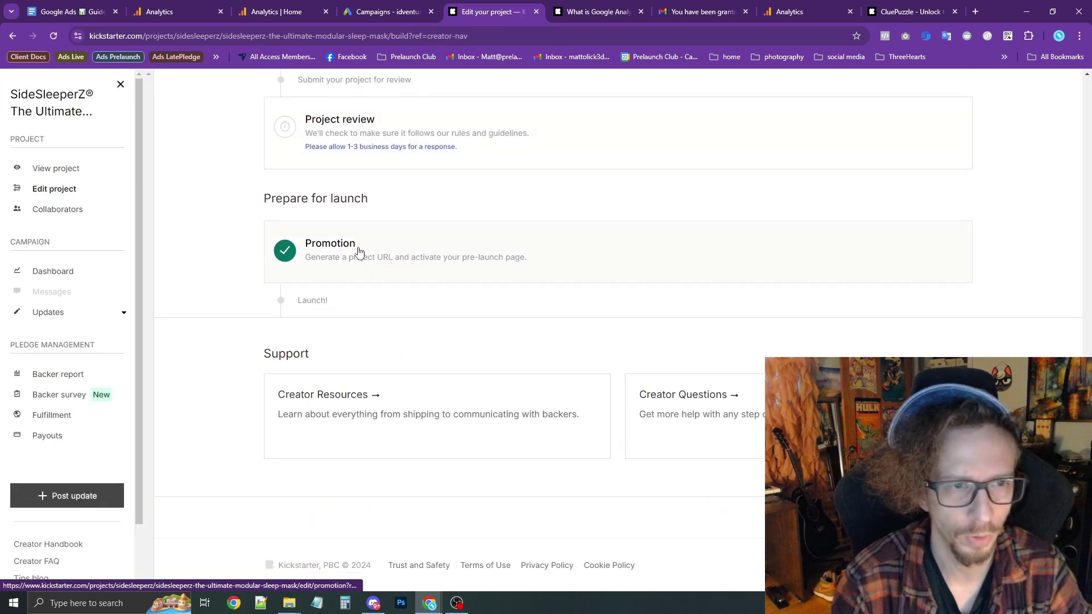
pyautogui.click(358, 251)
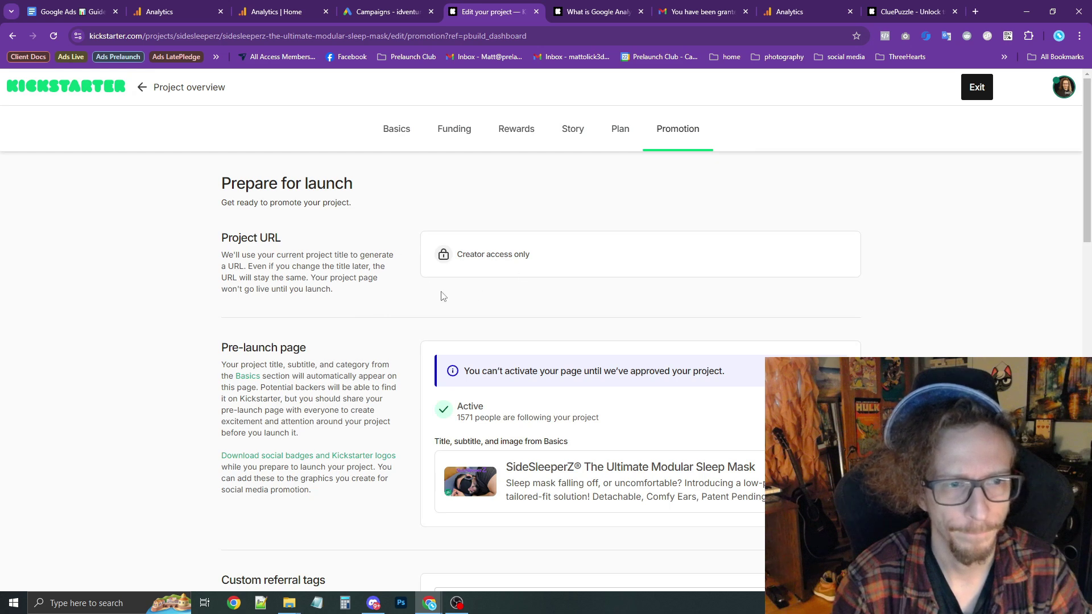
pyautogui.scroll(-15, 491, 202)
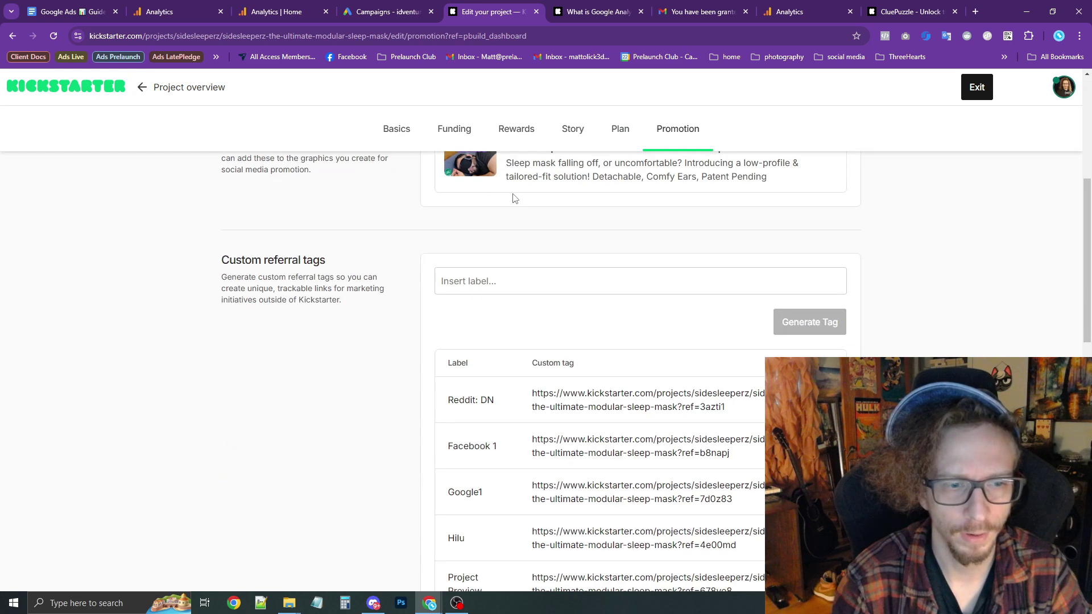
pyautogui.moveTo(318, 202); pyautogui.dragTo(244, 195)
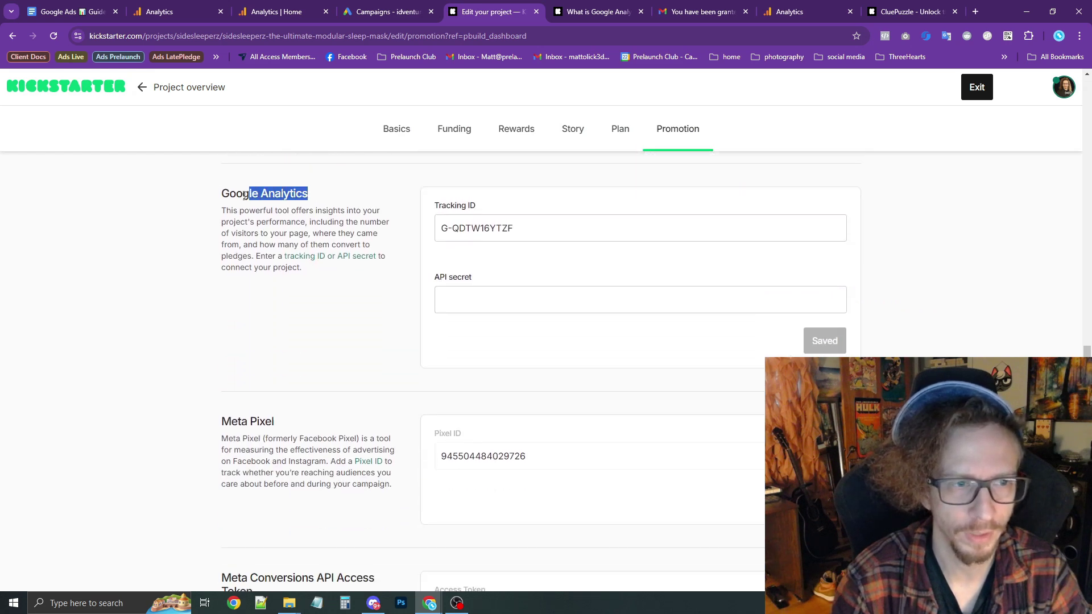
# Step: Return to the prelaunch.marketing - GA4 web stream details in Google Analytics and copy the stream's measurement ID
pyautogui.click(490, 230)
pyautogui.click(389, 8)
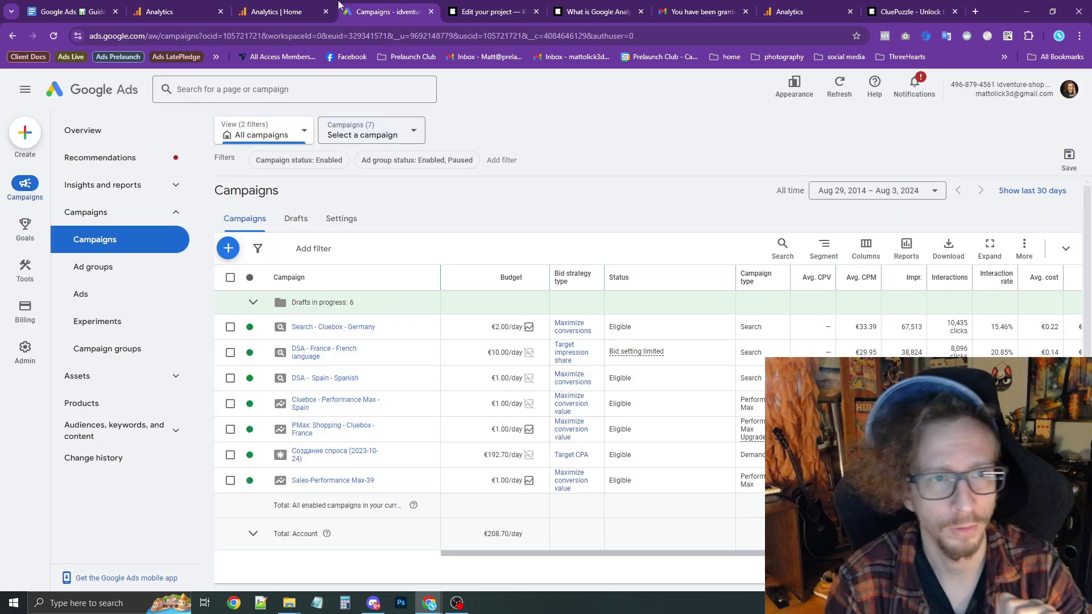
pyautogui.click(281, 10)
pyautogui.click(197, 8)
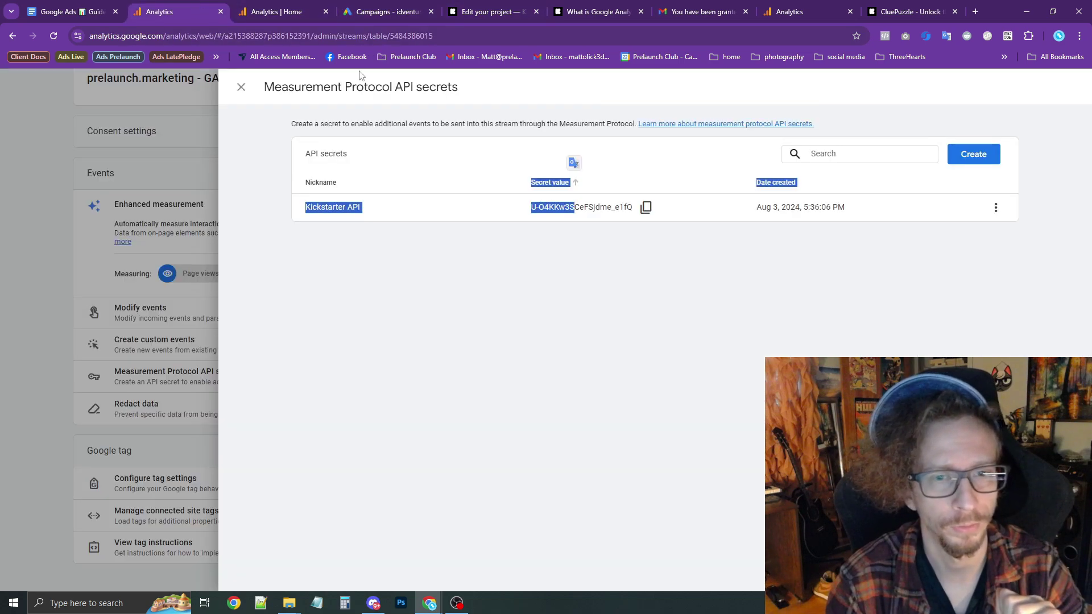
pyautogui.click(242, 87)
pyautogui.scroll(3, 677, 292)
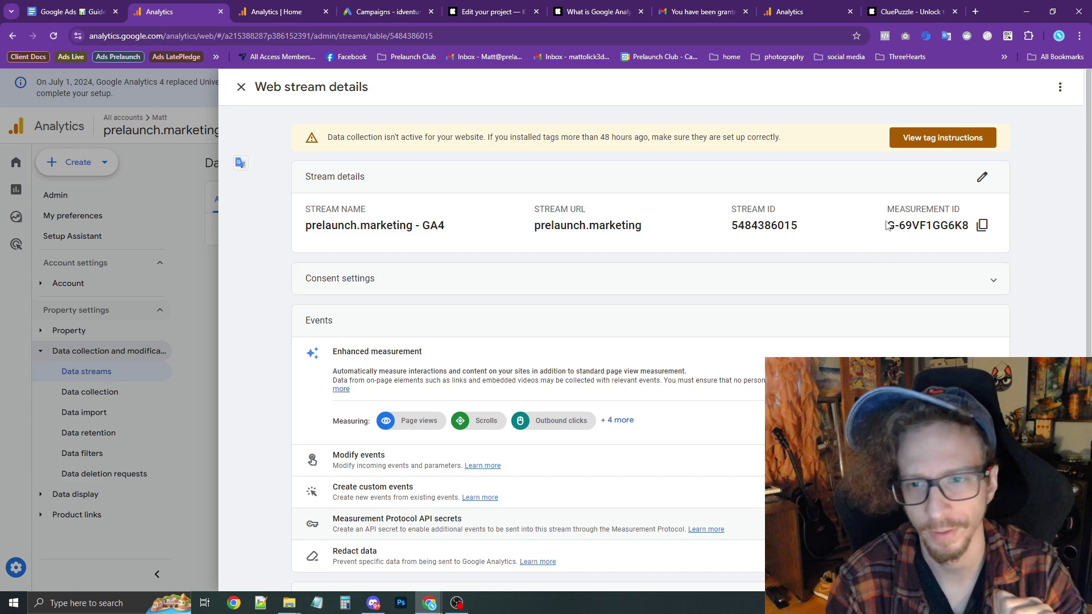
pyautogui.moveTo(887, 226); pyautogui.dragTo(971, 232)
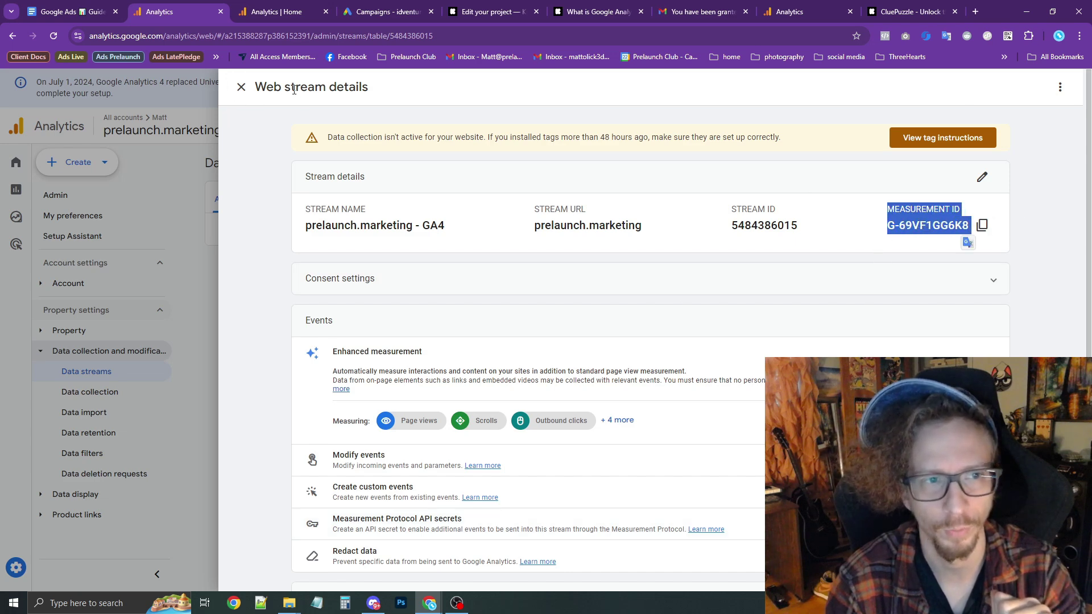
pyautogui.click(983, 226)
# Step: Replace the Tracking ID in the Kickstarter project's Google Analytics section with the copied measurement ID
pyautogui.click(479, 13)
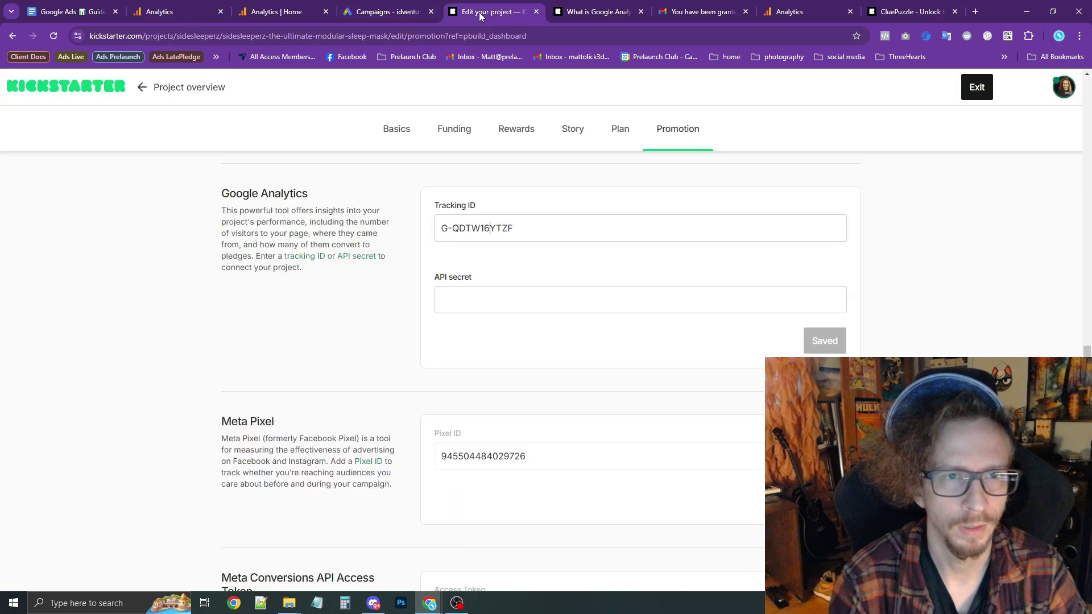
pyautogui.tripleClick(477, 228)
pyautogui.hotkey('ctrl', 'v')
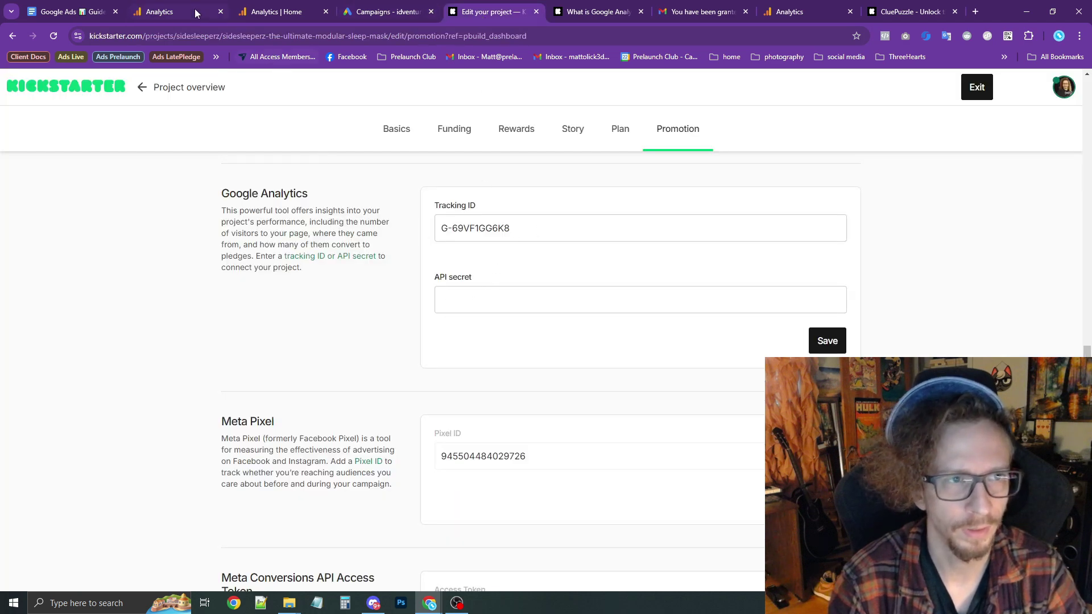
# Step: Switch back to Google Analytics, reopen the stream's Measurement Protocol API secrets, and copy the Kickstarter API secret value
pyautogui.click(276, 11)
pyautogui.click(187, 7)
pyautogui.click(506, 12)
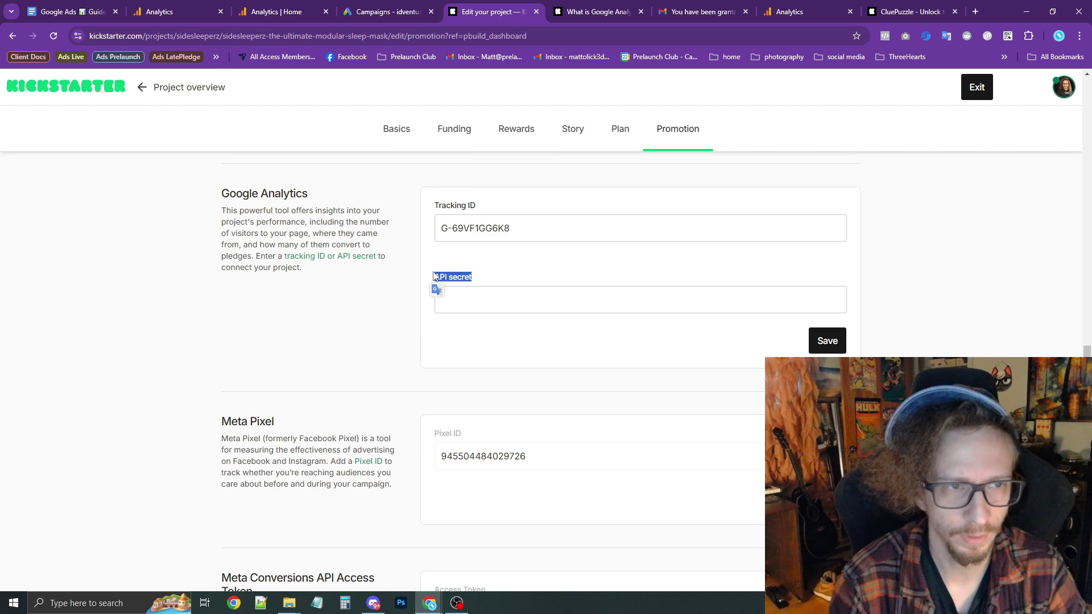
pyautogui.click(185, 16)
pyautogui.scroll(-3, 490, 342)
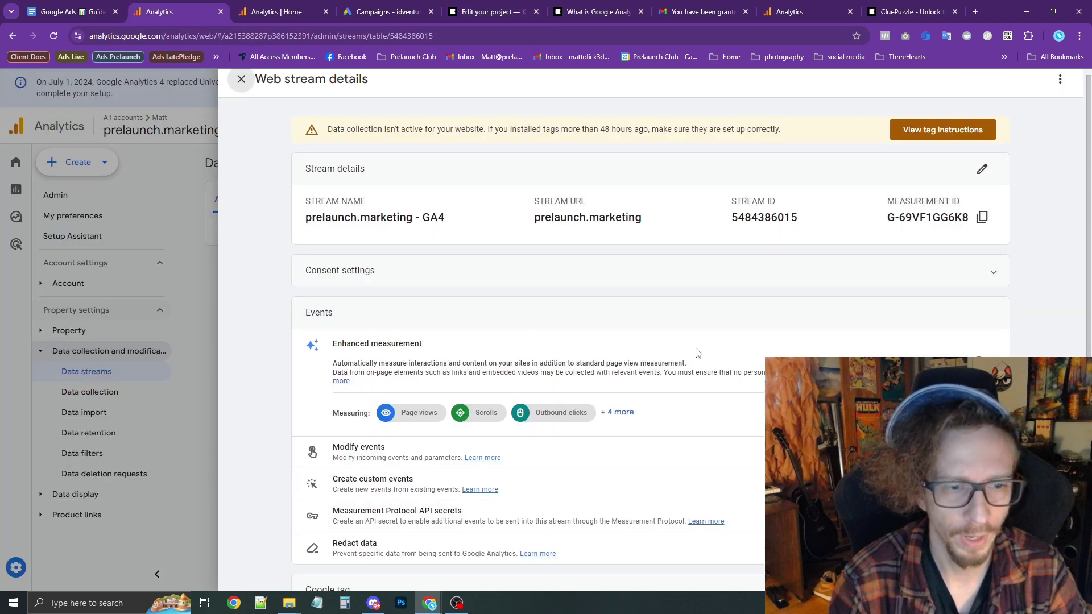
pyautogui.click(504, 389)
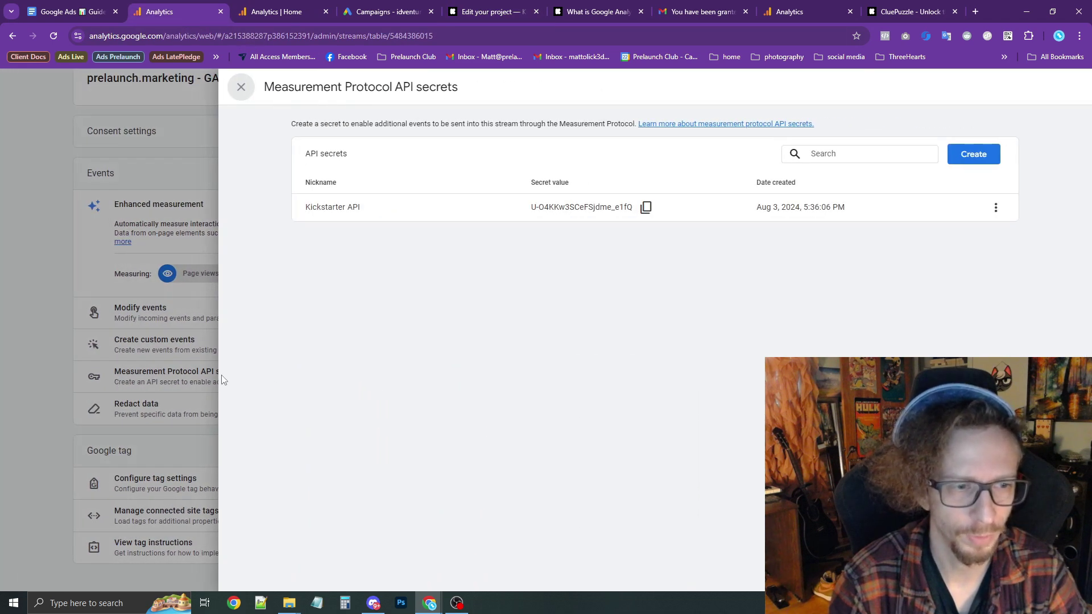
pyautogui.click(647, 208)
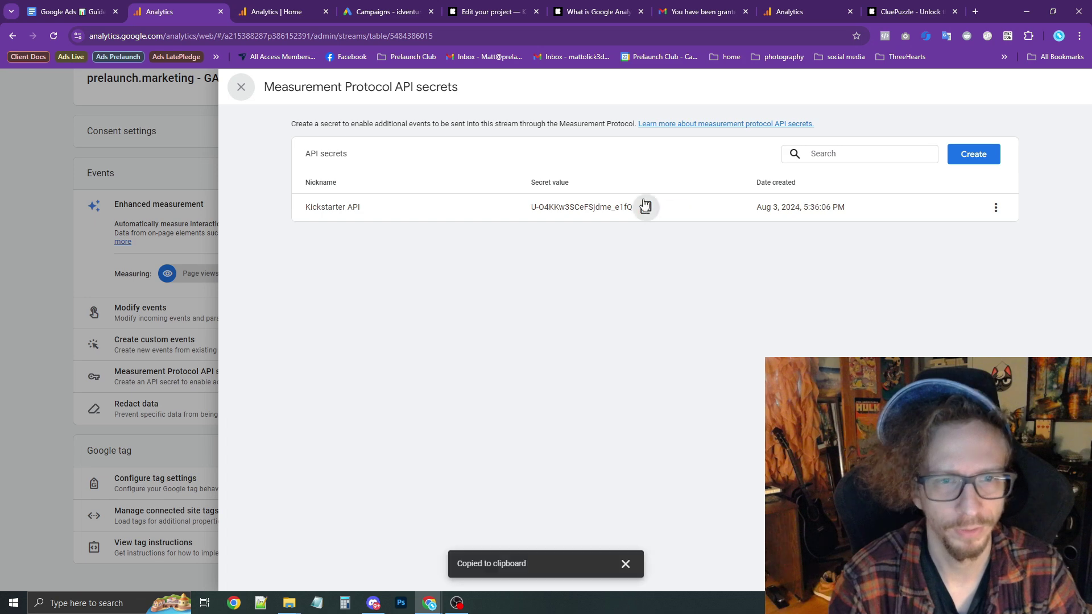
# Step: Paste the copied secret into the API secret field of the Kickstarter project's Google Analytics section
pyautogui.click(480, 17)
pyautogui.click(517, 300)
pyautogui.hotkey('ctrl', 'v')
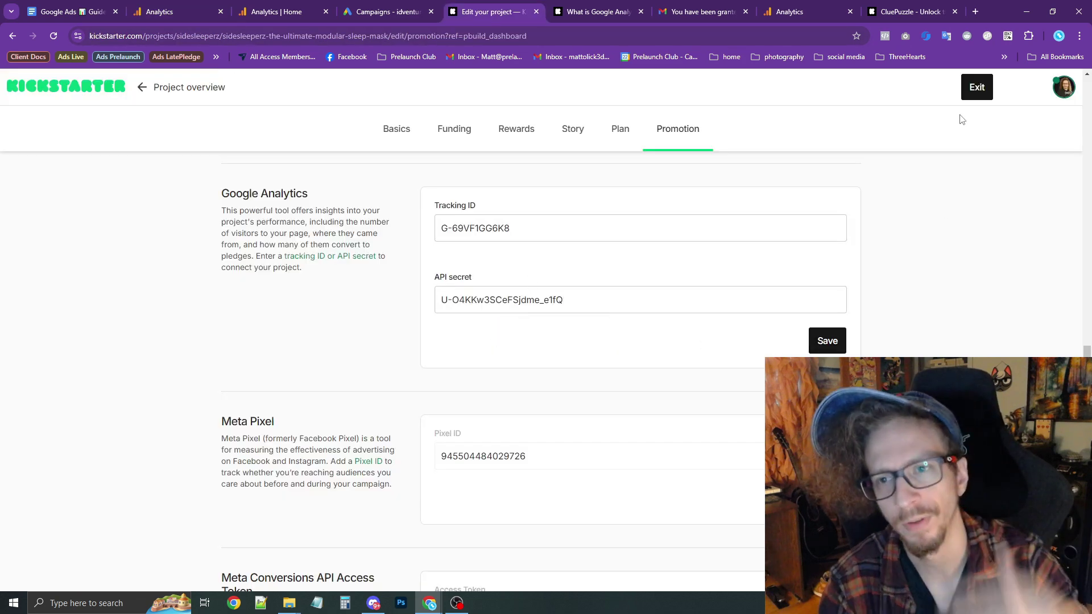
# Step: Back in Google Analytics, close the API secrets and web stream details, and open the Account details settings
pyautogui.click(211, 12)
pyautogui.click(243, 97)
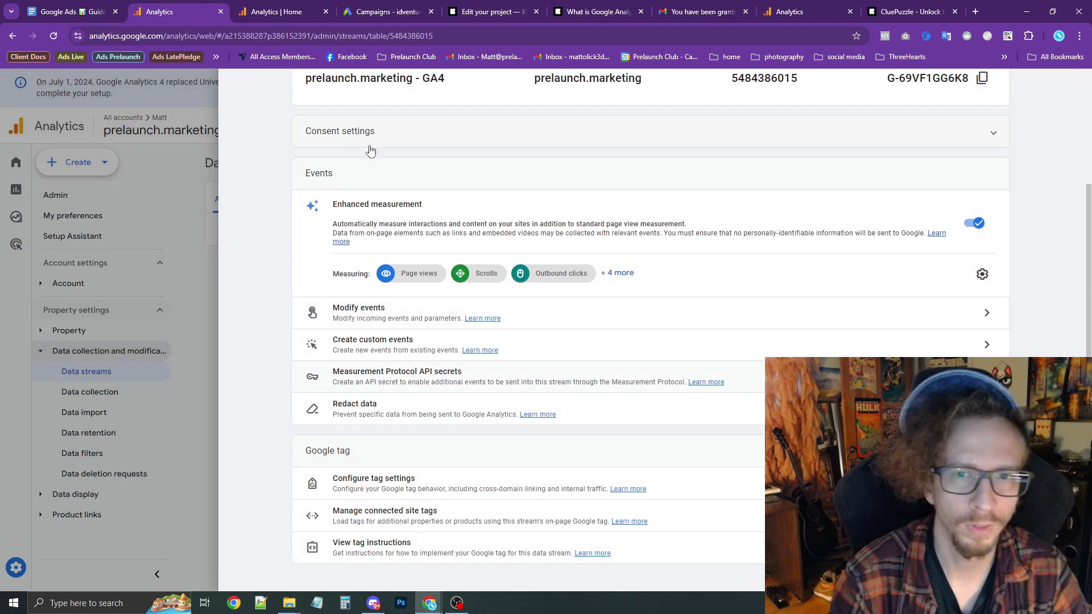
pyautogui.scroll(3, 353, 148)
pyautogui.click(242, 91)
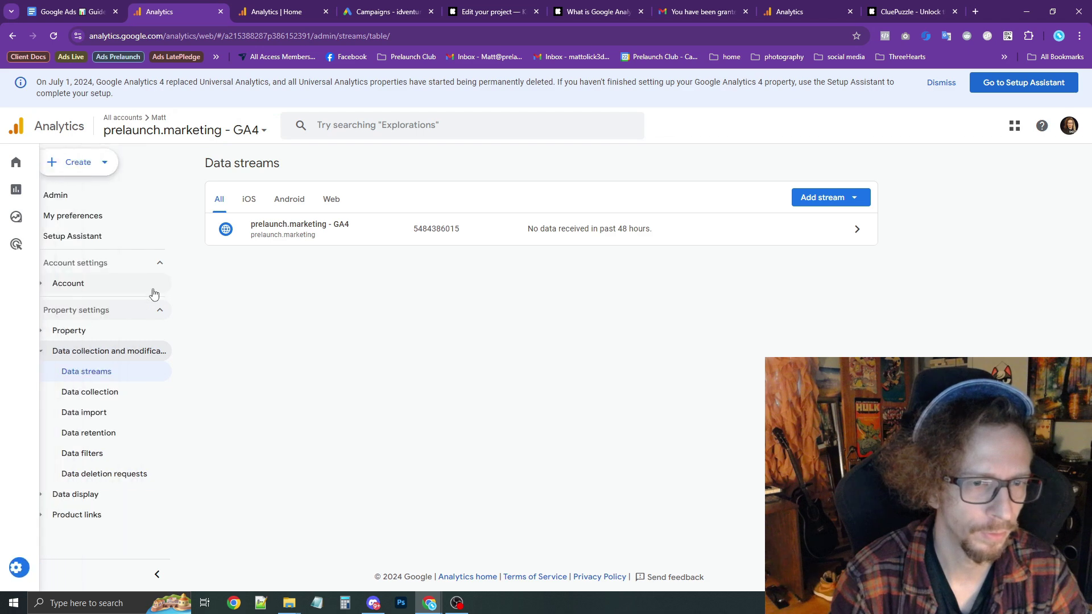
pyautogui.click(64, 285)
pyautogui.click(73, 307)
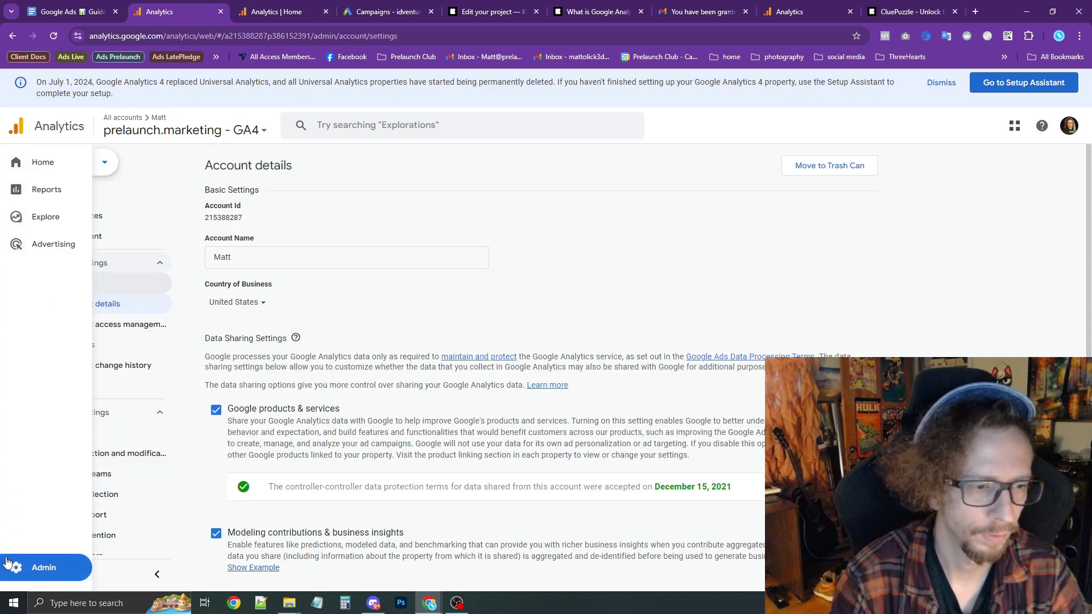
# Step: Review the account's Data Sharing Settings and Data Processing Terms, and save the account details
pyautogui.scroll(-3, 220, 312)
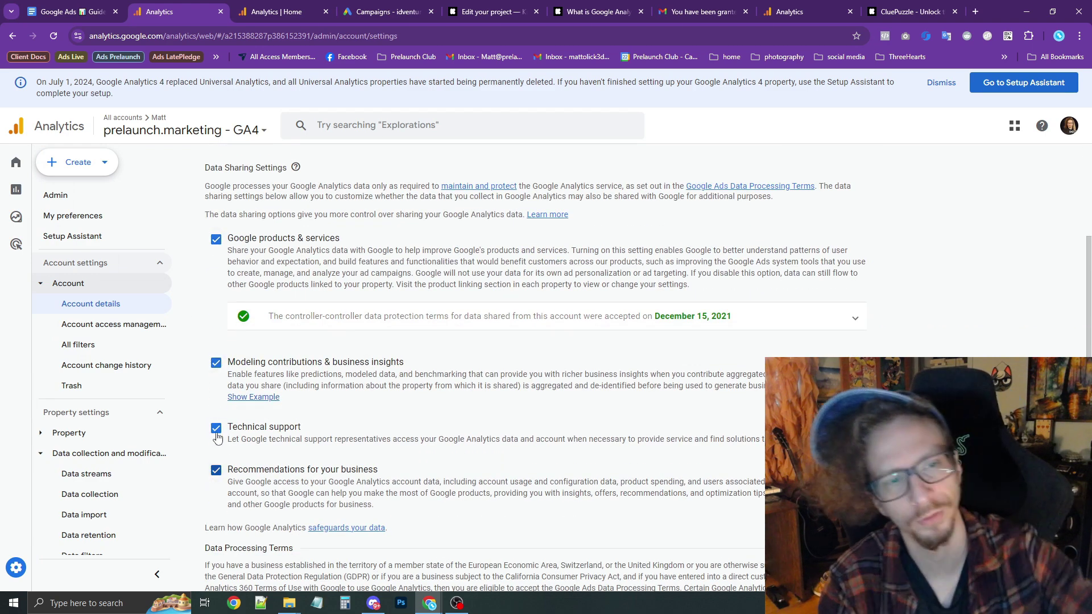
pyautogui.scroll(2, 209, 452)
pyautogui.moveTo(230, 282); pyautogui.dragTo(274, 282)
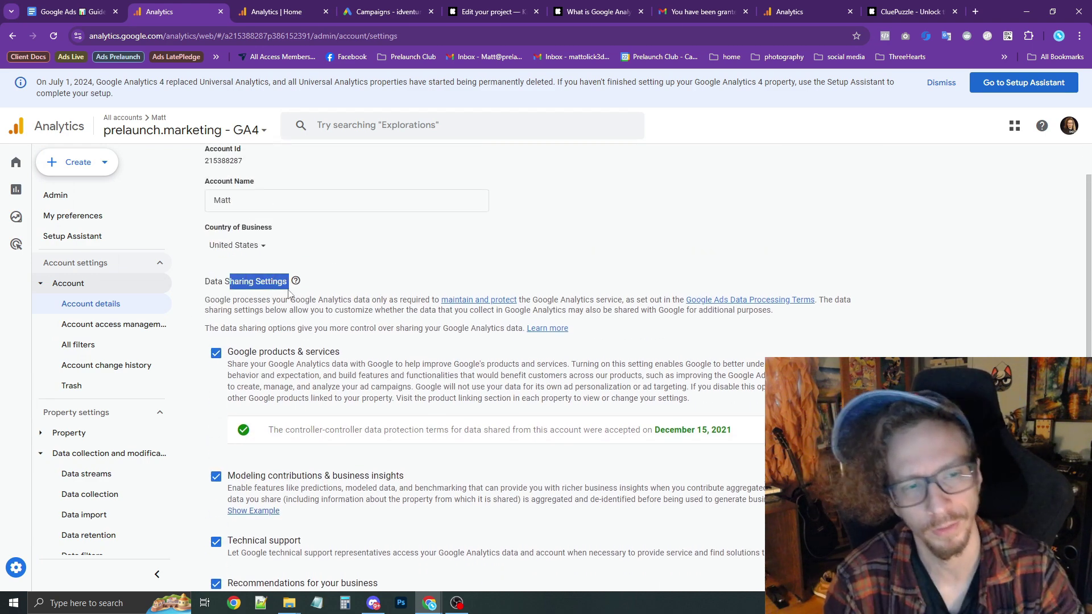
pyautogui.scroll(-6, 287, 293)
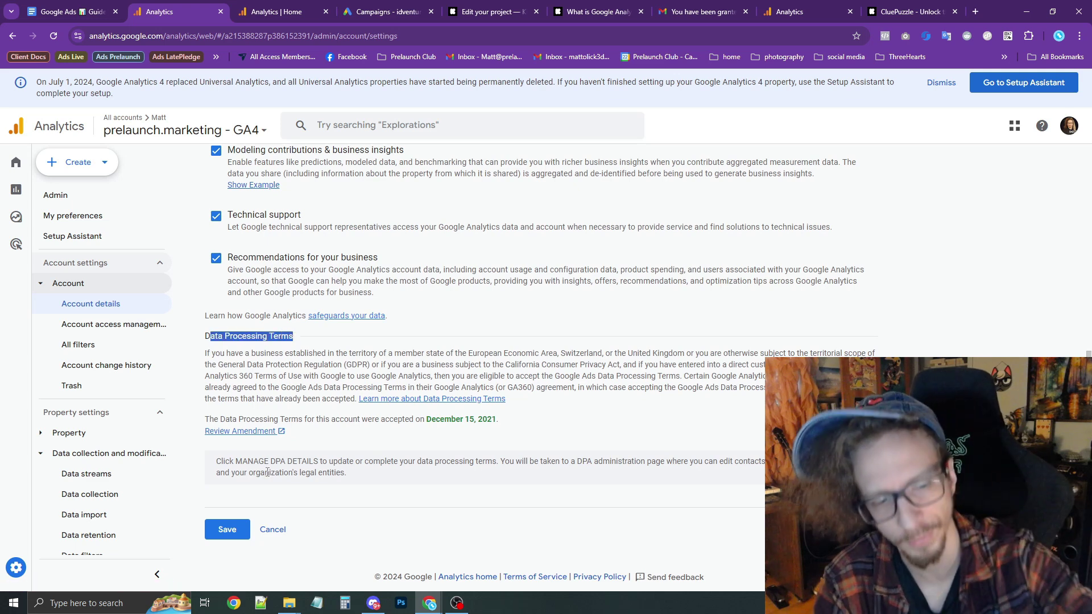
pyautogui.click(234, 535)
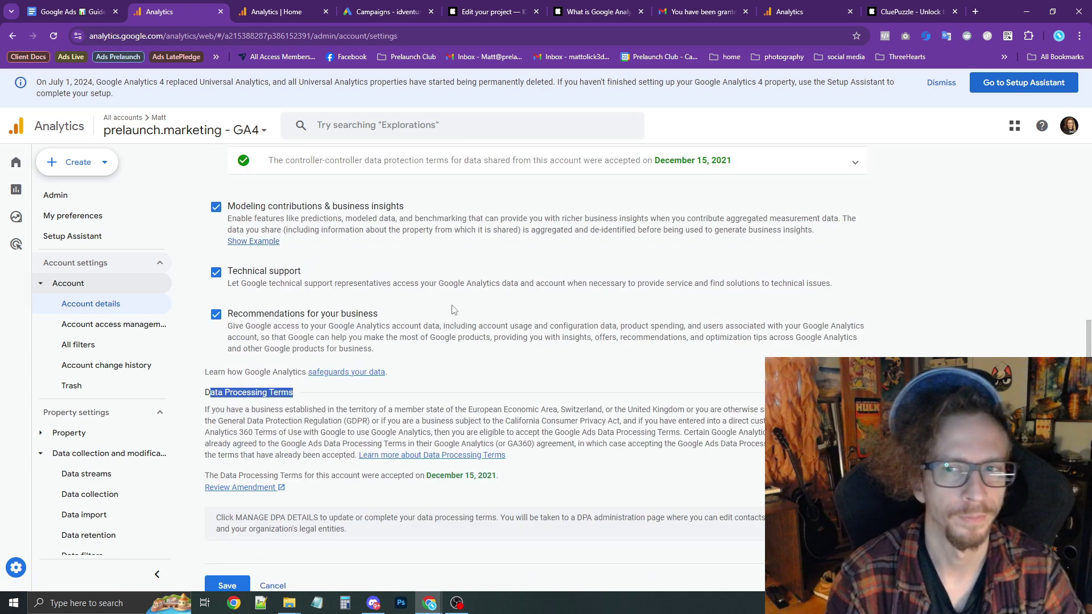
# Step: Close the spare Analytics Home page and open ads.google.com beside the remaining Analytics page, in place of the old campaigns page
pyautogui.middleClick(303, 15)
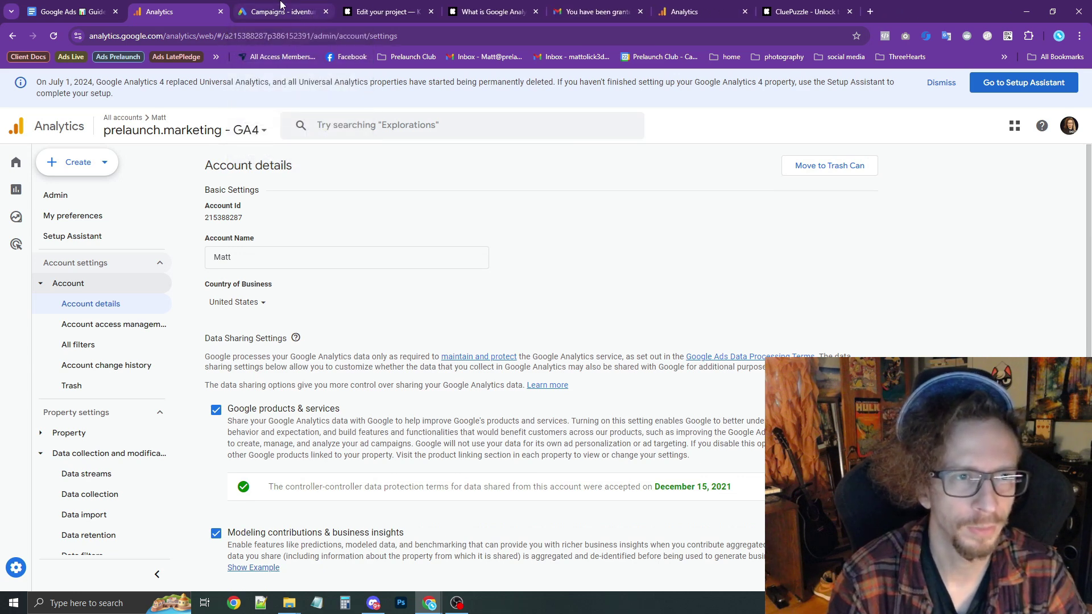
pyautogui.click(870, 11)
pyautogui.write('ads.google.com')
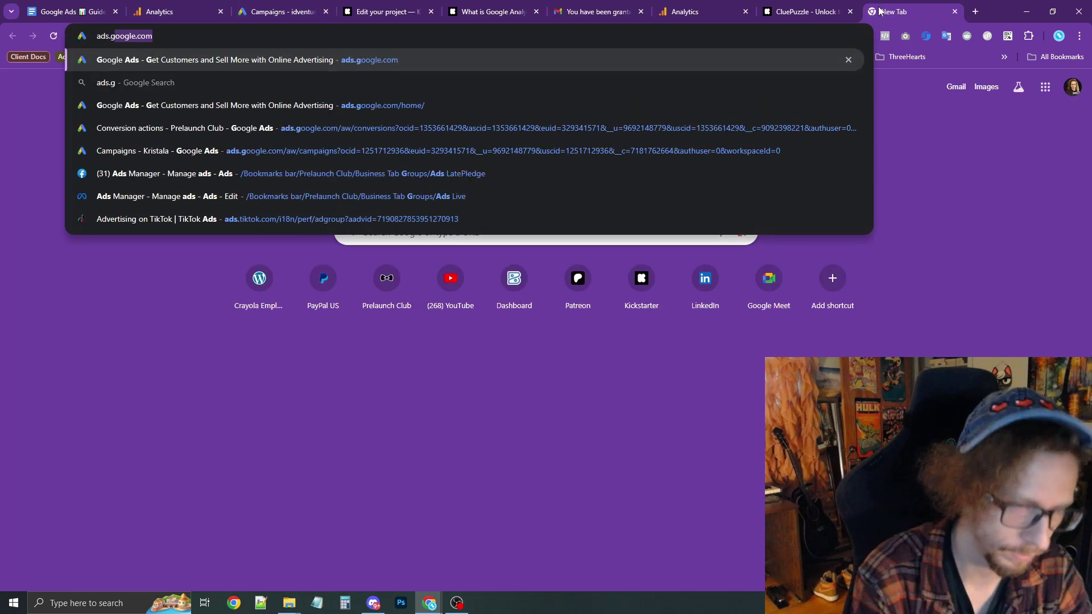
pyautogui.press('Return')
pyautogui.moveTo(881, 10); pyautogui.dragTo(273, 9)
pyautogui.click(431, 12)
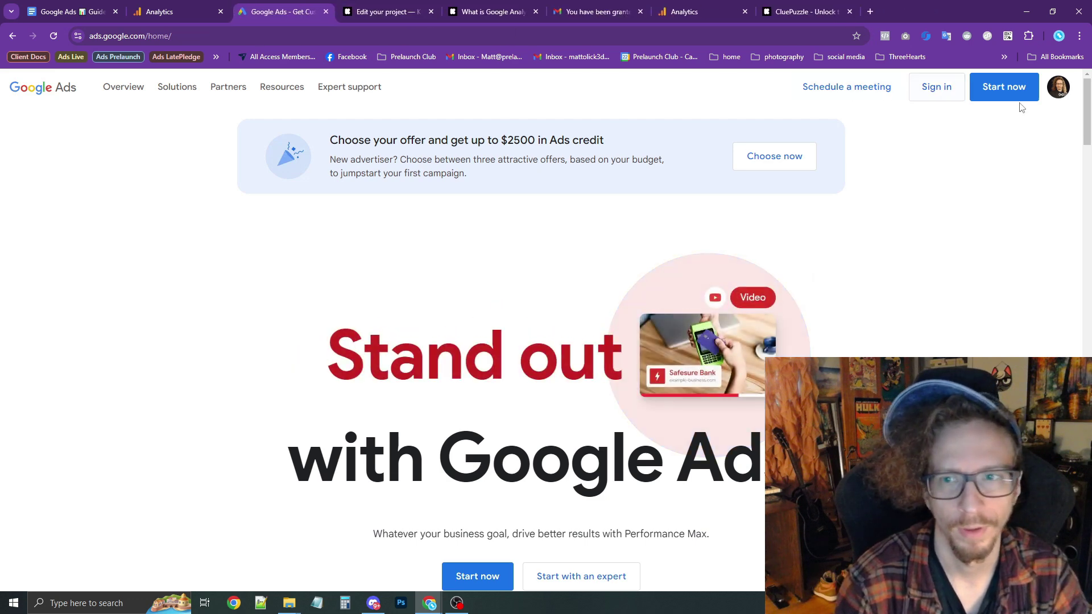
# Step: Enter Google Ads with the Prelaunch Club manager account and dismiss the account protection notice
pyautogui.click(1003, 87)
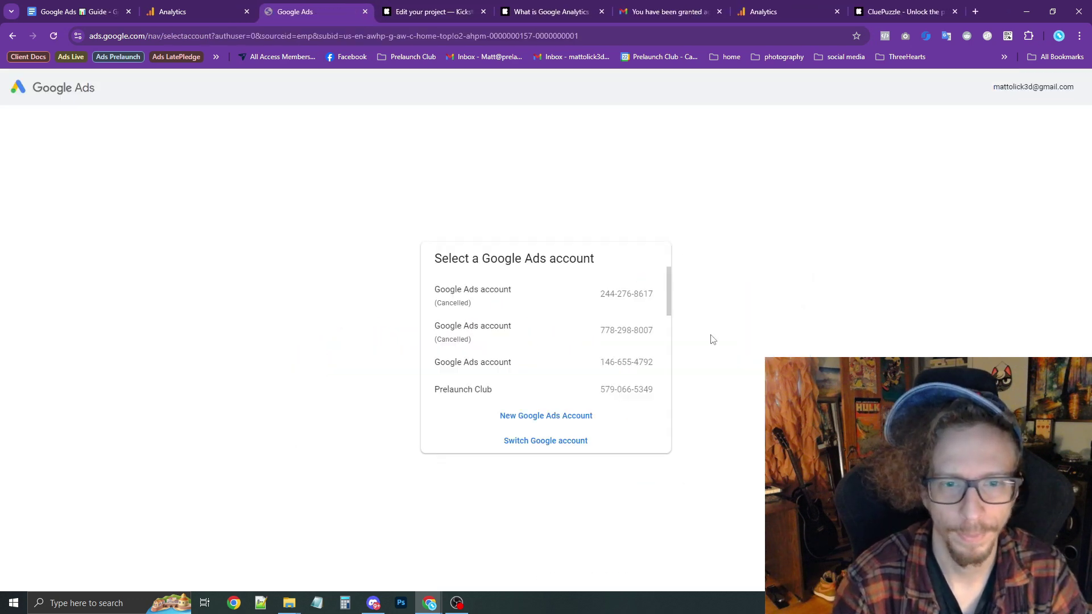
pyautogui.scroll(-5, 526, 341)
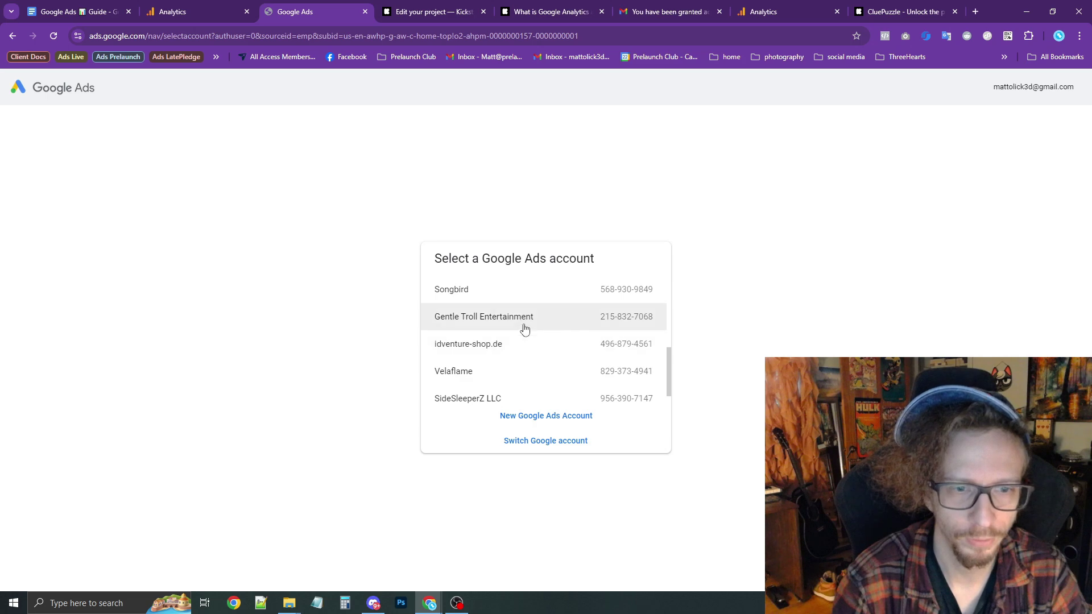
pyautogui.scroll(5, 524, 348)
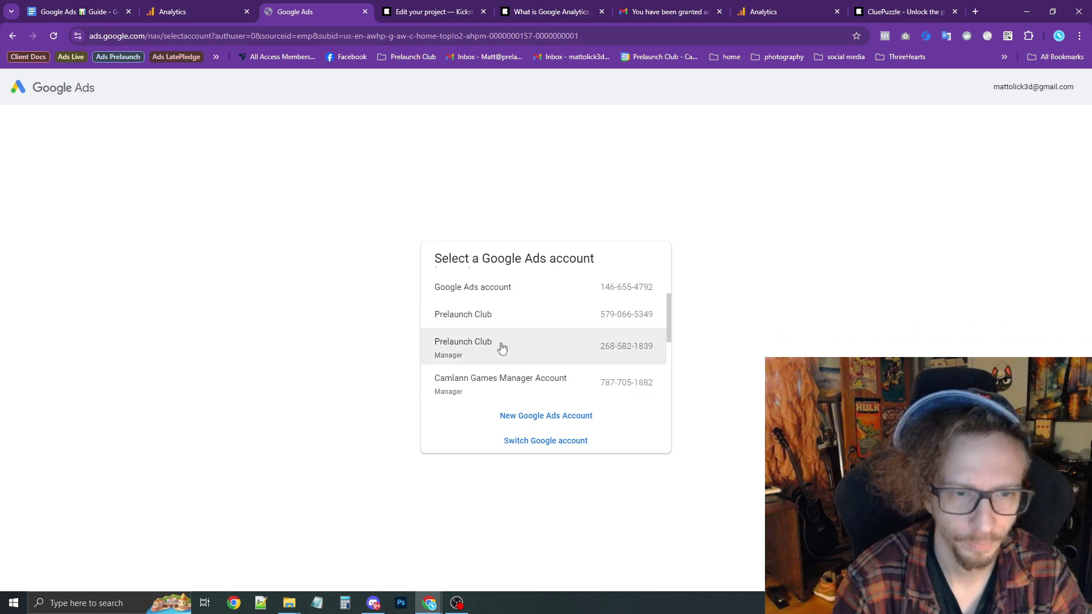
pyautogui.click(501, 342)
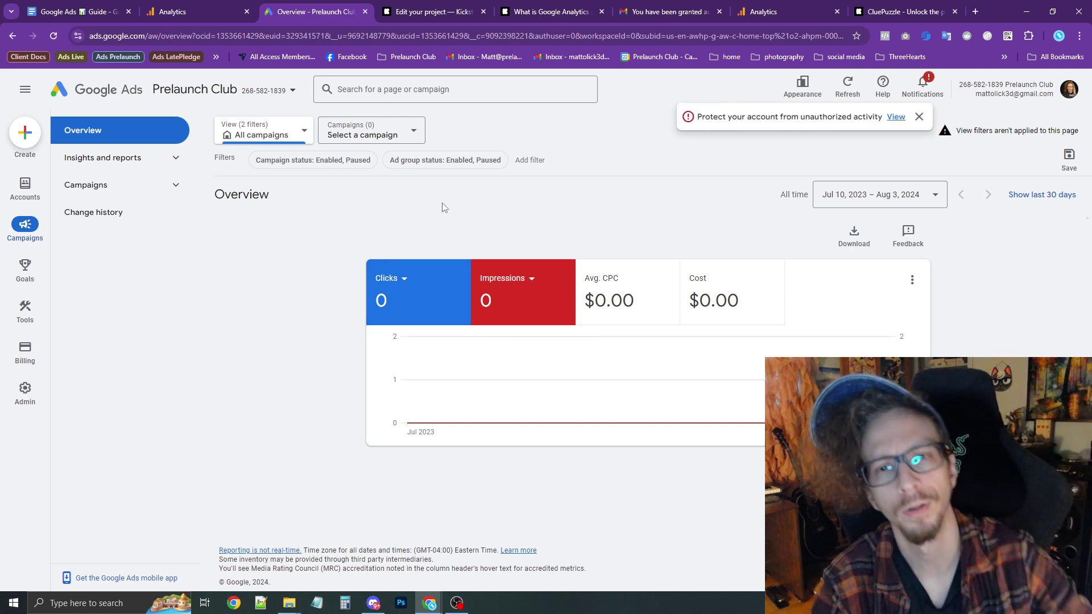
pyautogui.click(920, 118)
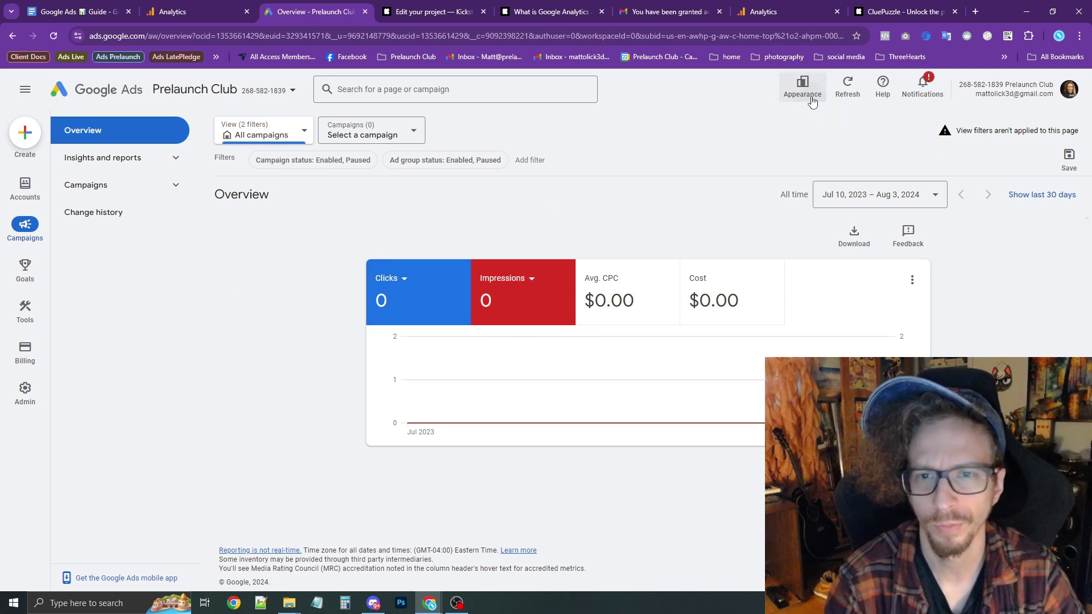
pyautogui.click(811, 94)
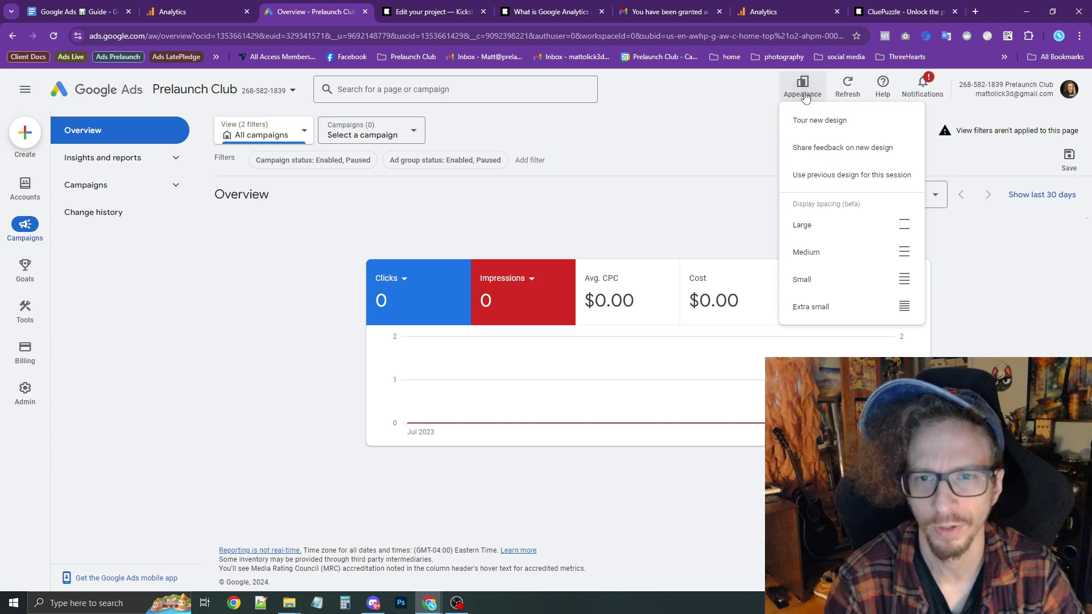
pyautogui.click(300, 233)
# Step: Open the Data manager and start linking a Google Analytics (GA4) & Firebase property
pyautogui.moveTo(27, 315)
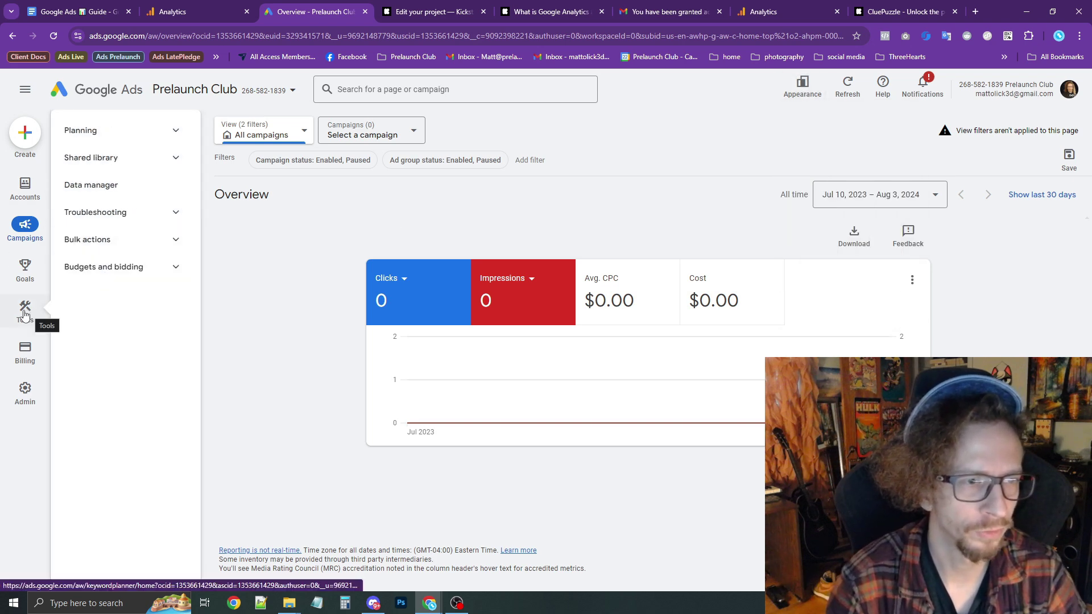
pyautogui.click(111, 188)
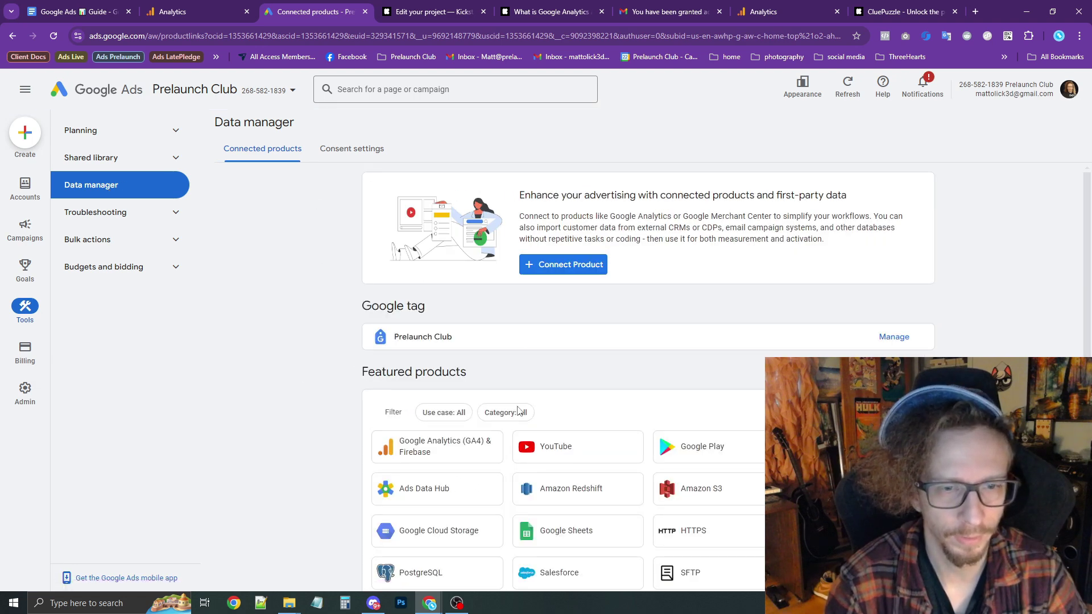
pyautogui.click(452, 443)
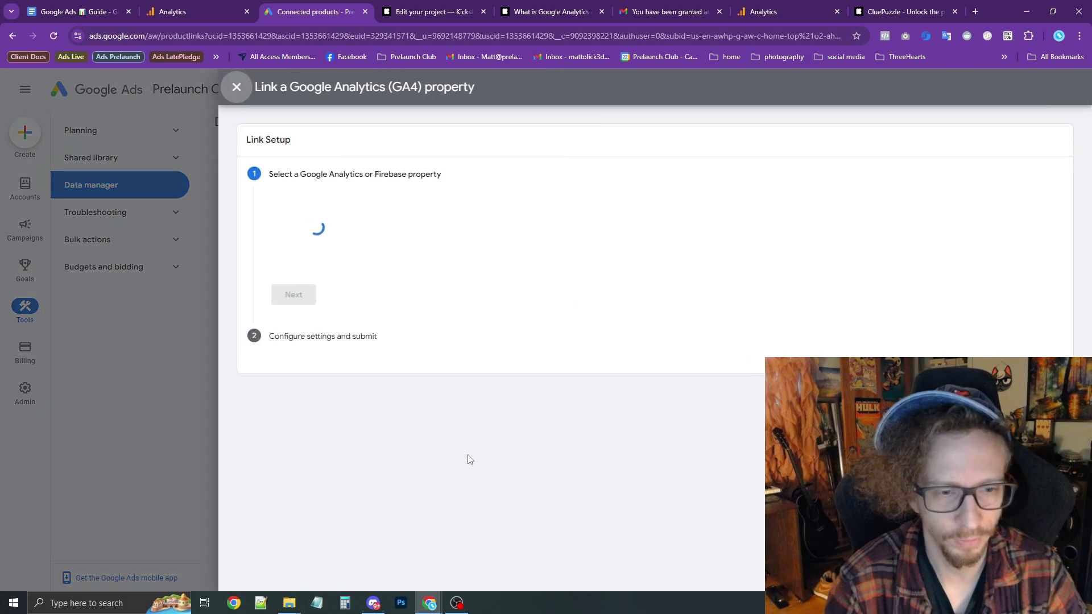
# Step: Link the prelaunch.marketing - GA4 property to the Google Ads account with the default data sharing settings, and finish the setup
pyautogui.scroll(-3, 404, 397)
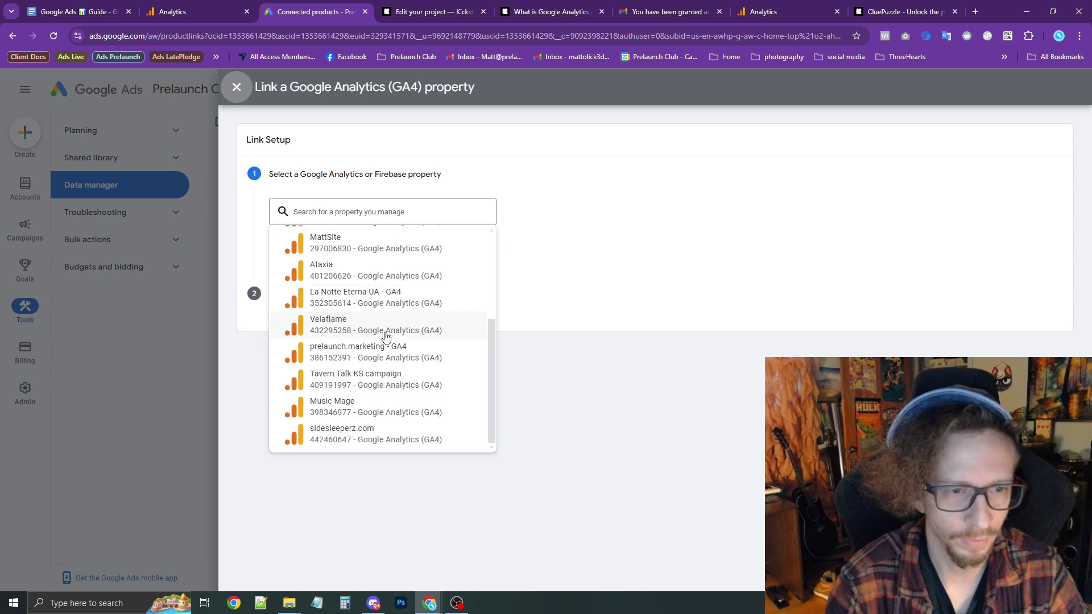
pyautogui.click(386, 351)
pyautogui.click(305, 287)
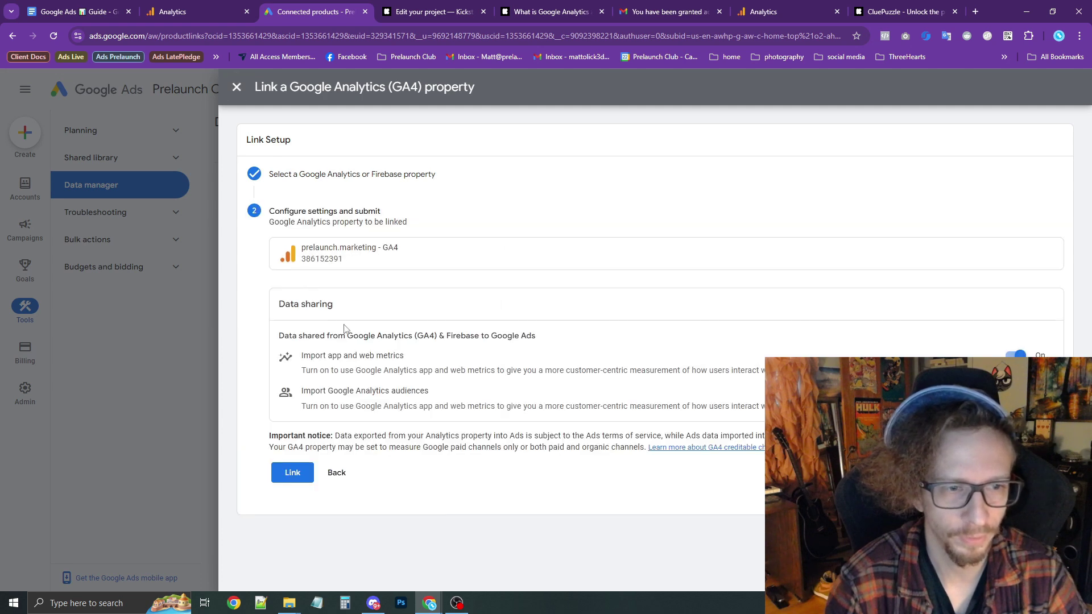
pyautogui.click(292, 473)
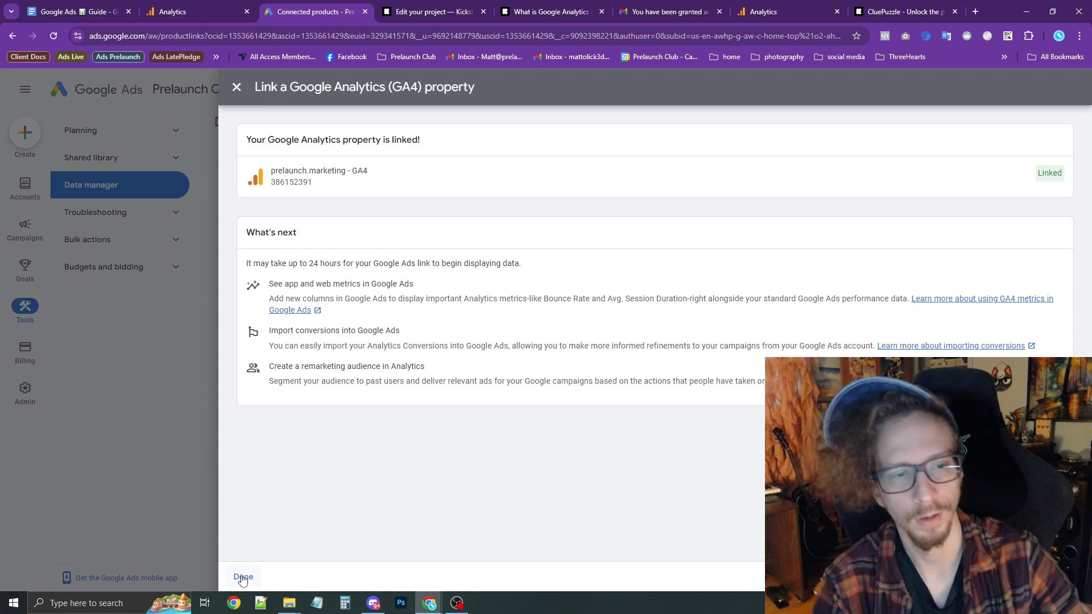
pyautogui.click(244, 577)
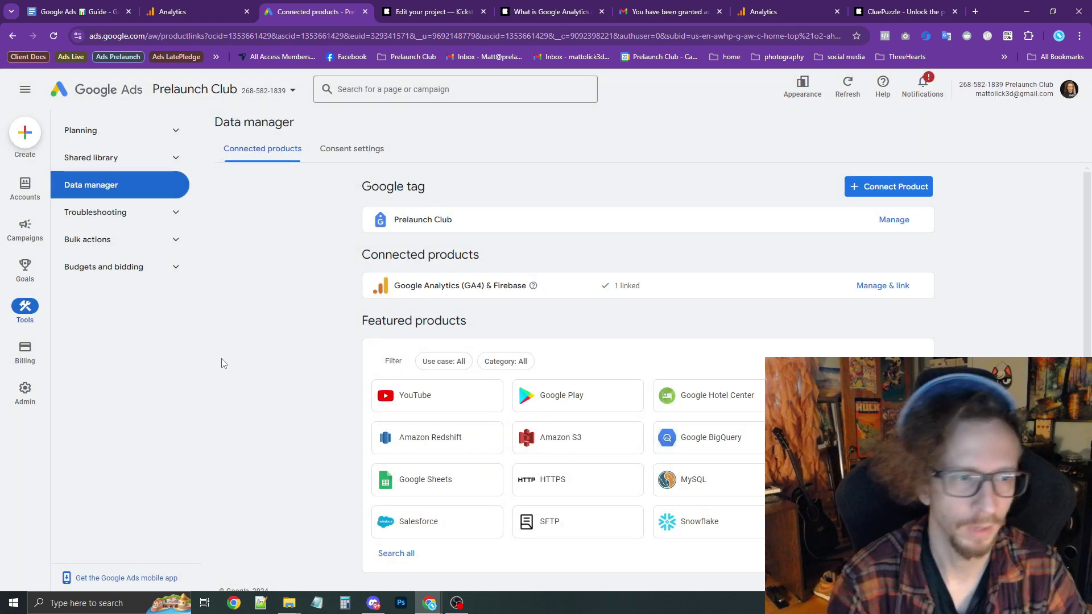
# Step: Open the summary of conversion goals for the Prelaunch Club account
pyautogui.moveTo(31, 270)
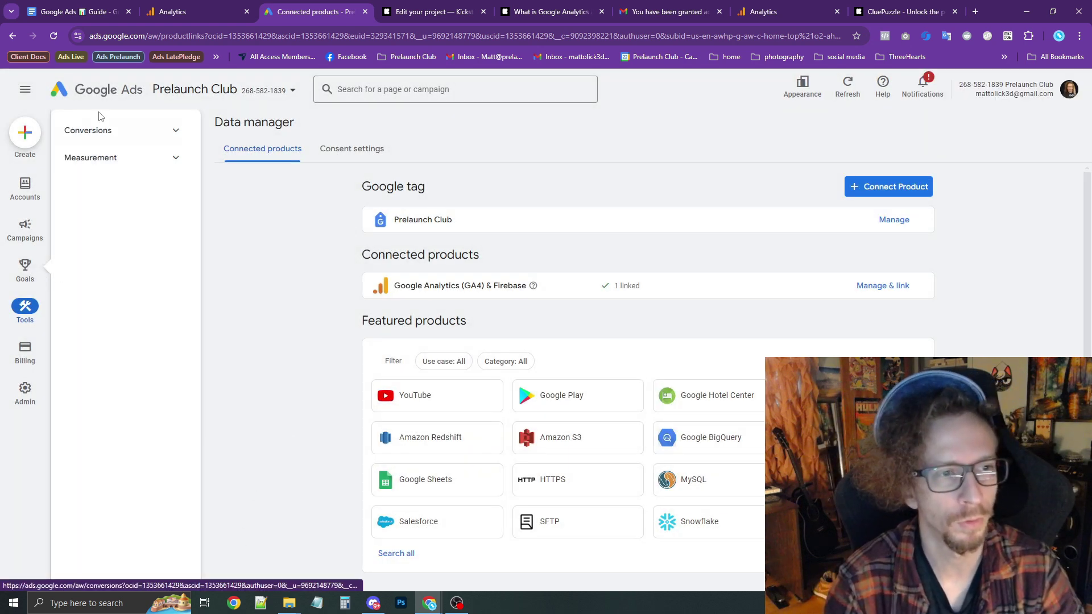
pyautogui.click(98, 130)
pyautogui.click(121, 162)
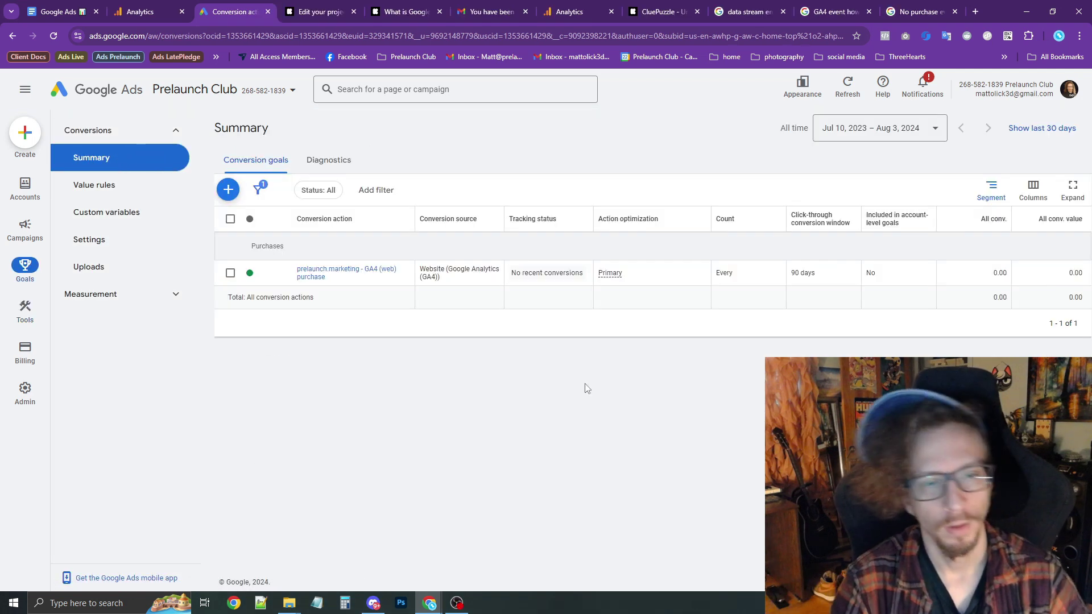
# Step: Check which Google Analytics 4 web events can be imported as conversion actions, cancel the import, and review the existing GA4 purchase action's details
pyautogui.click(225, 191)
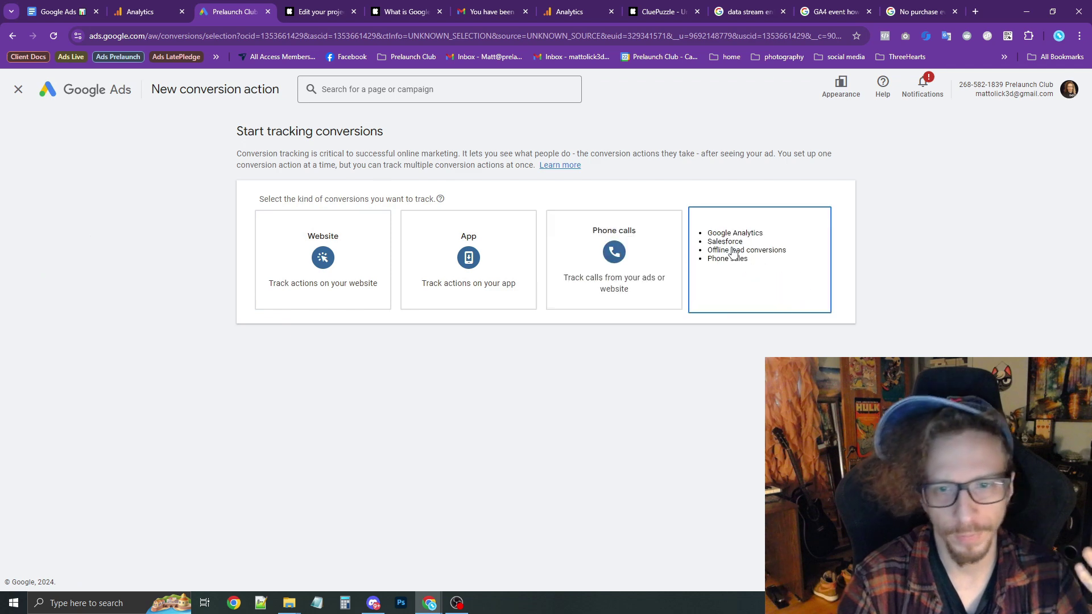
pyautogui.click(734, 253)
pyautogui.click(278, 379)
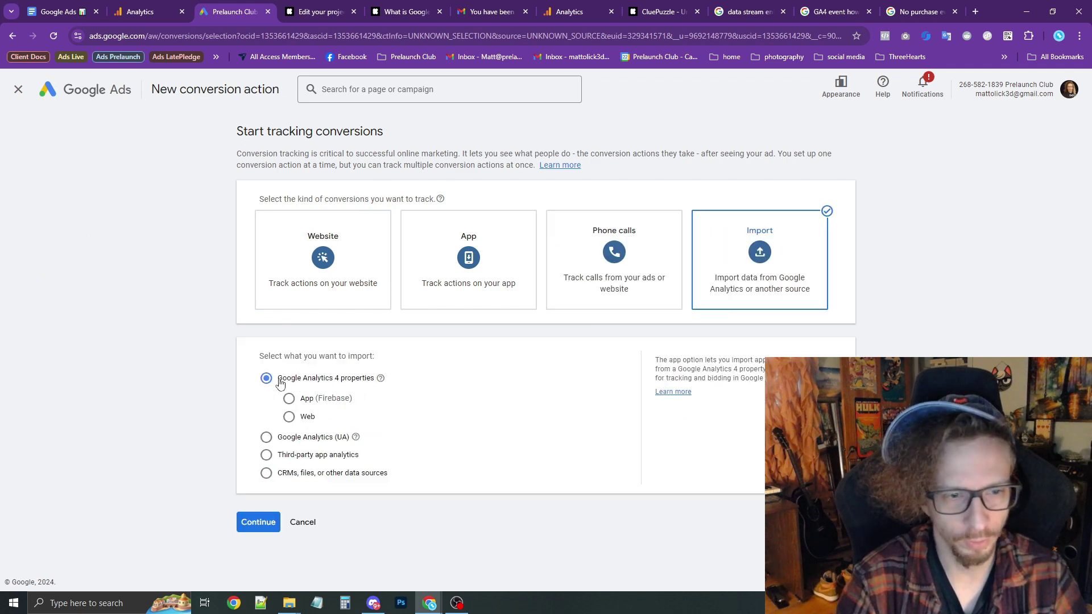
pyautogui.click(307, 424)
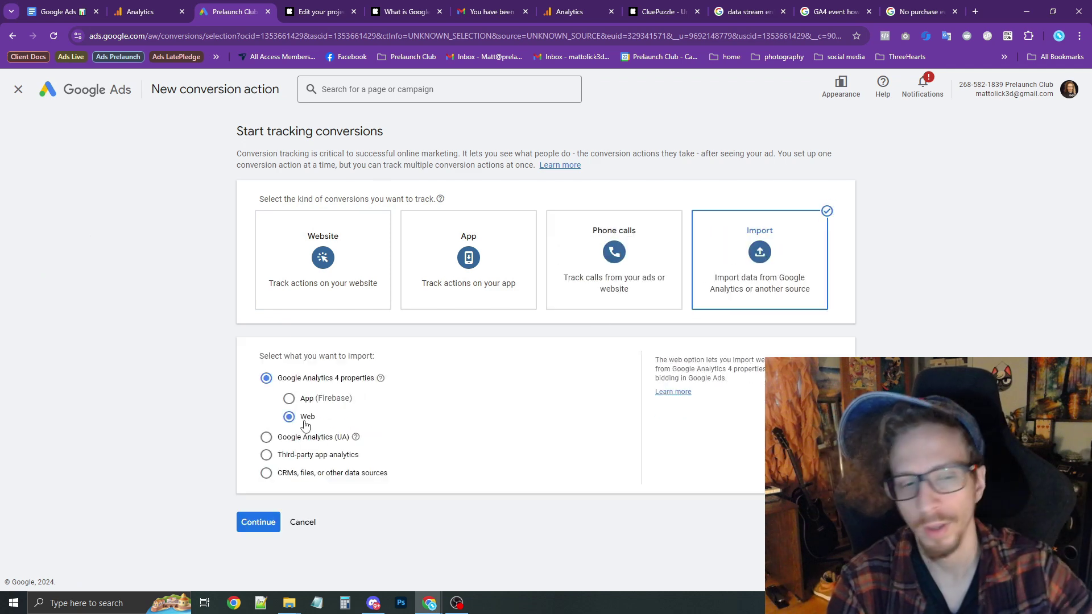
pyautogui.click(267, 522)
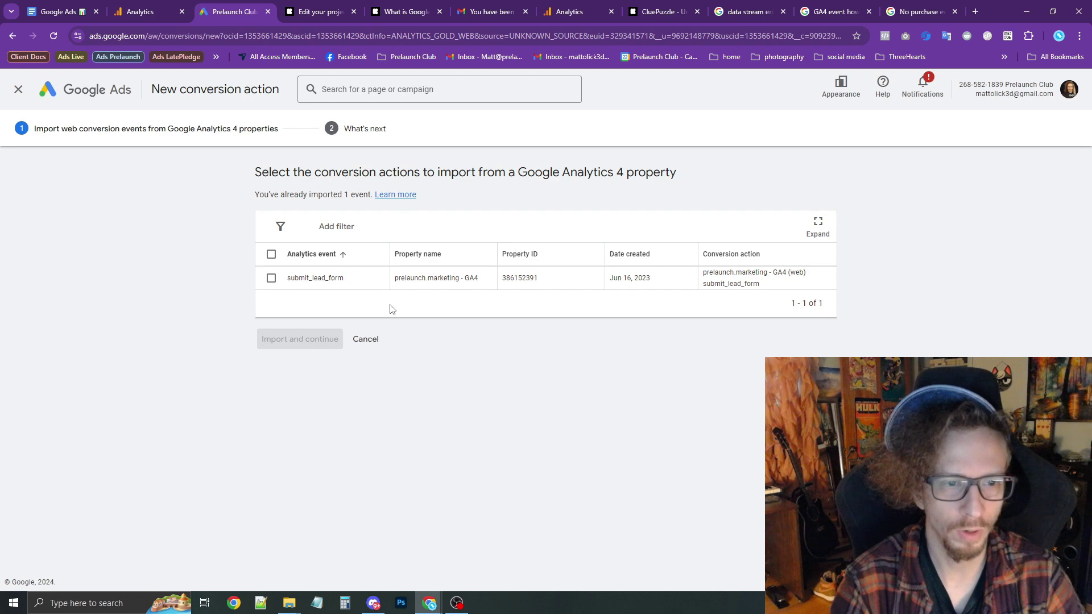
pyautogui.click(365, 340)
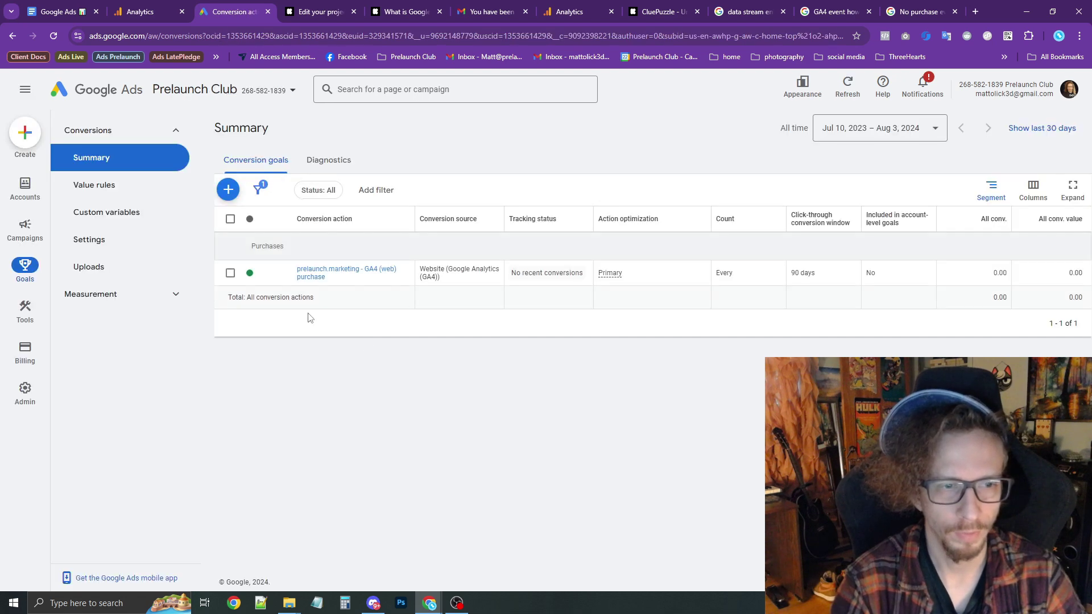
pyautogui.click(324, 275)
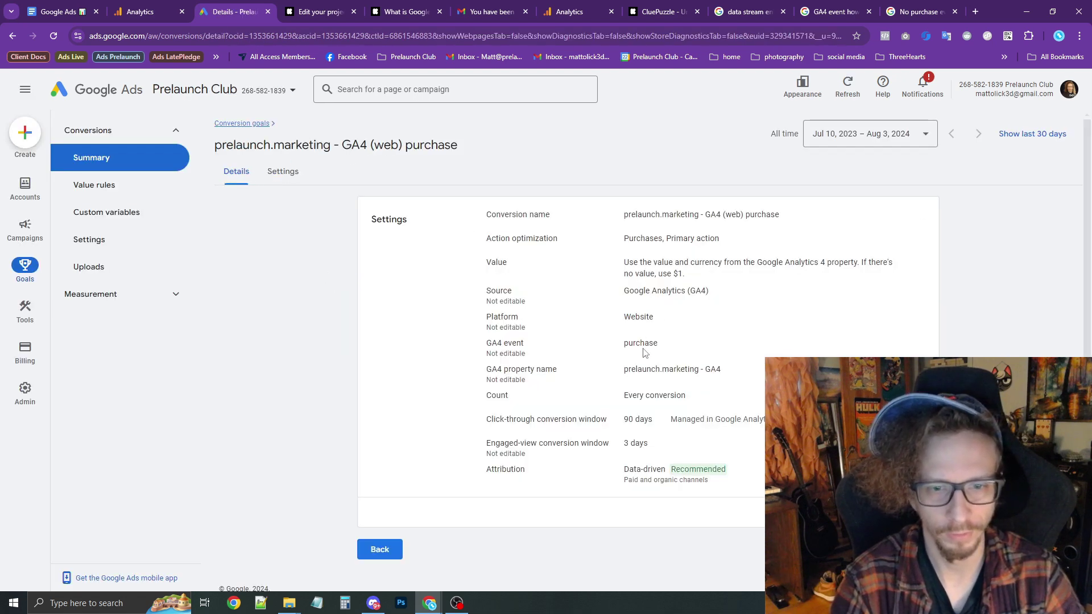
pyautogui.click(397, 547)
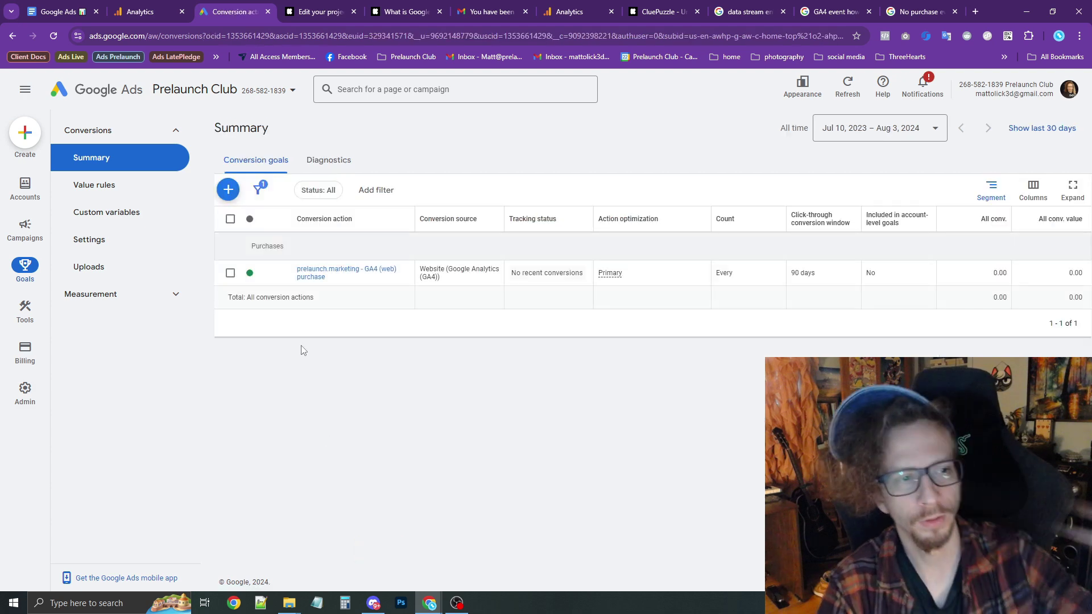
# Step: Try to start a new campaign from the Prelaunch Club manager account's campaigns list
pyautogui.moveTo(9, 230)
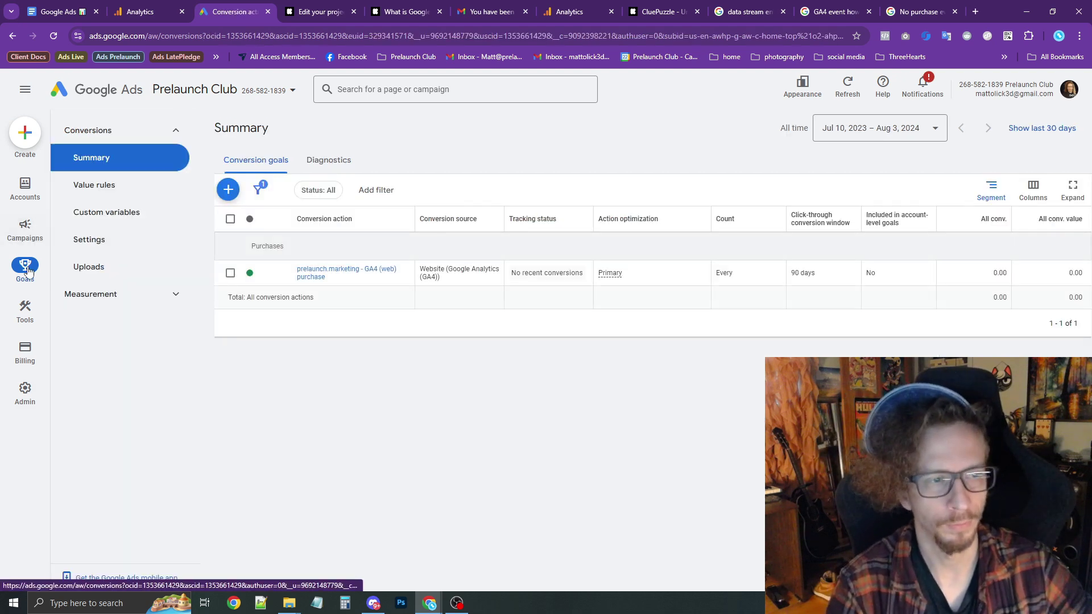
pyautogui.click(25, 233)
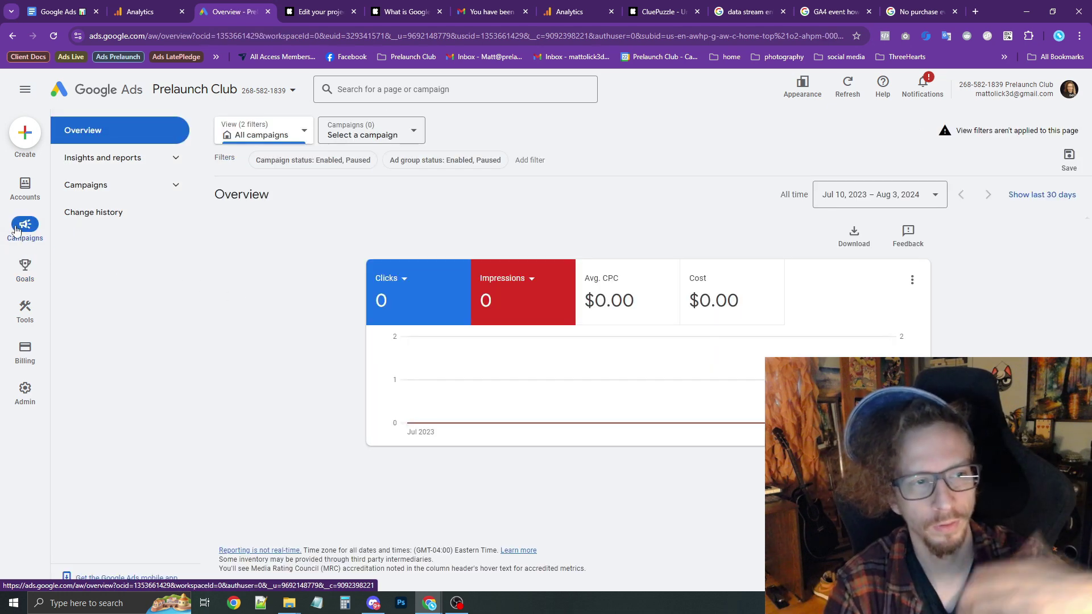
pyautogui.click(71, 188)
pyautogui.click(117, 219)
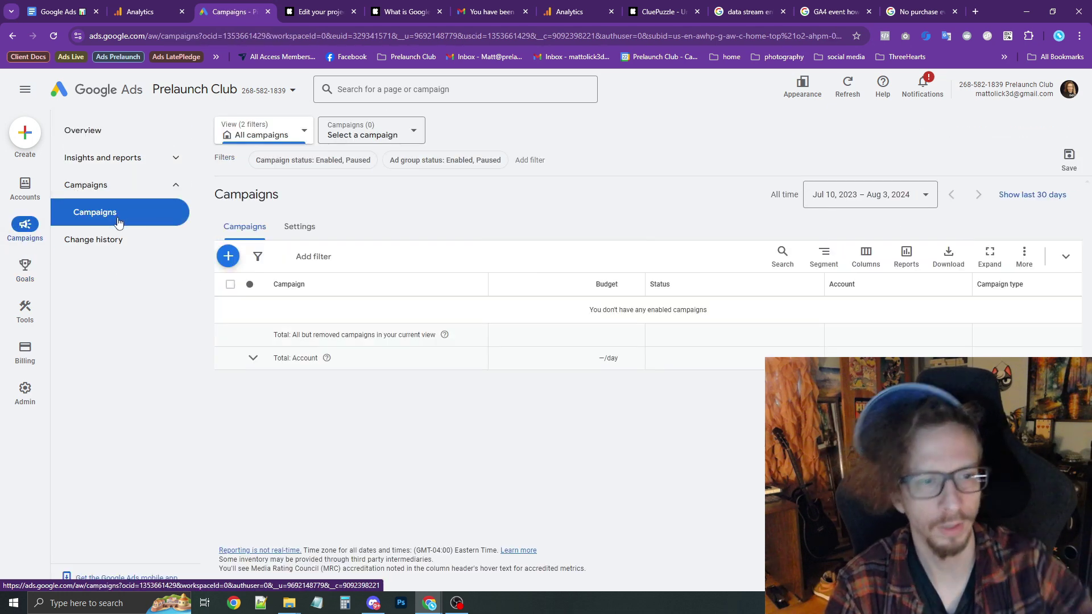
pyautogui.click(224, 263)
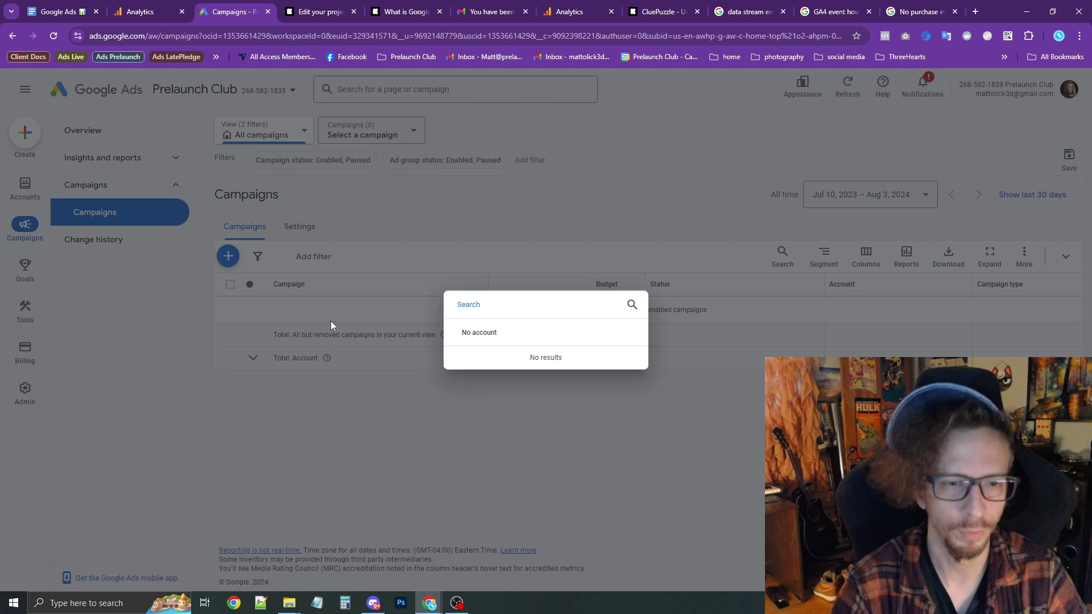
pyautogui.click(597, 400)
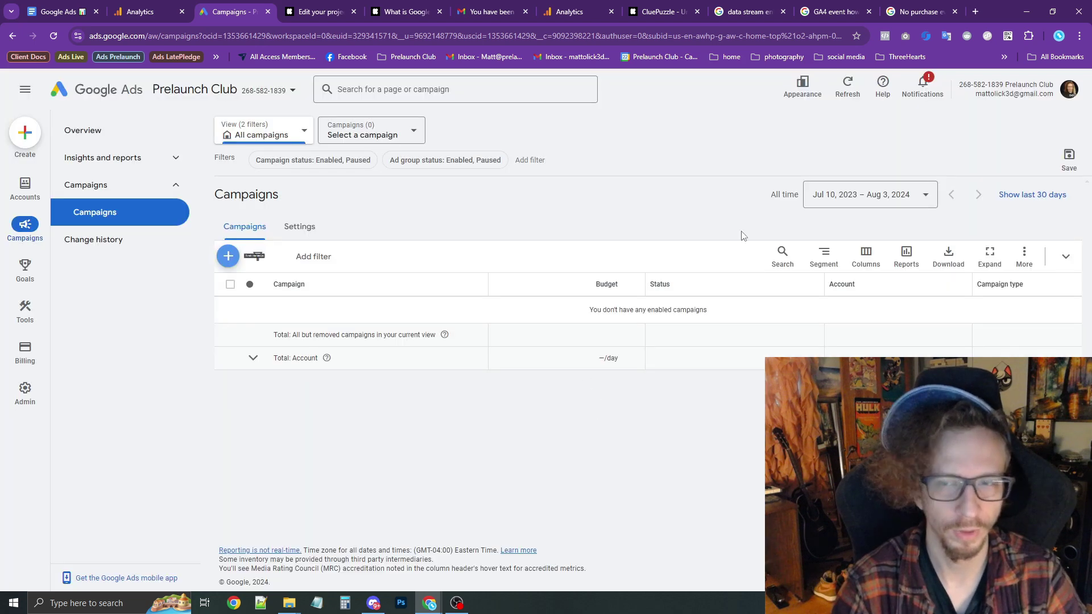
# Step: Switch to the idventure-shop.de Google Ads account and close the manager account's campaigns page
pyautogui.click(1073, 97)
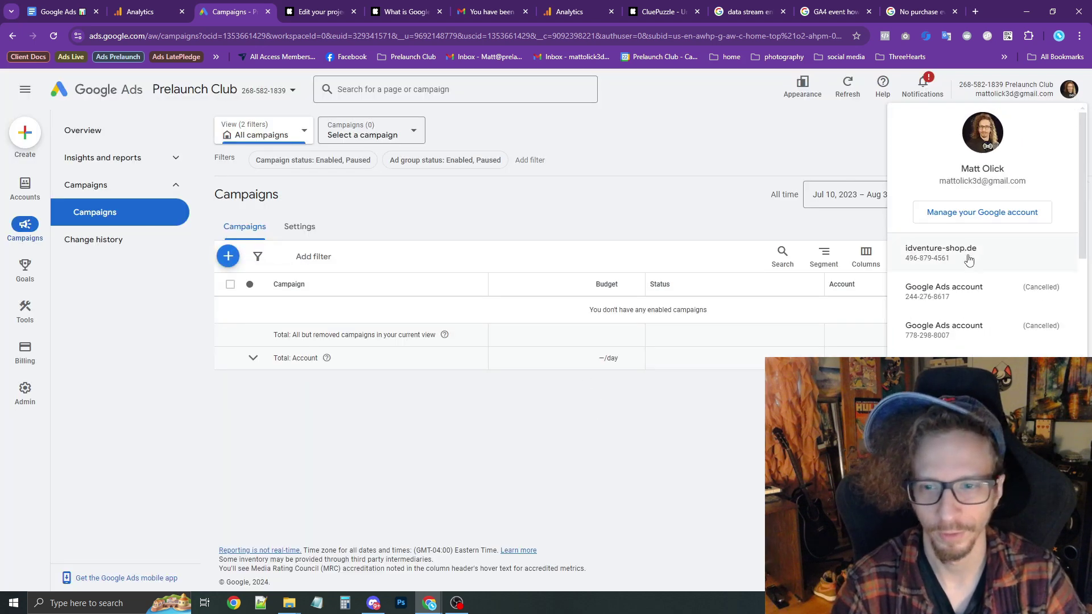
pyautogui.scroll(-3, 969, 268)
pyautogui.click(959, 154)
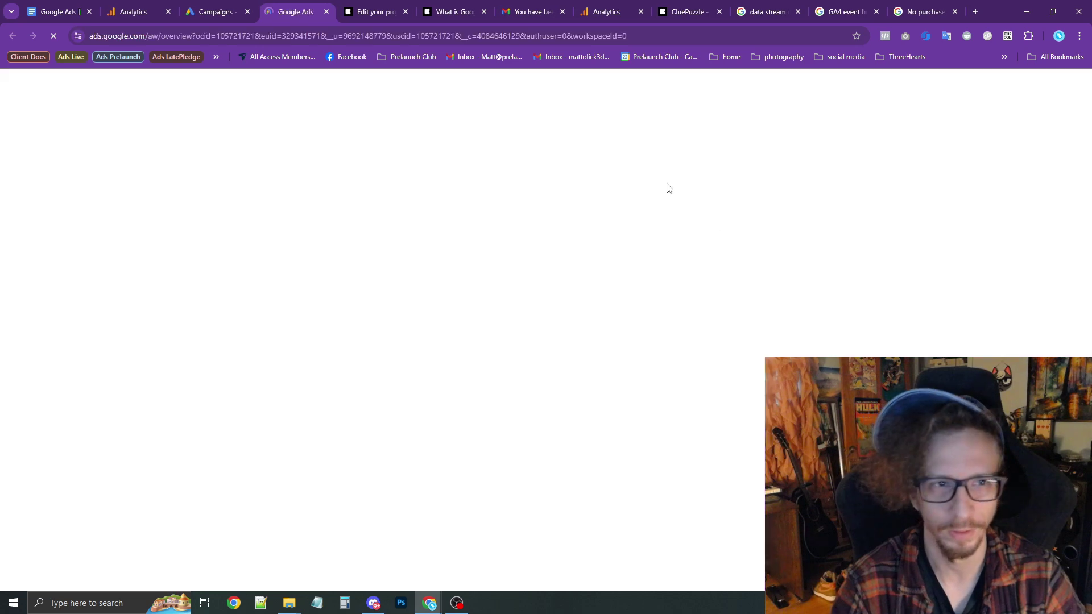
pyautogui.click(247, 11)
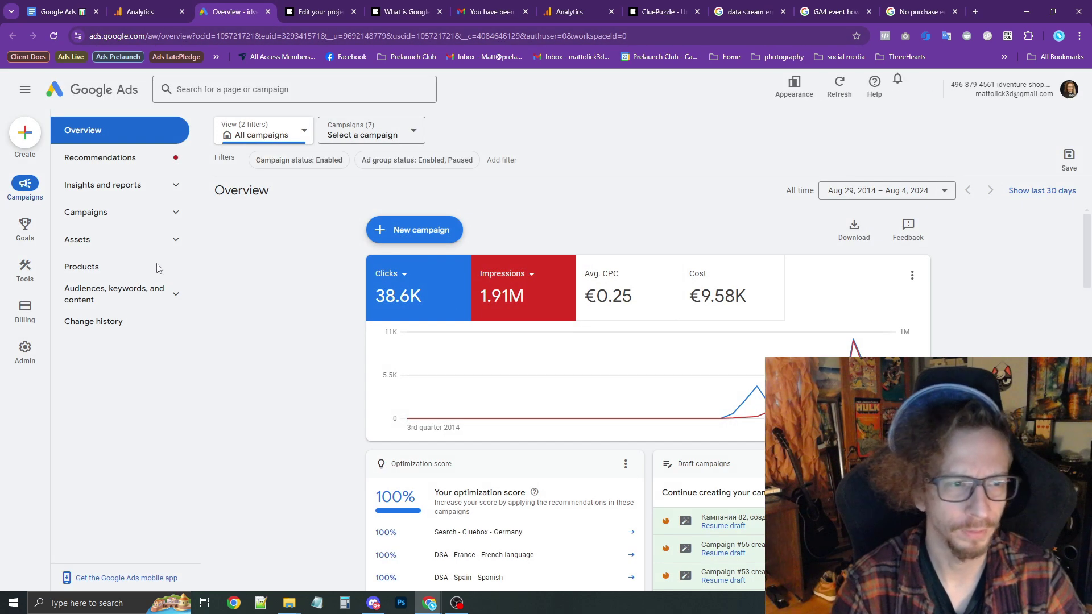
# Step: Open the idventure-shop.de account's campaigns list and start creating a new campaign
pyautogui.moveTo(31, 237)
pyautogui.moveTo(24, 277)
pyautogui.moveTo(25, 183)
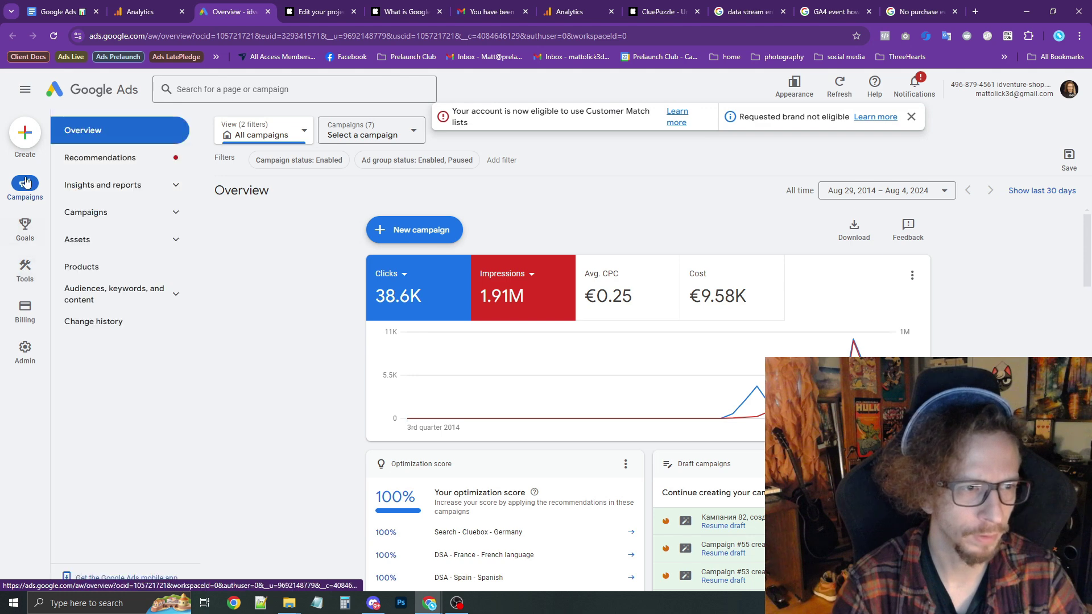
pyautogui.click(98, 213)
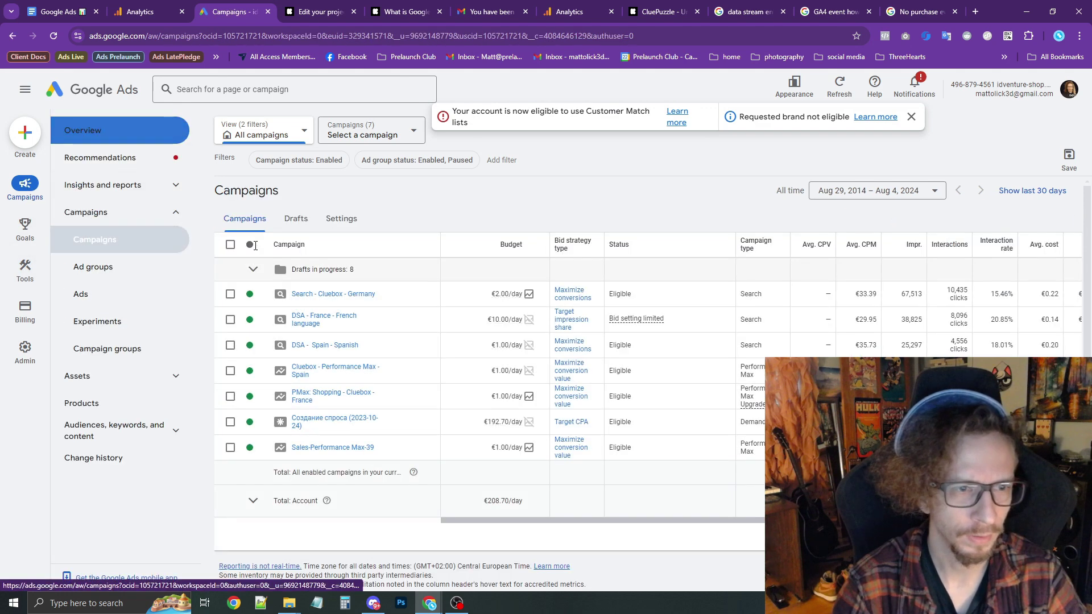
pyautogui.click(232, 249)
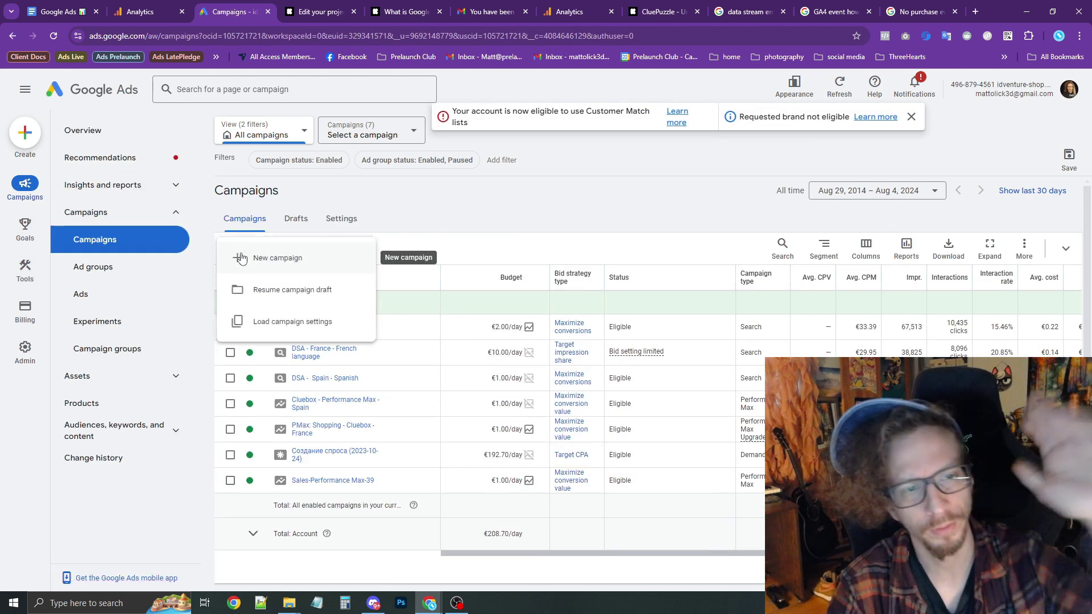
pyautogui.click(239, 257)
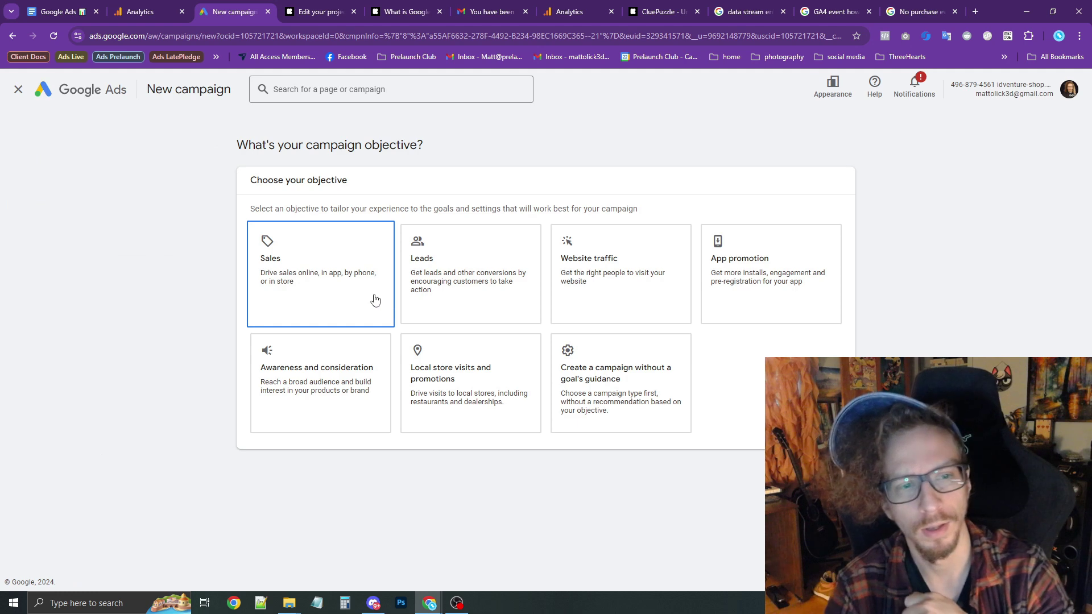
# Step: Choose the Sales objective and the Video campaign type, and start a new campaign instead of resuming a saved draft
pyautogui.click(371, 294)
pyautogui.scroll(-2, 501, 393)
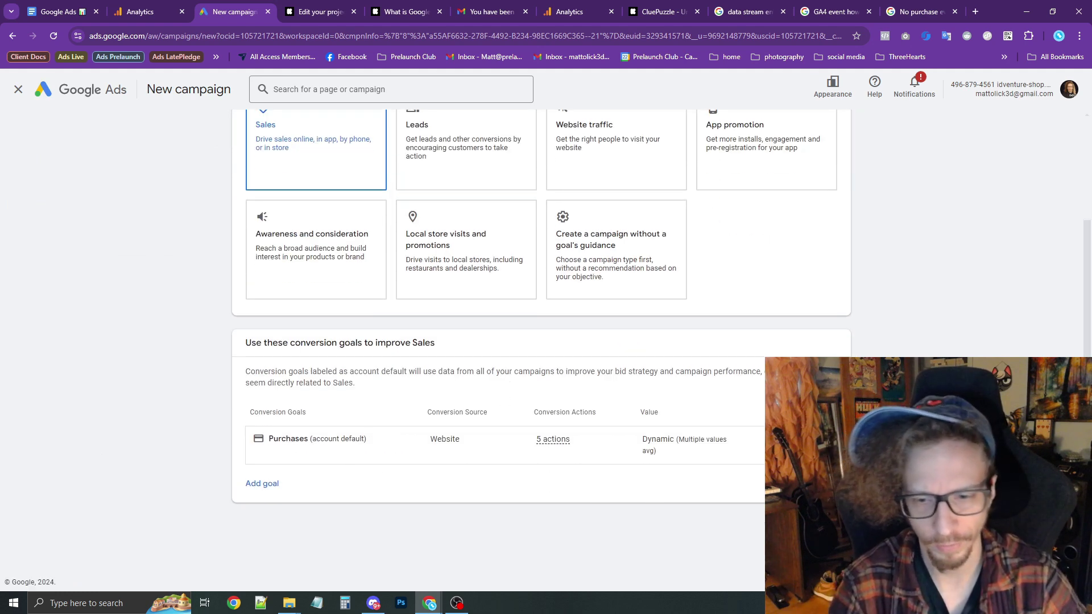
pyautogui.scroll(-5, 483, 468)
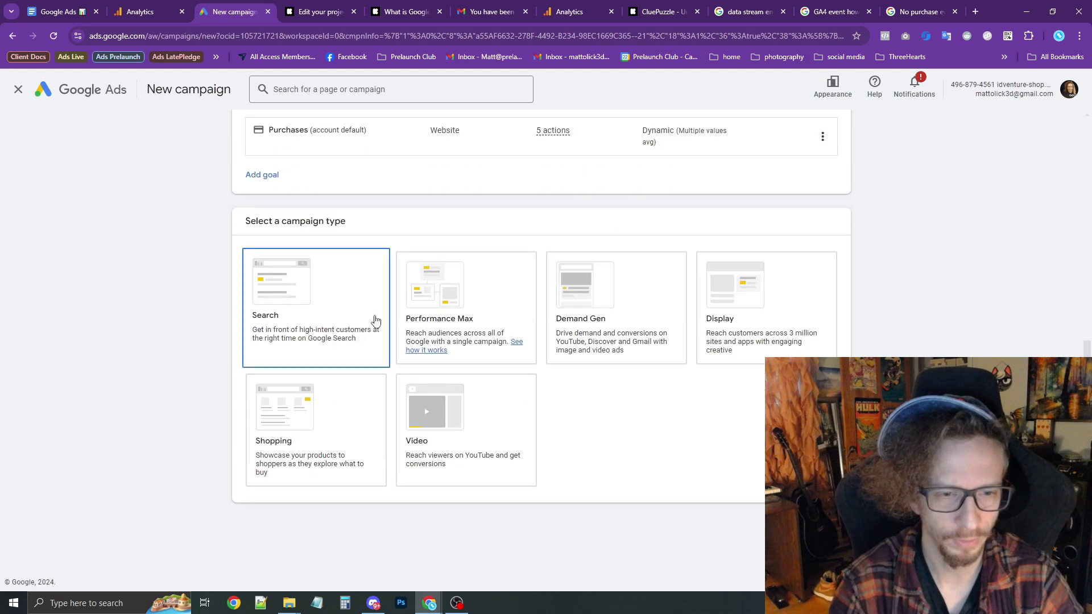
pyautogui.click(429, 439)
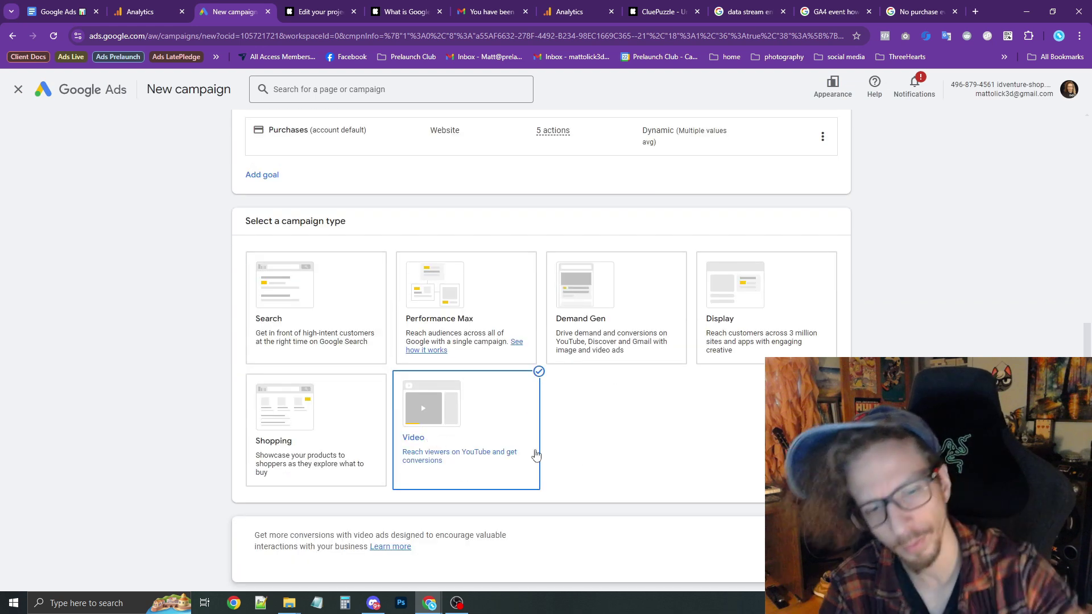
pyautogui.scroll(-1, 563, 455)
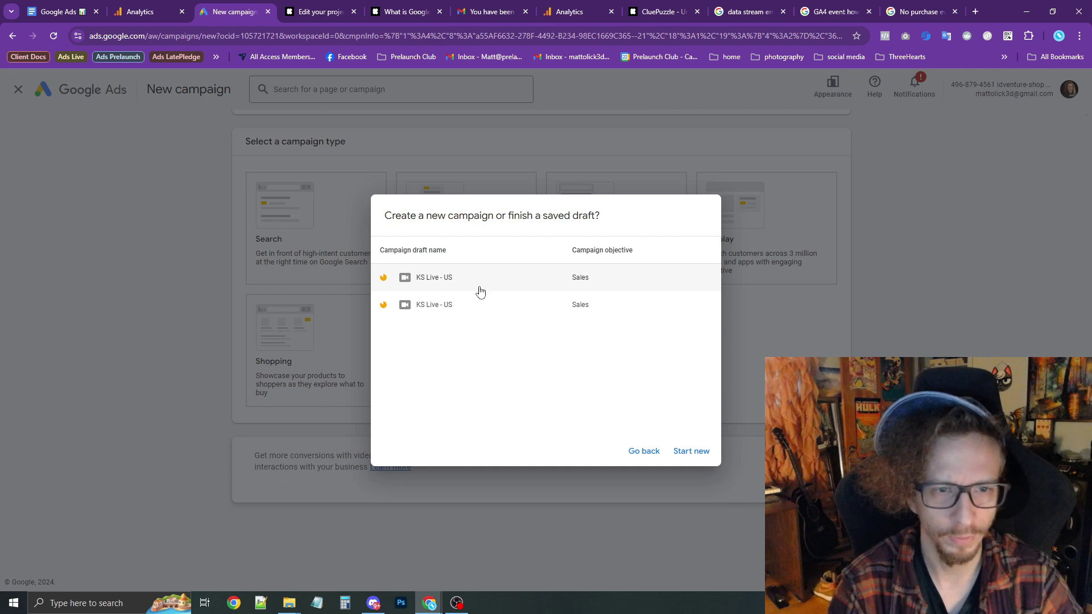
pyautogui.click(680, 452)
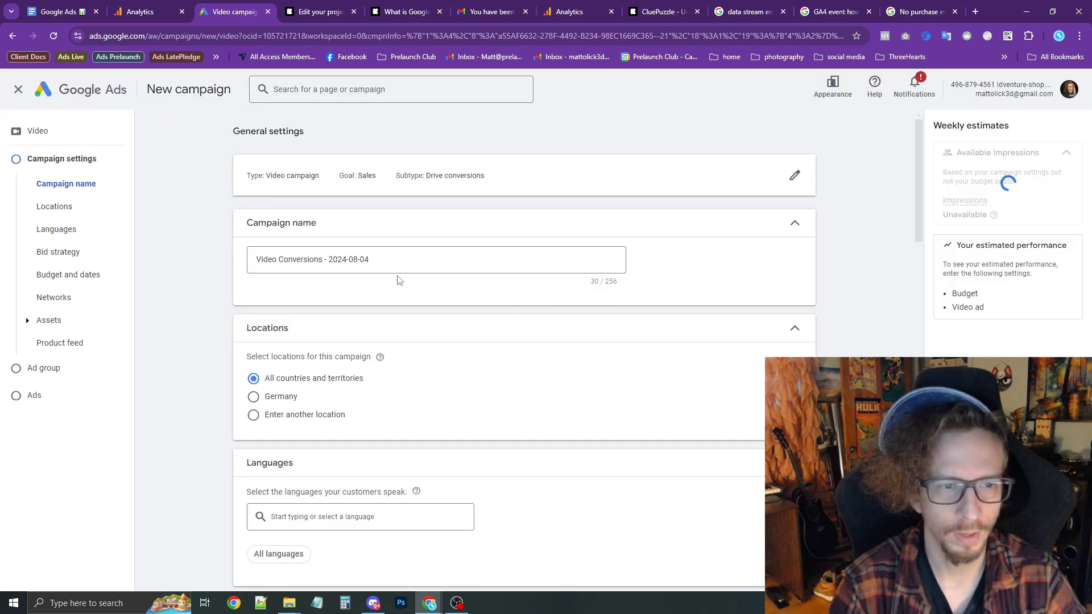
# Step: Name the campaign "KS Live - NA - YouTube"
pyautogui.moveTo(398, 263); pyautogui.dragTo(225, 267)
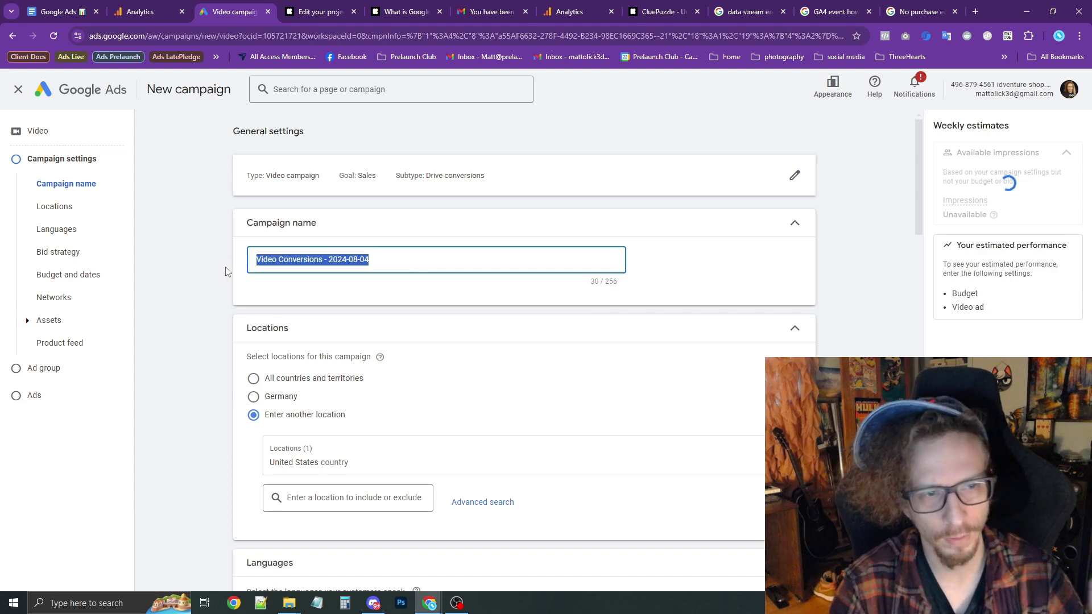
pyautogui.write('KS L')
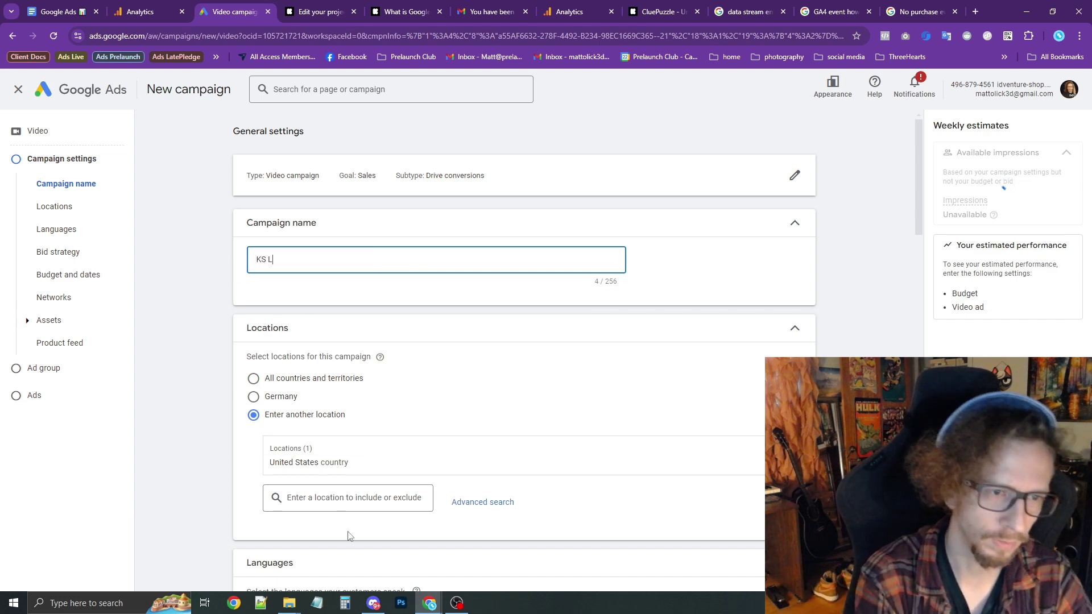
pyautogui.write('ive - USA')
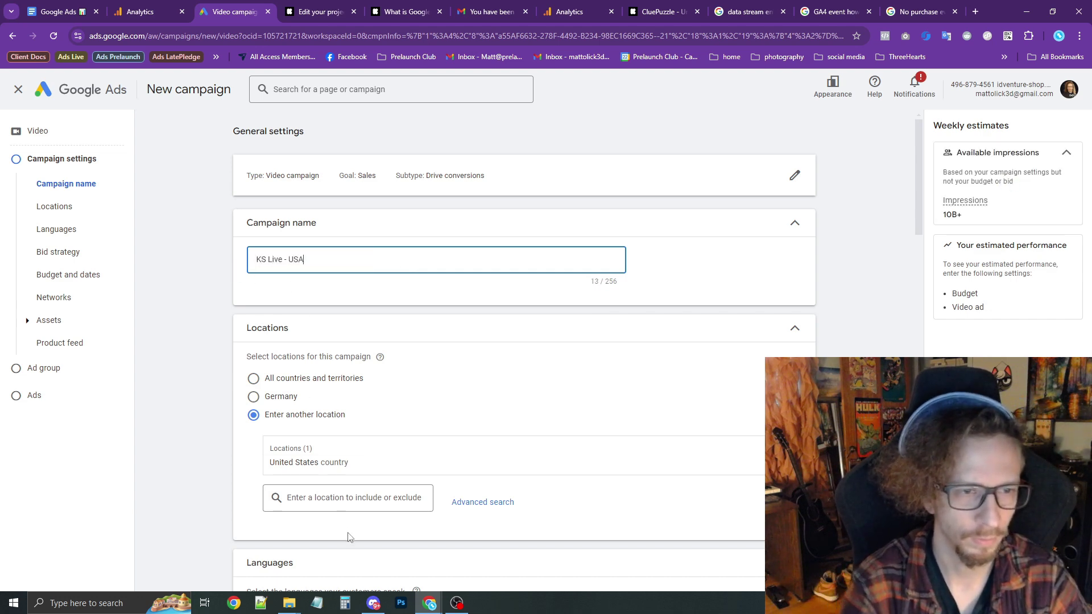
pyautogui.press('BackSpace')
pyautogui.press('BackSpace')
pyautogui.press('BackSpace')
pyautogui.write('NO')
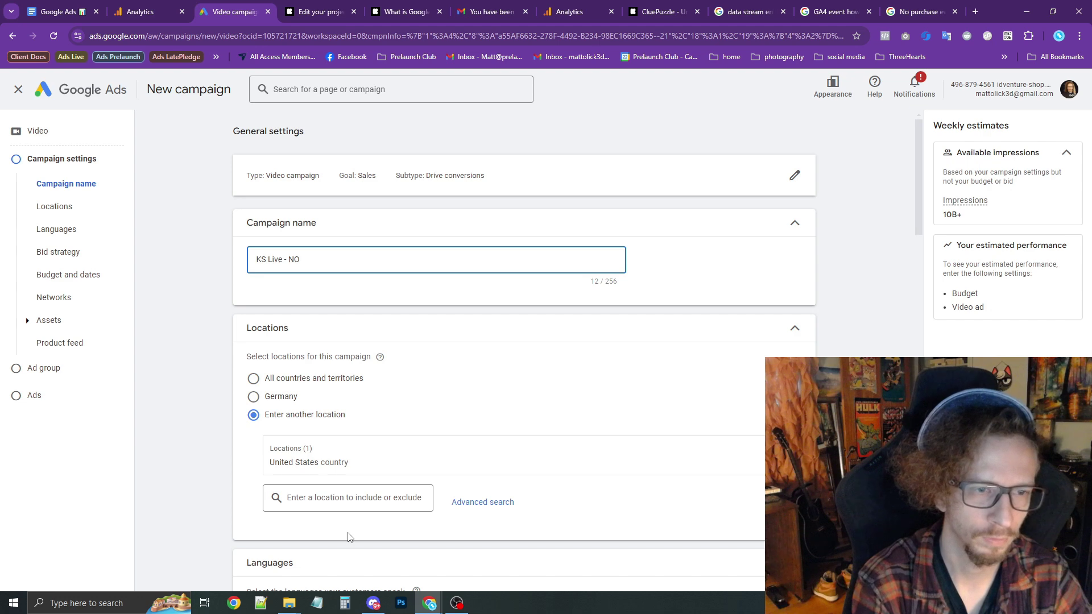
pyautogui.write('RT')
pyautogui.write('A')
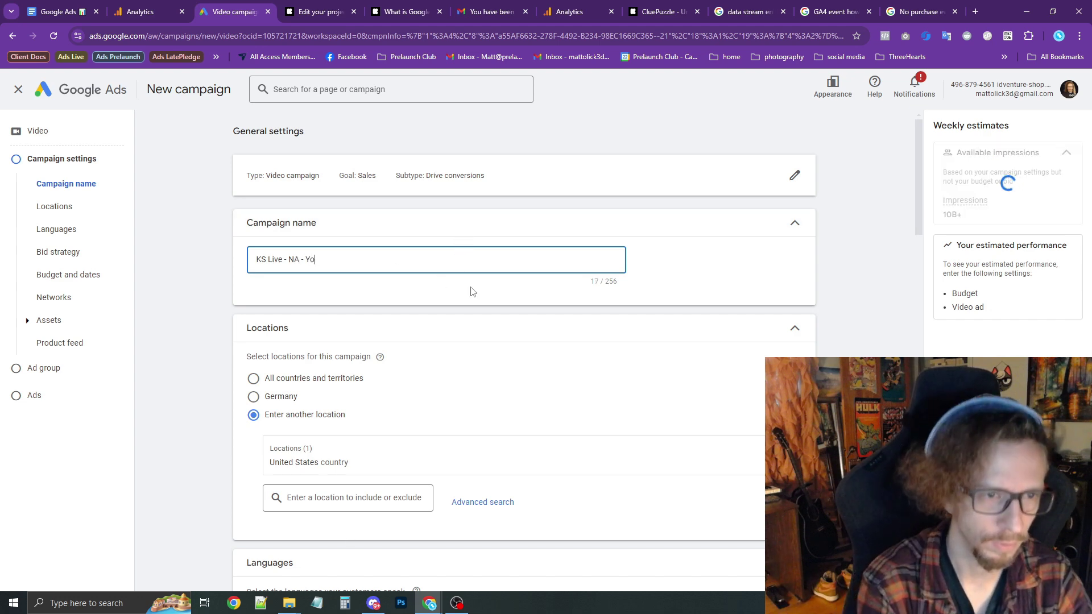
pyautogui.write(' - YouTube')
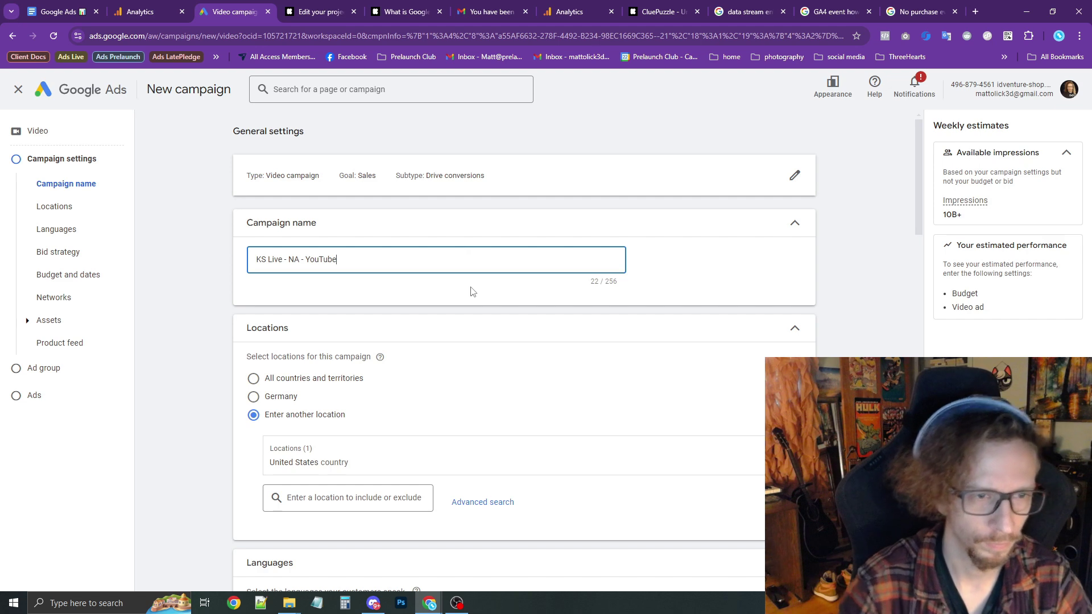
# Step: Add Canada to the campaign's target locations
pyautogui.scroll(-3, 436, 302)
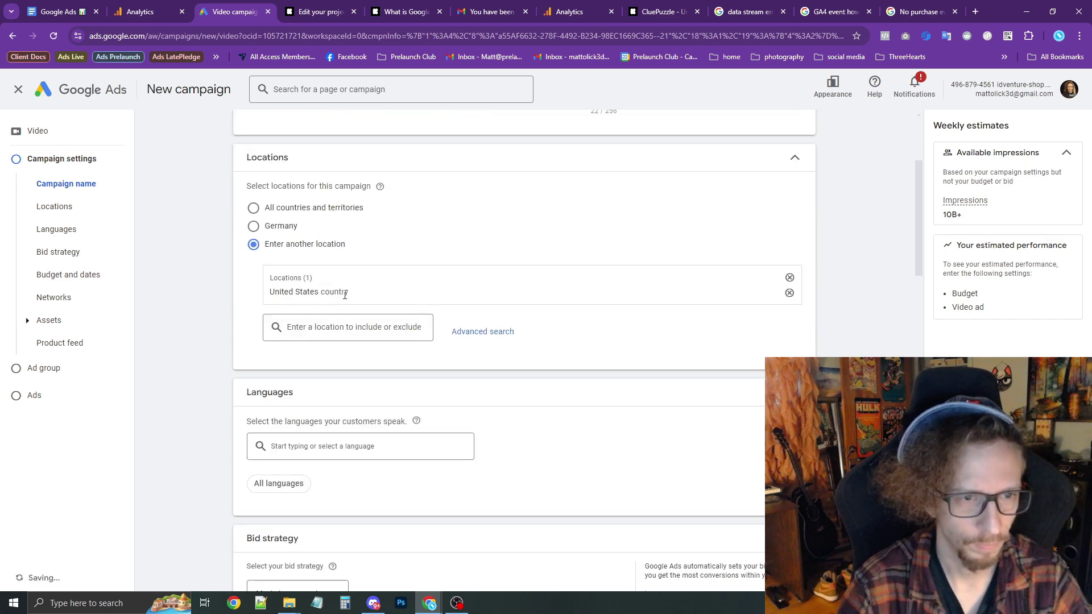
pyautogui.click(345, 326)
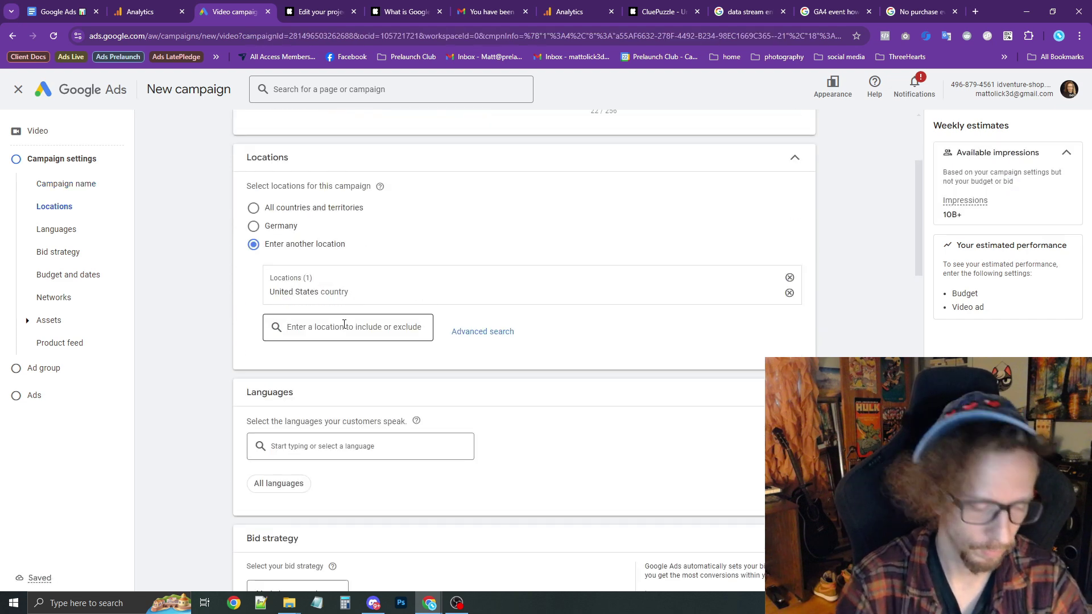
pyautogui.write('Canada')
pyautogui.click(328, 369)
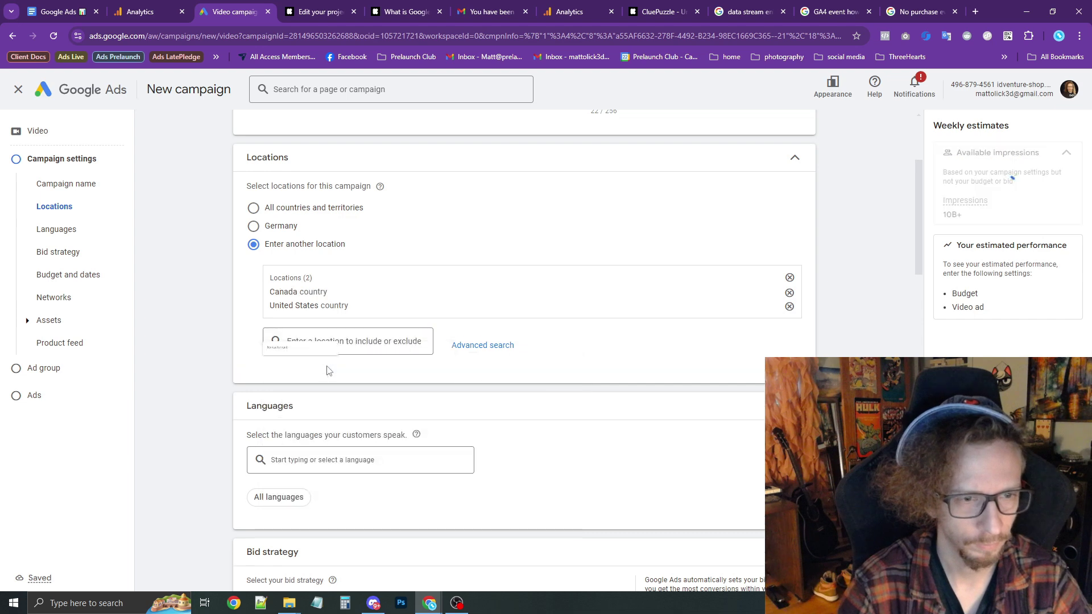
# Step: Set the campaign's daily budget to €40.00
pyautogui.scroll(-7, 238, 348)
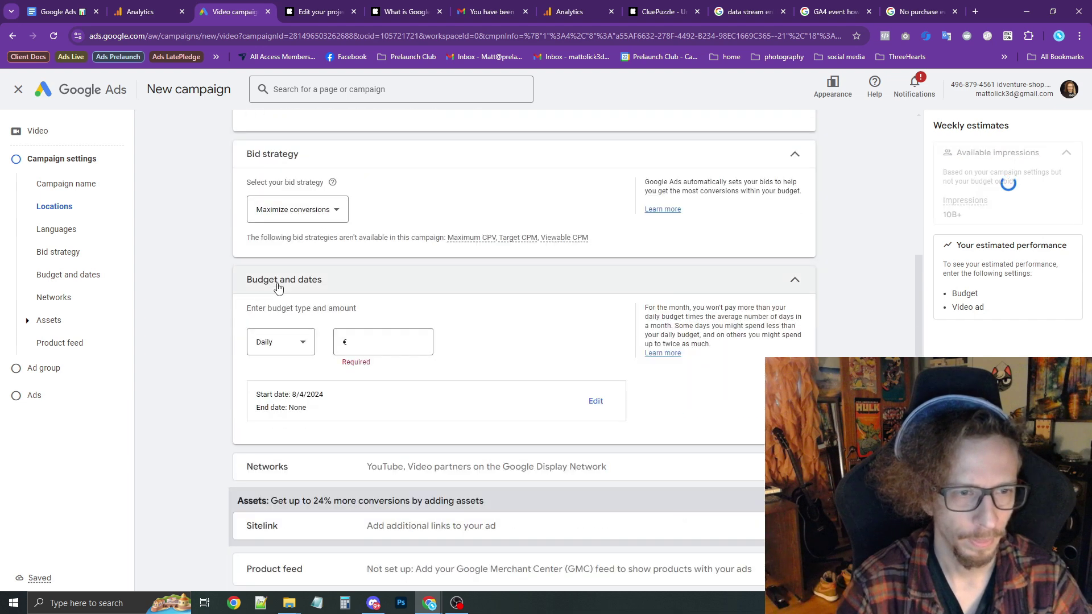
pyautogui.click(383, 341)
pyautogui.write('40')
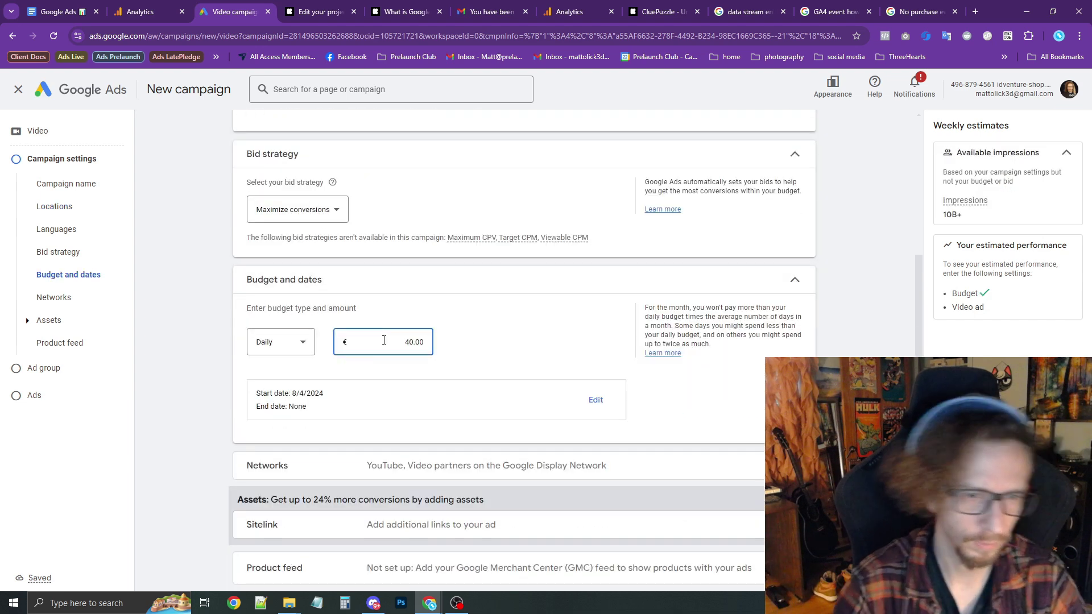
pyautogui.click(185, 349)
# Step: Rename the ad group as "US Youtube Ad Group"
pyautogui.scroll(-4, 222, 351)
pyautogui.scroll(-3, 220, 372)
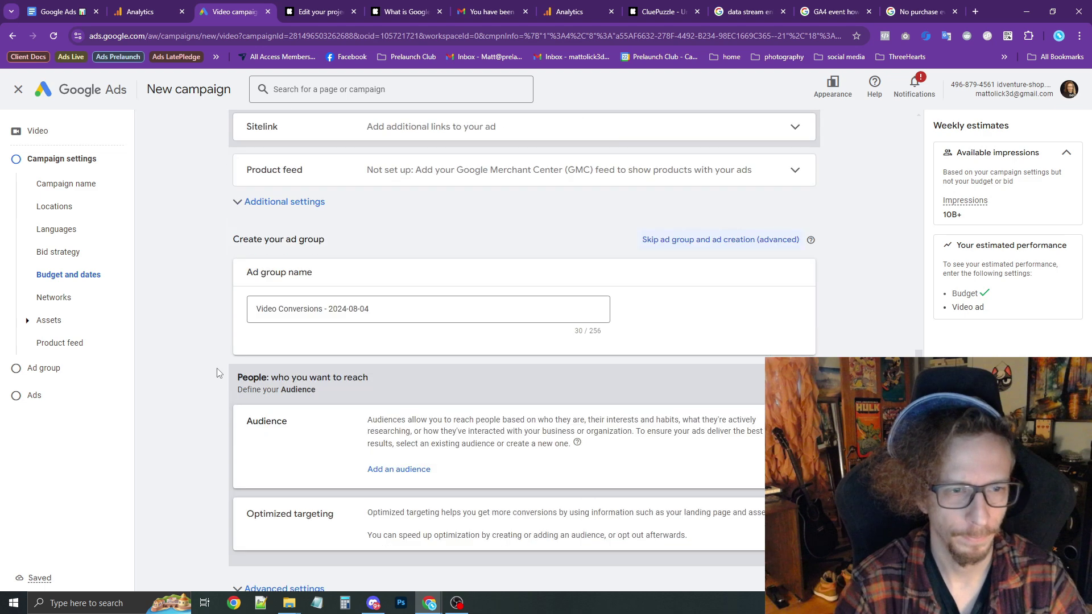
pyautogui.moveTo(376, 305); pyautogui.dragTo(128, 317)
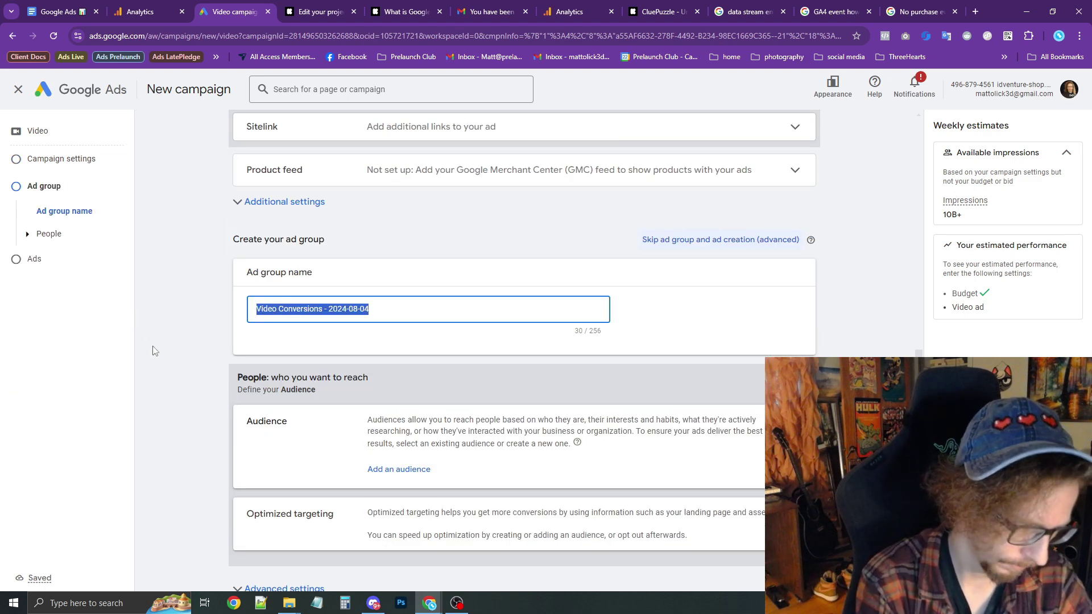
pyautogui.write('Youtube Ad')
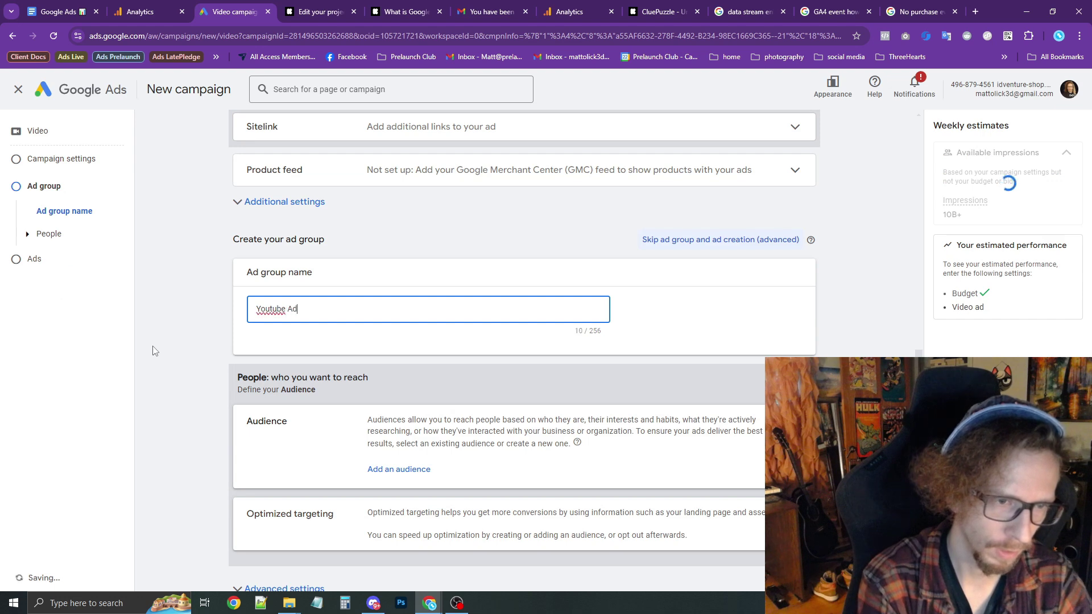
pyautogui.write(' Group')
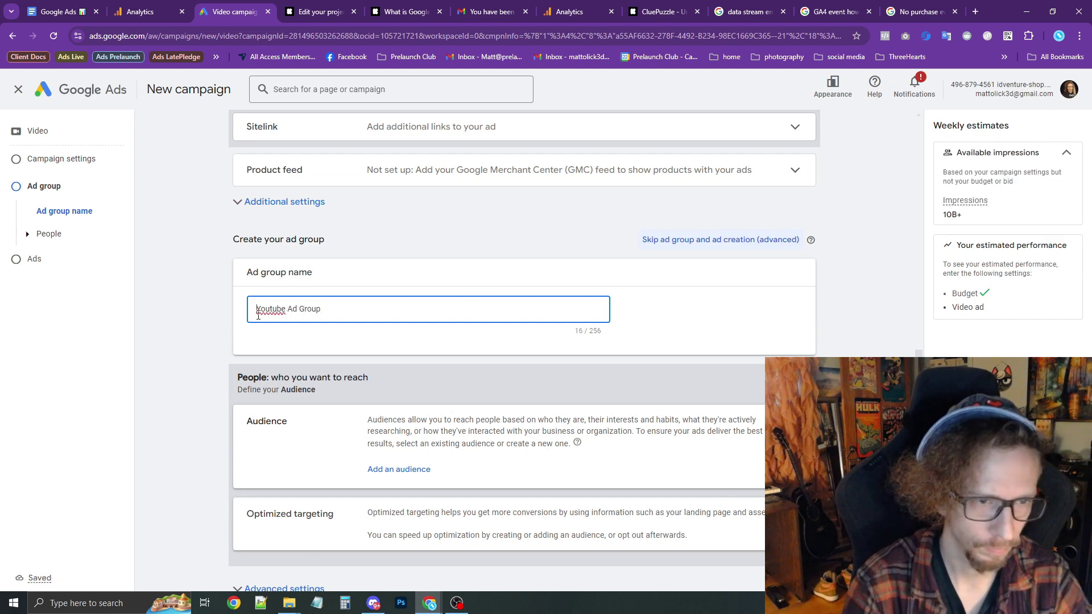
pyautogui.click(258, 317)
pyautogui.write('US -')
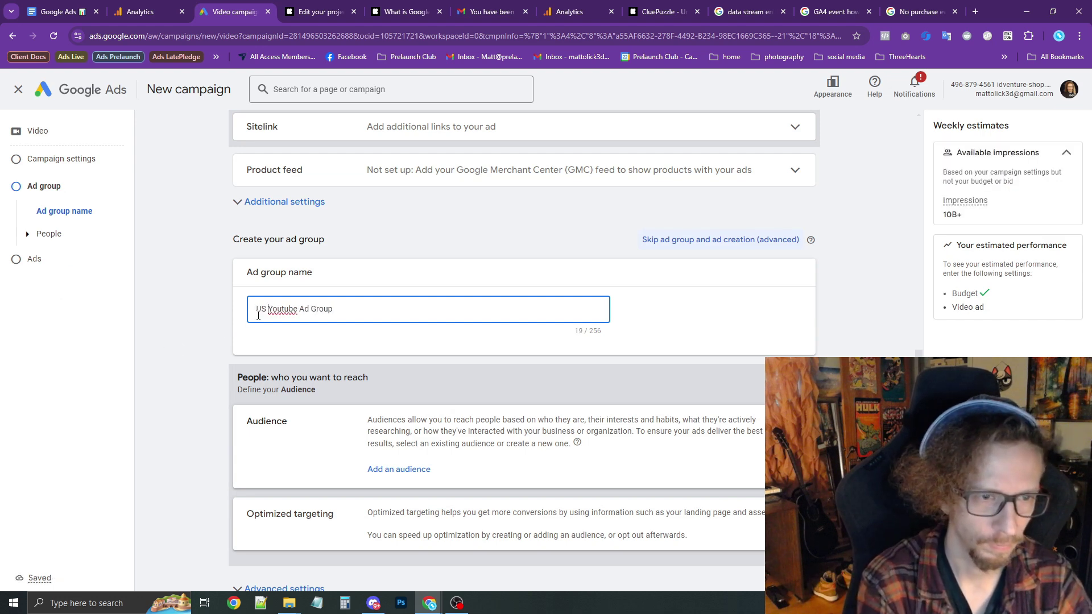
pyautogui.click(225, 343)
# Step: Create a new audience for the ad group and name it "Similar Products"
pyautogui.scroll(-4, 225, 343)
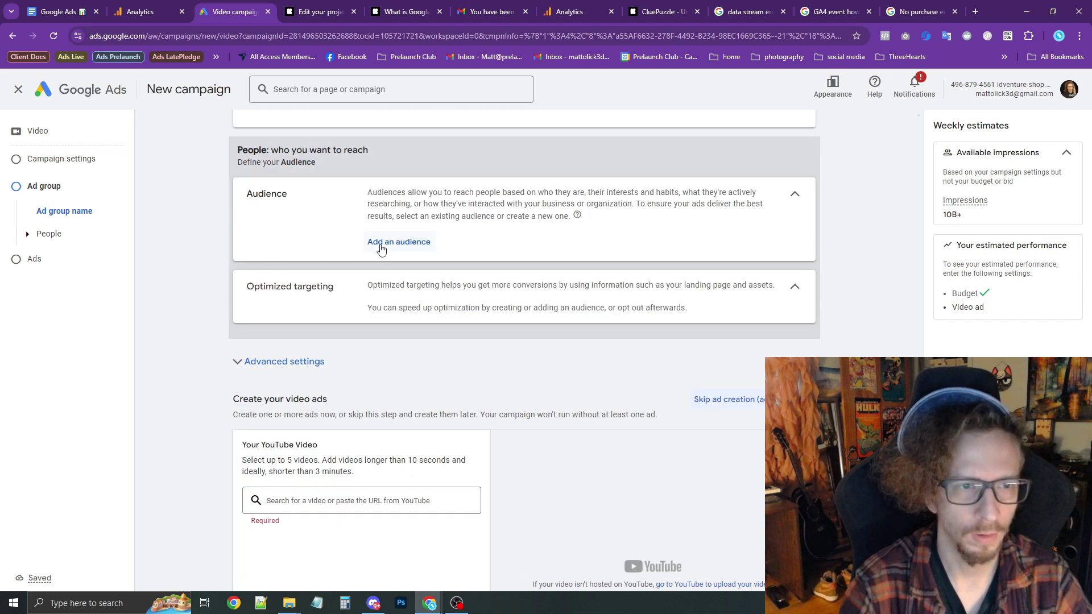
pyautogui.click(385, 247)
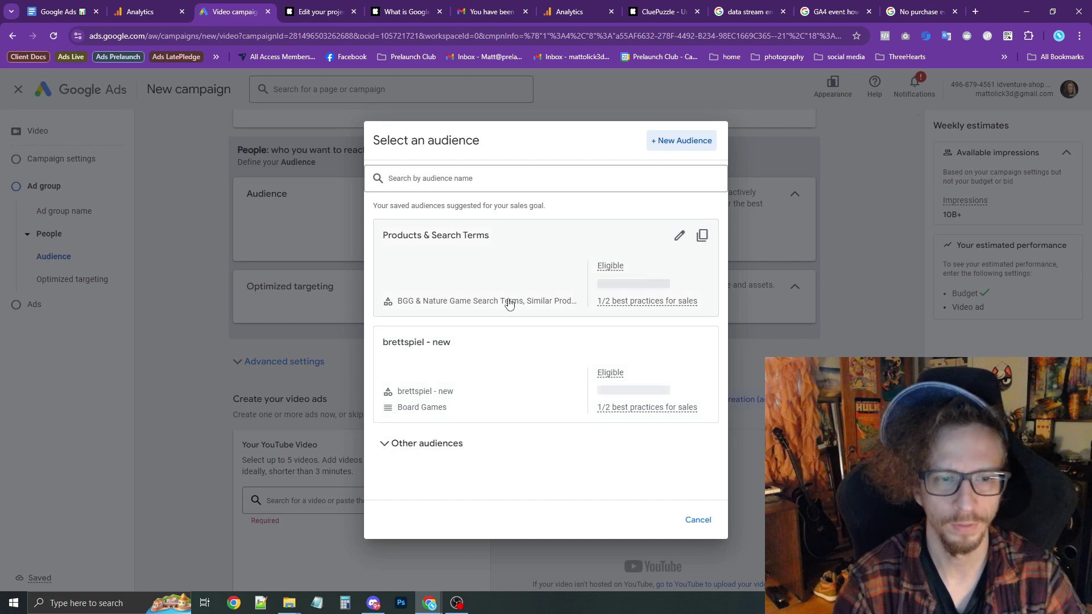
pyautogui.click(421, 443)
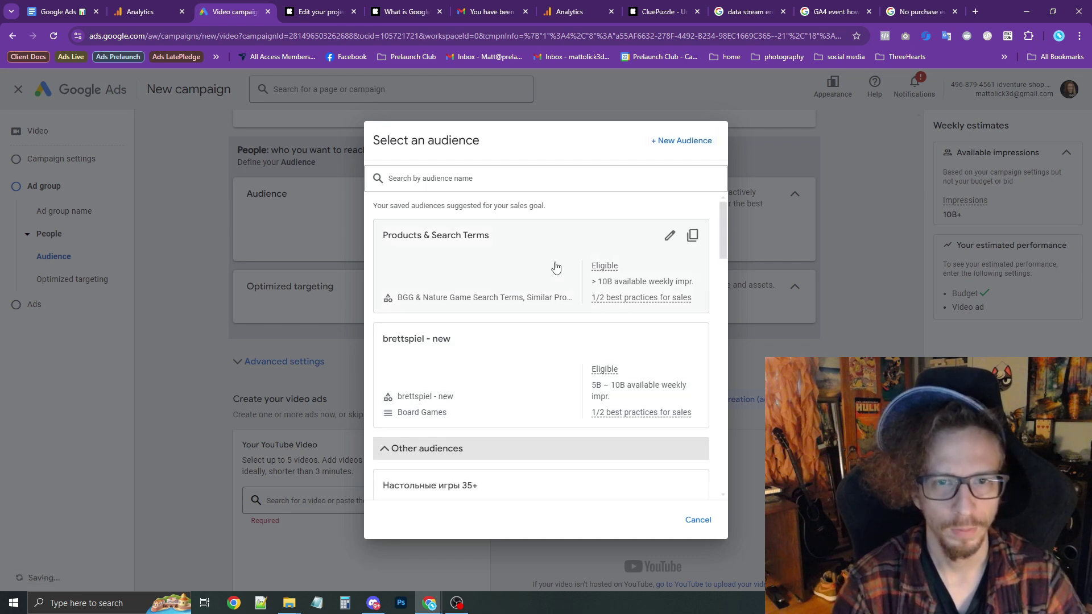
pyautogui.click(680, 142)
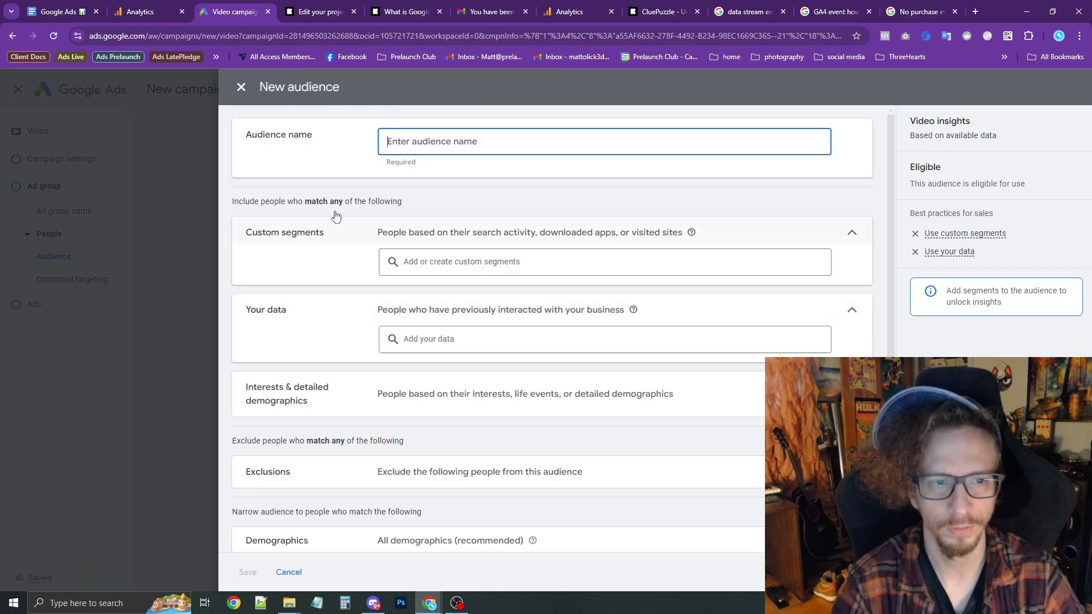
pyautogui.write('Similar Products')
# Step: Start a new custom segment for the audience and name it "Similar Products"
pyautogui.click(458, 261)
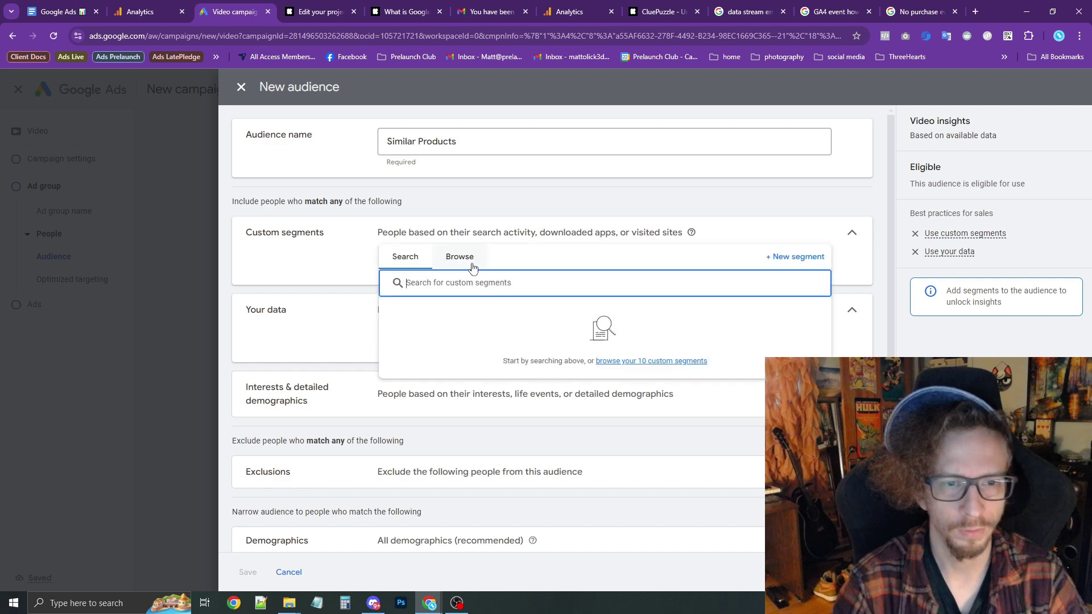
pyautogui.click(807, 257)
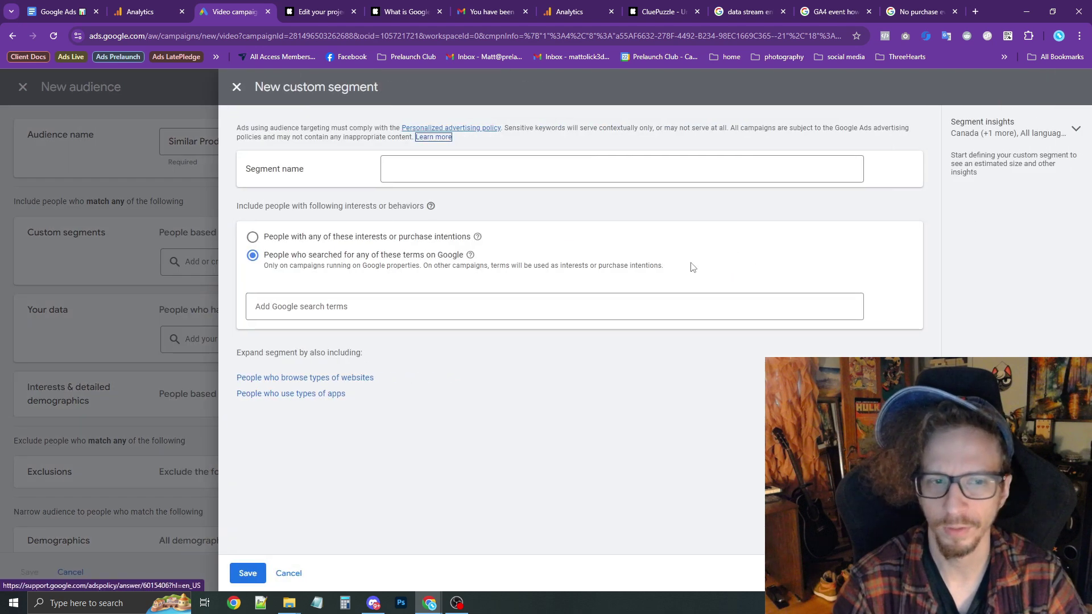
pyautogui.click(475, 171)
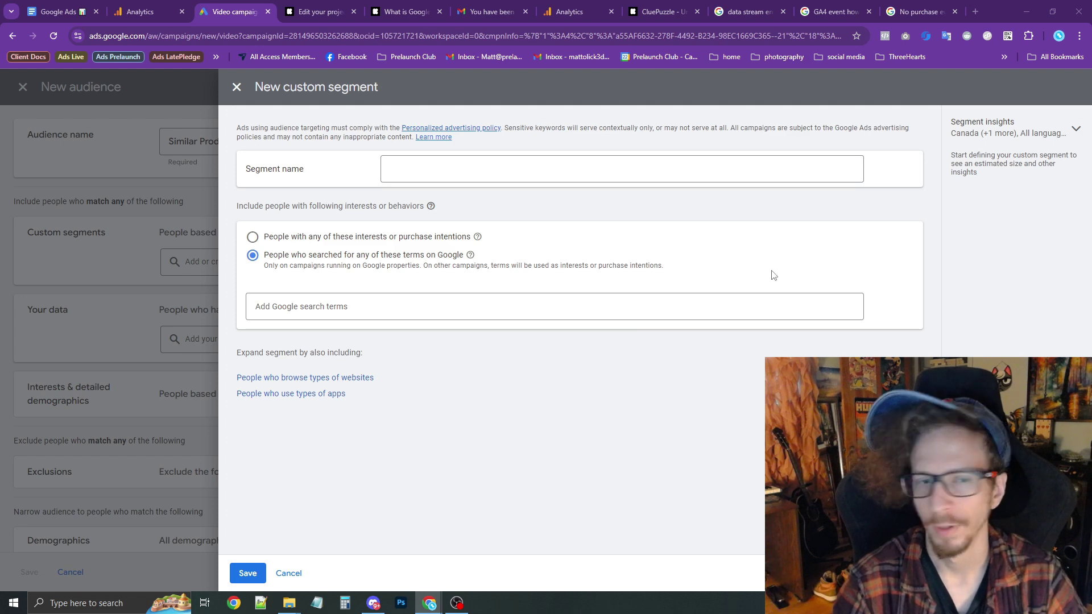
pyautogui.click(586, 172)
pyautogui.write('Sim')
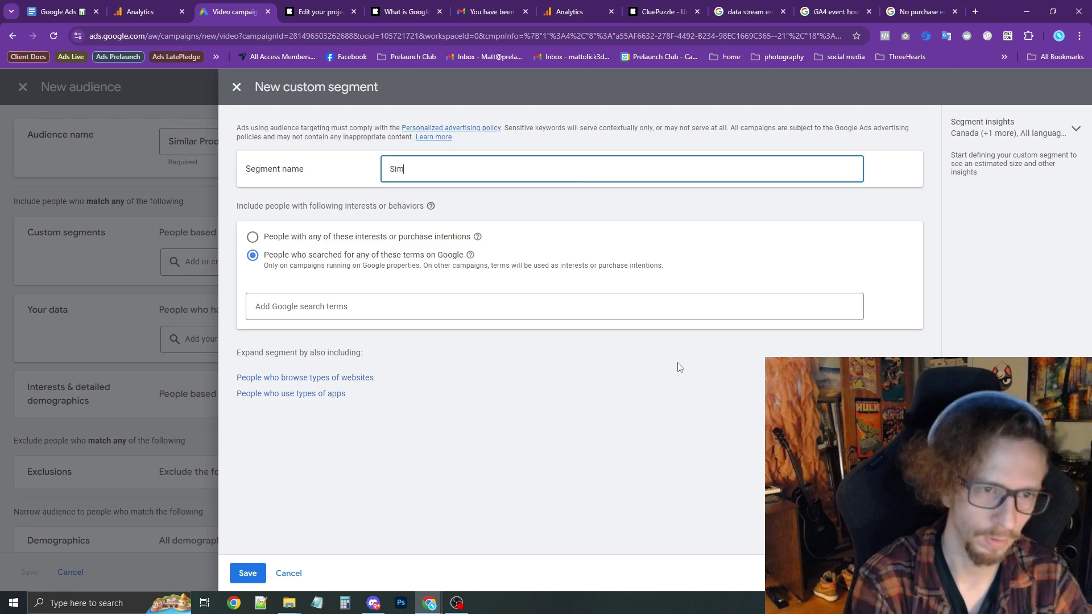
pyautogui.write('ilar Products')
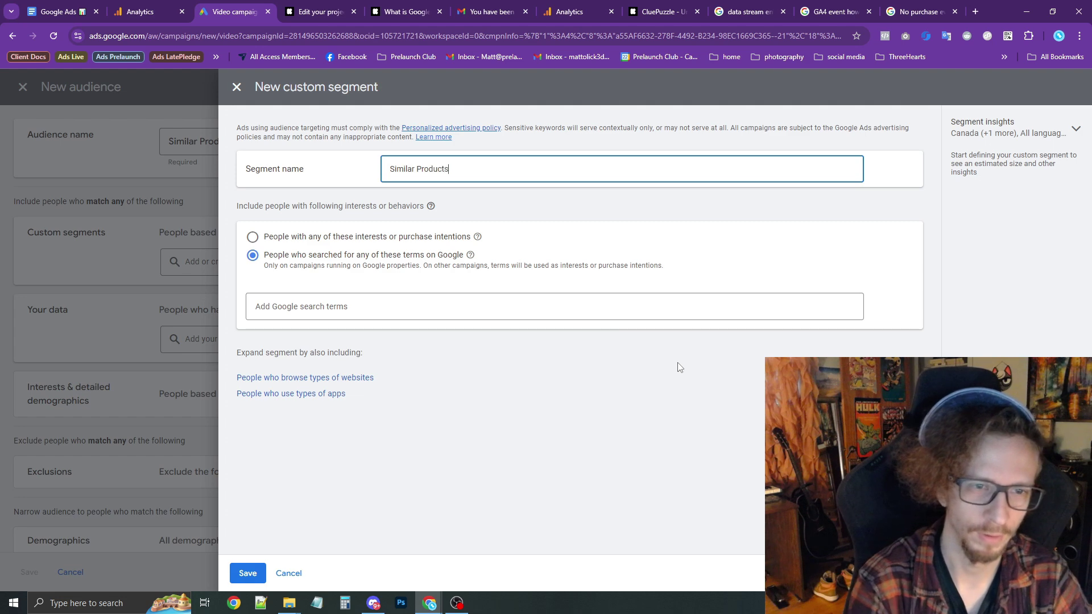
# Step: Expand the custom segment to also include people who browse types of websites
pyautogui.click(409, 306)
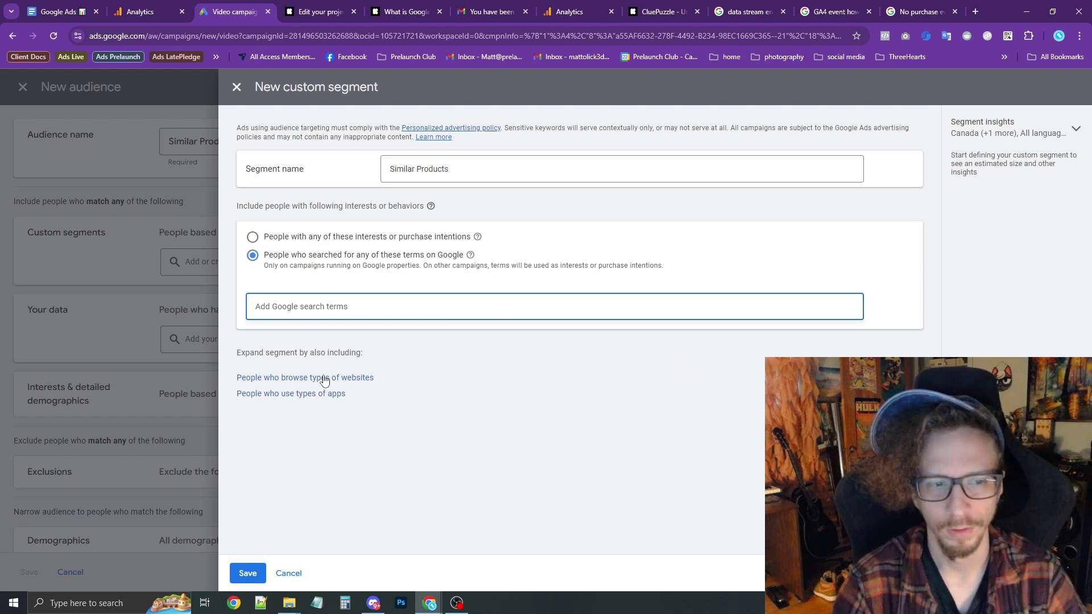
pyautogui.click(302, 379)
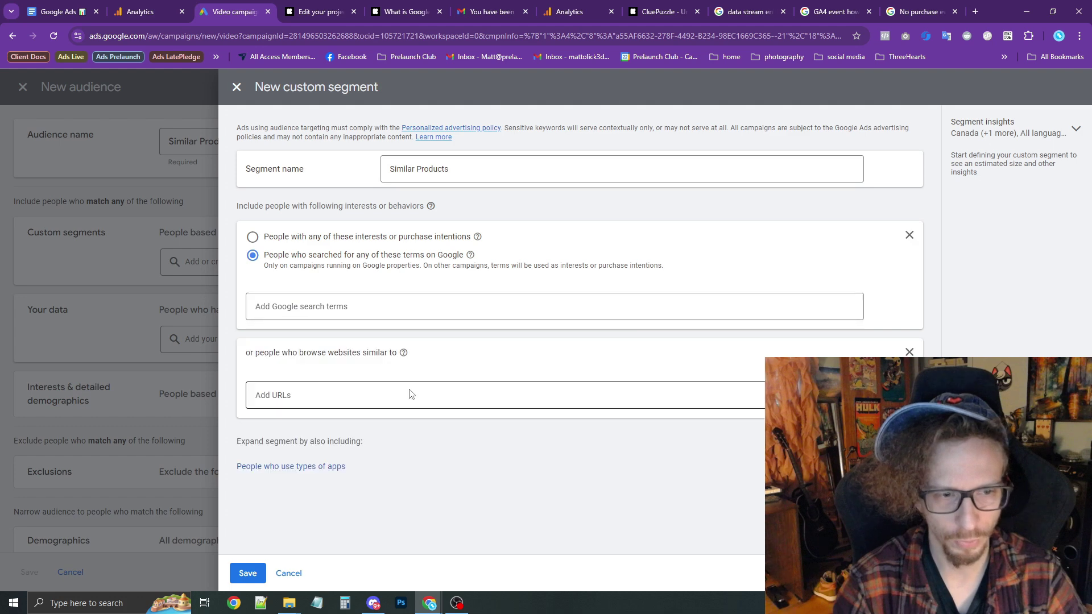
pyautogui.click(299, 405)
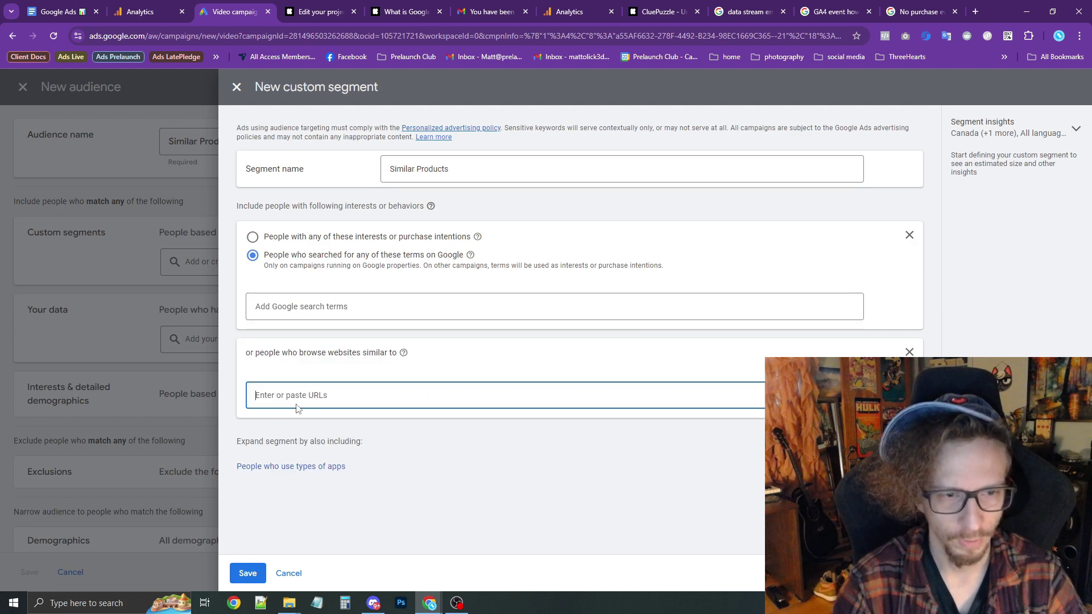
pyautogui.click(316, 310)
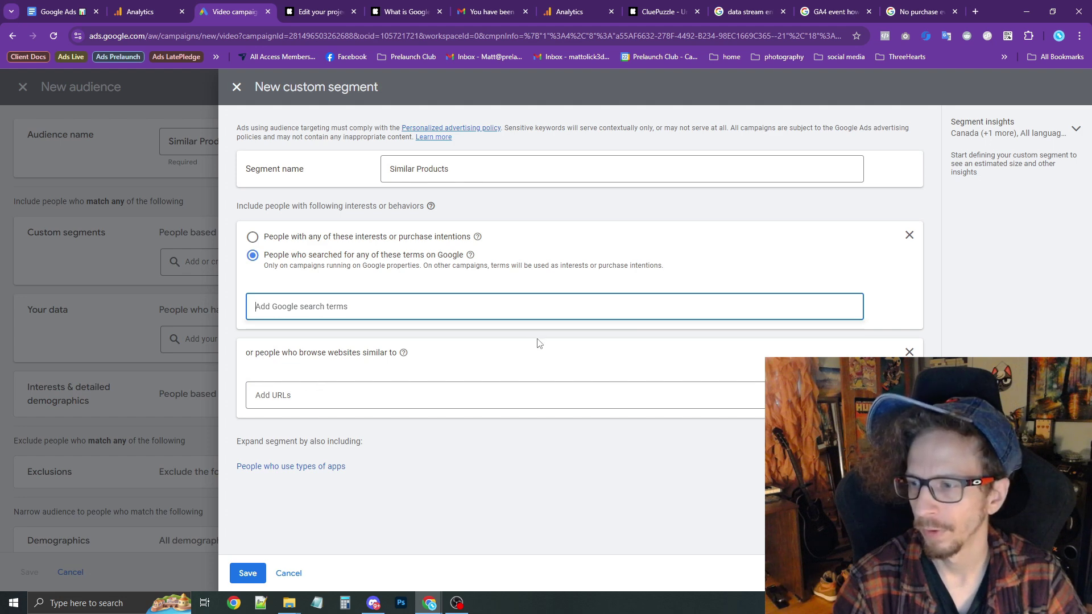
# Step: Target people with any of these interests or purchase intentions and add "Rimworld" as an interest
pyautogui.click(329, 241)
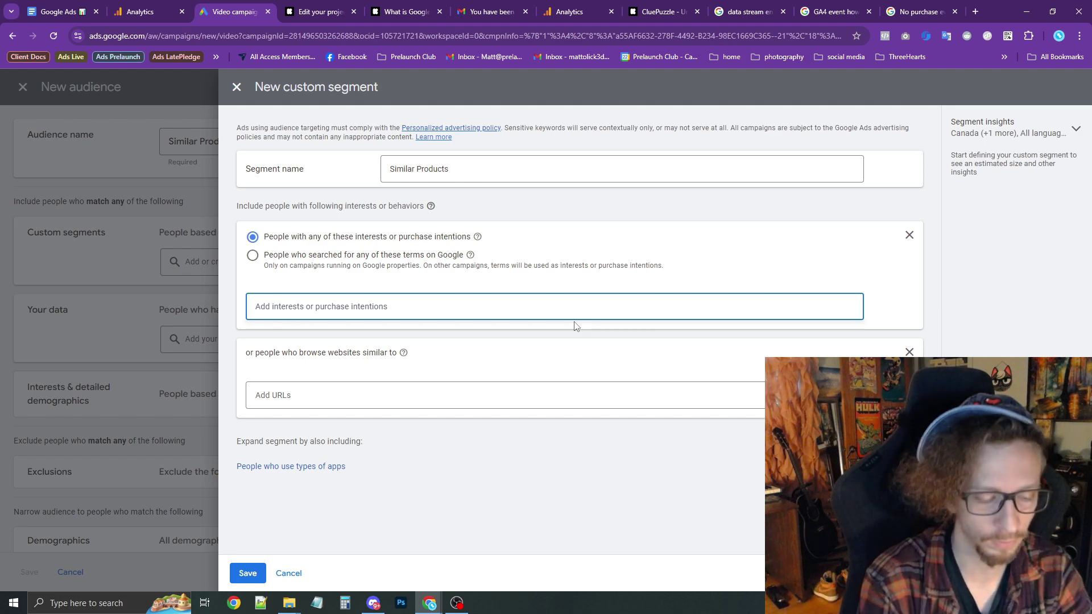
pyautogui.write('Clue')
pyautogui.press('Return')
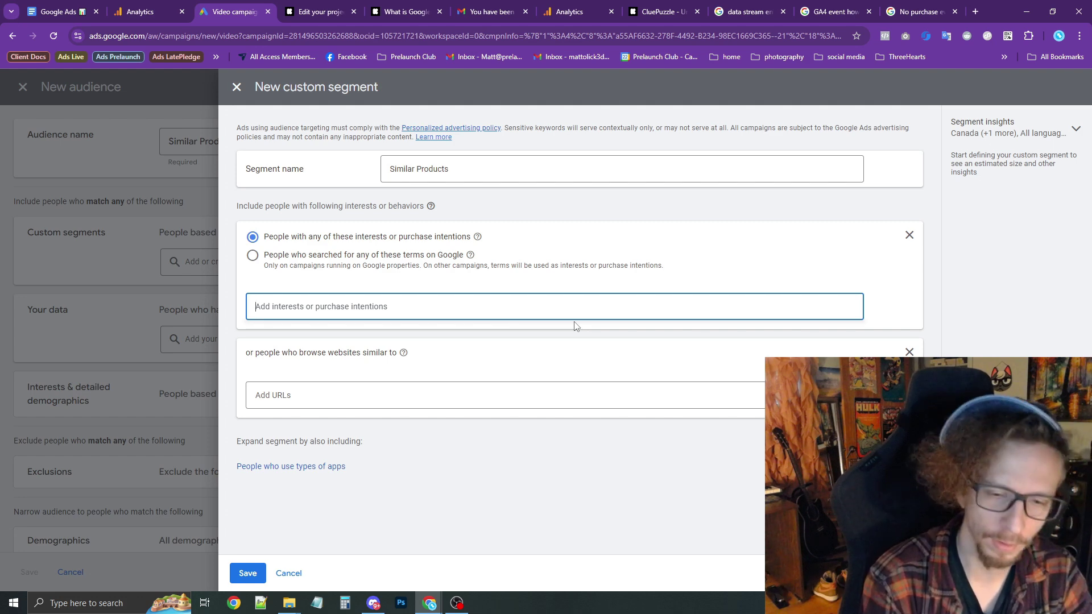
pyautogui.write('xbox')
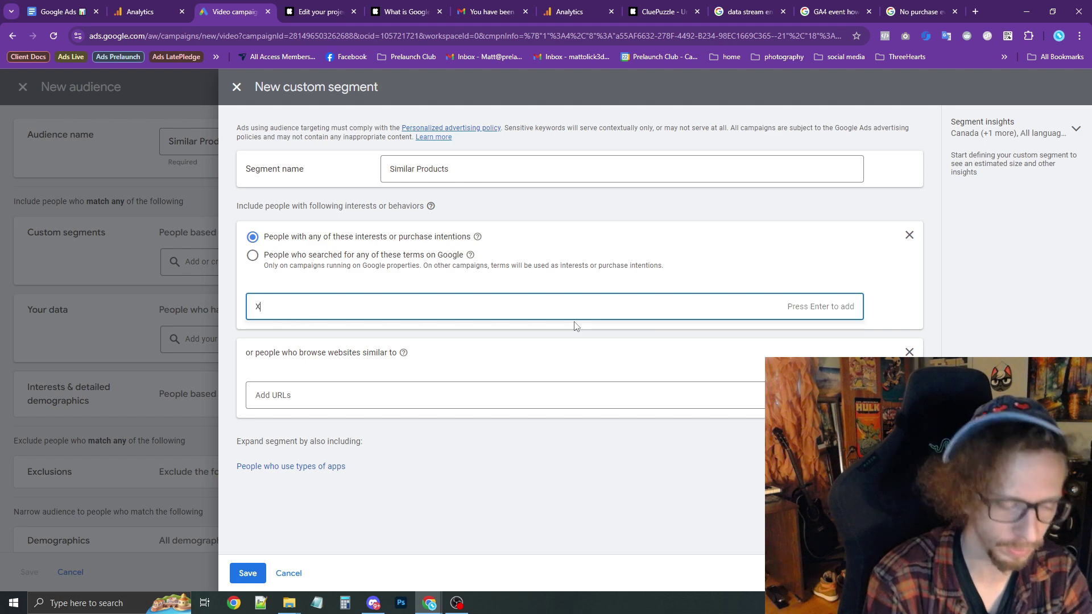
pyautogui.press('BackSpace')
pyautogui.press('BackSpace')
pyautogui.press('BackSpace')
pyautogui.press('BackSpace')
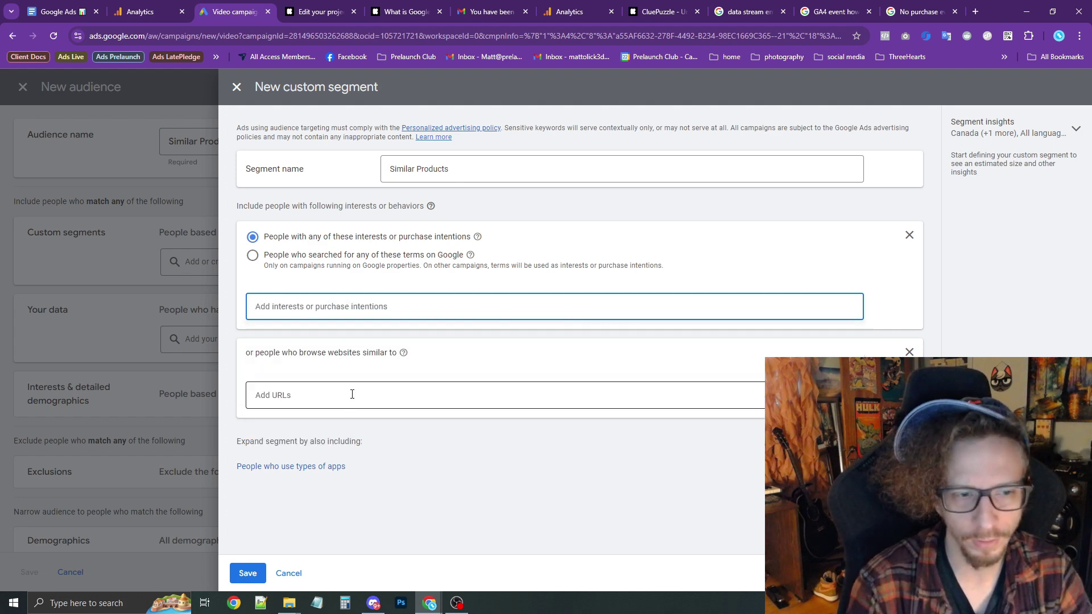
pyautogui.write('Rimworld')
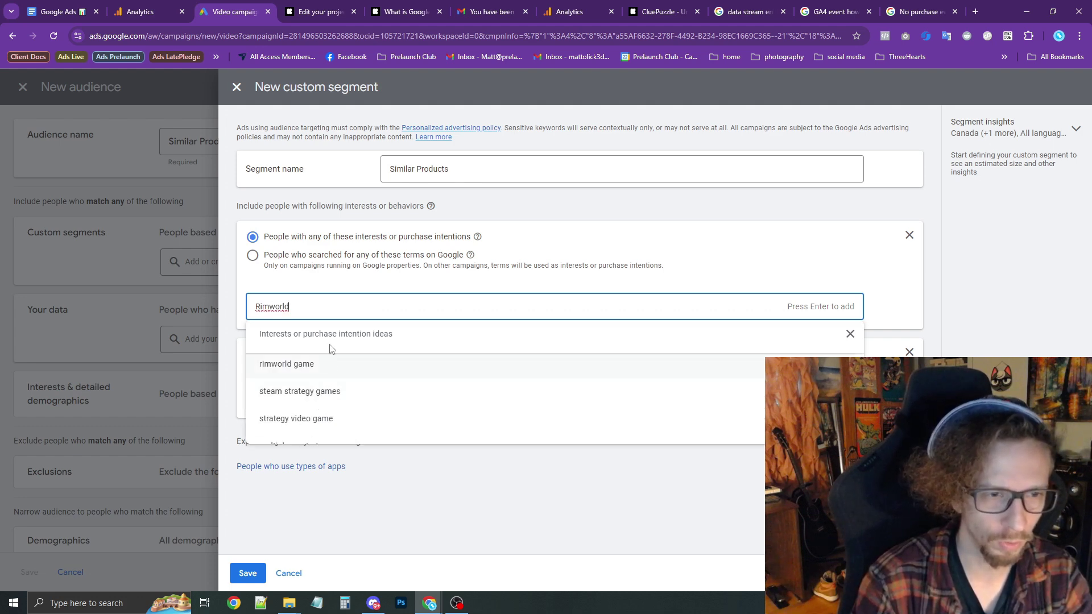
pyautogui.press('Return')
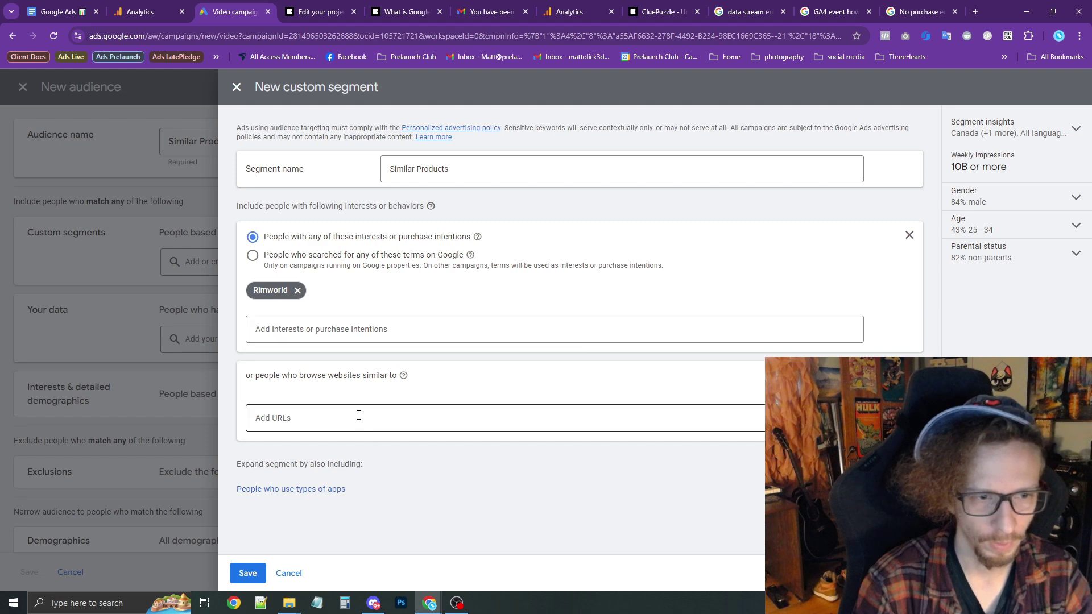
# Step: Find RimWorld's Steam store page, add store.steampowered.com/app/294100/RimWorld/ to the segment's similar websites, and close the segment without saving
pyautogui.click(360, 415)
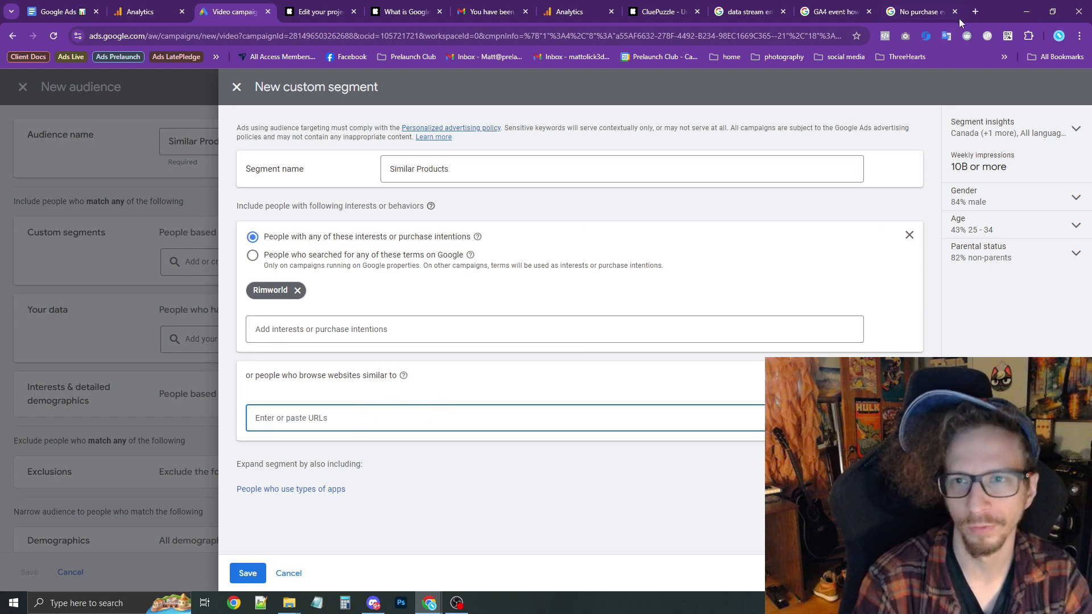
pyautogui.click(977, 12)
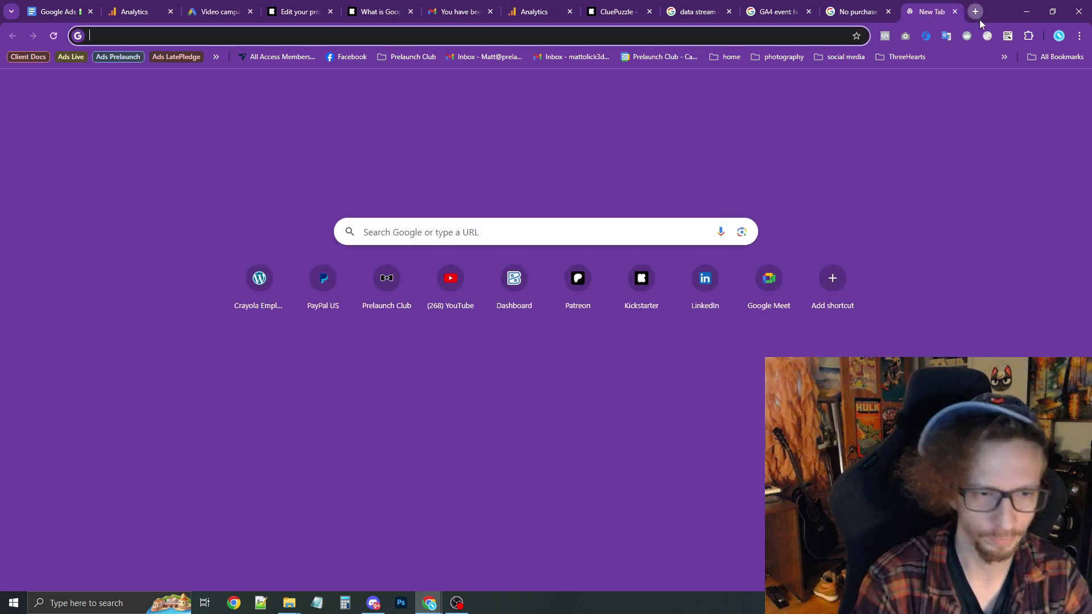
pyautogui.write('rimworld steam')
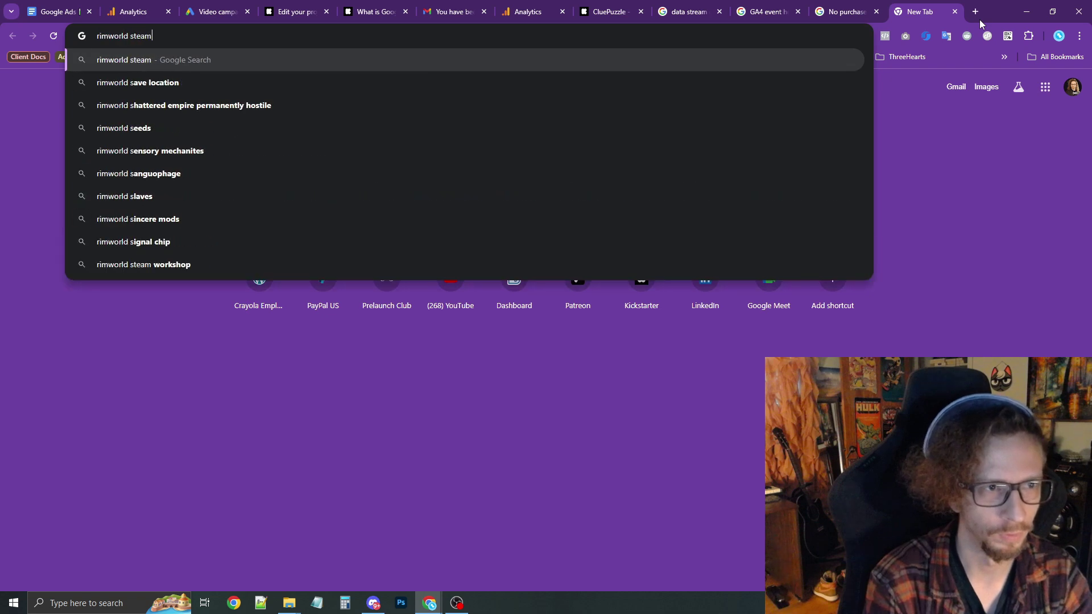
pyautogui.press('Return')
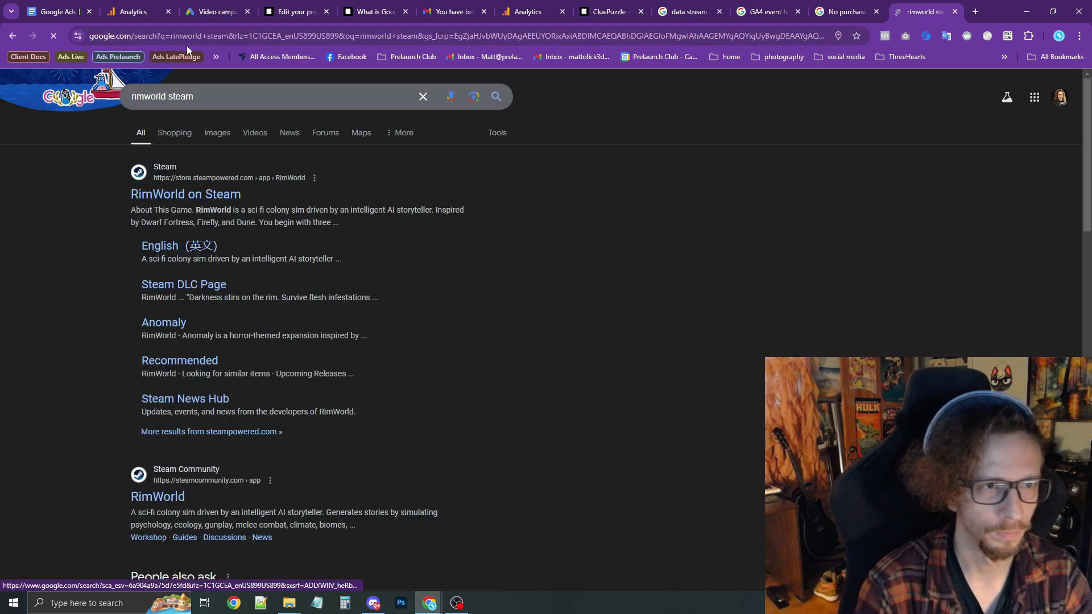
pyautogui.click(171, 193)
pyautogui.hotkey('ctrl', 'w')
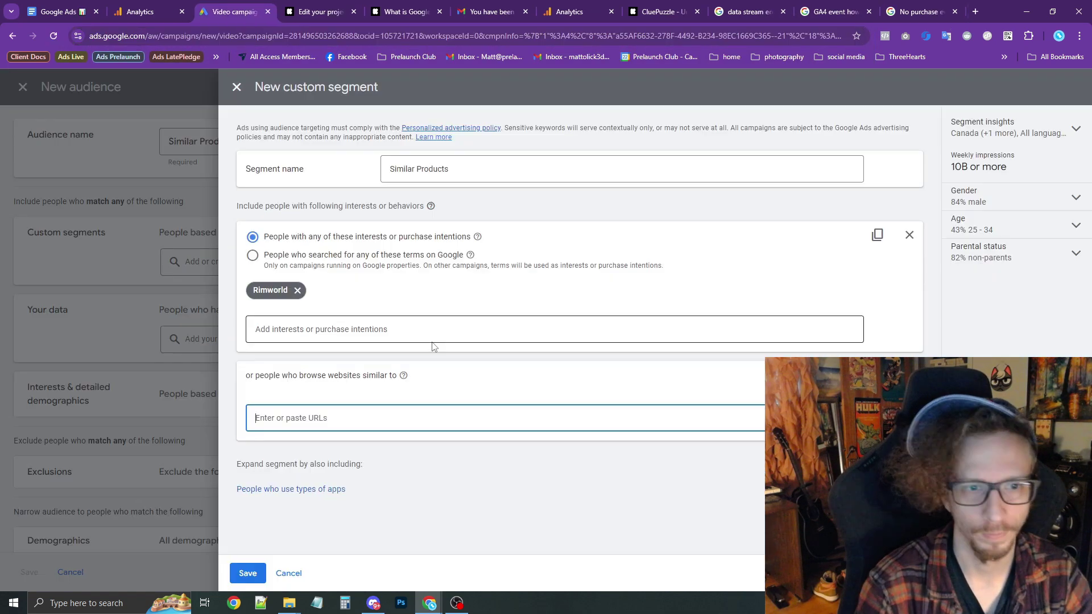
pyautogui.write('store.steampowered.com/app/294100/RimWorld/')
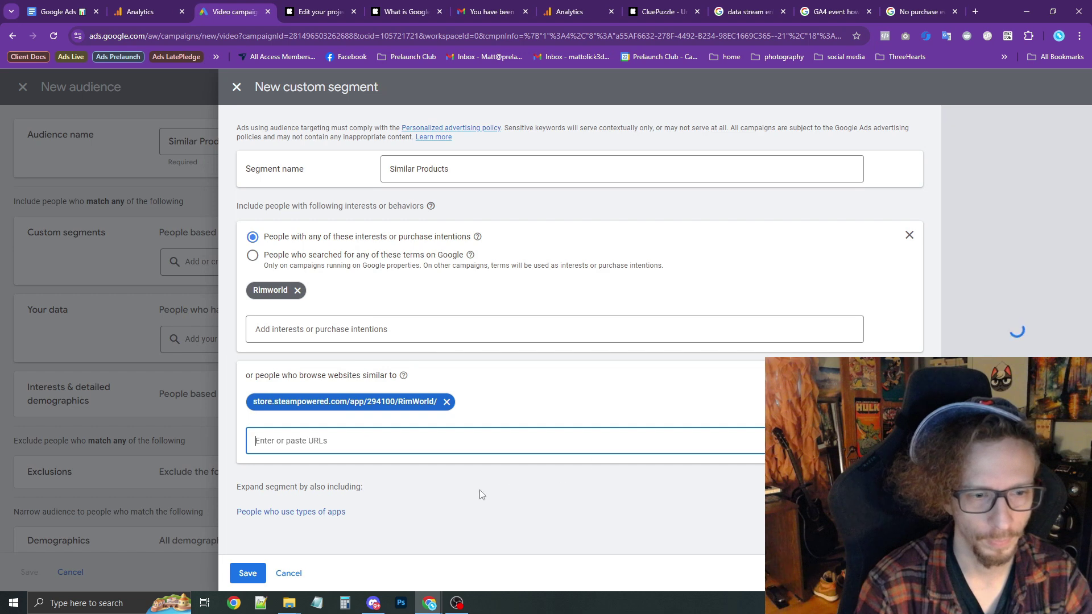
pyautogui.click(236, 87)
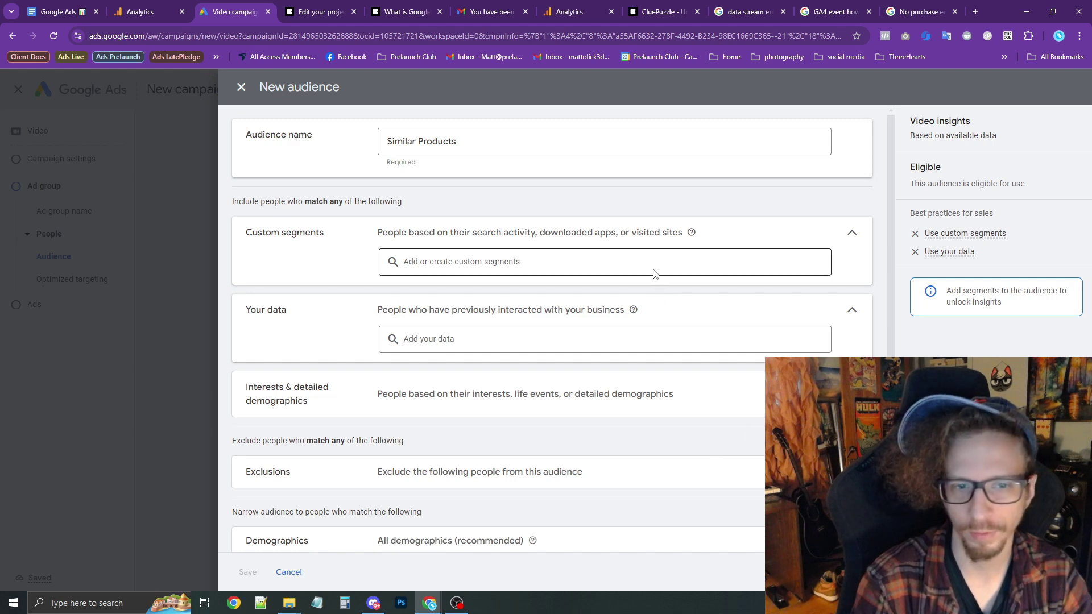
# Step: Start another new custom segment for the audience and name it "Search Terms"
pyautogui.click(533, 261)
pyautogui.click(796, 254)
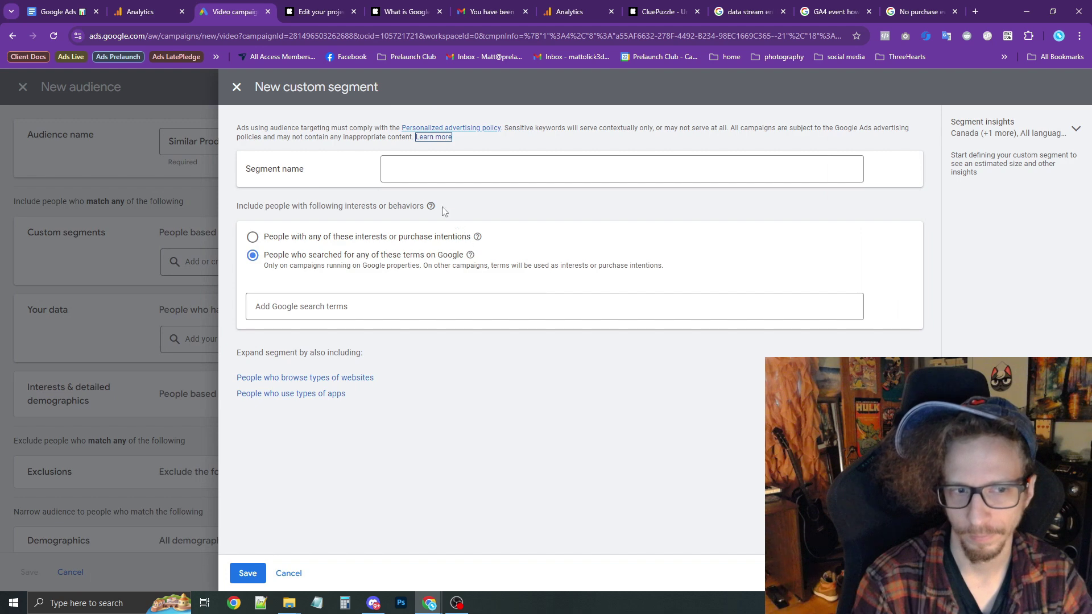
pyautogui.click(462, 171)
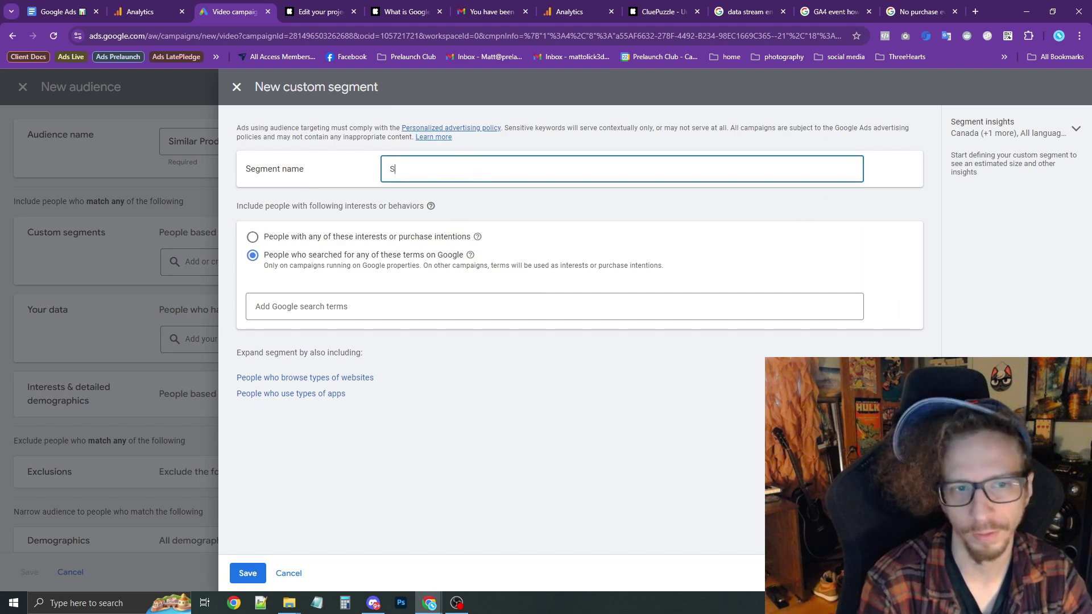
pyautogui.write('Search Terms')
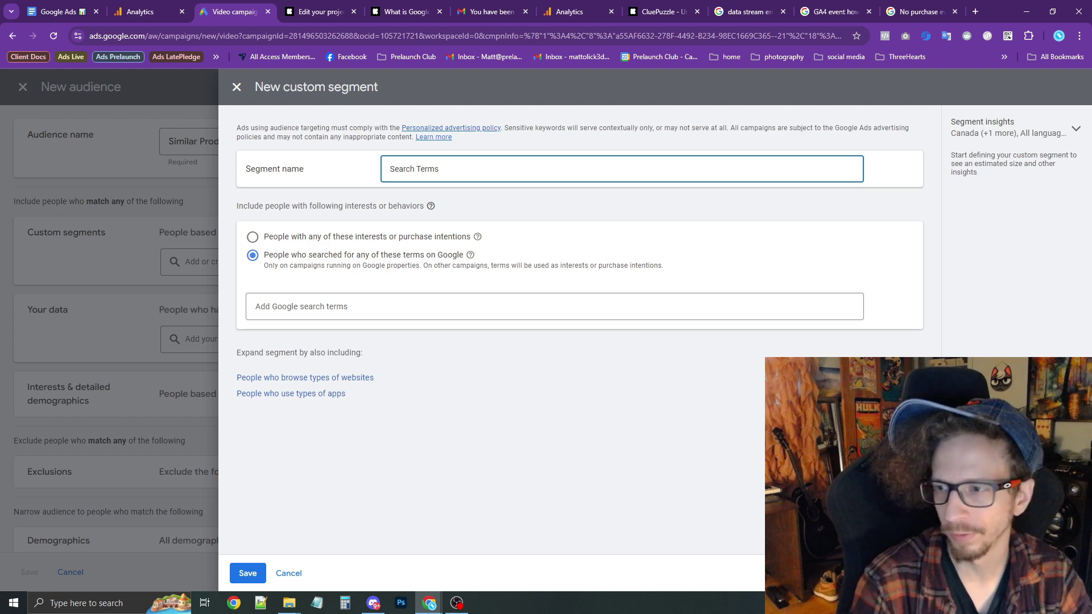
# Step: Add the Google search terms "Best pc for steam games", "best pc games on steam" and "single player strategy games" to the segment
pyautogui.click(664, 313)
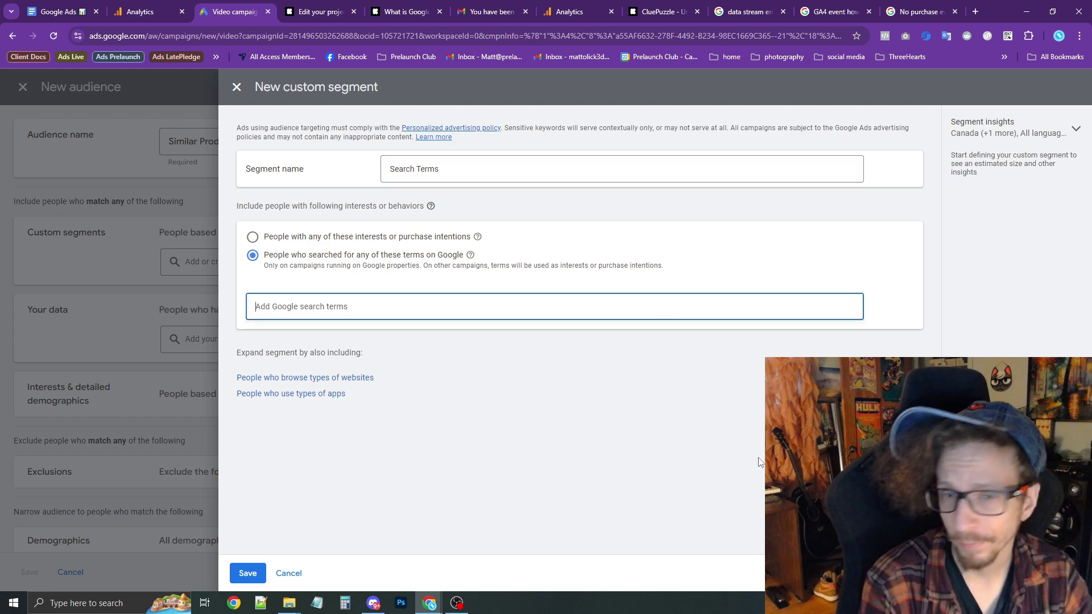
pyautogui.write('Best pc')
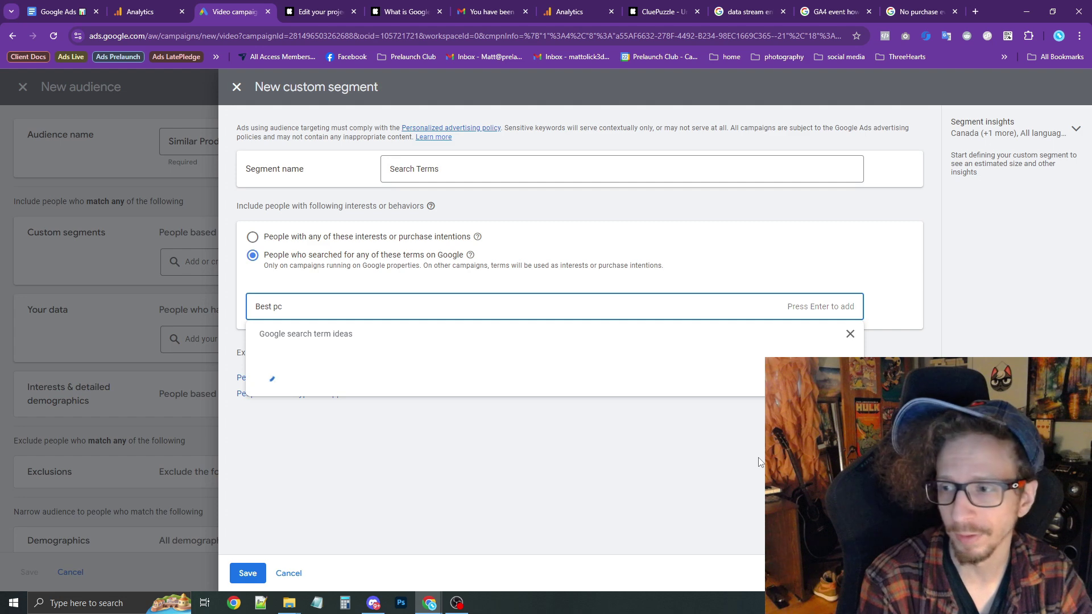
pyautogui.write(' for steam games')
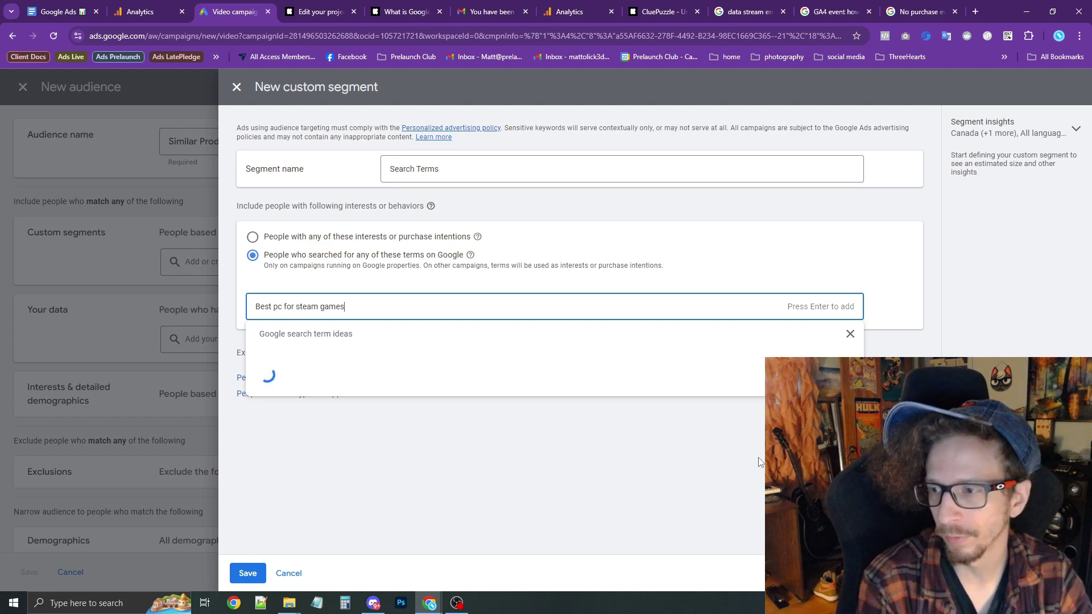
pyautogui.press('Return')
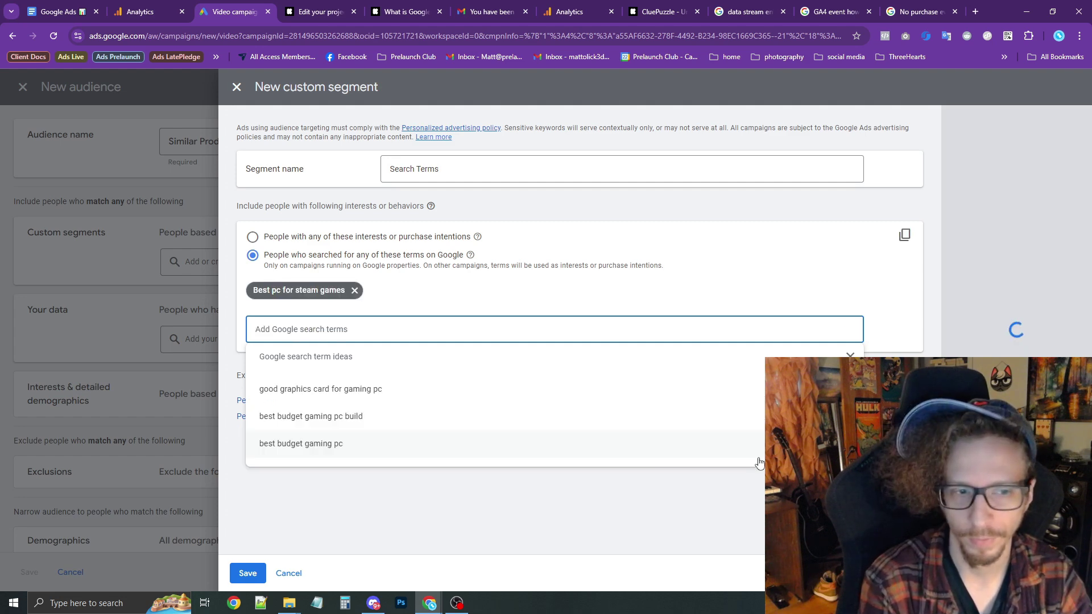
pyautogui.write('best pc games on steam')
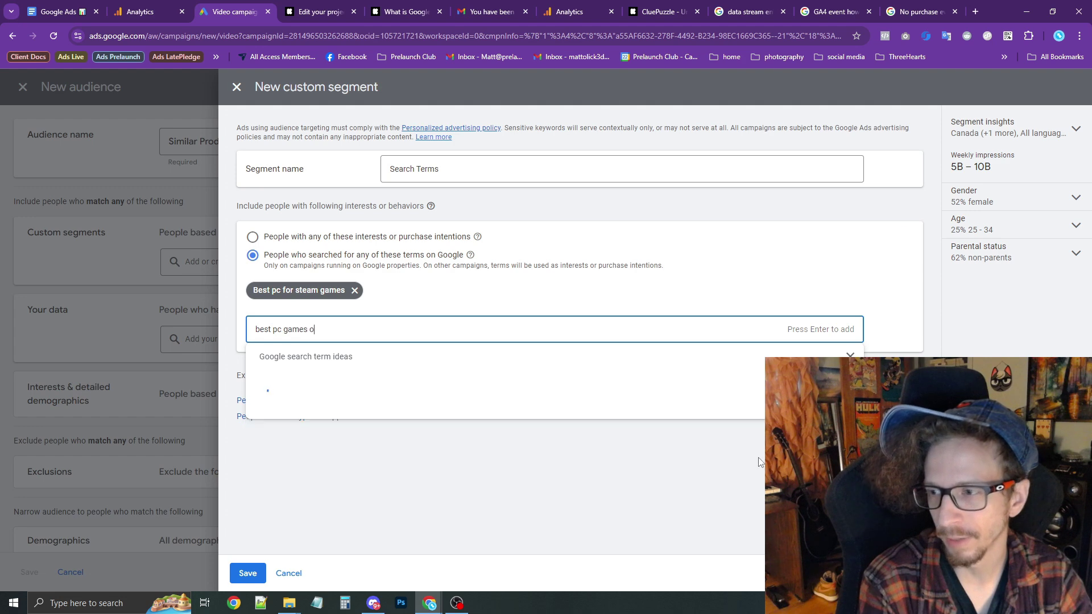
pyautogui.press('Return')
pyautogui.write('single')
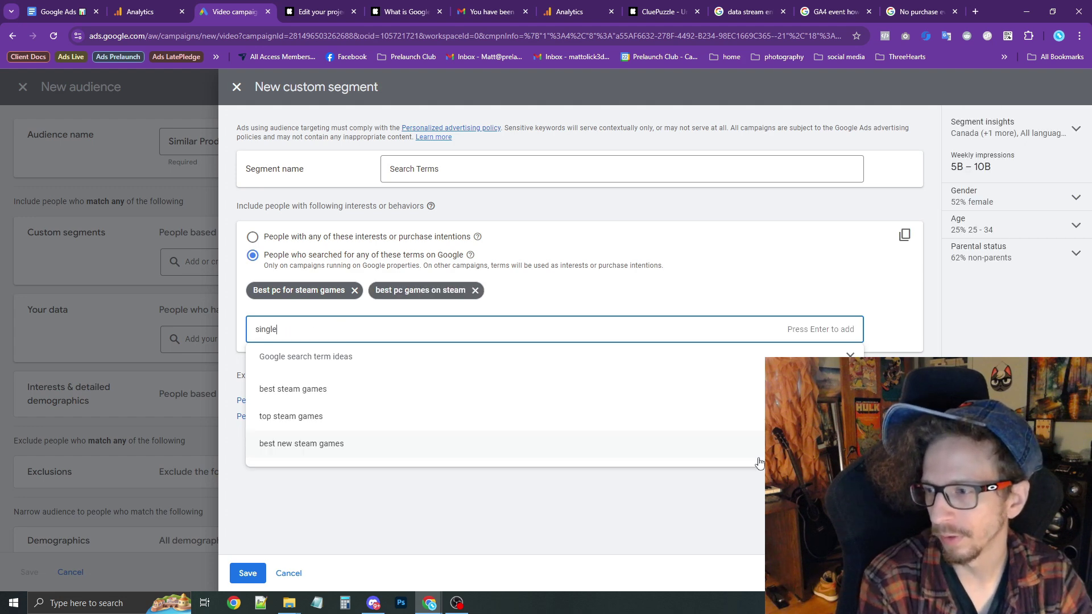
pyautogui.write(' player strategy games')
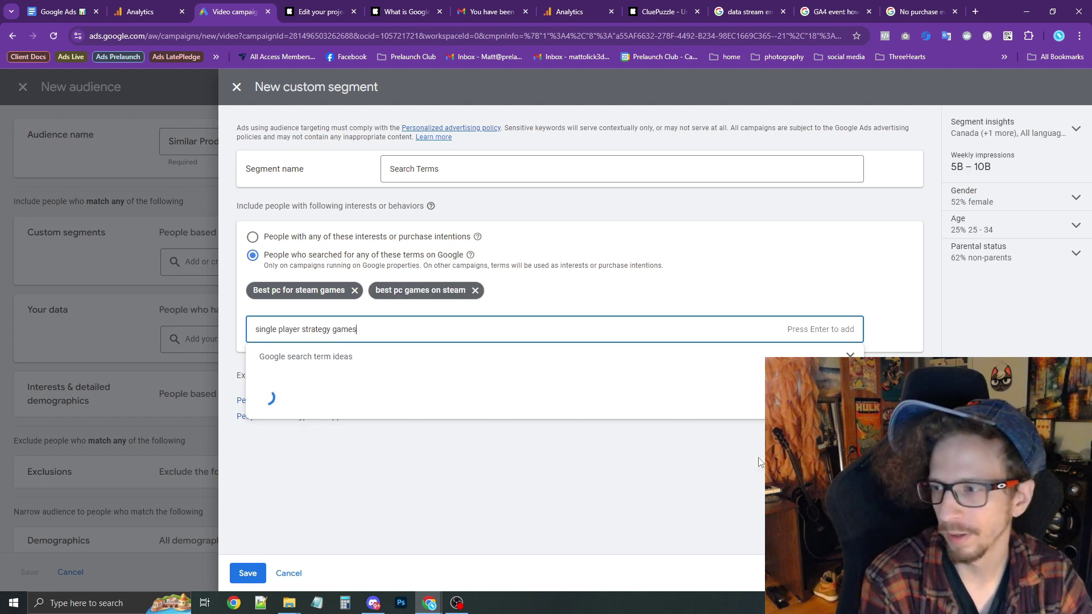
pyautogui.press('Return')
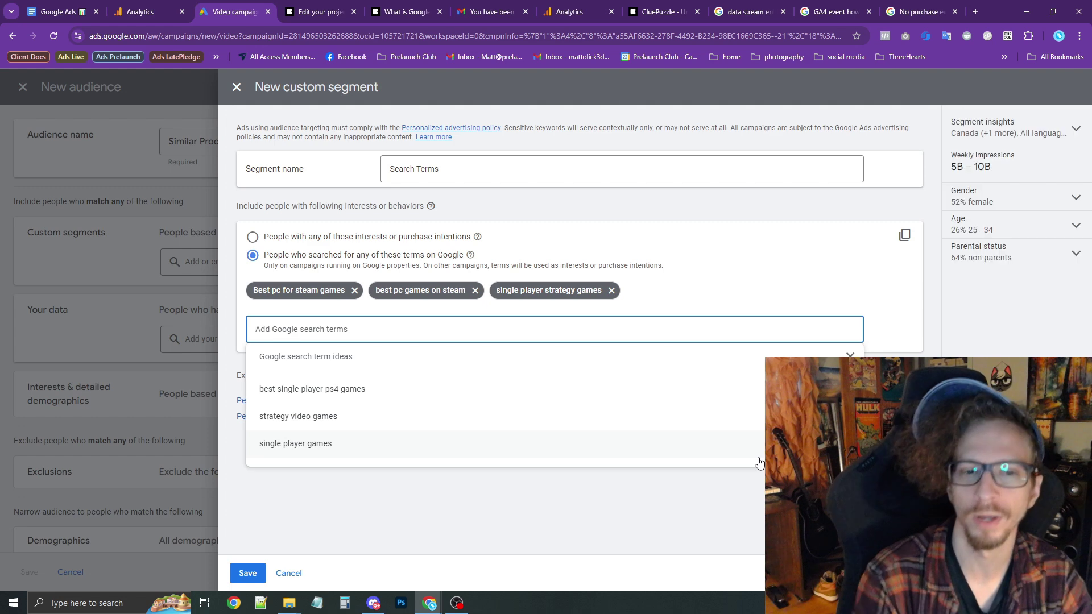
pyautogui.click(653, 272)
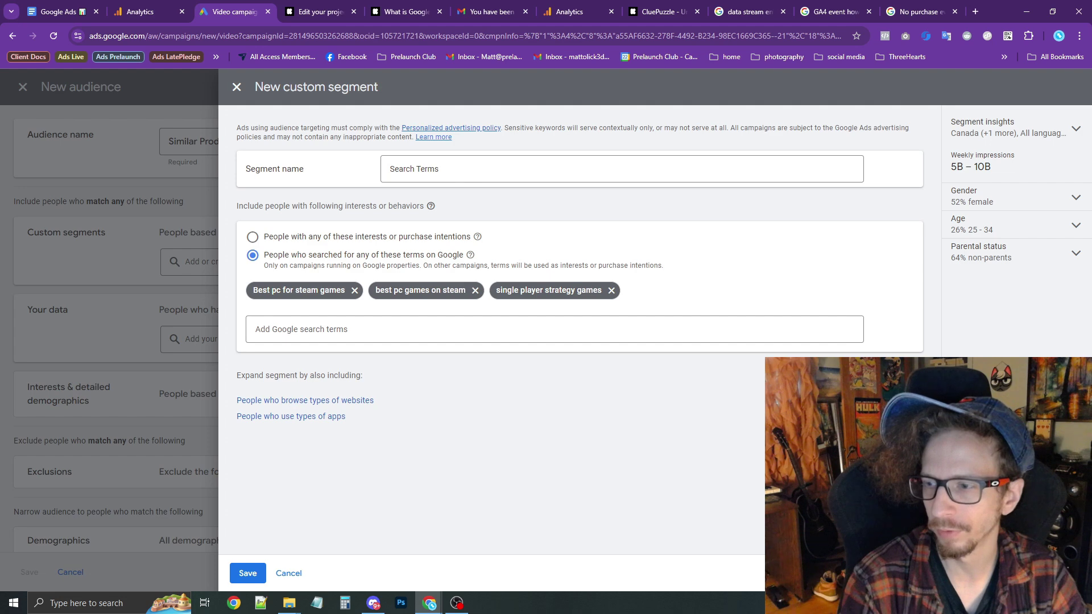
# Step: Expand the segment to people who browse websites similar to steam.storepowered.com, and remove that URL again
pyautogui.click(319, 401)
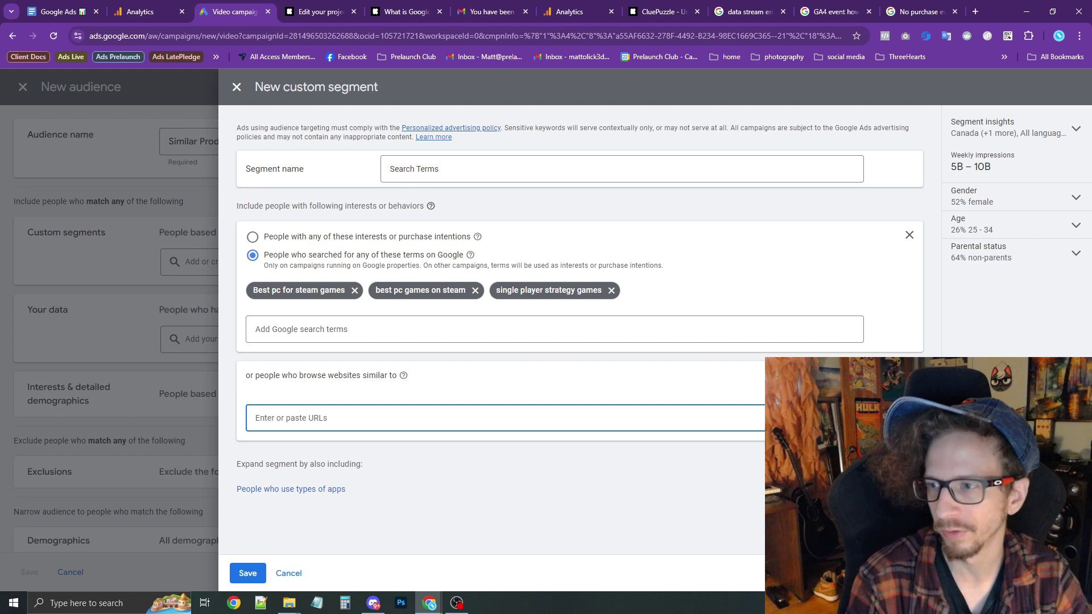
pyautogui.write('steam')
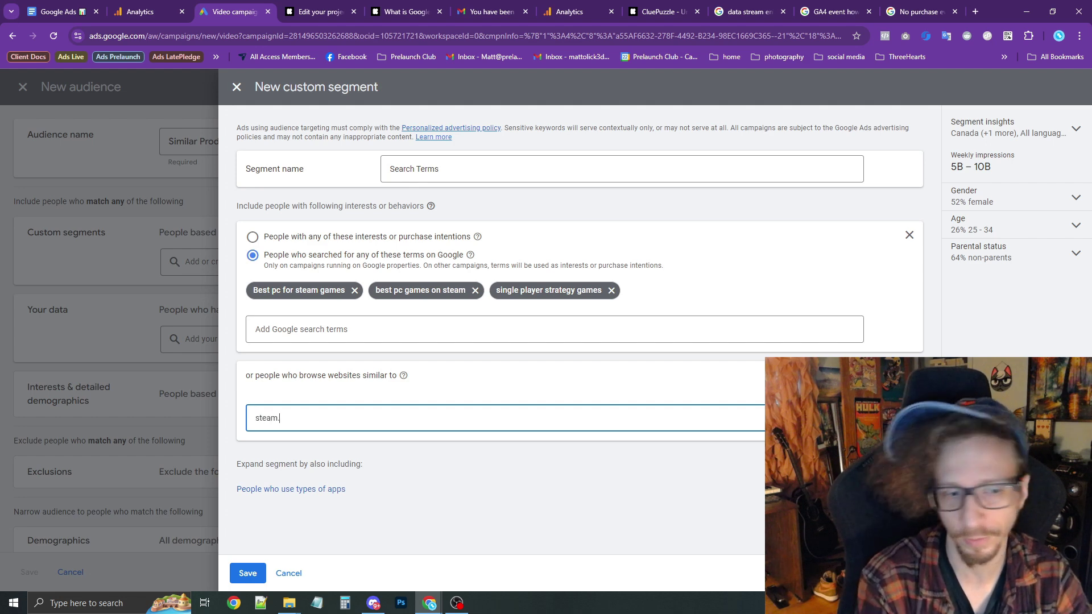
pyautogui.write('.storepower')
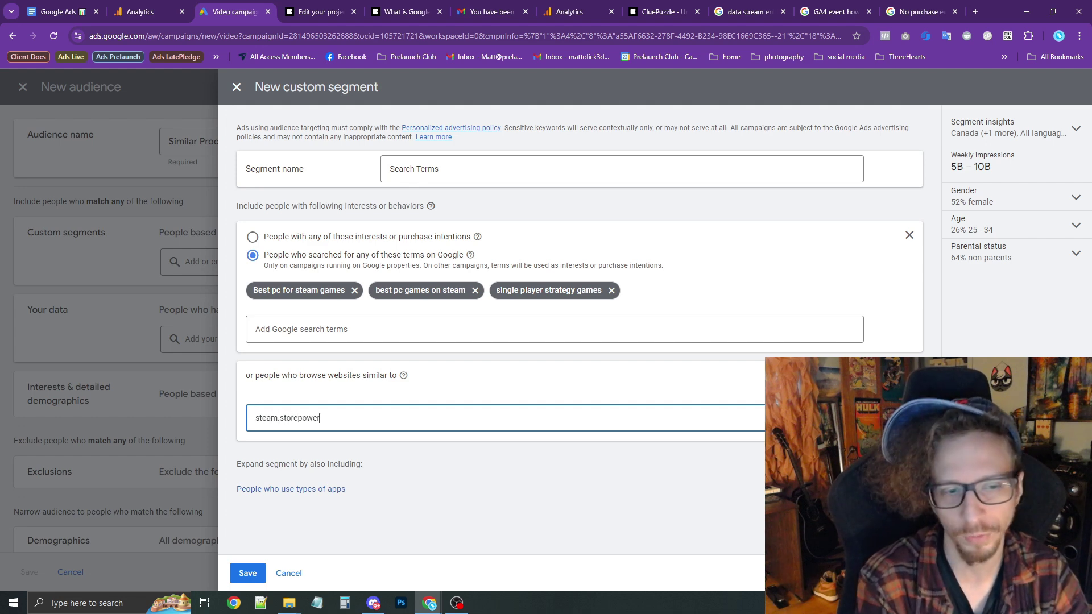
pyautogui.write('ed.com')
pyautogui.press('Return')
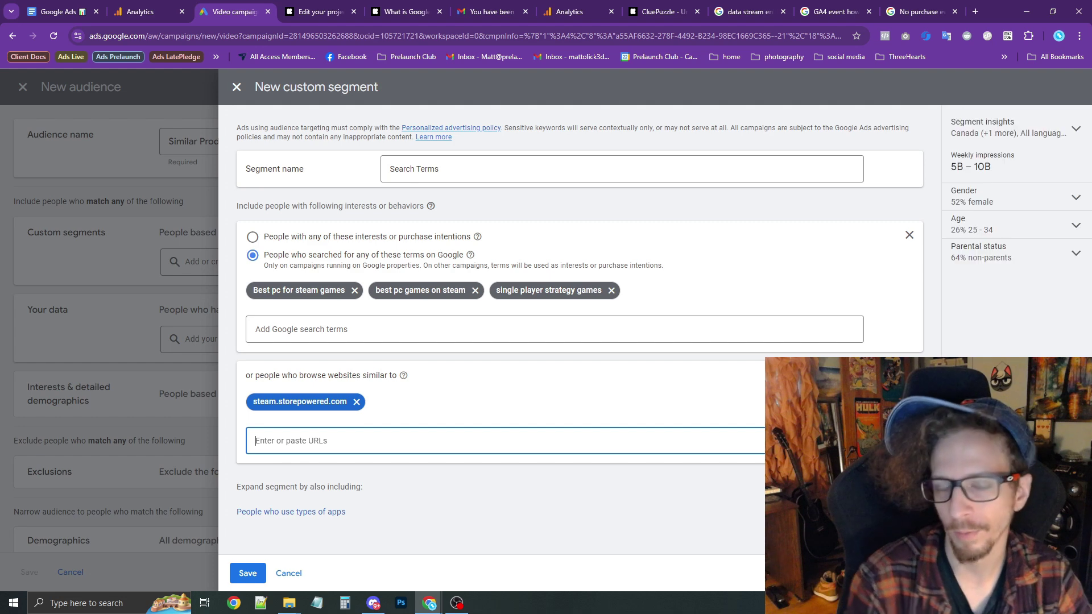
pyautogui.click(356, 402)
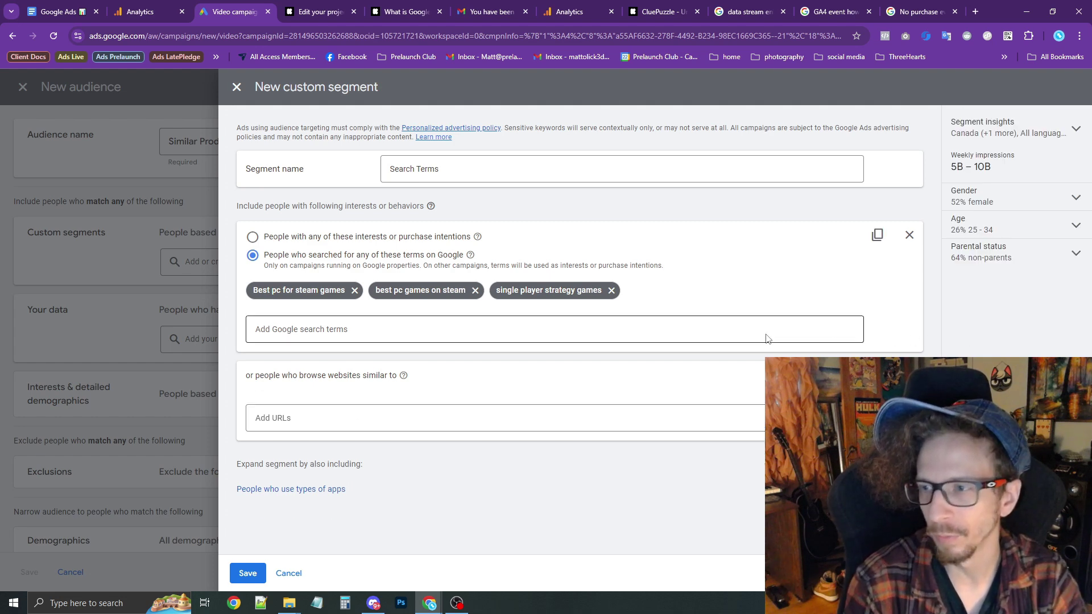
# Step: Remove all three gaming search terms from the segment
pyautogui.click(612, 291)
pyautogui.click(475, 290)
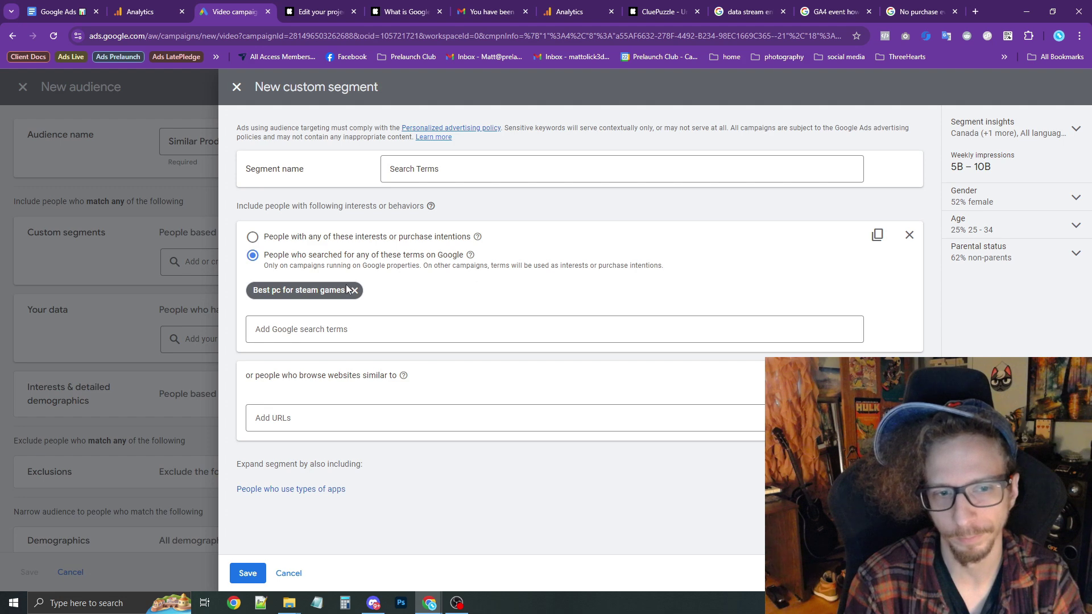
pyautogui.click(354, 291)
# Step: Add "patio sun shades" and "best window blinds" as the segment's Google search terms
pyautogui.click(376, 314)
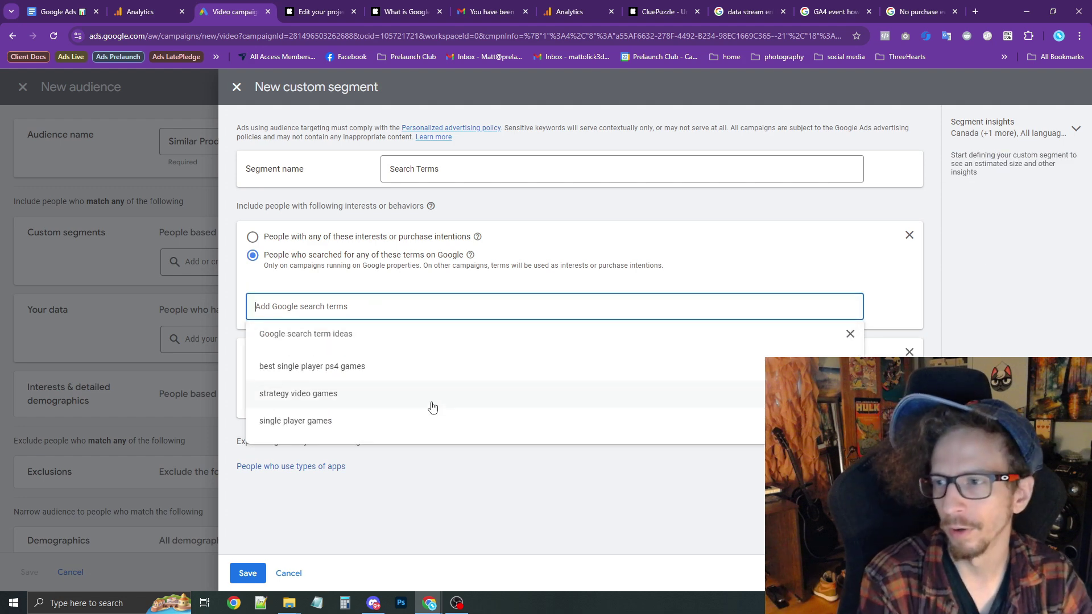
pyautogui.write('puz')
pyautogui.press('BackSpace')
pyautogui.press('BackSpace')
pyautogui.press('BackSpace')
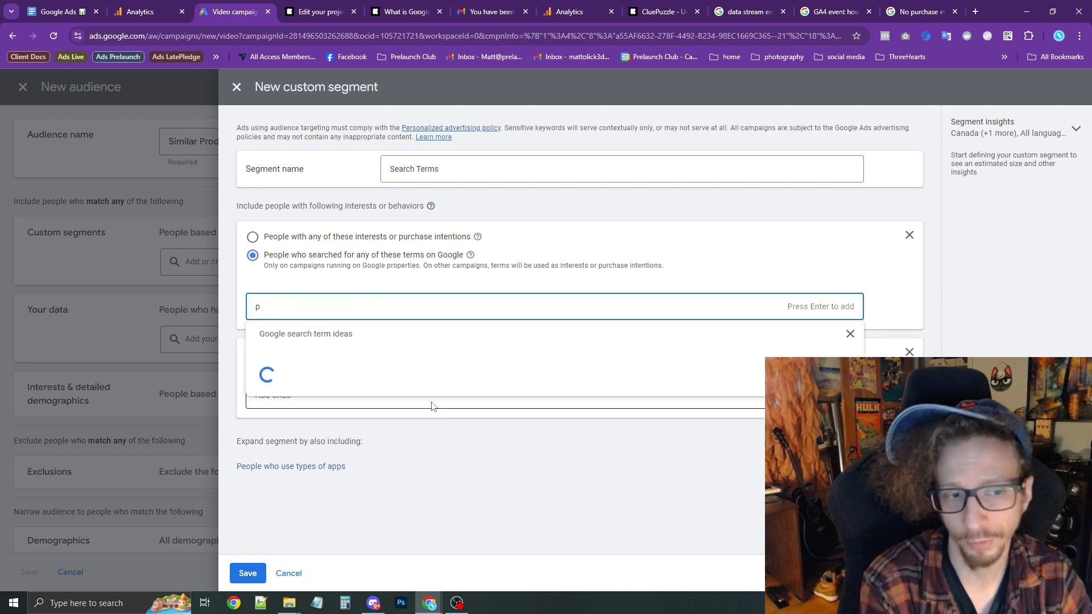
pyautogui.write('patio sun shades')
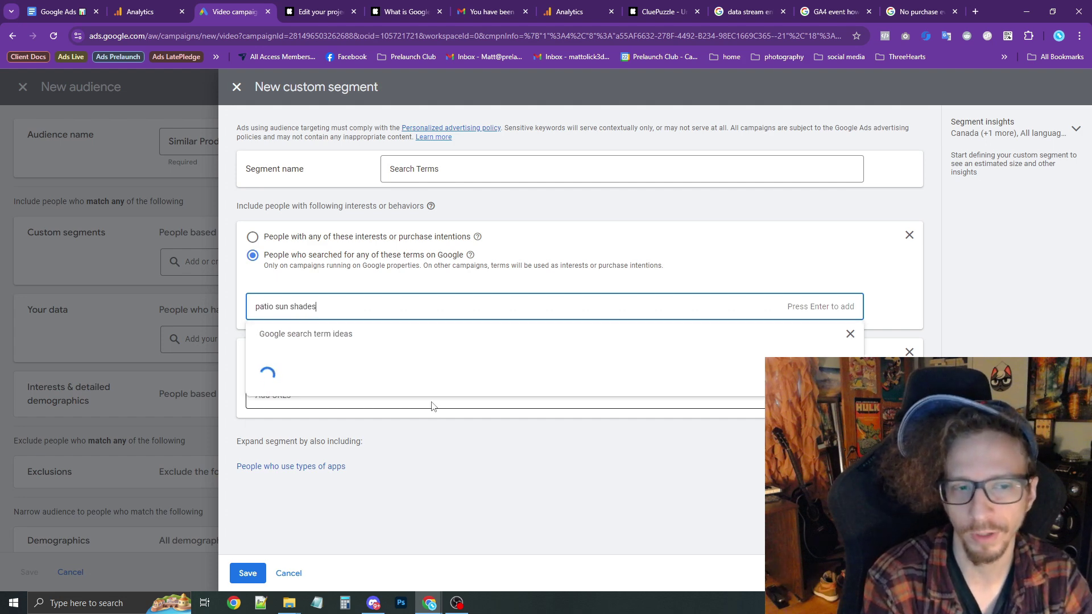
pyautogui.press('Return')
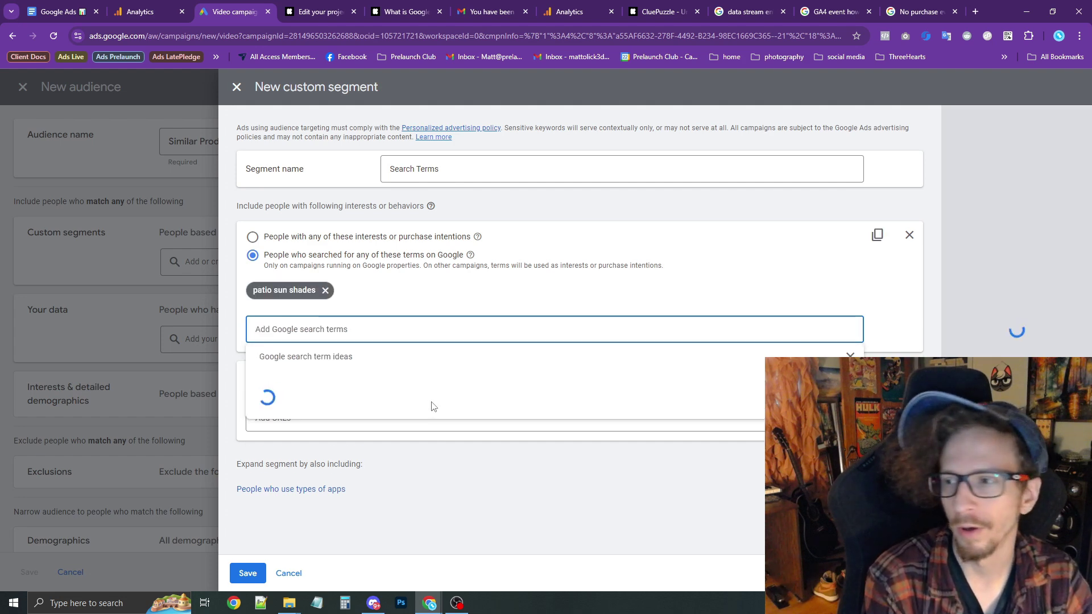
pyautogui.write('s')
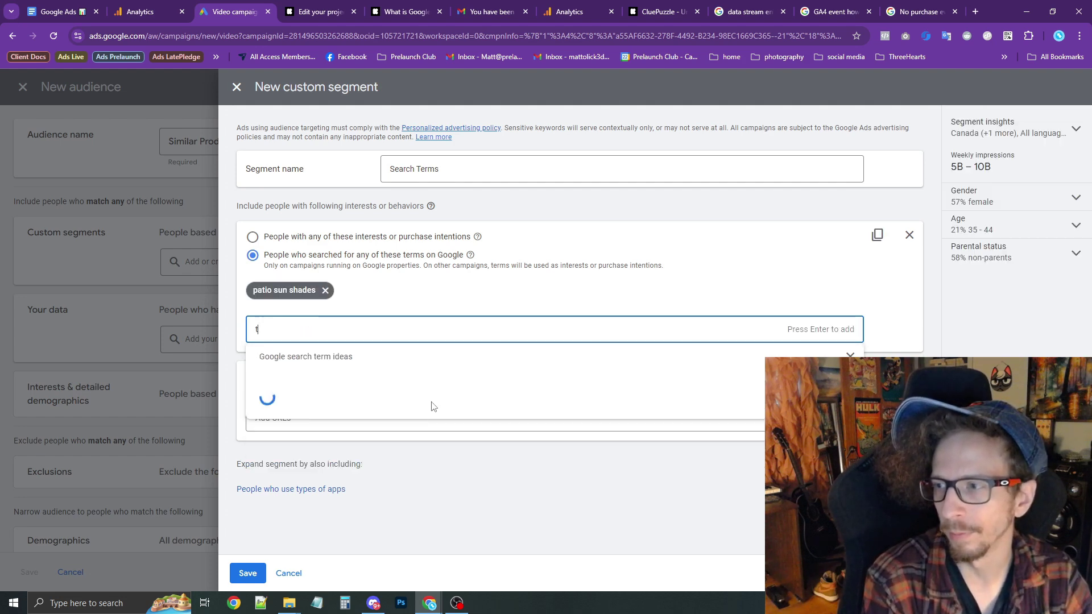
pyautogui.press('BackSpace')
pyautogui.write('best windo')
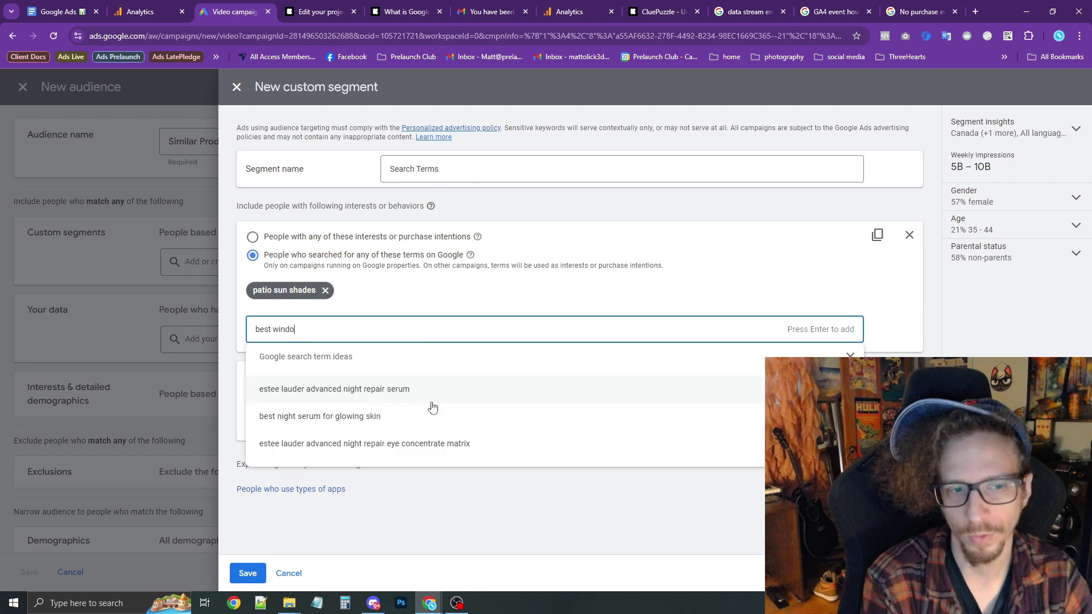
pyautogui.write('w blinds')
pyautogui.press('Return')
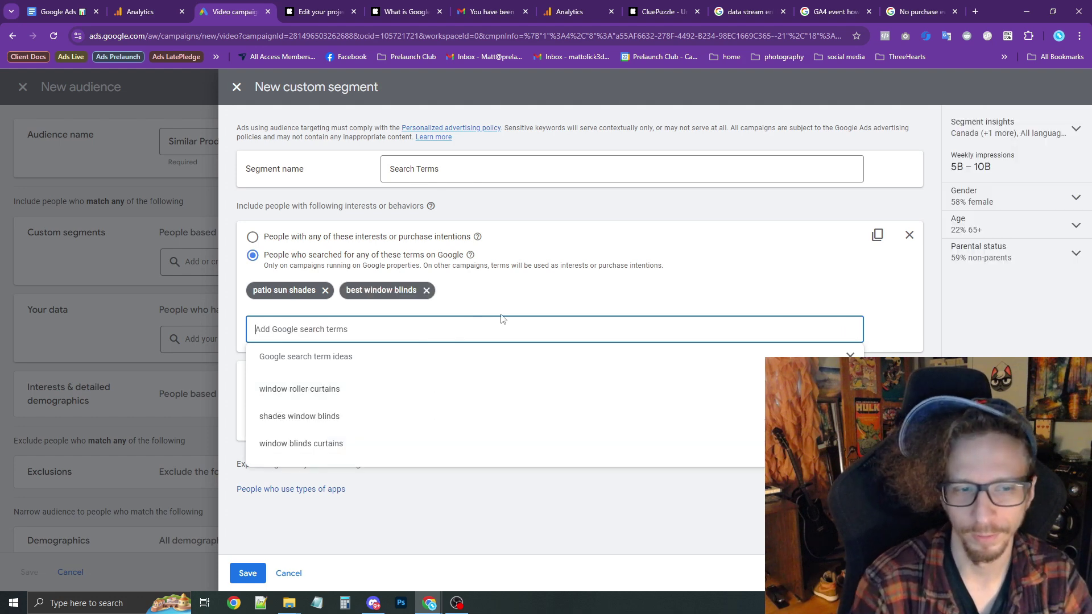
pyautogui.click(572, 283)
# Step: Add homedepot.com and lowes.com to the websites whose visitors the segment includes
pyautogui.click(422, 414)
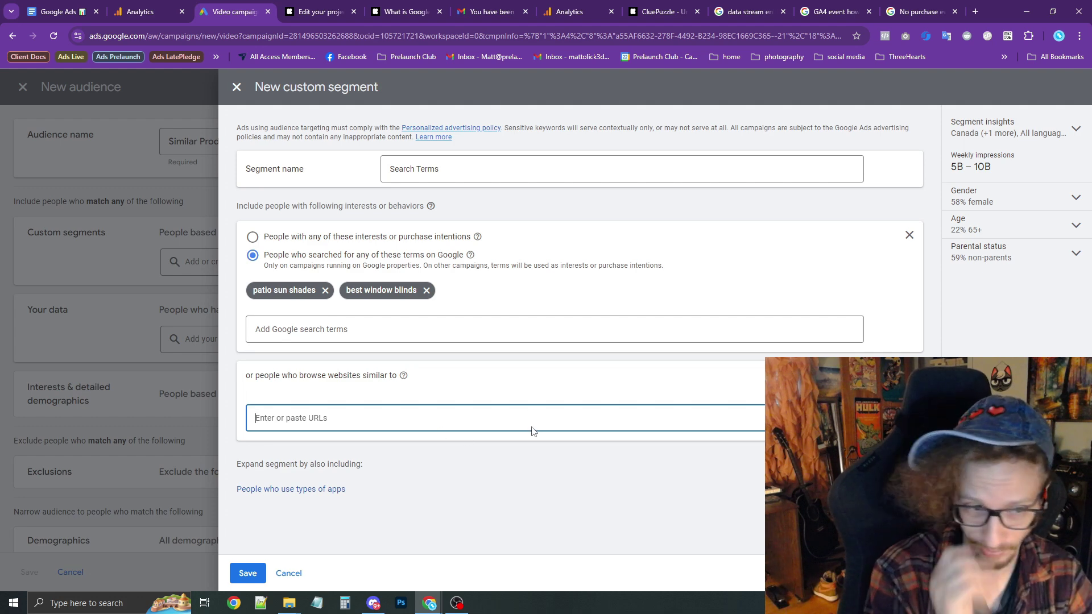
pyautogui.write('depo')
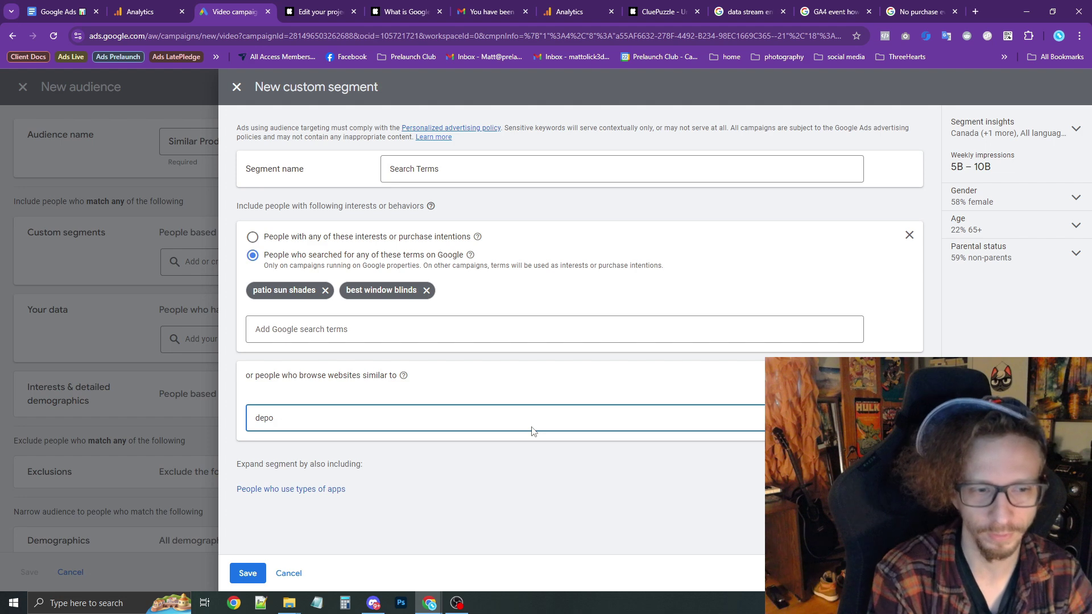
pyautogui.press('BackSpace')
pyautogui.press('BackSpace')
pyautogui.press('BackSpace')
pyautogui.press('BackSpace')
pyautogui.write('homedepot.co')
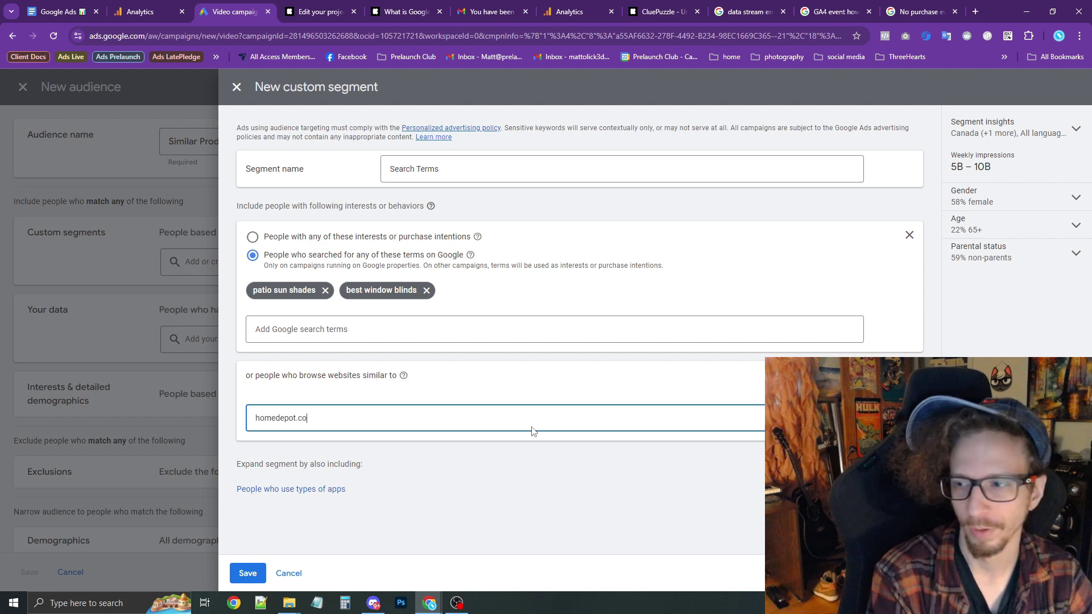
pyautogui.write('m')
pyautogui.press('Return')
pyautogui.write('lowesr')
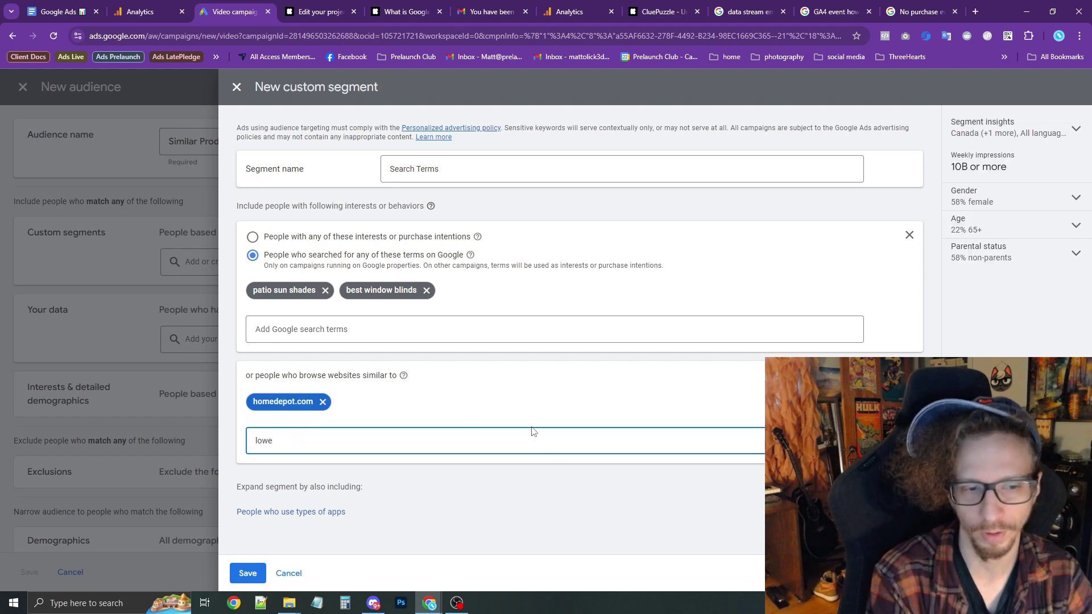
pyautogui.press('Return')
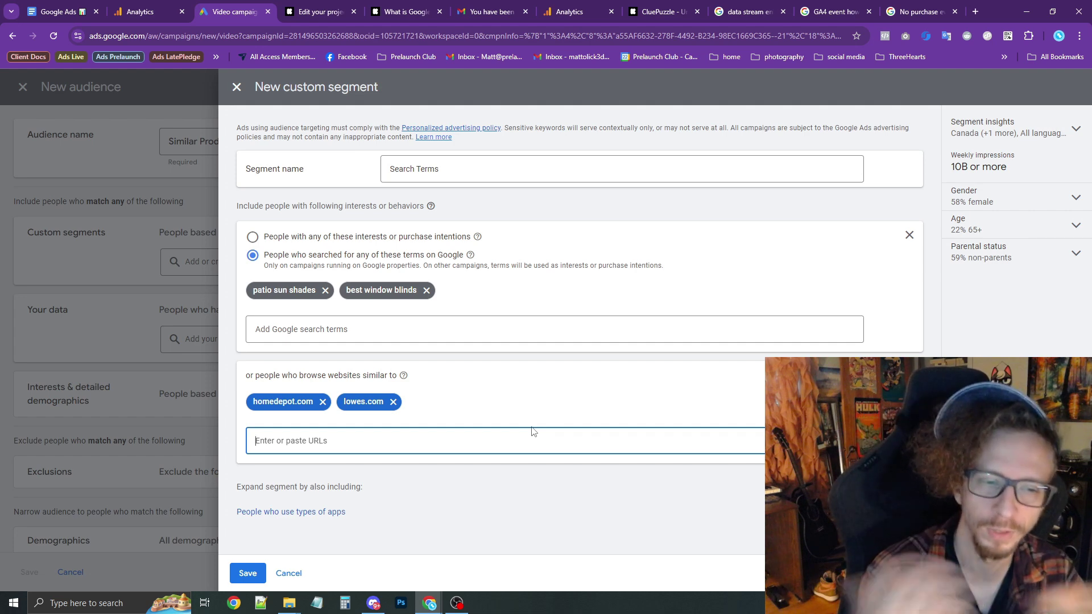
# Step: Remove both website URLs and close the custom segment without saving
pyautogui.click(391, 403)
pyautogui.click(391, 402)
pyautogui.click(323, 403)
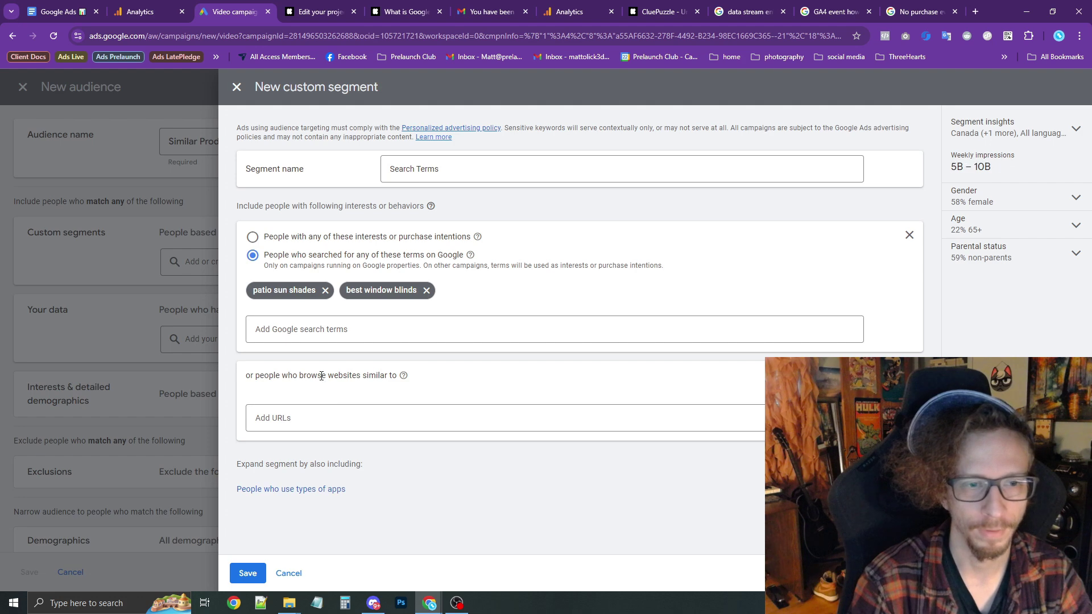
pyautogui.click(236, 86)
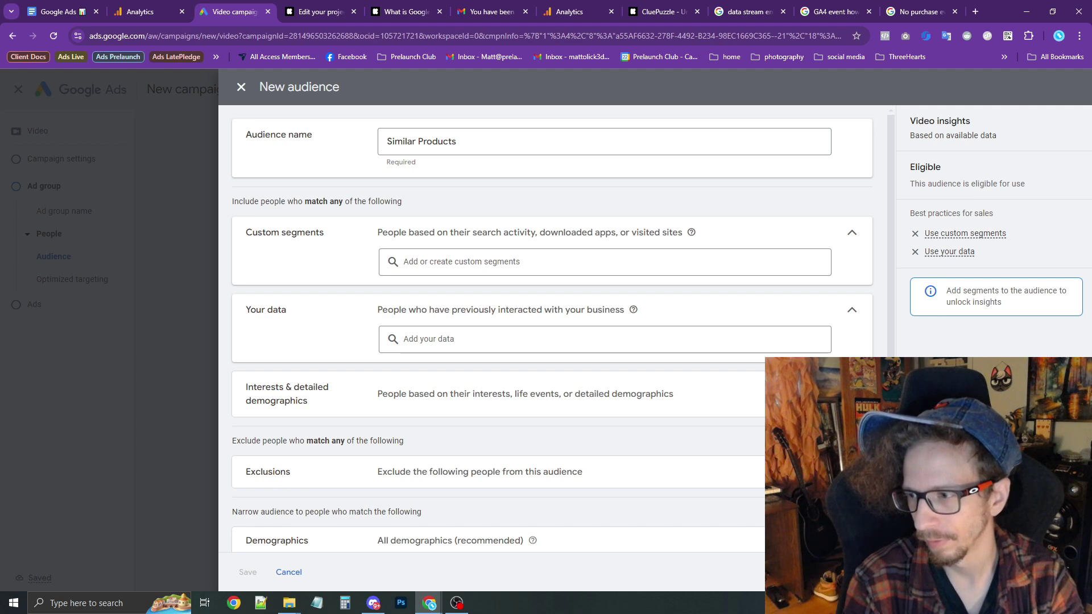
# Step: Rename the audience to "Products & Search TErms"
pyautogui.tripleClick(517, 137)
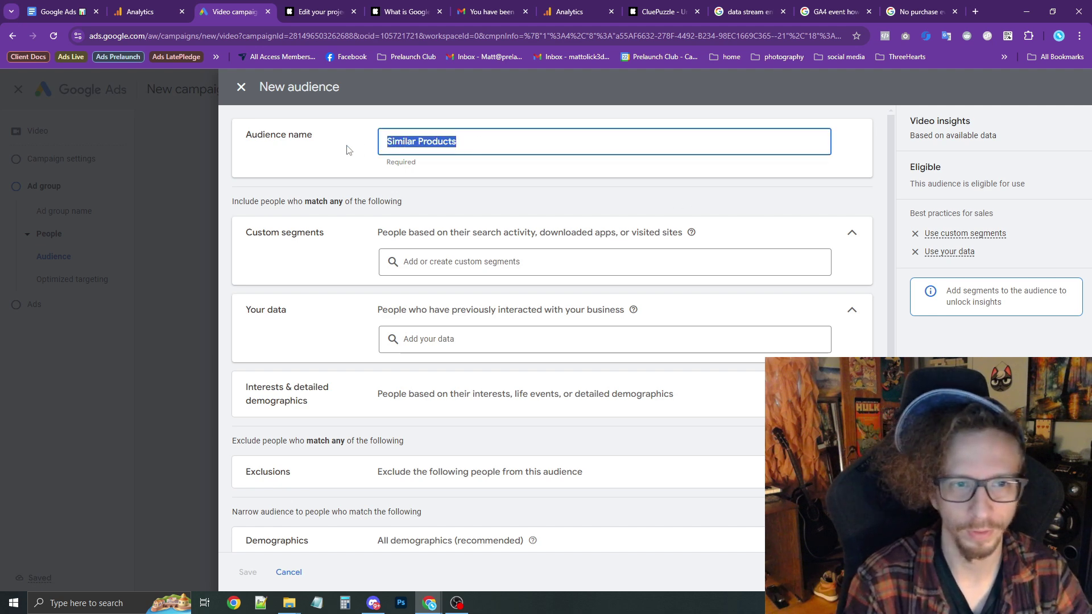
pyautogui.write('Products &')
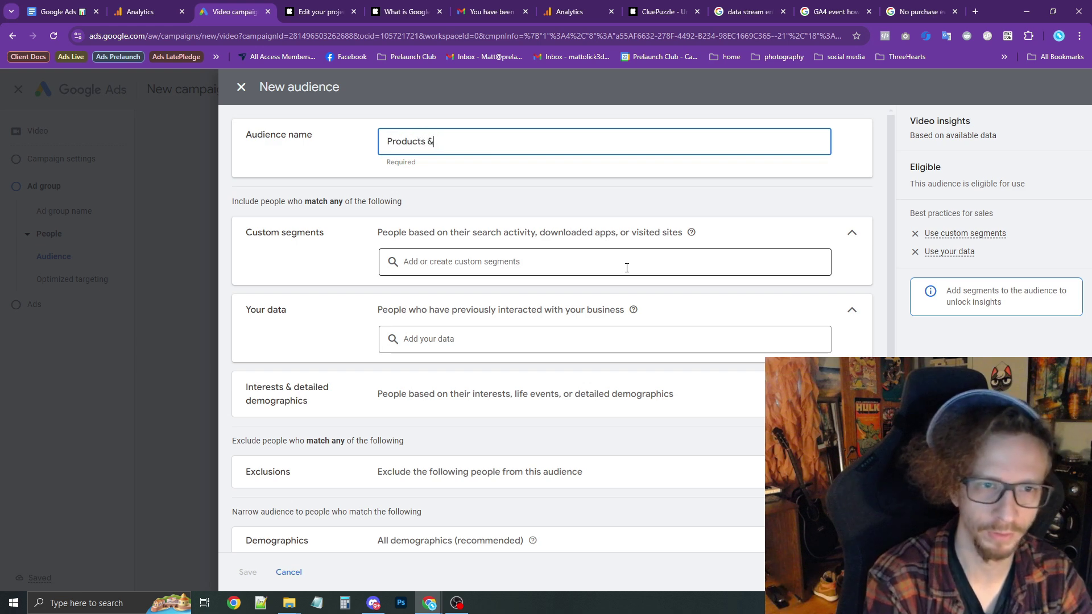
pyautogui.write(' Search TErms')
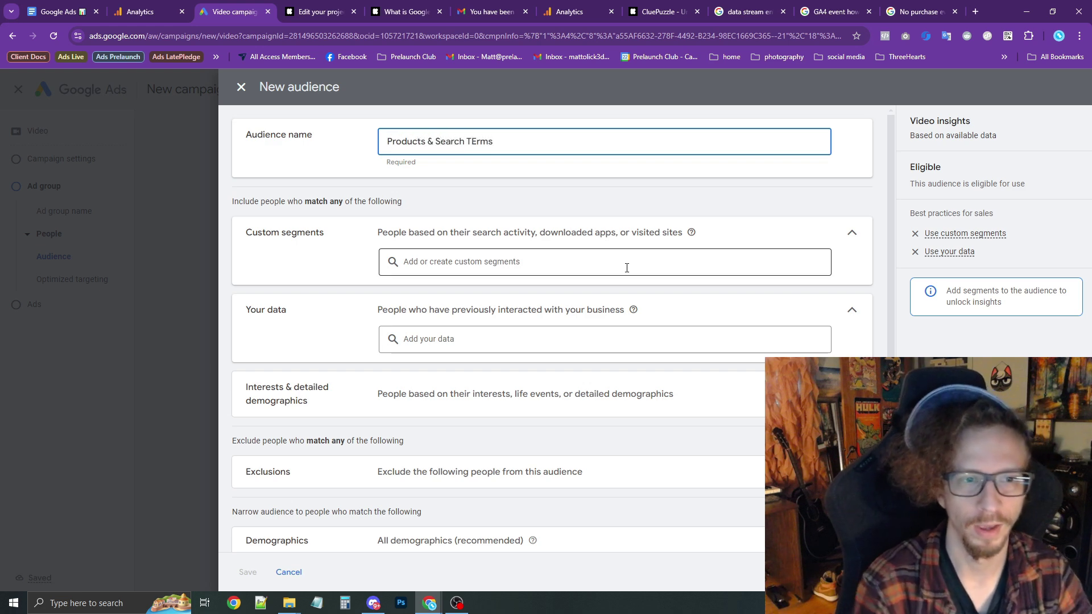
# Step: Add the existing custom segments "Similar Products" and "BGG & Nature Game Search Terms" to the new audience
pyautogui.click(627, 273)
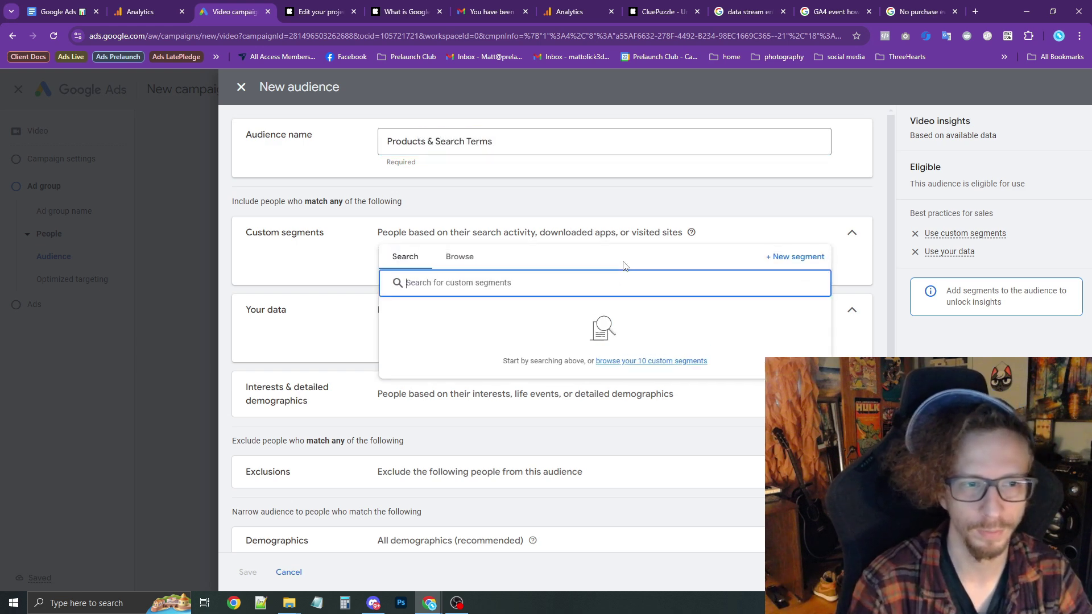
pyautogui.click(458, 257)
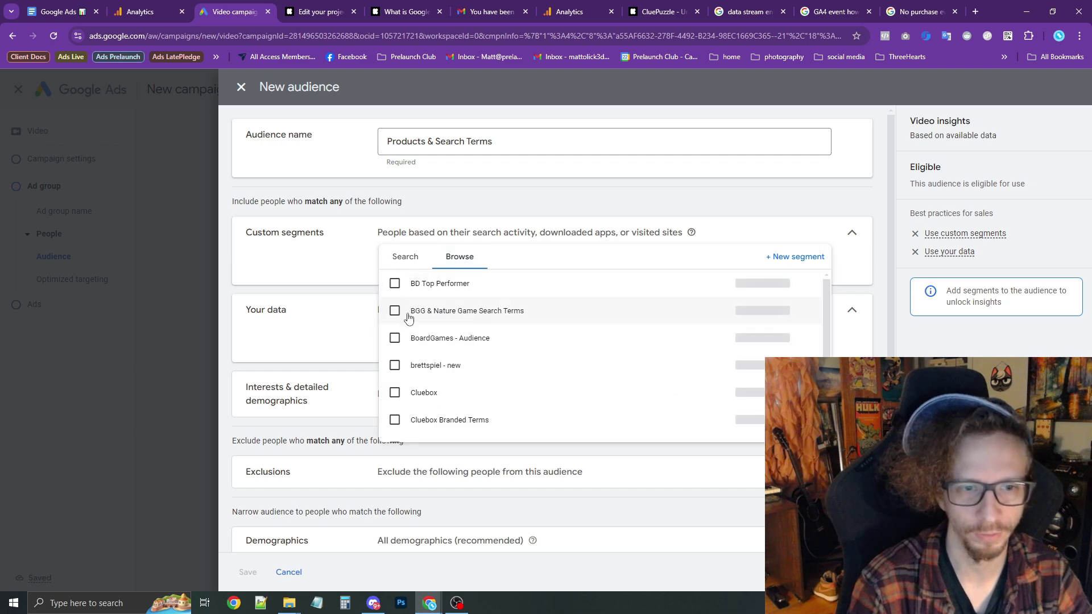
pyautogui.scroll(-2, 416, 371)
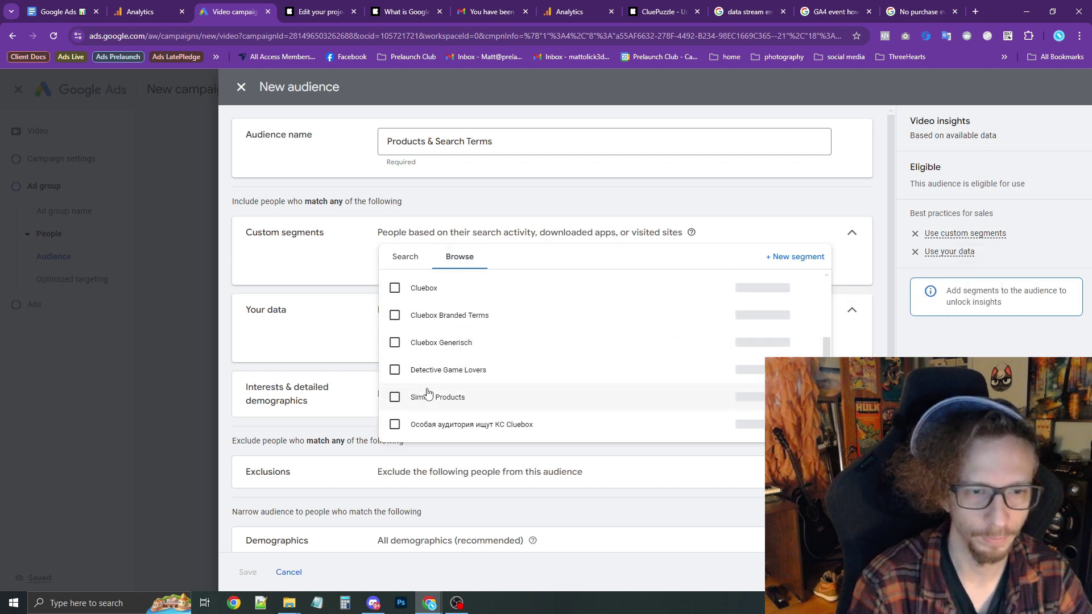
pyautogui.click(394, 398)
pyautogui.scroll(4, 473, 387)
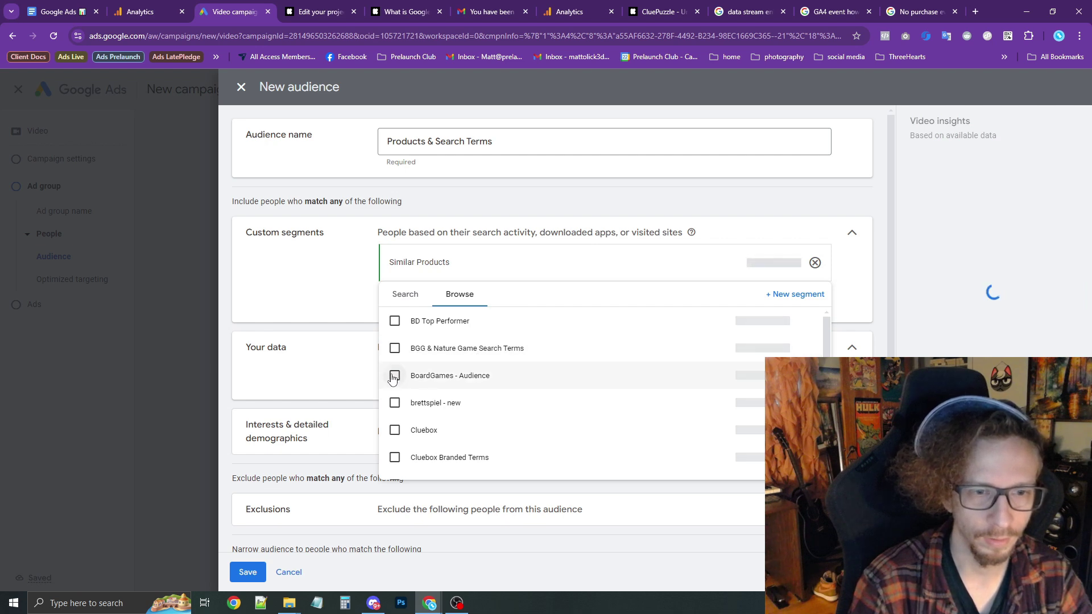
pyautogui.click(395, 348)
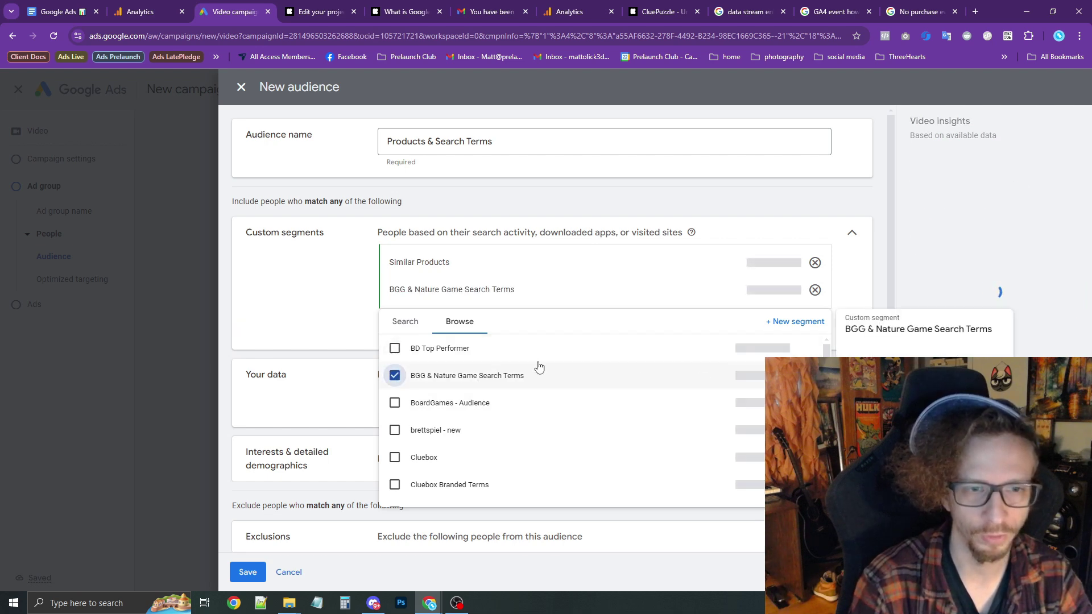
pyautogui.click(316, 267)
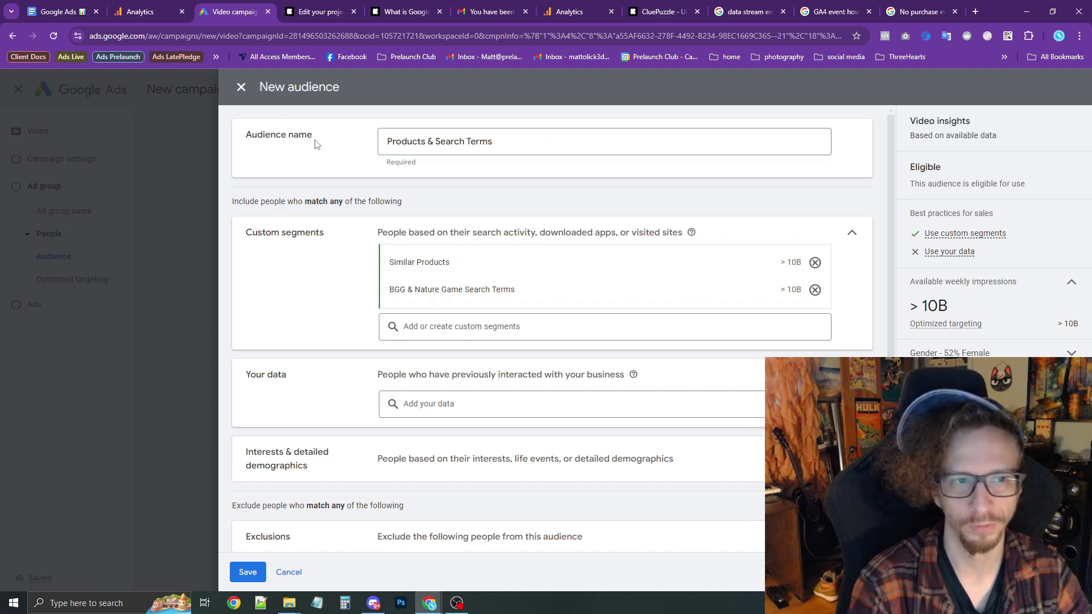
# Step: Try to save the new audience, and discard it to return to the audience selection
pyautogui.click(242, 88)
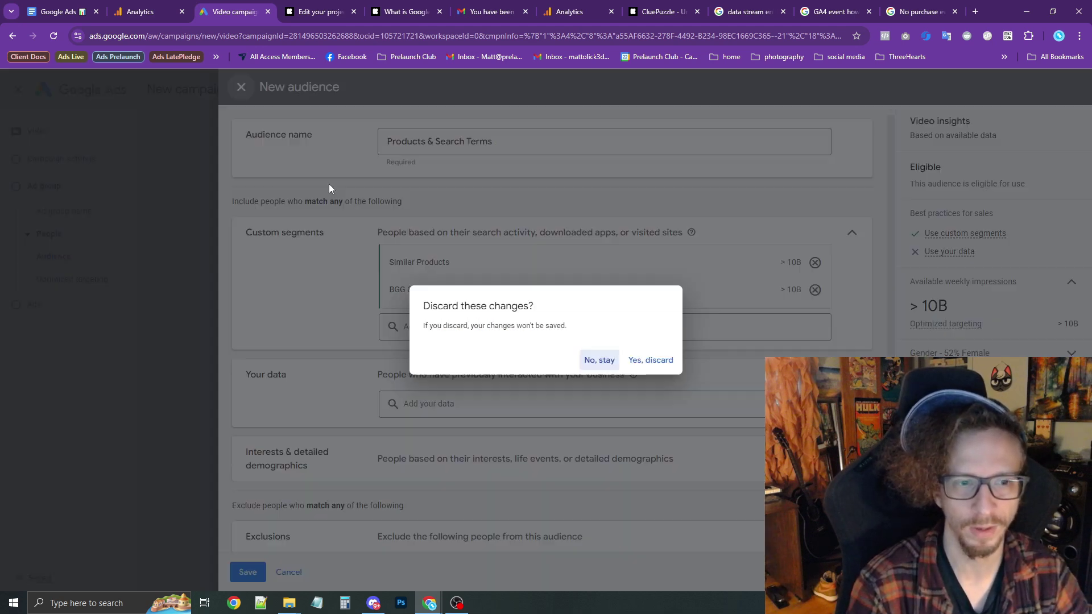
pyautogui.click(609, 361)
pyautogui.click(256, 575)
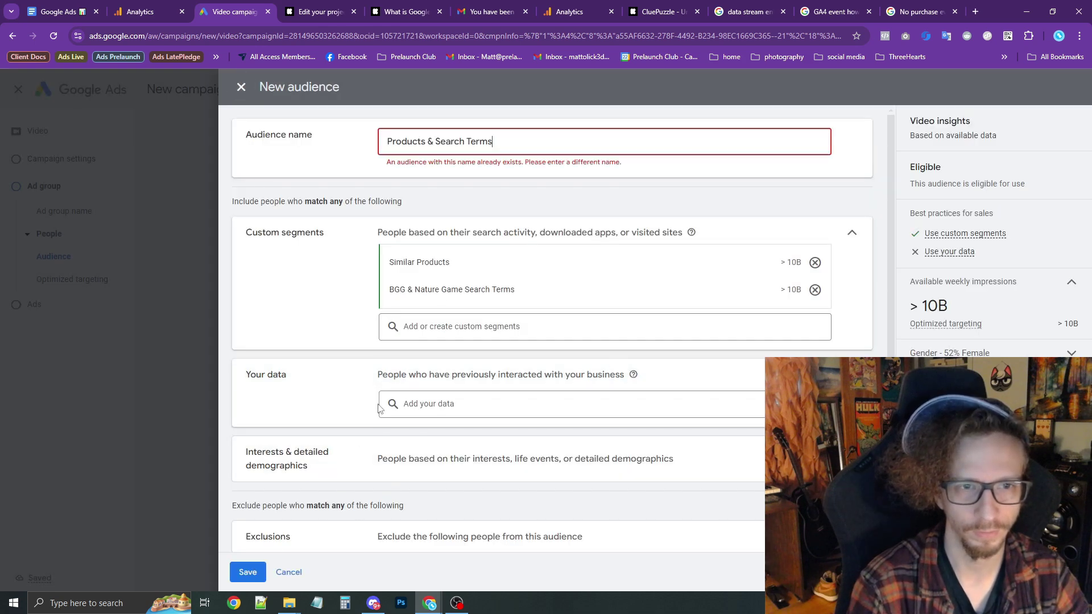
pyautogui.click(239, 91)
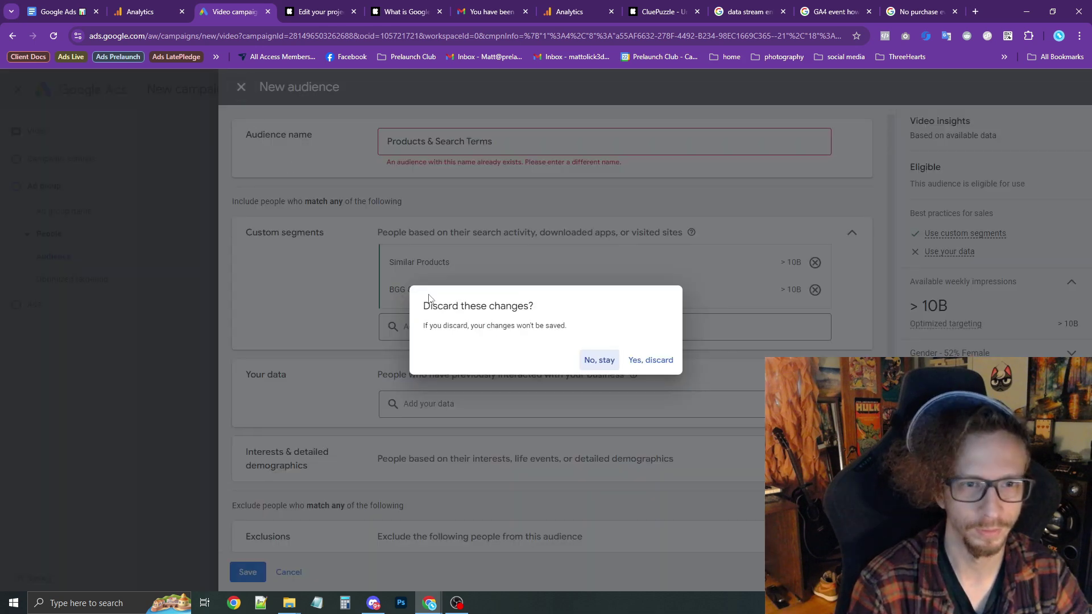
pyautogui.click(650, 360)
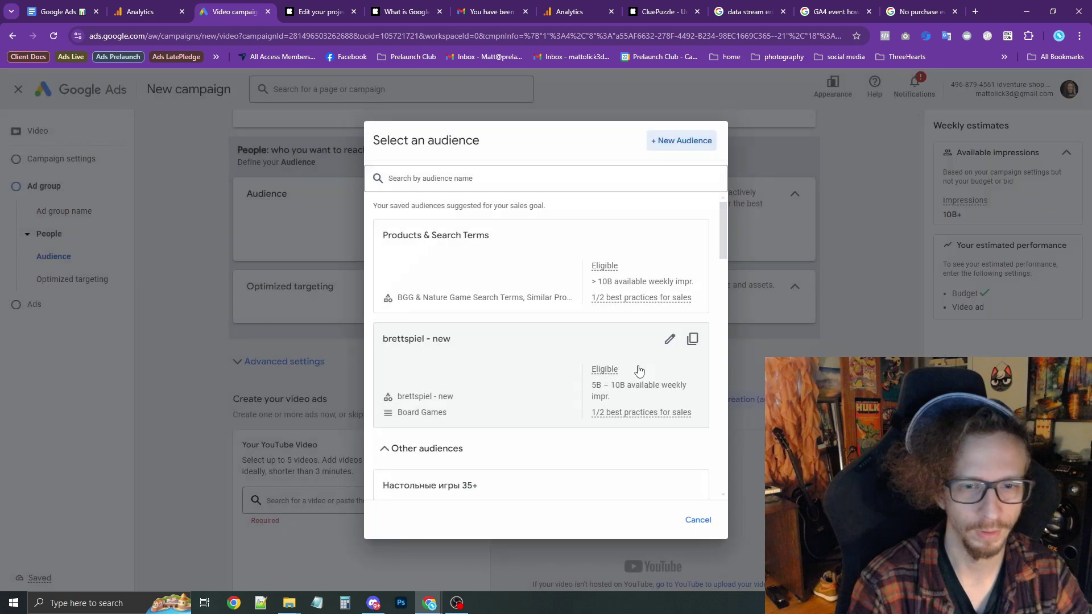
# Step: Select the saved audience "Products & Search Terms" for the ad group and turn off optimized targeting
pyautogui.click(441, 252)
pyautogui.scroll(-3, 336, 301)
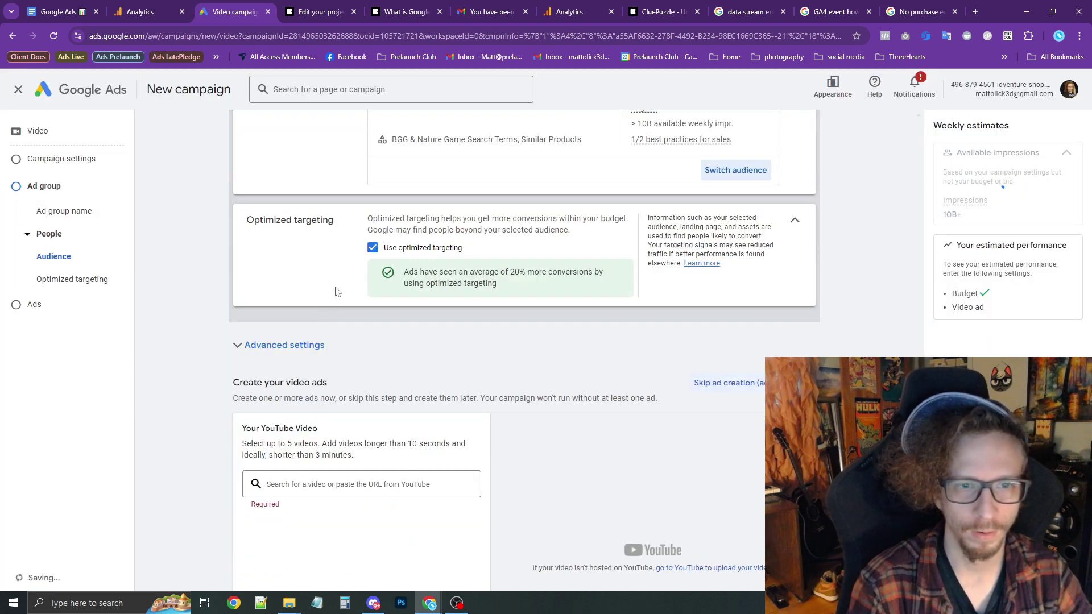
pyautogui.click(373, 248)
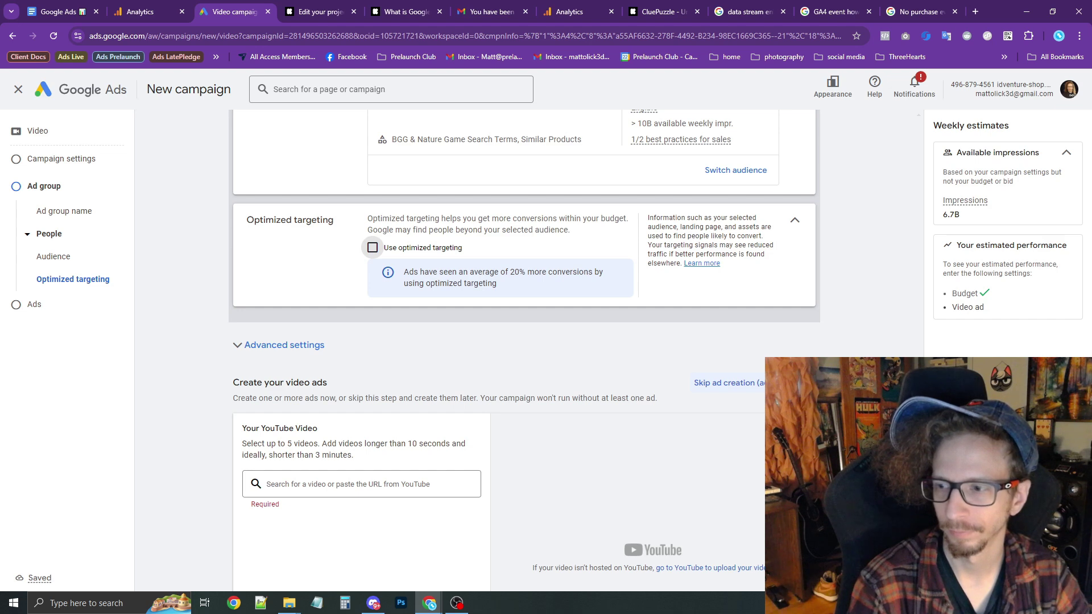
# Step: Search for "cluepuzzle" as the ad's YouTube video and look through the matching videos
pyautogui.scroll(-3, 427, 356)
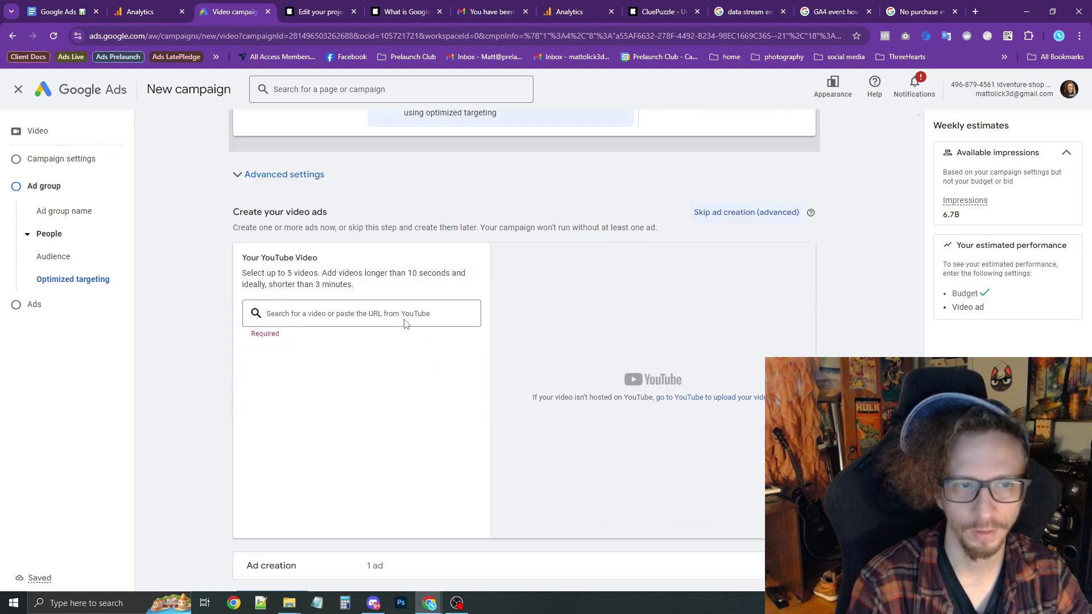
pyautogui.click(324, 311)
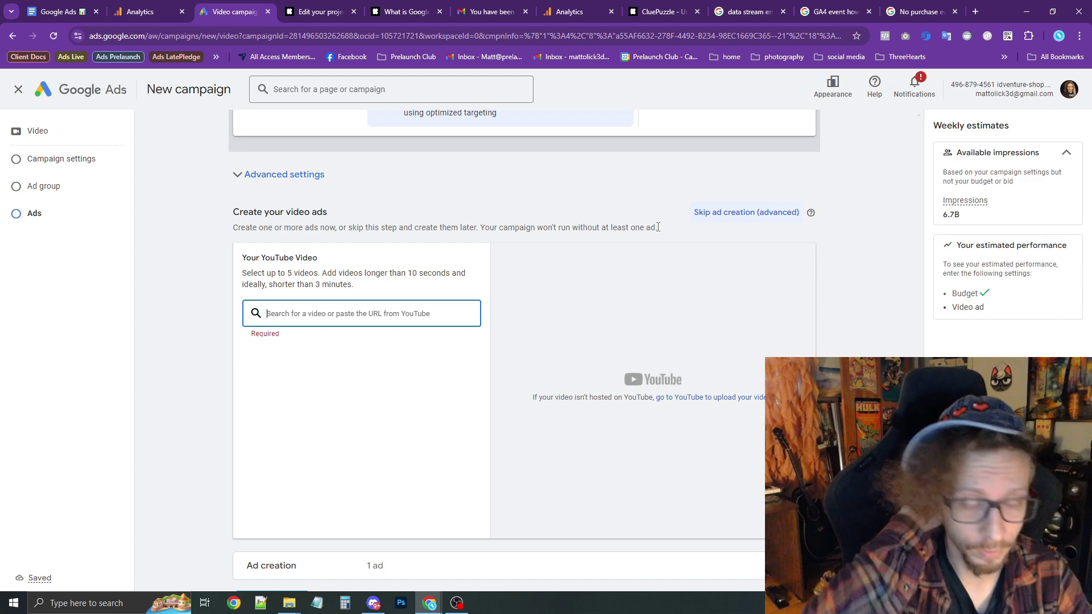
pyautogui.write('dluepuzzle')
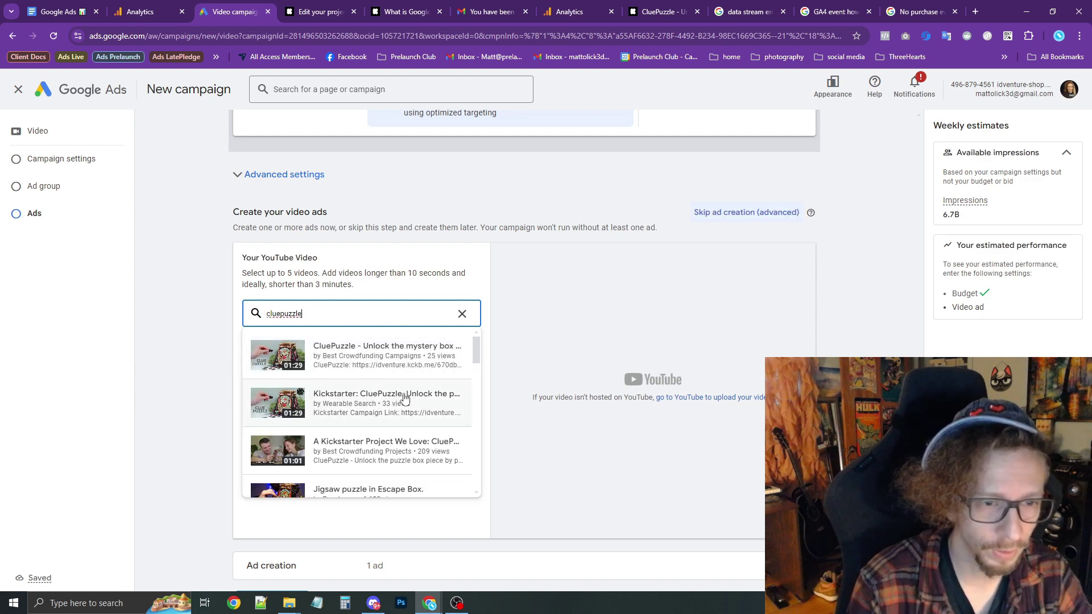
pyautogui.scroll(-2, 393, 444)
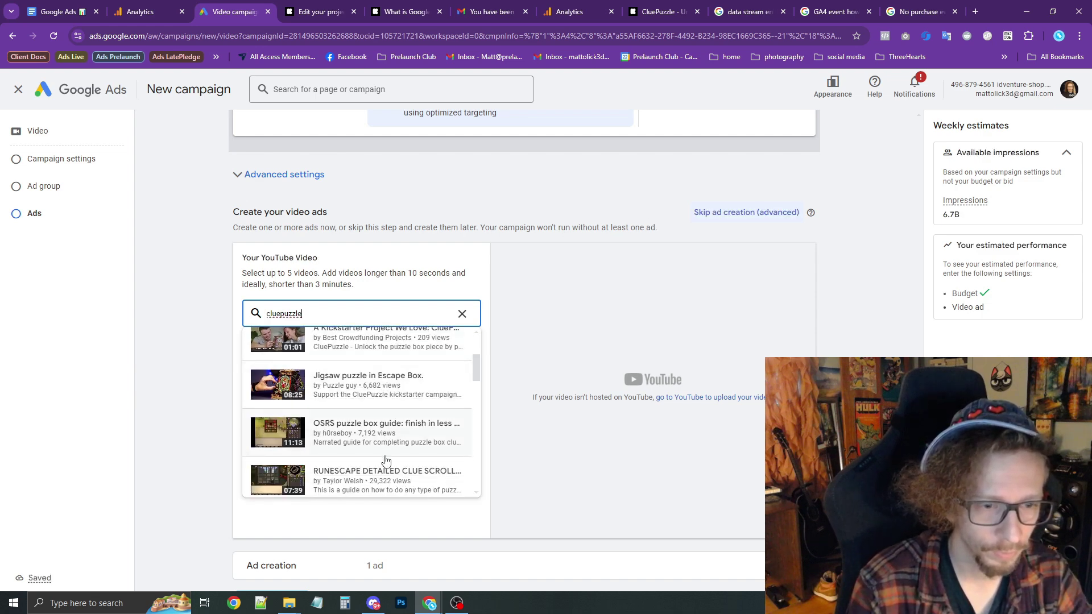
pyautogui.scroll(-2, 387, 462)
# Step: Replace the ad video search term with "cluebox"
pyautogui.moveTo(340, 326); pyautogui.dragTo(199, 316)
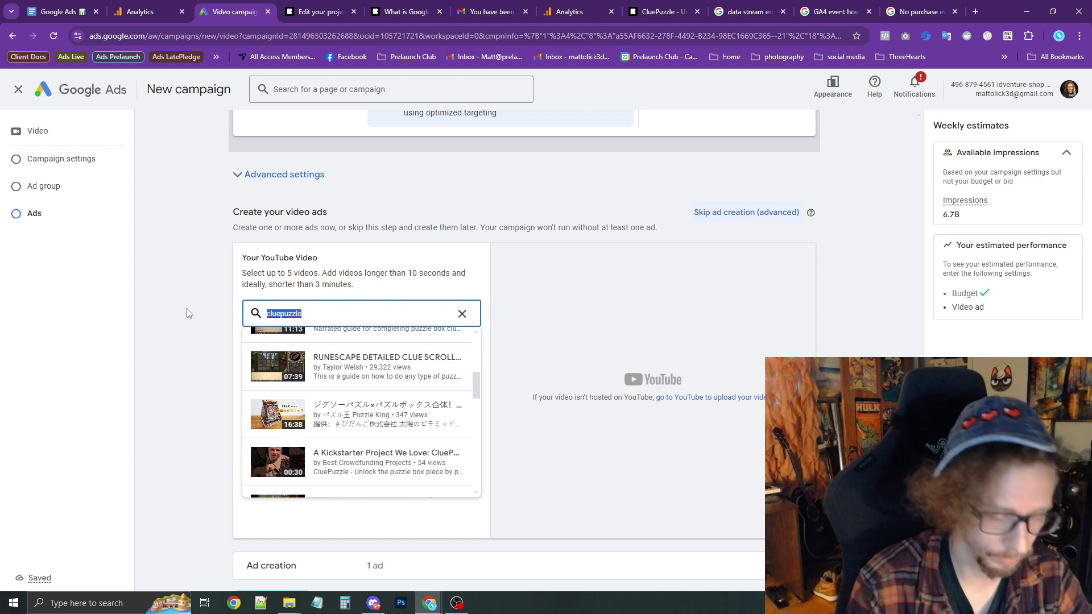
pyautogui.write('clue')
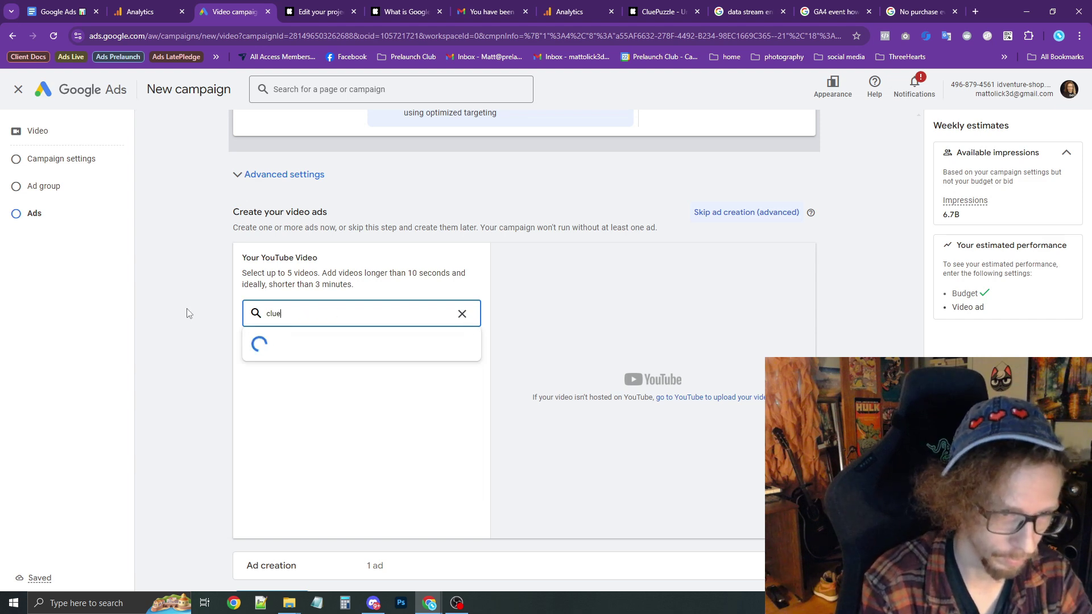
pyautogui.write('box')
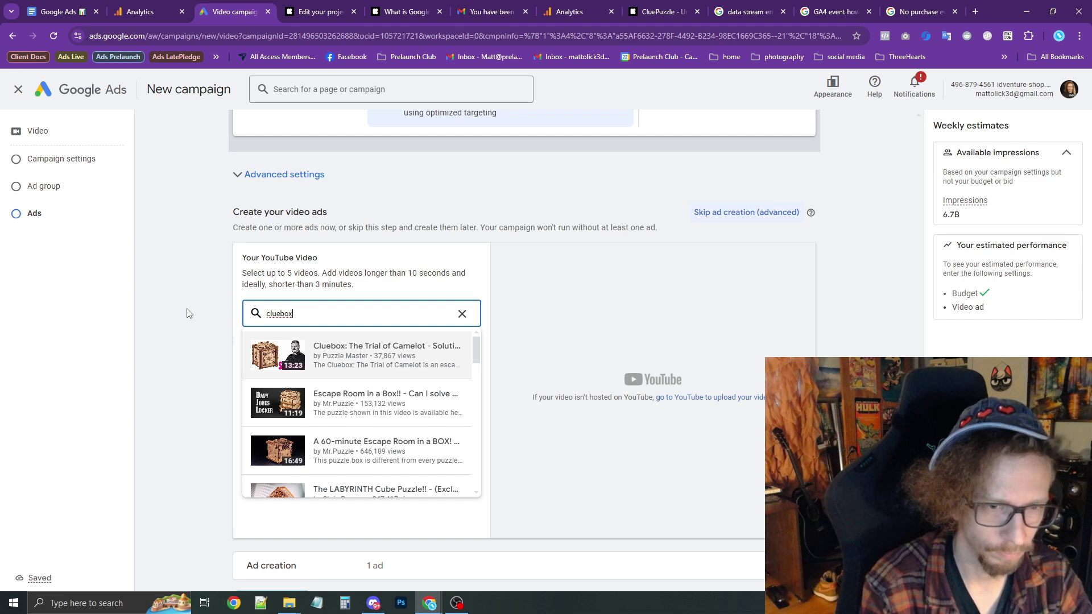
pyautogui.click(189, 314)
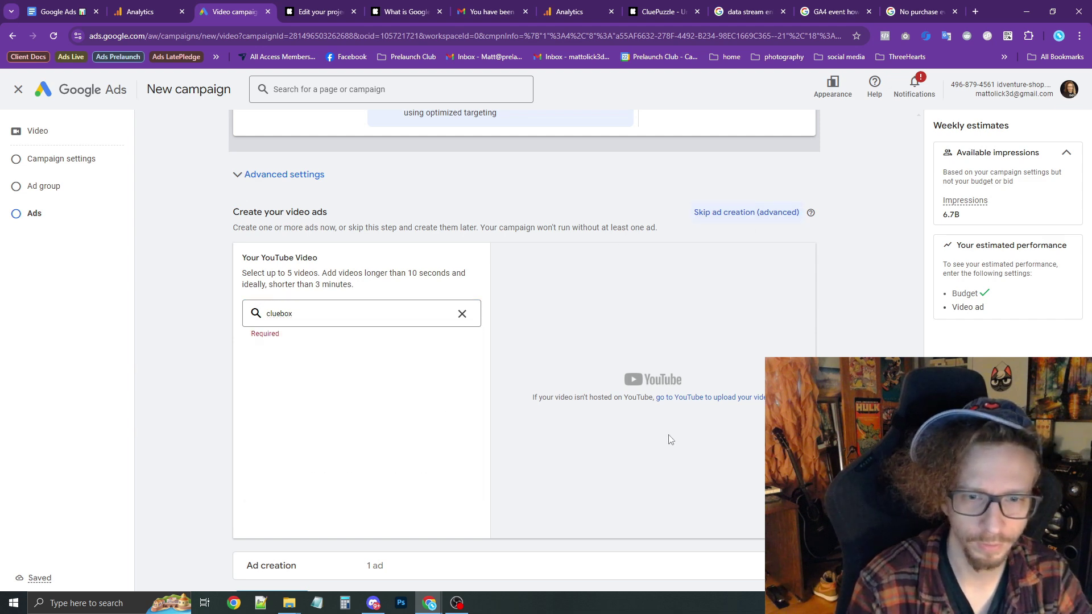
# Step: View YouTube Studio's video upload page, and close it to return to the Google Ads campaign
pyautogui.click(693, 398)
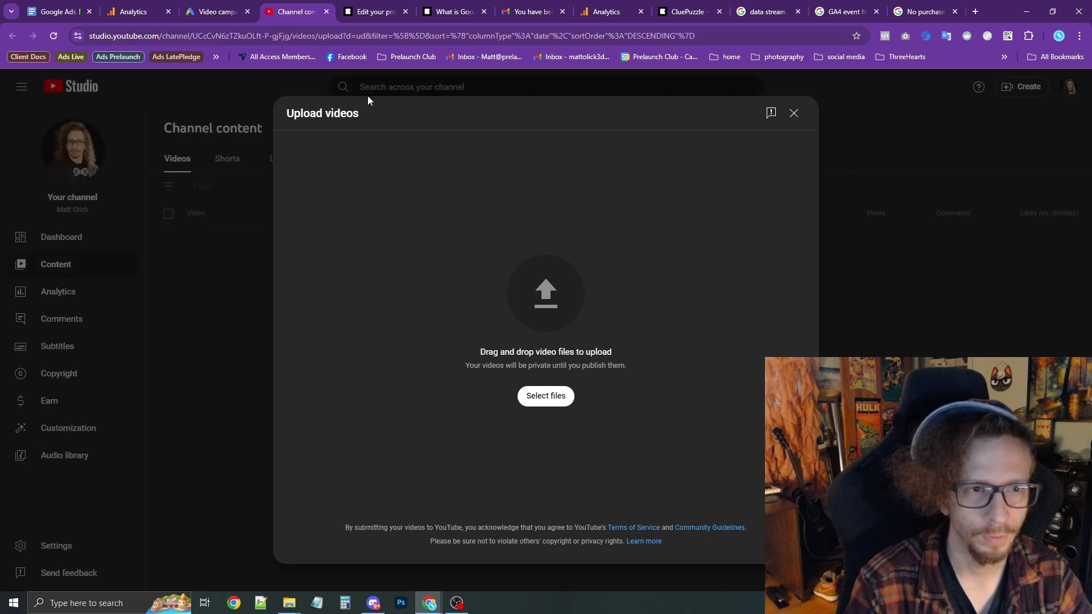
pyautogui.click(230, 11)
pyautogui.click(327, 11)
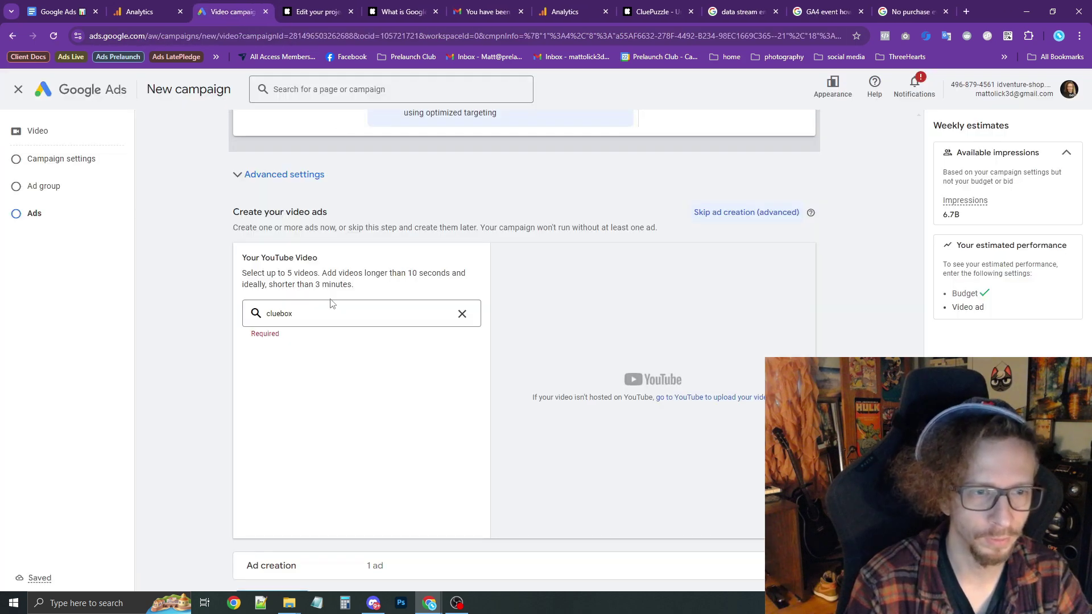
# Step: Choose the video "Cluebox: The Trial of Camelot" by Puzzle Master from the search results as the ad's video
pyautogui.click(329, 311)
pyautogui.click(386, 381)
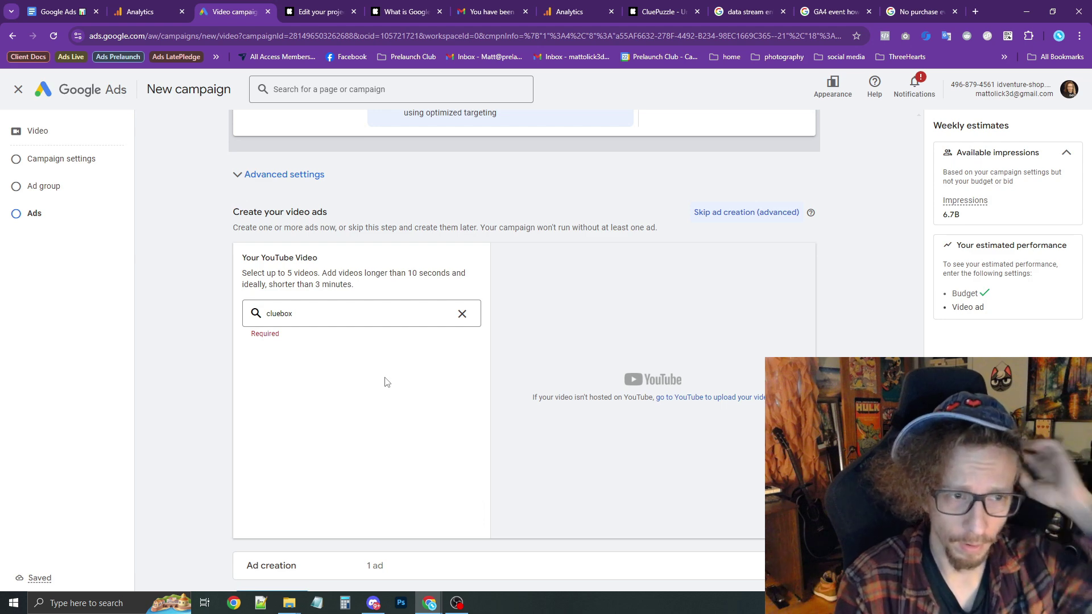
pyautogui.scroll(-2, 385, 381)
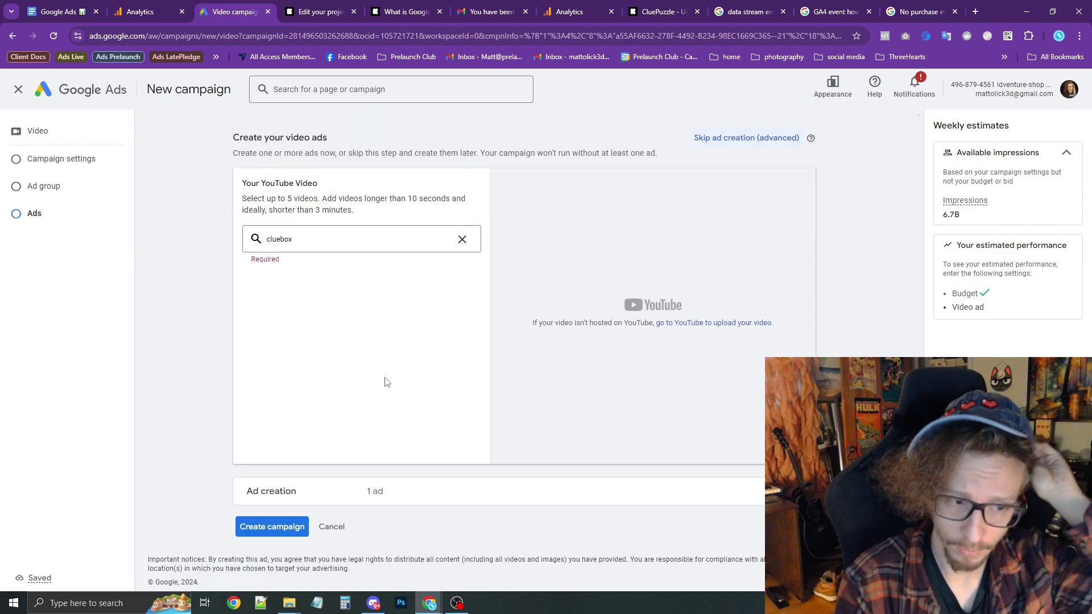
pyautogui.click(370, 237)
pyautogui.click(345, 281)
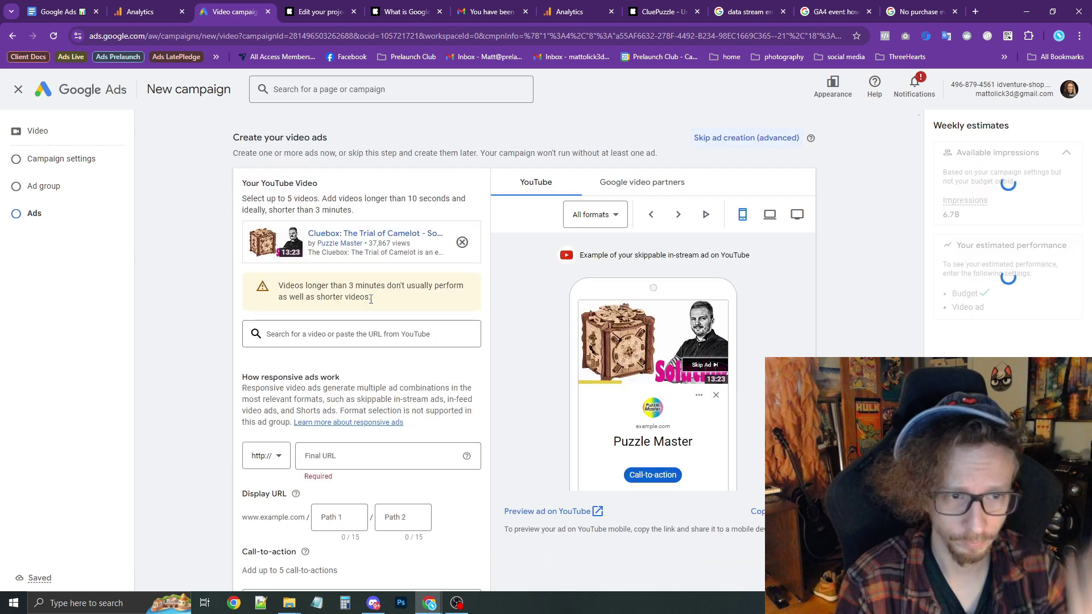
# Step: Copy the Kickstarter project's address up to "sidesleeperz-the-ultimate-modular-sleep-mask/" and paste it as the ad's final URL
pyautogui.scroll(-2, 362, 293)
pyautogui.click(319, 221)
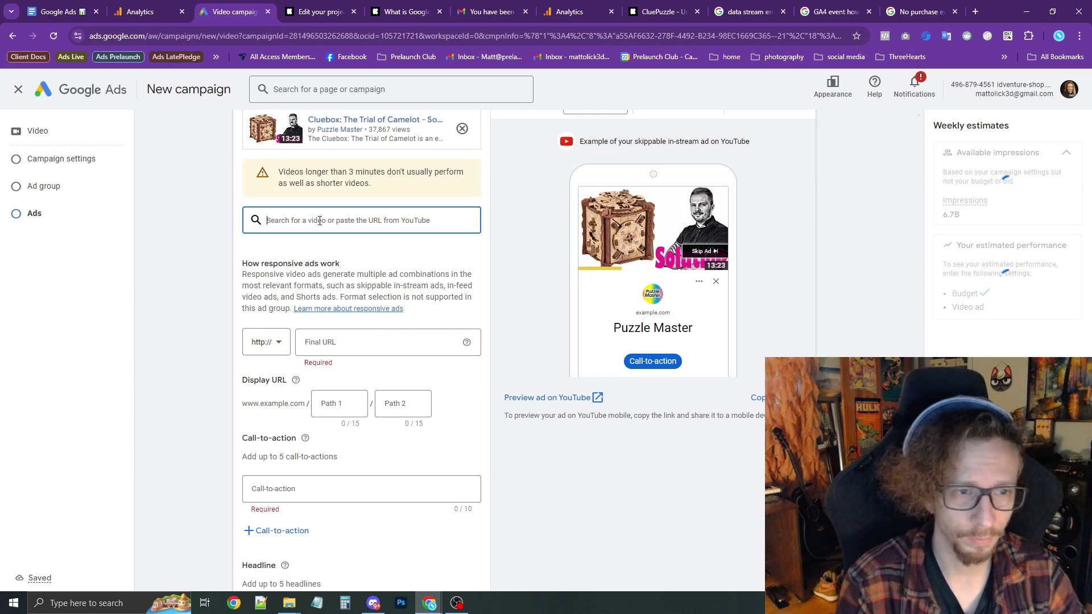
pyautogui.scroll(1, 380, 255)
pyautogui.scroll(-2, 378, 267)
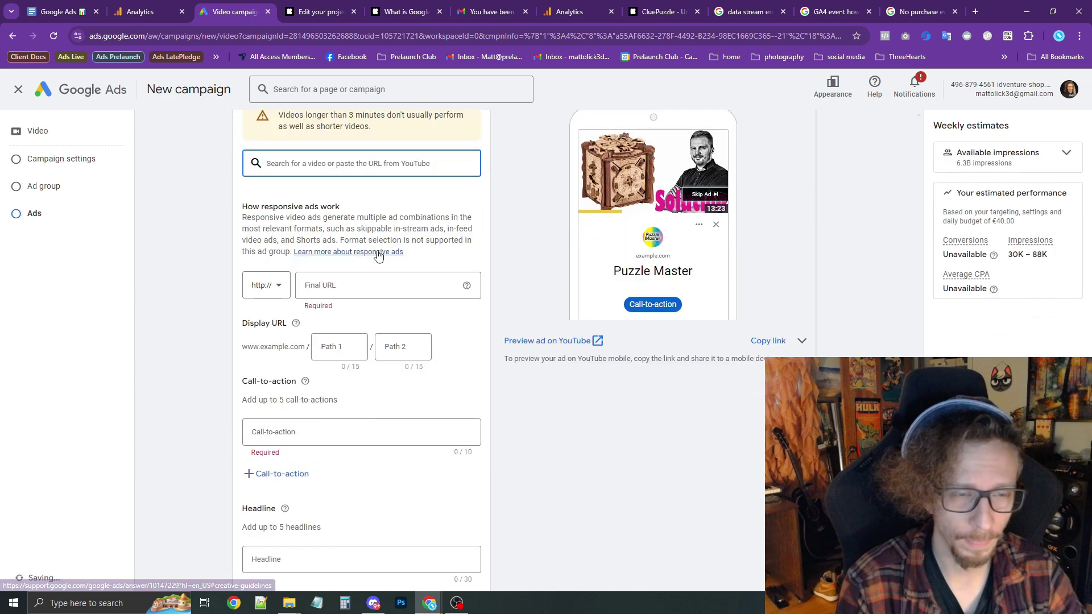
pyautogui.click(376, 284)
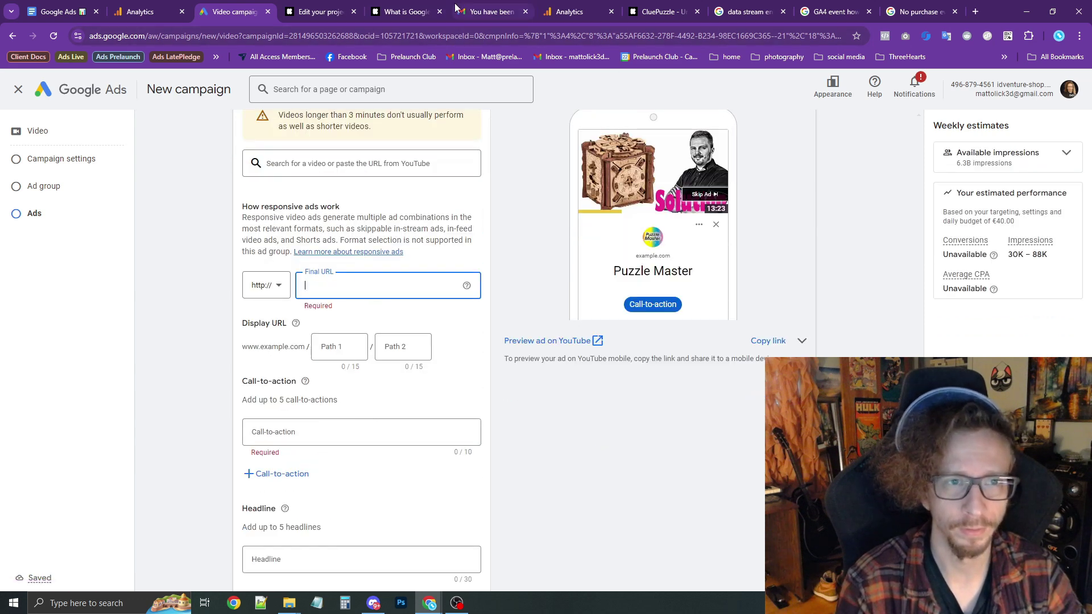
pyautogui.click(321, 12)
pyautogui.click(283, 37)
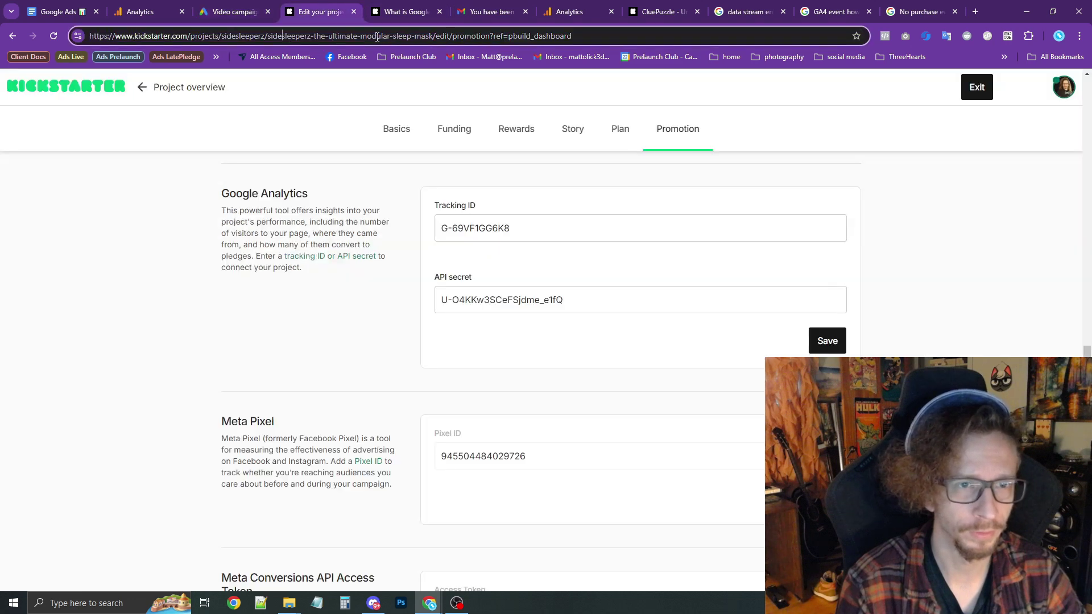
pyautogui.moveTo(437, 37); pyautogui.dragTo(85, 37)
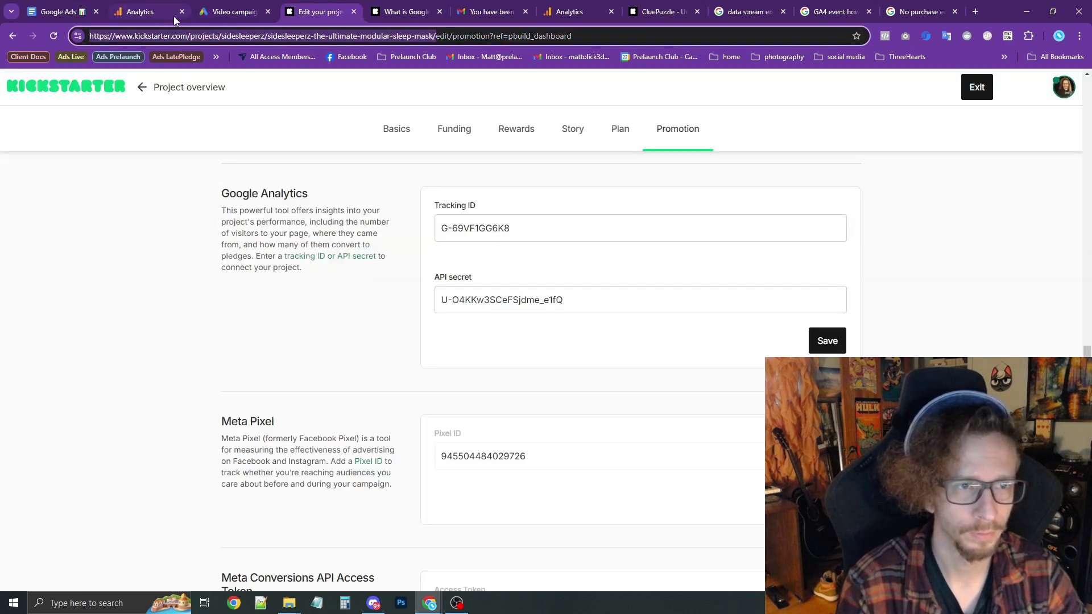
pyautogui.click(233, 12)
pyautogui.hotkey('ctrl', 'v')
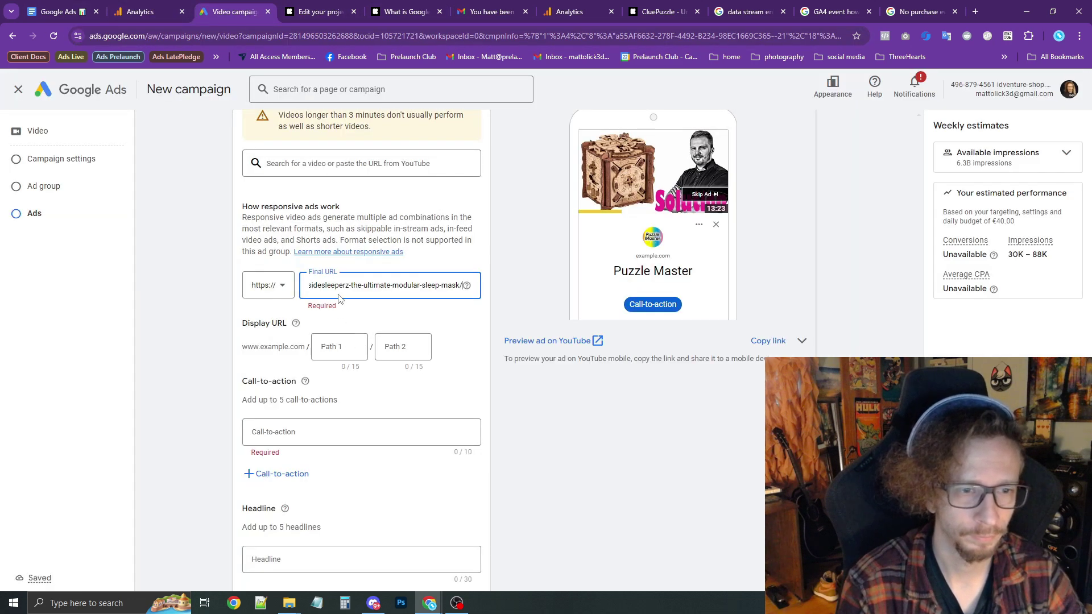
pyautogui.hotkey('ctrl', 'a')
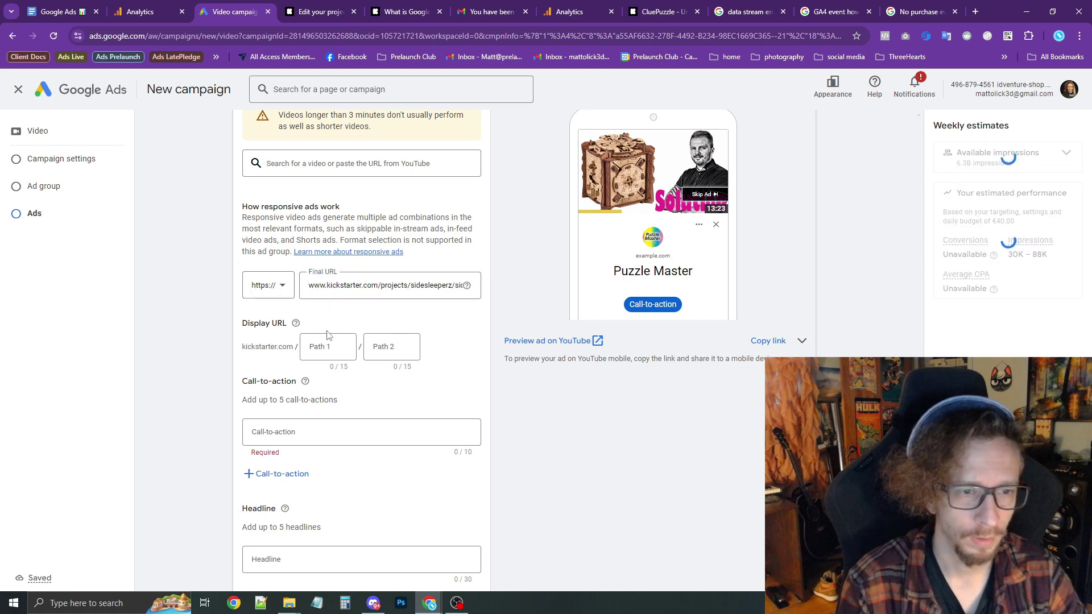
pyautogui.scroll(-1, 285, 262)
pyautogui.click(283, 233)
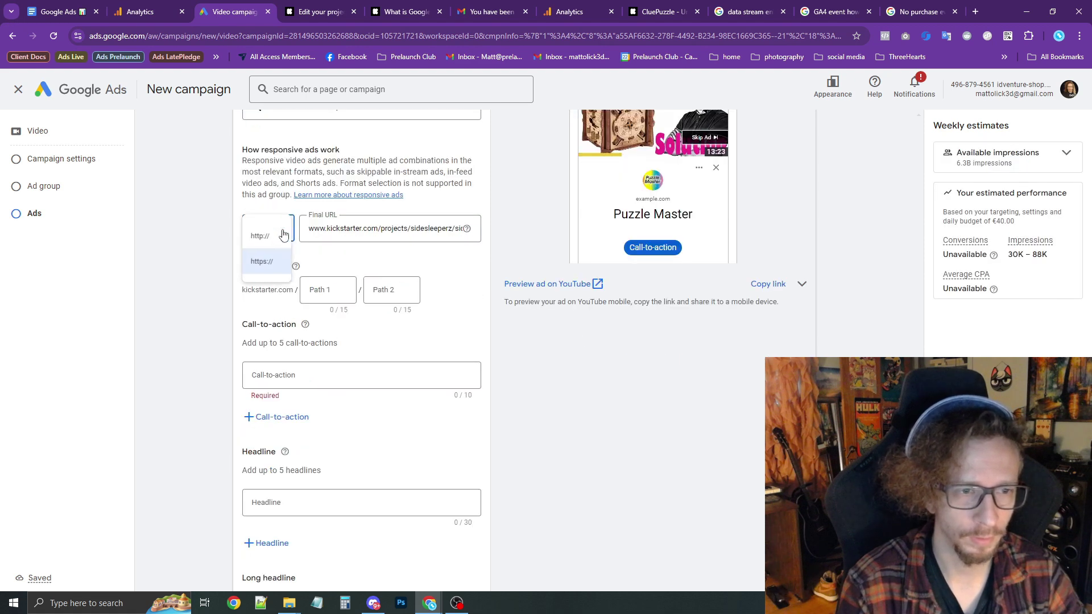
pyautogui.click(272, 277)
# Step: Complete the requested identity confirmation and choose "Shop now" as the ad's call-to-action
pyautogui.scroll(-2, 281, 338)
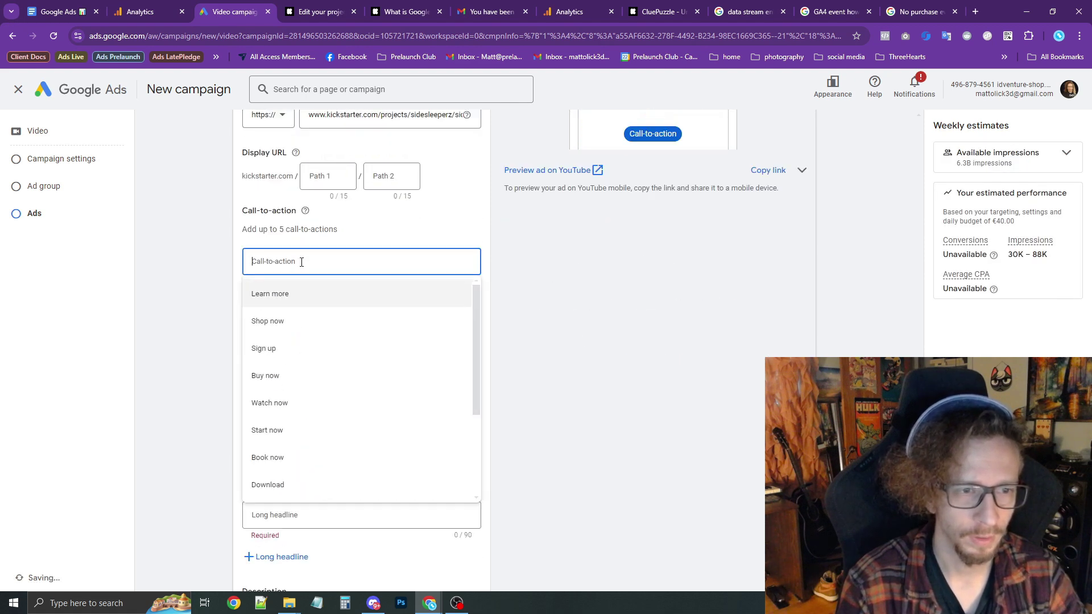
pyautogui.click(321, 266)
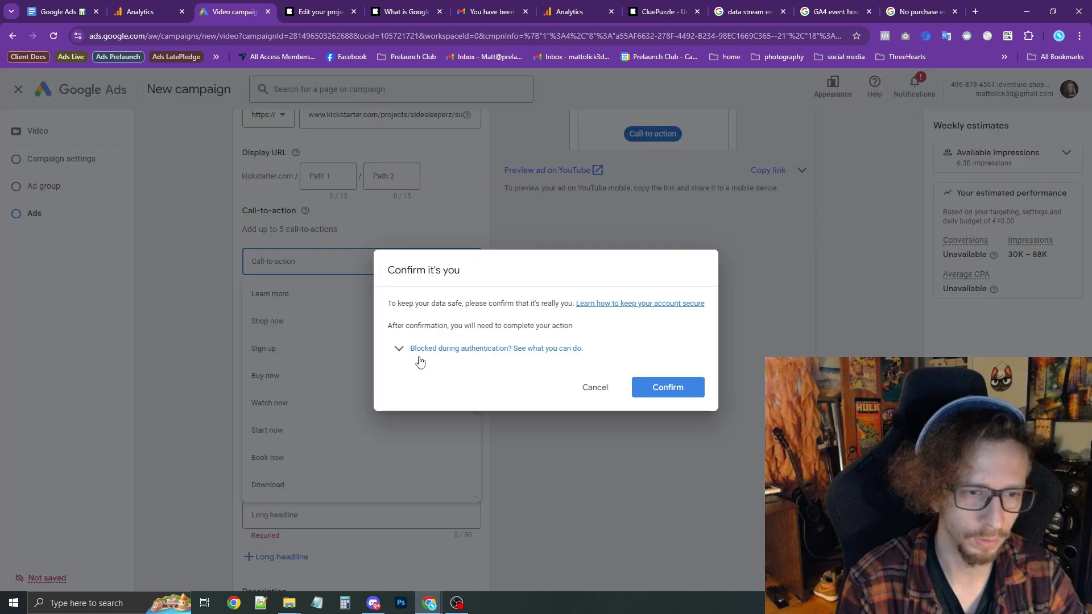
pyautogui.click(674, 391)
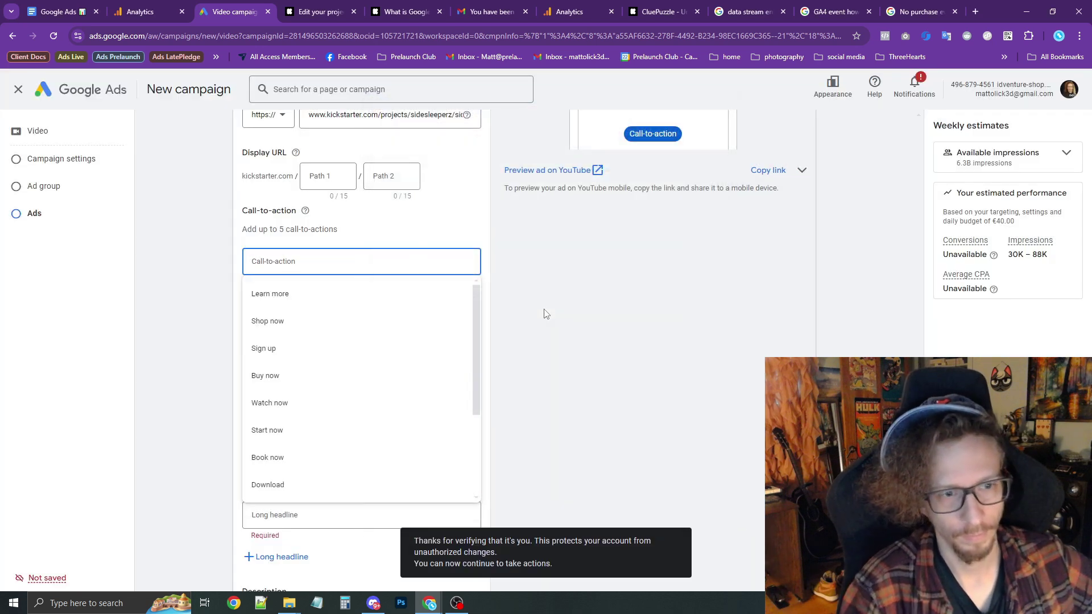
pyautogui.click(427, 336)
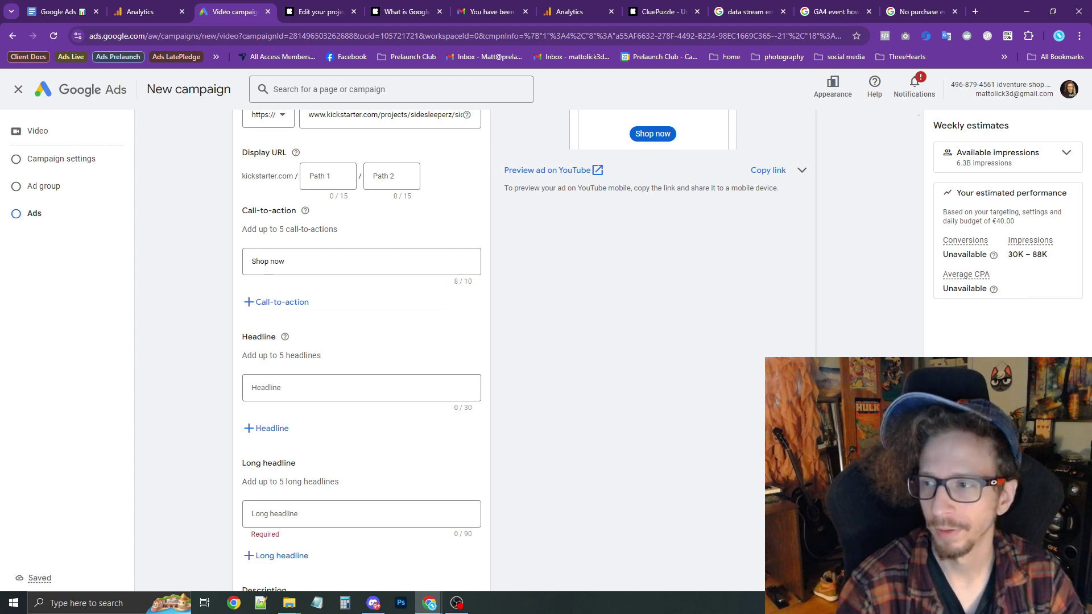
# Step: Enter the ad headlines "Preorder & Save" and "Pledge Today On Kickstarter"
pyautogui.click(285, 390)
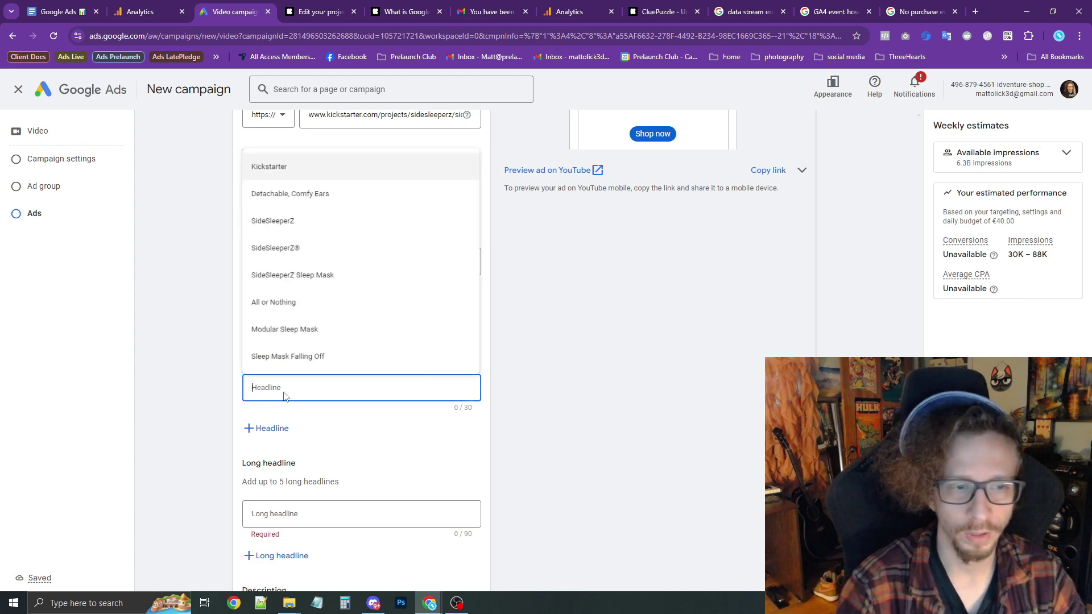
pyautogui.write('Pre')
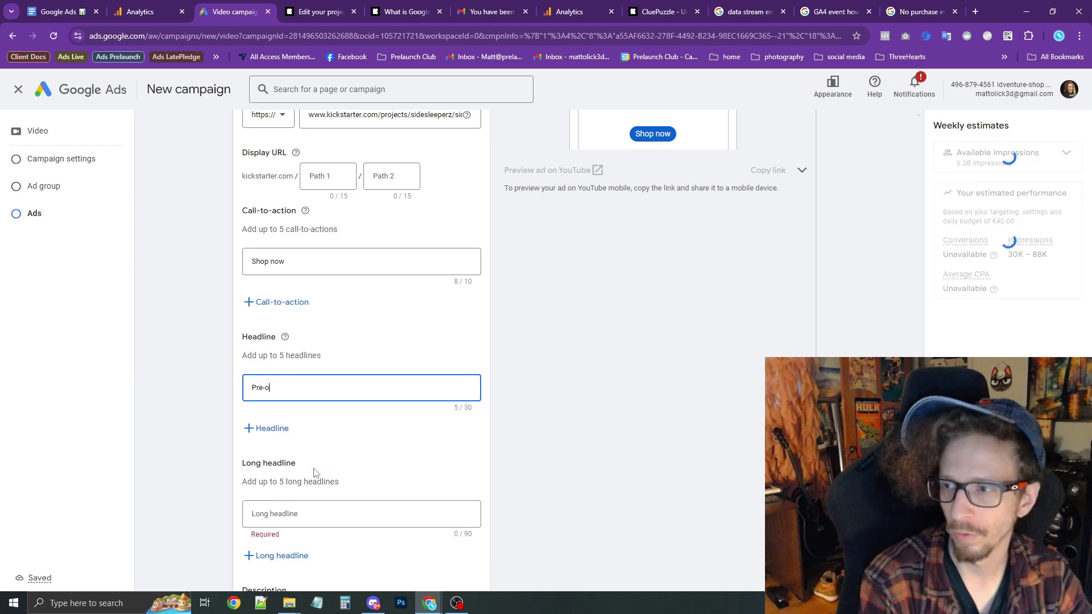
pyautogui.write('orde')
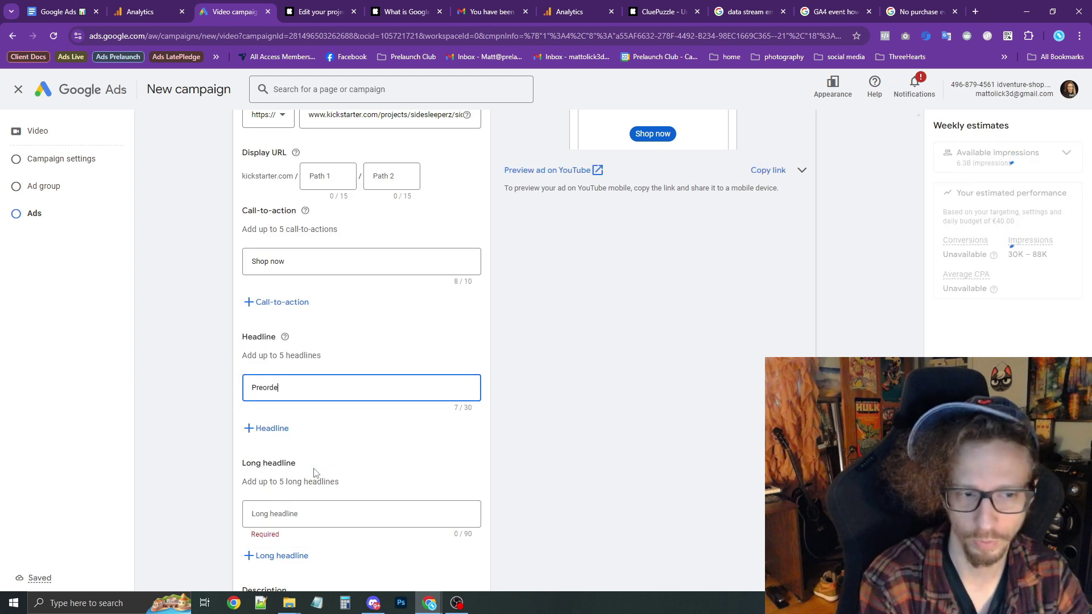
pyautogui.write('r & Save')
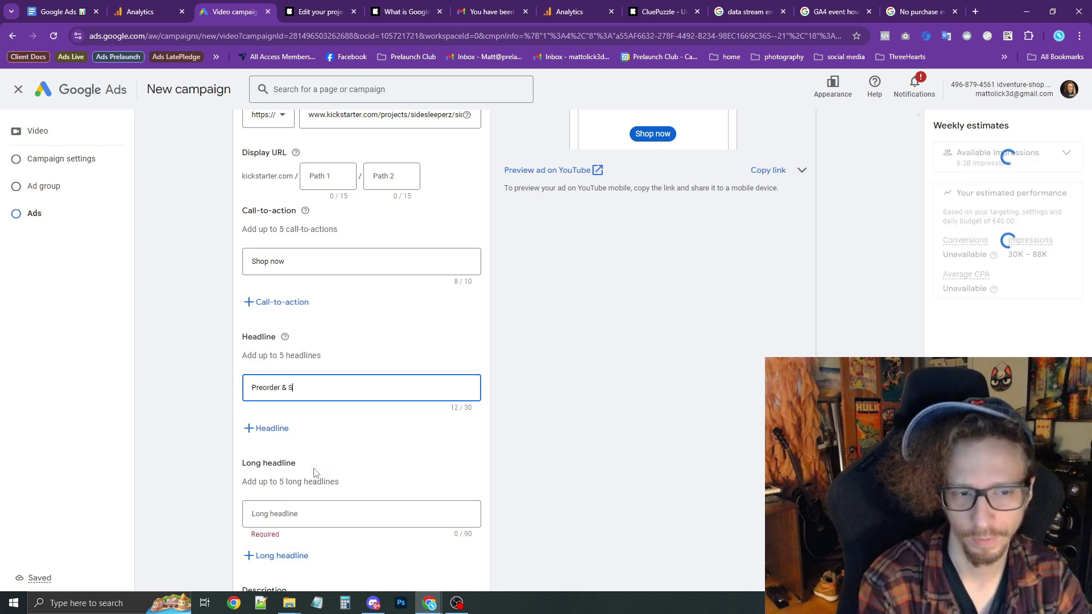
pyautogui.click(262, 430)
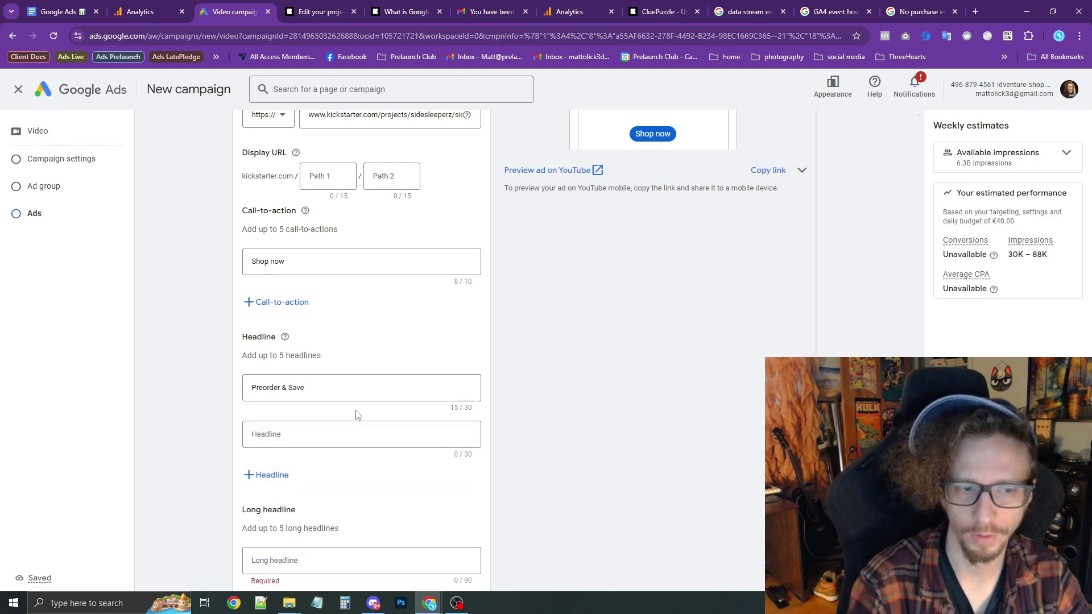
pyautogui.write('Pledge Tod')
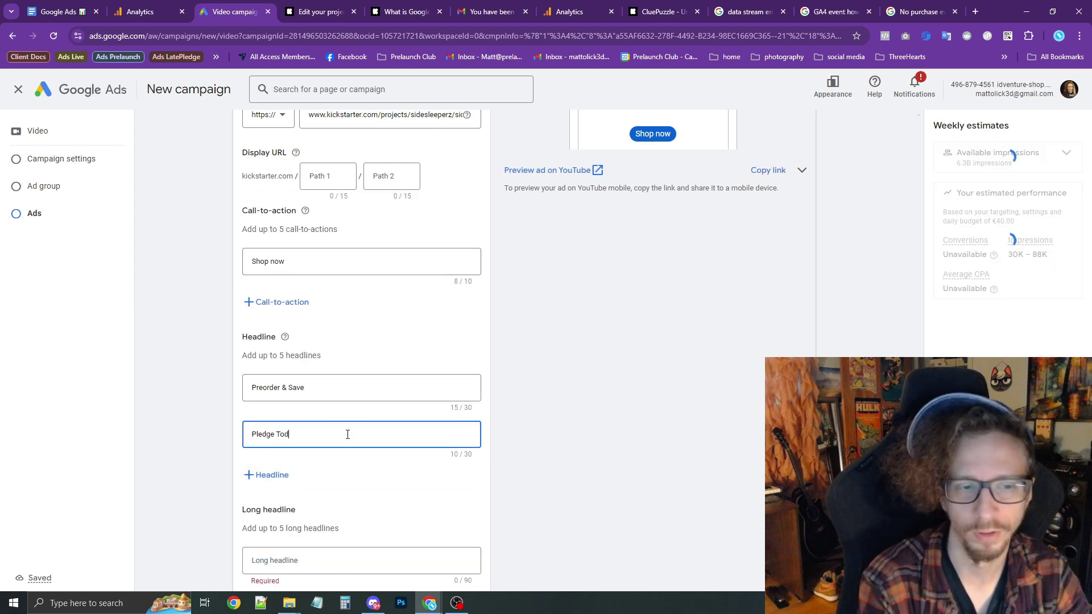
pyautogui.write('ay On Kickstarter')
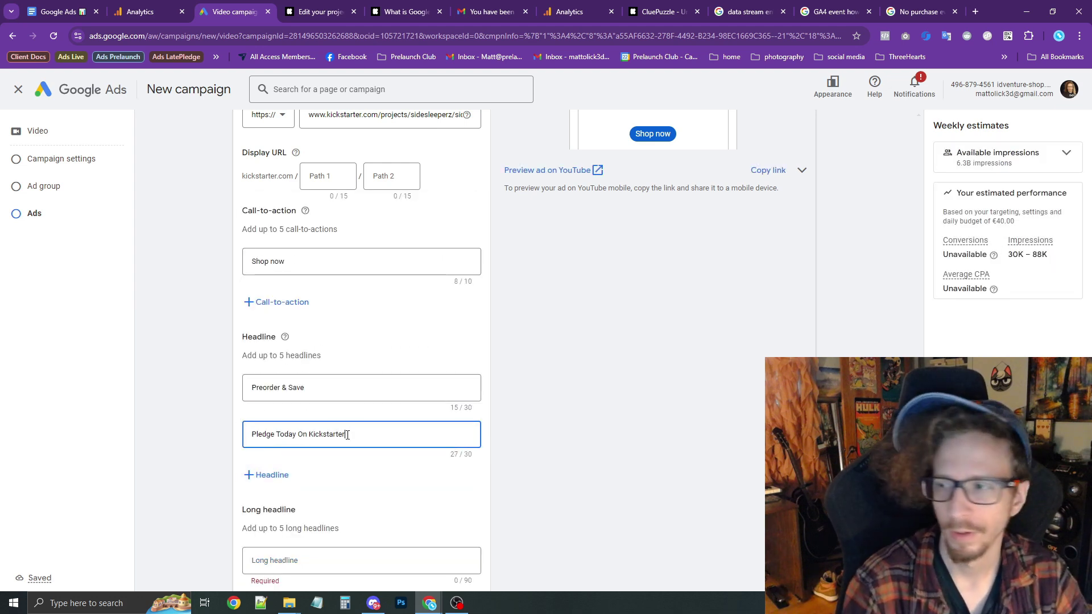
pyautogui.click(266, 475)
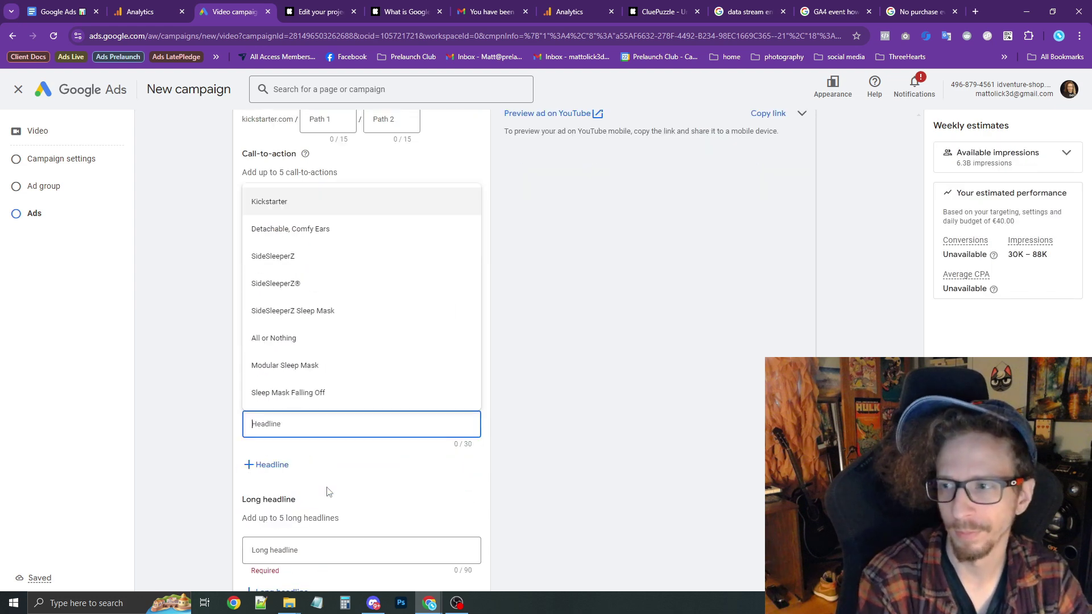
pyautogui.write('Wishlsit Now')
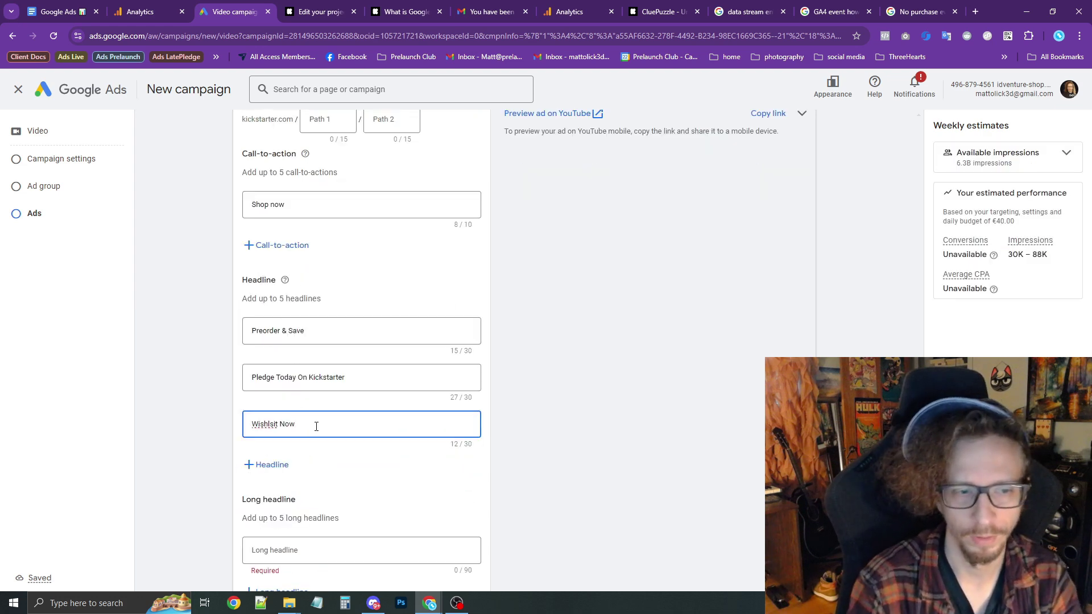
pyautogui.moveTo(316, 426); pyautogui.dragTo(183, 440)
pyautogui.press('BackSpace')
# Step: Enter "Upgrade Your Home With Candle Lightbulbs!" as the ad's long headline
pyautogui.scroll(-2, 276, 469)
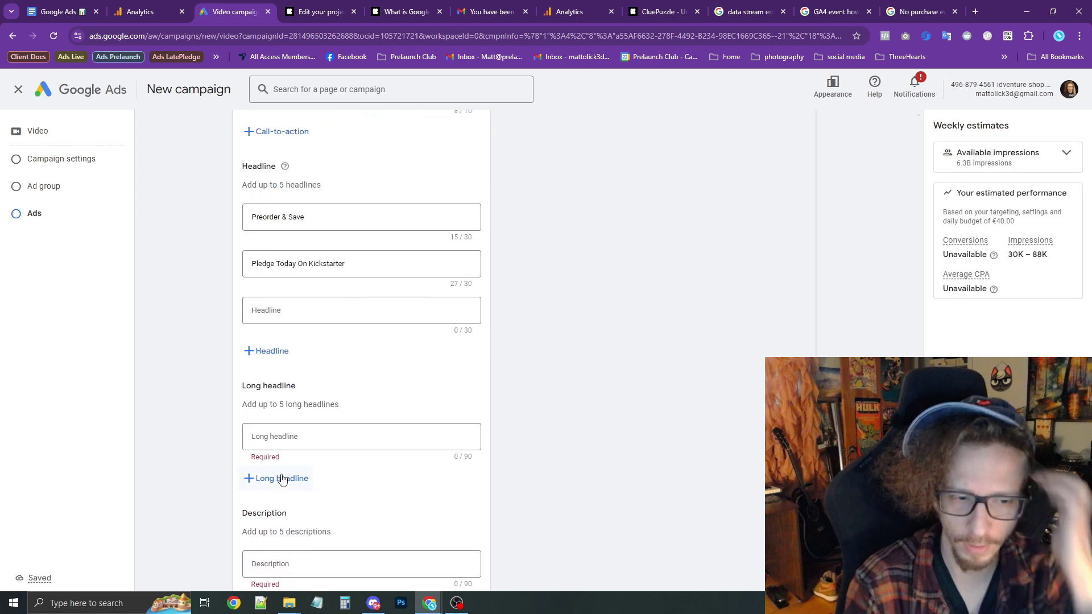
pyautogui.click(306, 446)
pyautogui.scroll(-1, 306, 446)
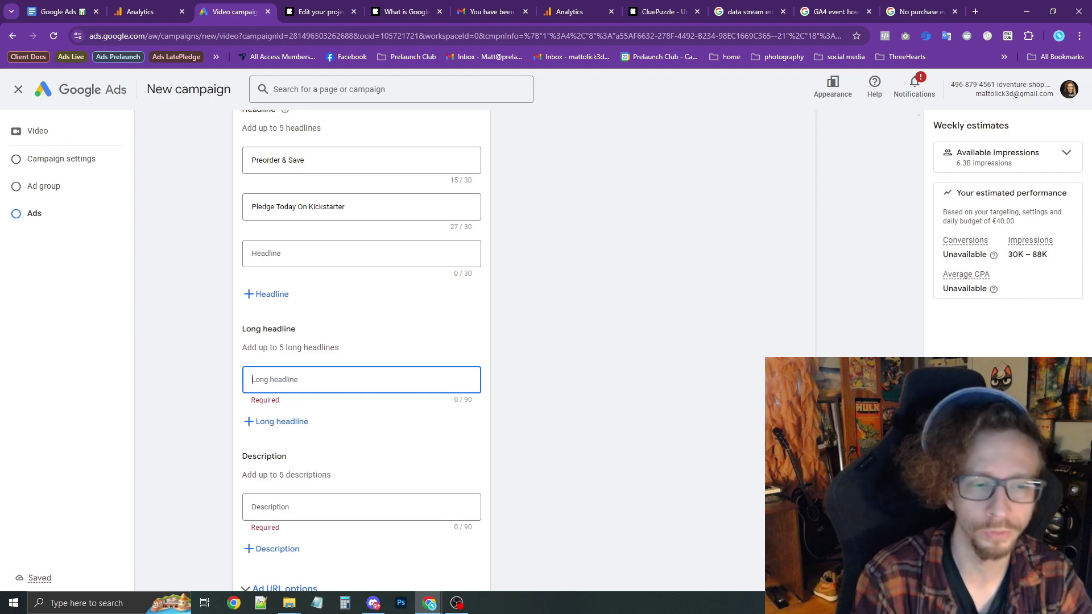
pyautogui.write('Up')
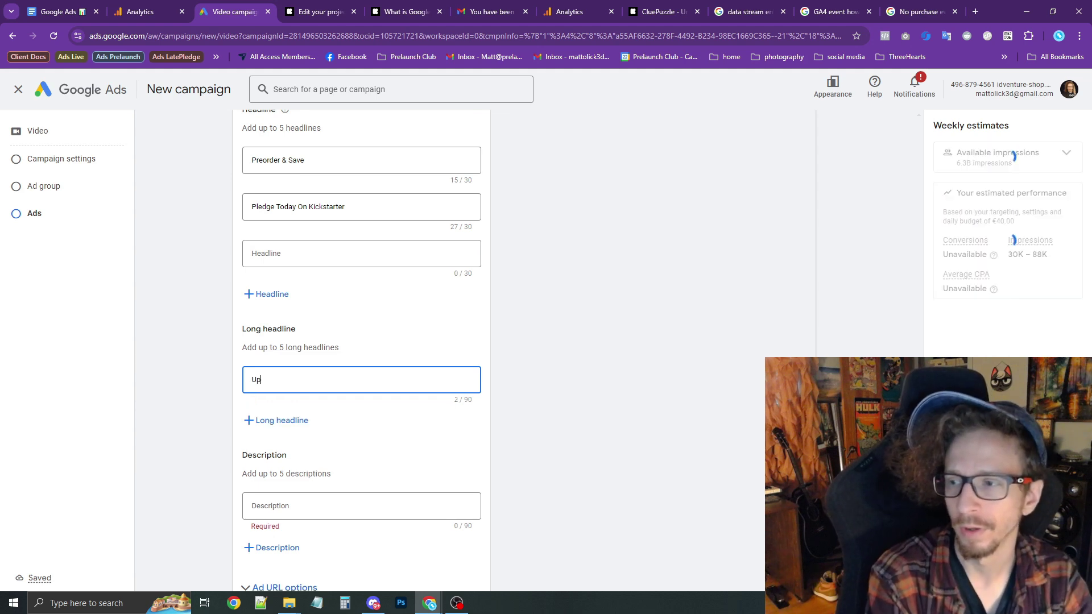
pyautogui.write('grade Your Home wit')
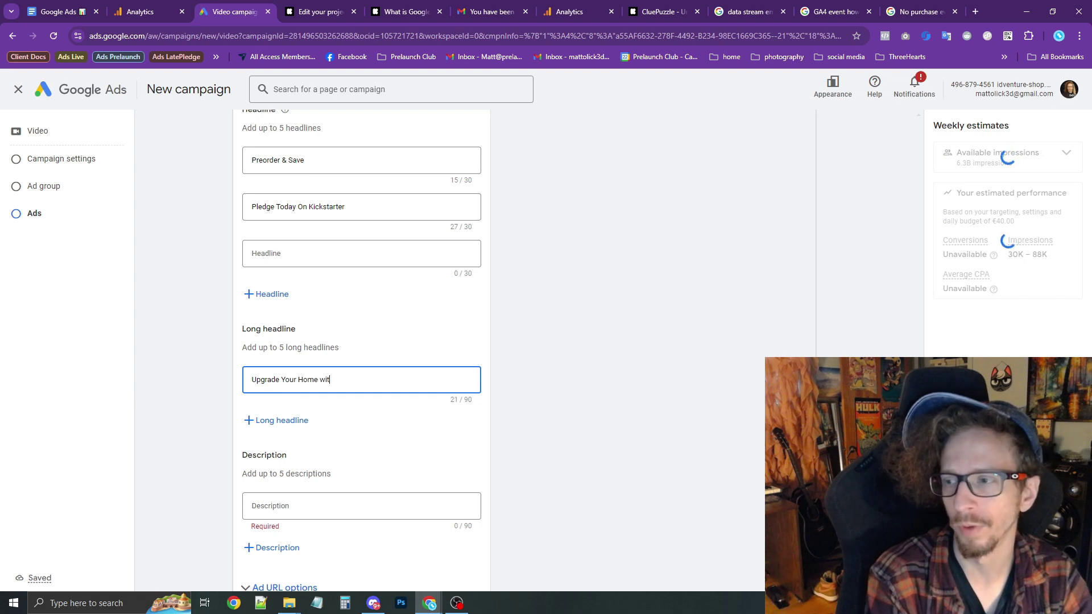
pyautogui.write('h Candle Light')
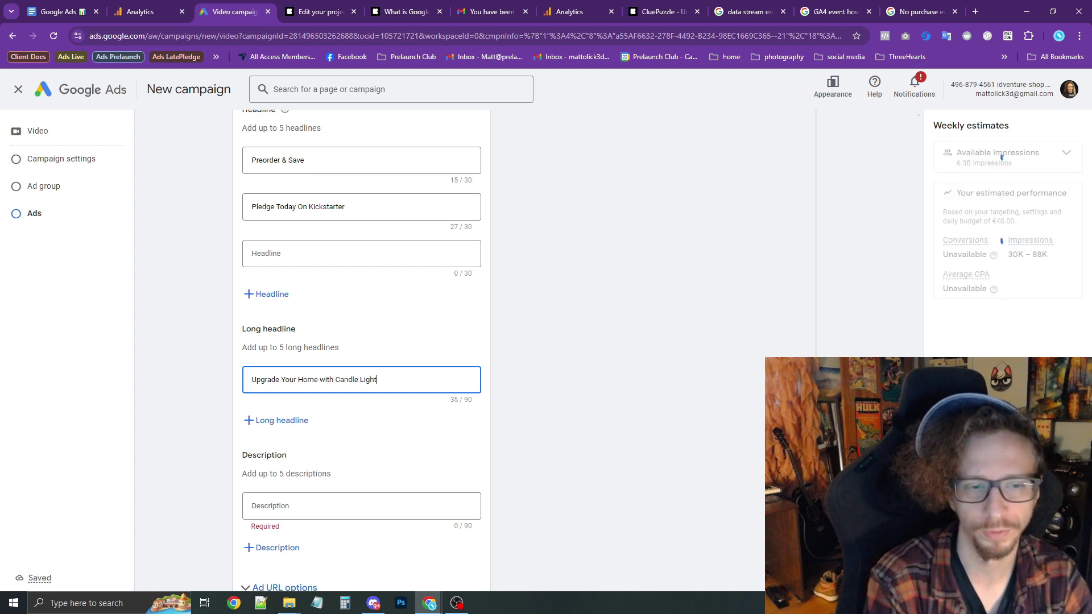
pyautogui.write('bulbs')
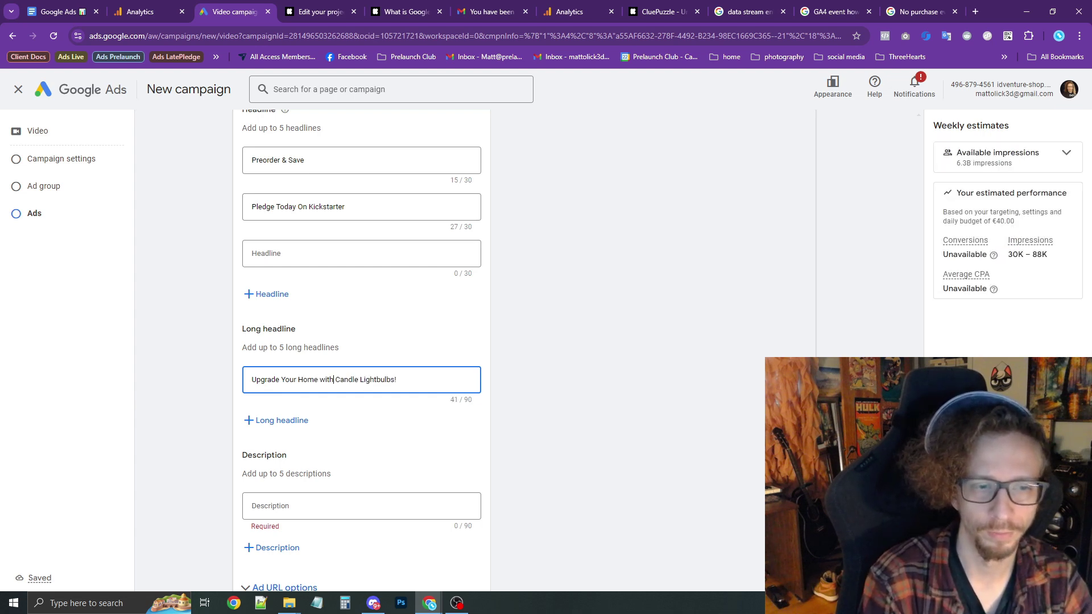
pyautogui.press('BackSpace')
pyautogui.write('W')
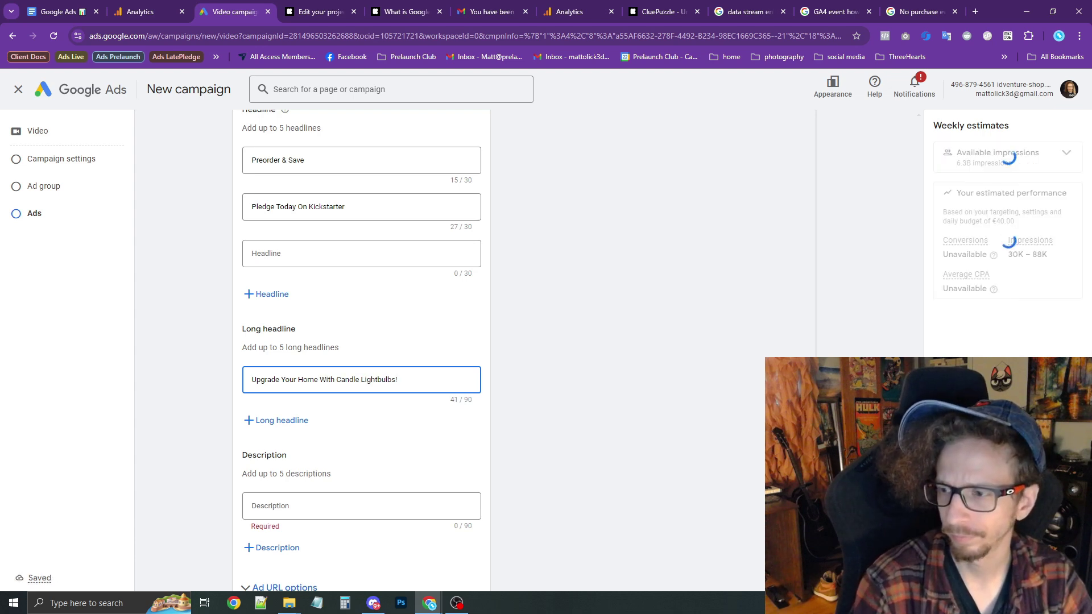
# Step: Enter the ad description "600%+ Funded. Special Kickstarter price and stretch goals. Don't miss out."
pyautogui.click(336, 506)
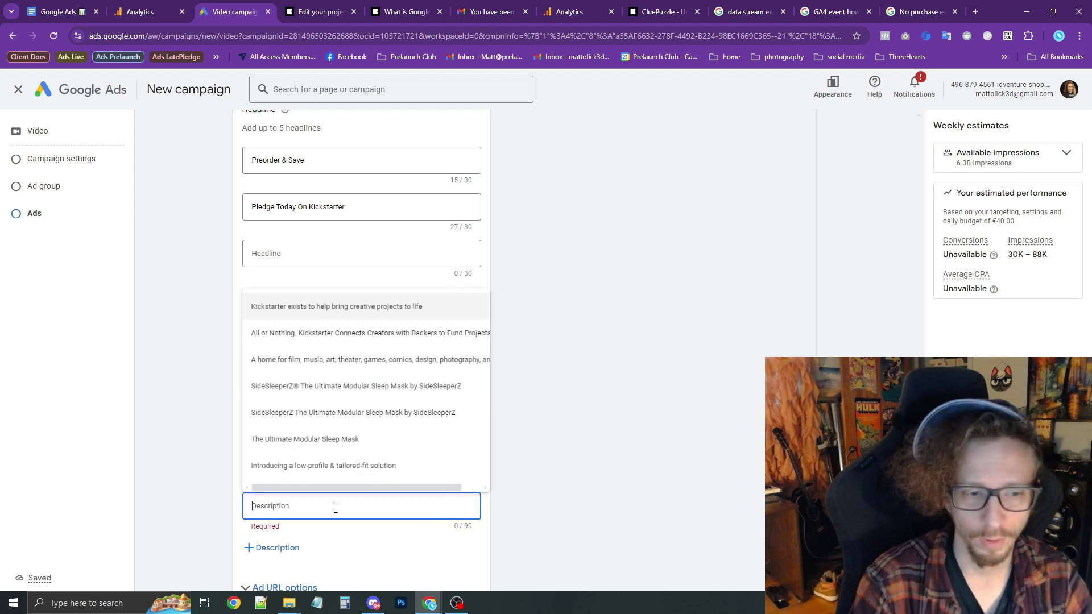
pyautogui.moveTo(379, 602)
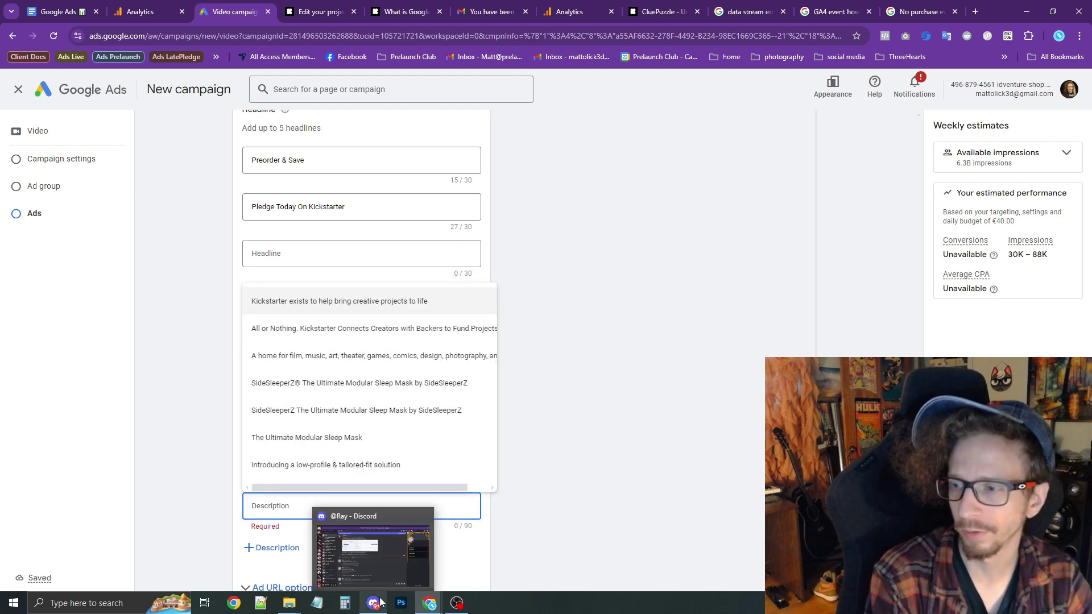
pyautogui.write('6')
pyautogui.press('BackSpace')
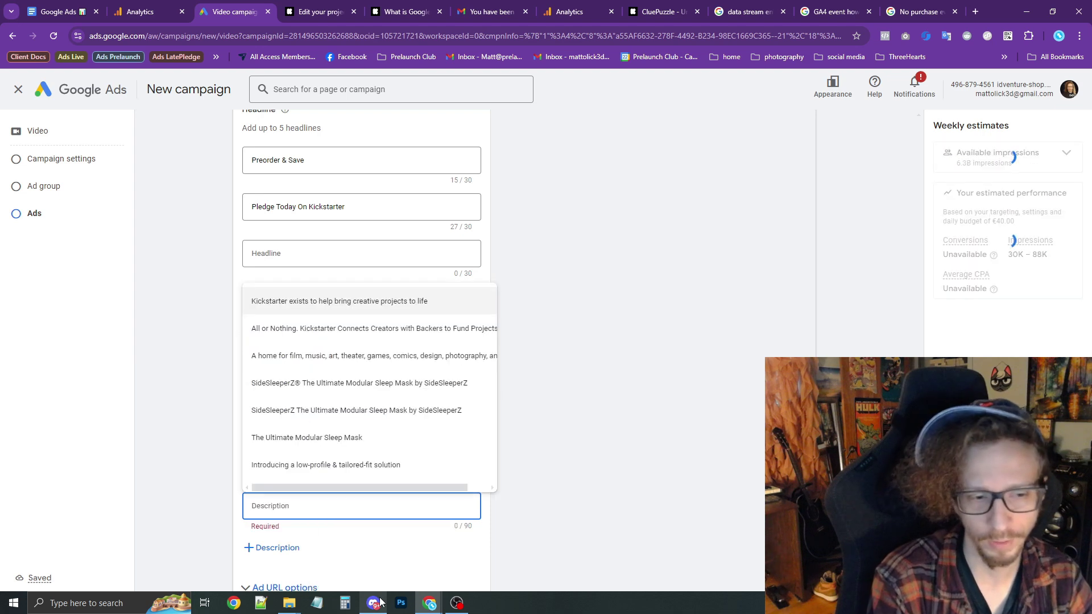
pyautogui.write('600%')
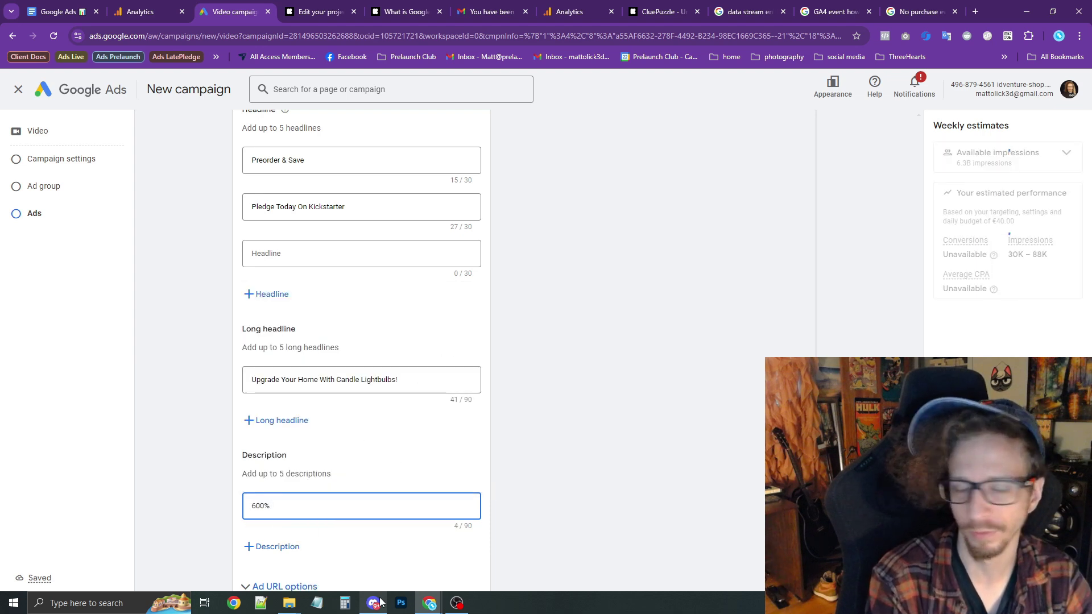
pyautogui.write('+ Fuinded')
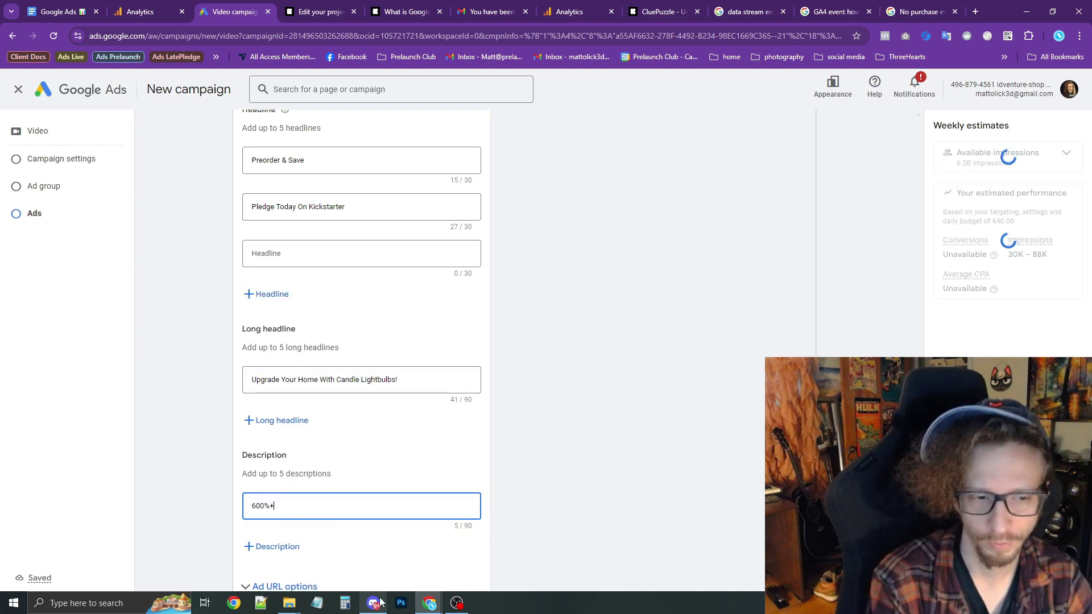
pyautogui.press('BackSpace')
pyautogui.press('BackSpace')
pyautogui.press('BackSpace')
pyautogui.press('BackSpace')
pyautogui.press('BackSpace')
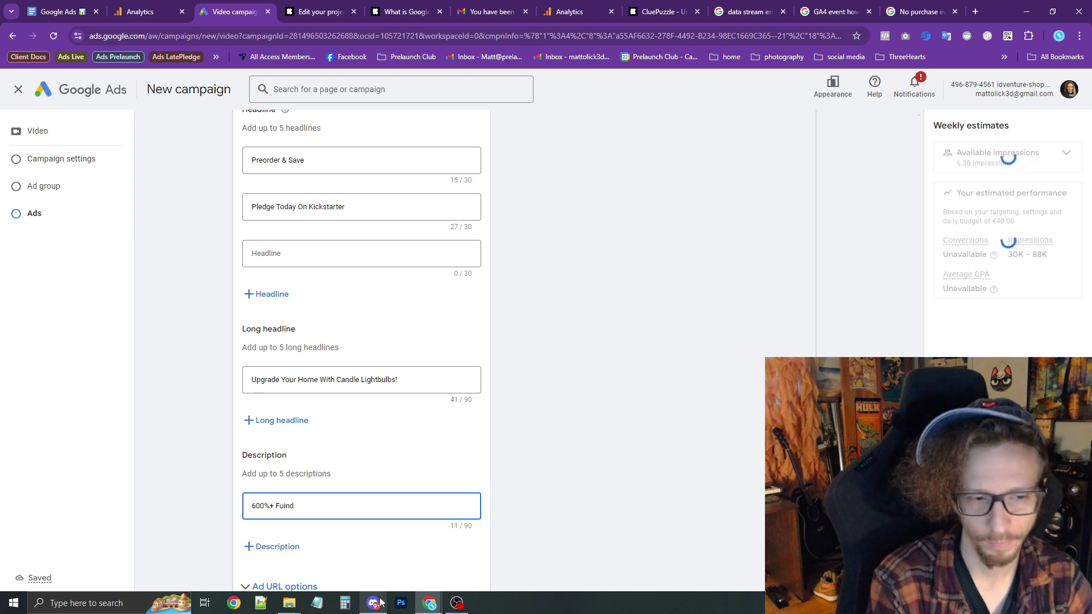
pyautogui.write('nded. Sp')
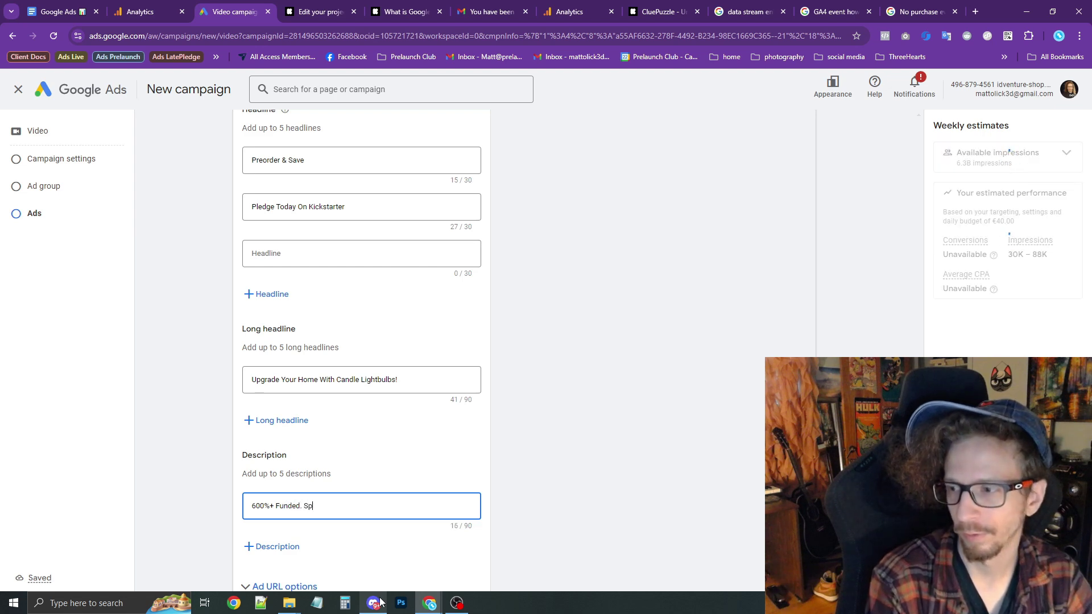
pyautogui.write('ecial Kickstarter price ')
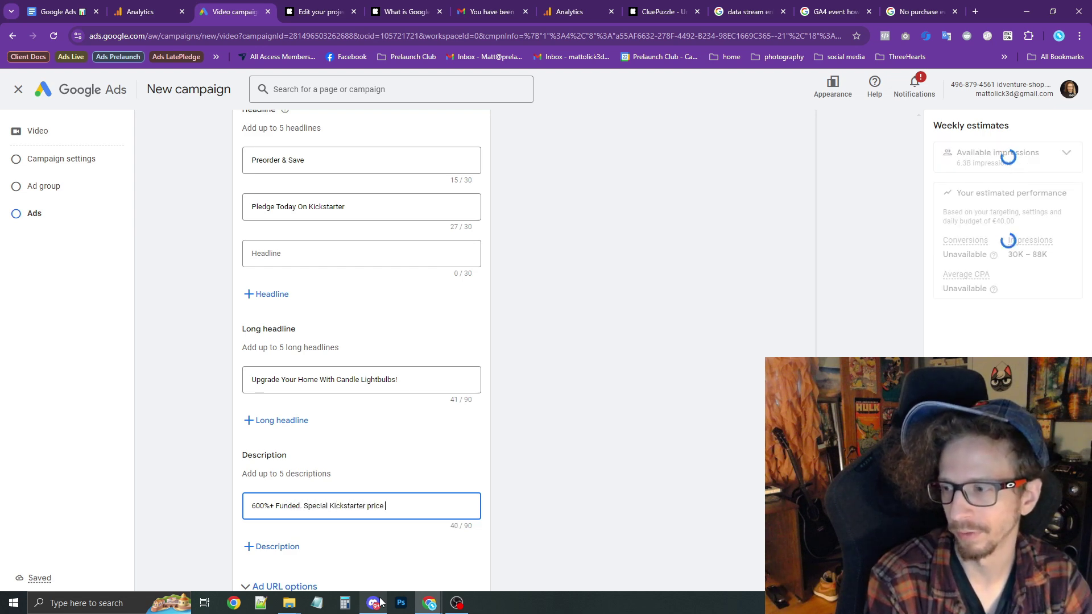
pyautogui.write("and stretch goals. Don't miss out.")
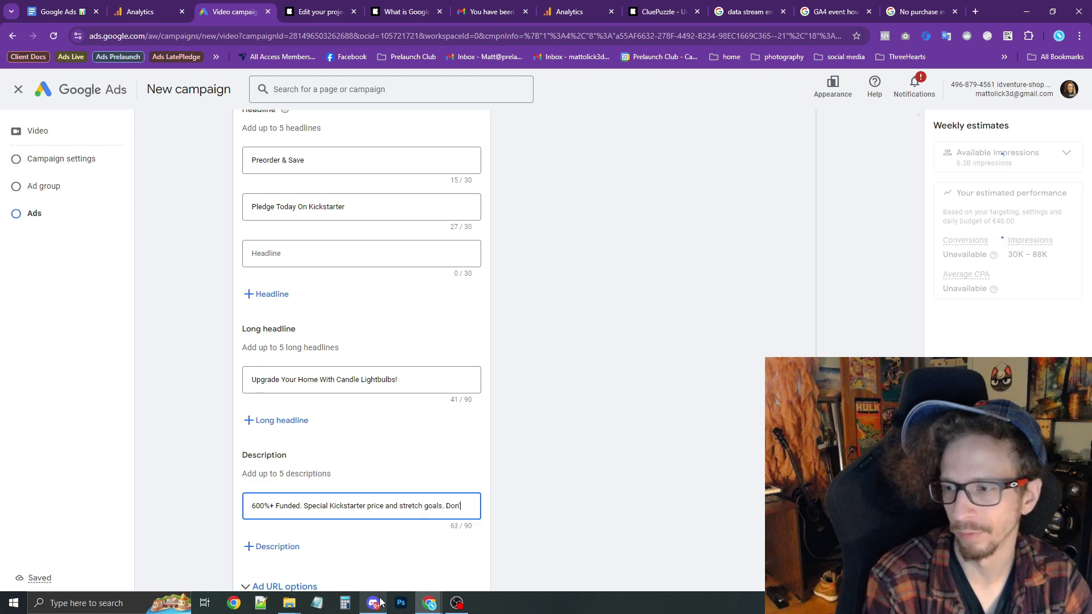
pyautogui.click(213, 459)
pyautogui.scroll(-4, 214, 458)
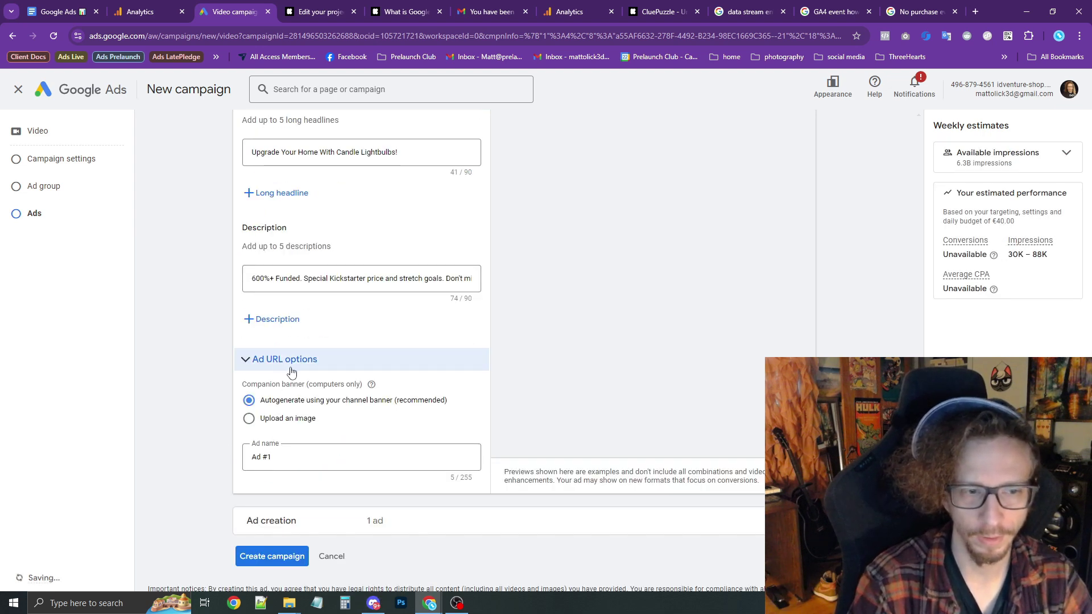
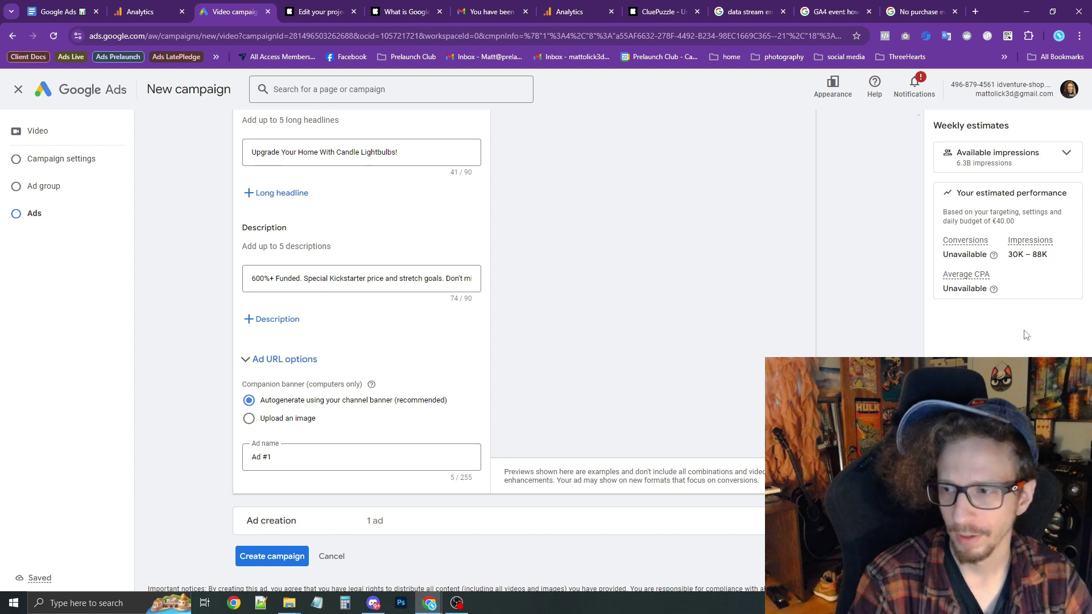
# Step: Leave the video campaign setup without publishing it, and start creating another new campaign
pyautogui.click(16, 89)
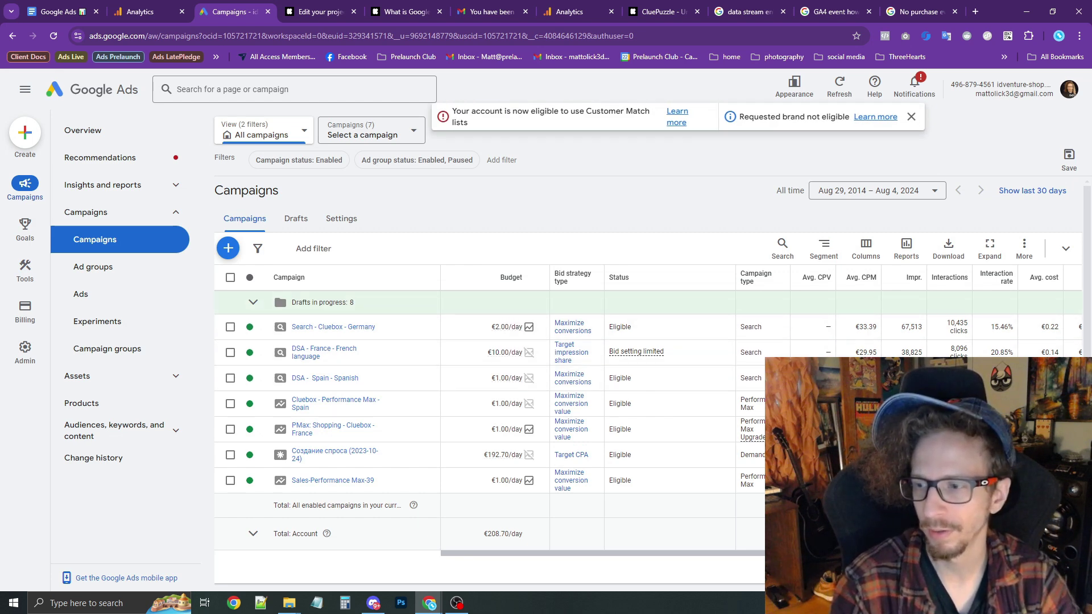
pyautogui.click(223, 254)
pyautogui.click(323, 262)
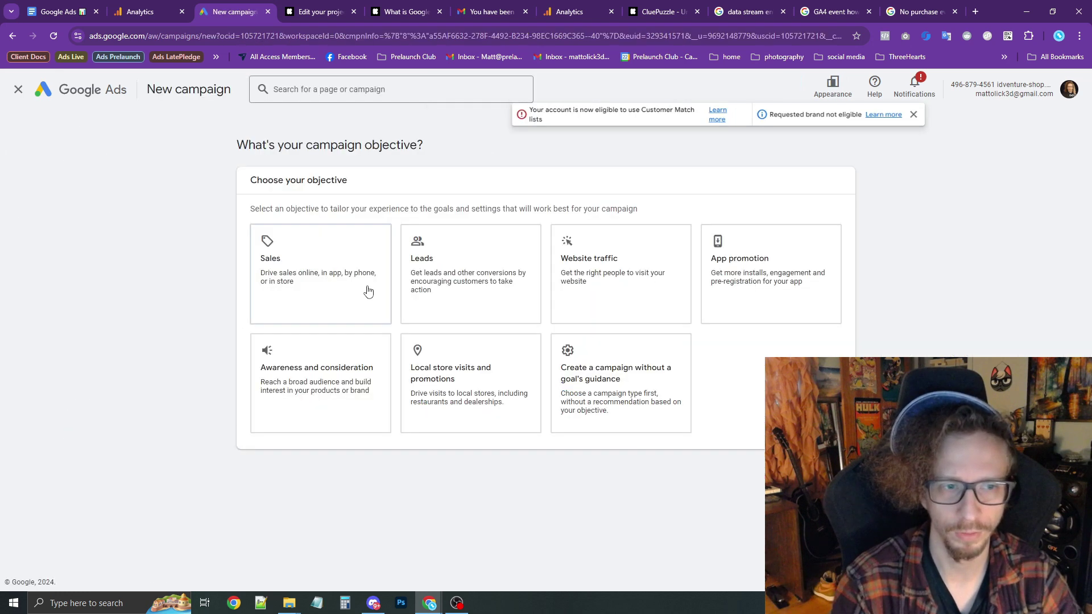
# Step: Choose Sales as the new campaign's objective and Performance Max as its type
pyautogui.click(335, 279)
pyautogui.scroll(-3, 736, 442)
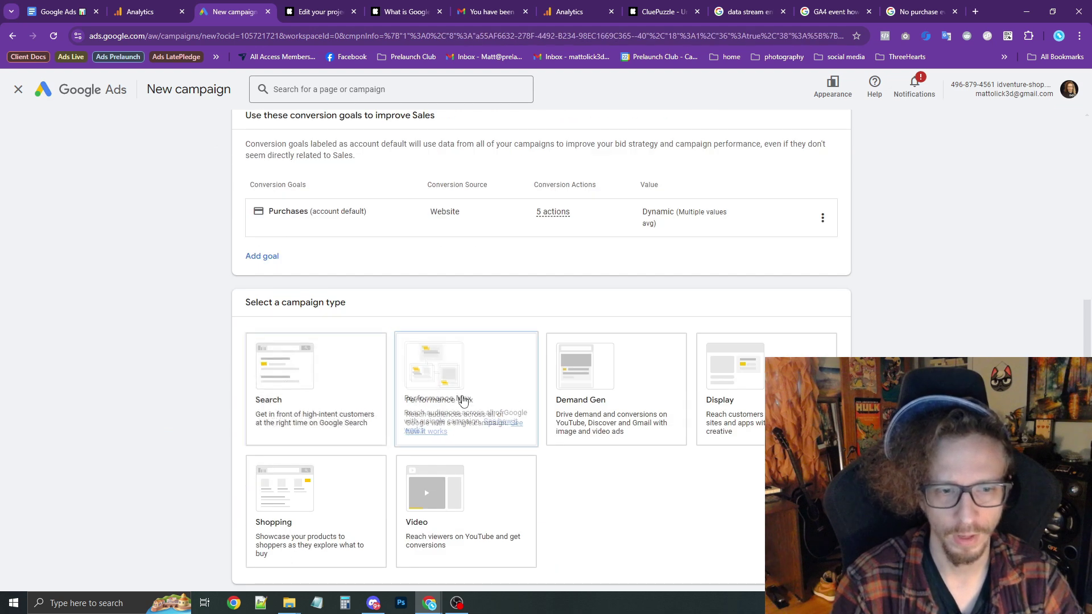
pyautogui.moveTo(455, 388); pyautogui.dragTo(459, 390)
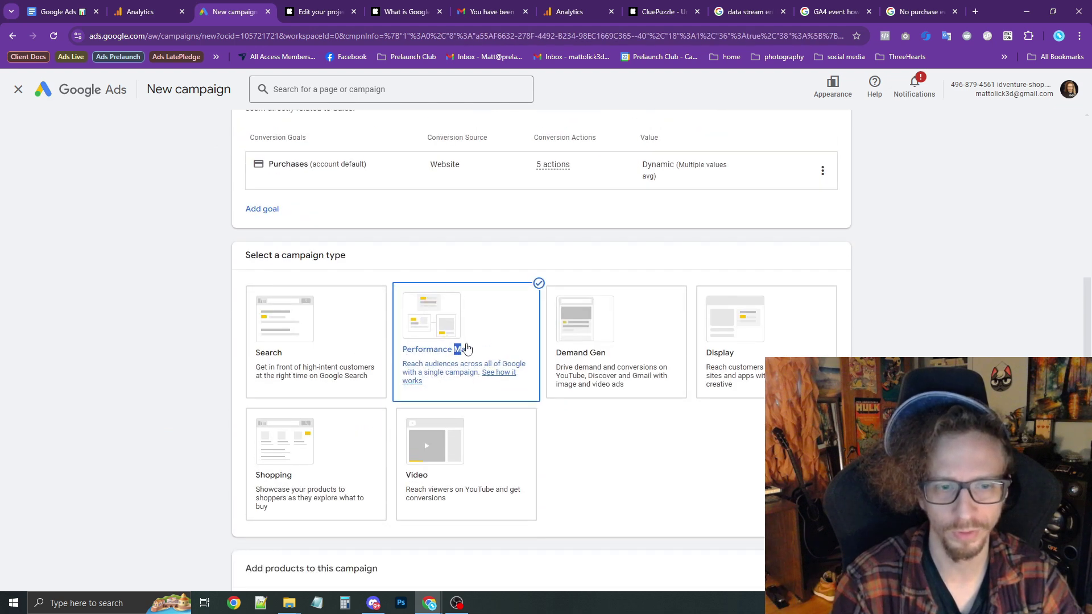
# Step: Turn off advertising products from a Merchant Center account for this campaign
pyautogui.scroll(-5, 748, 512)
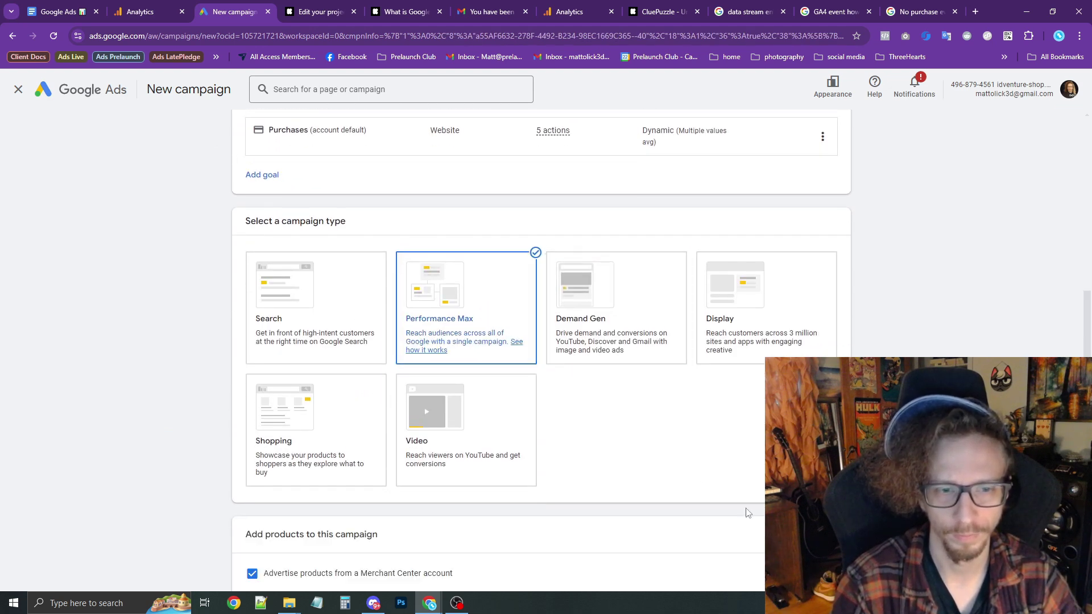
pyautogui.scroll(-1, 754, 516)
pyautogui.moveTo(345, 453); pyautogui.dragTo(170, 473)
pyautogui.click(252, 306)
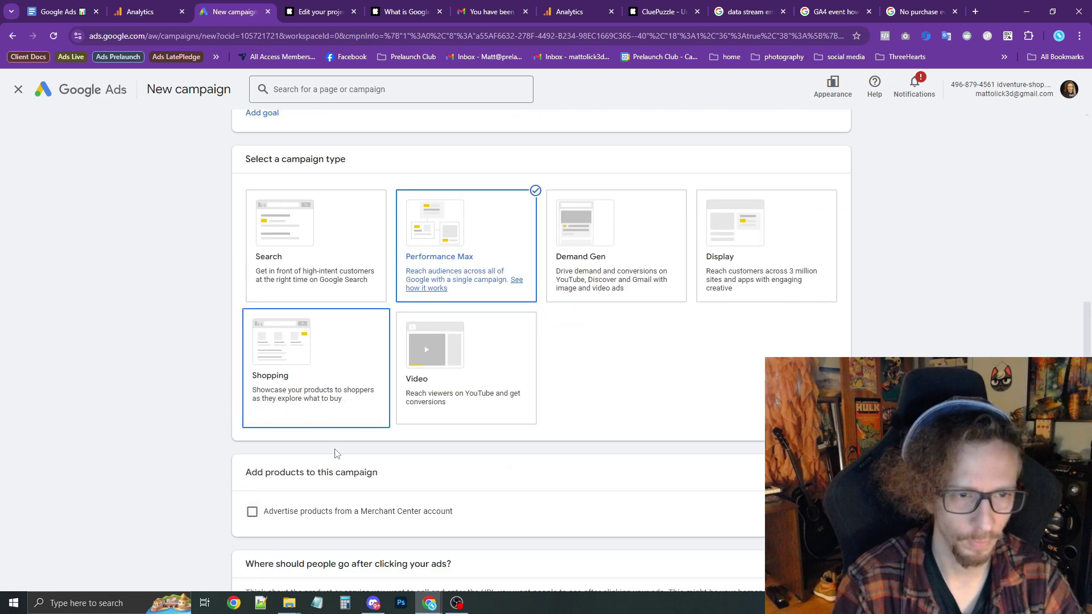
# Step: Copy the address of the CluePuzzle Kickstarter project page and enter it as the campaign's final URL
pyautogui.click(340, 407)
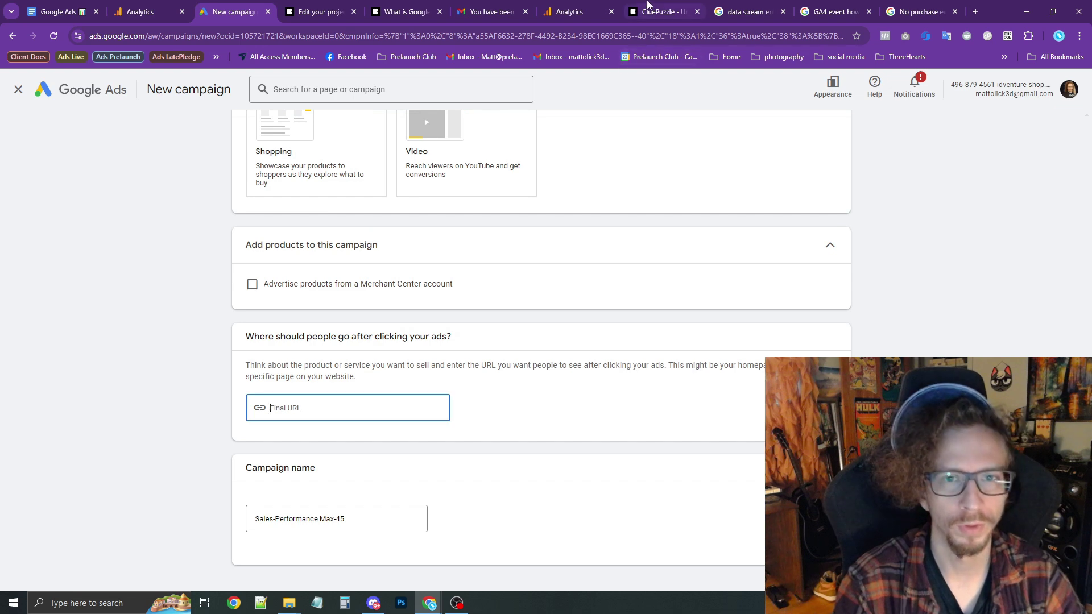
pyautogui.click(647, 7)
pyautogui.click(252, 36)
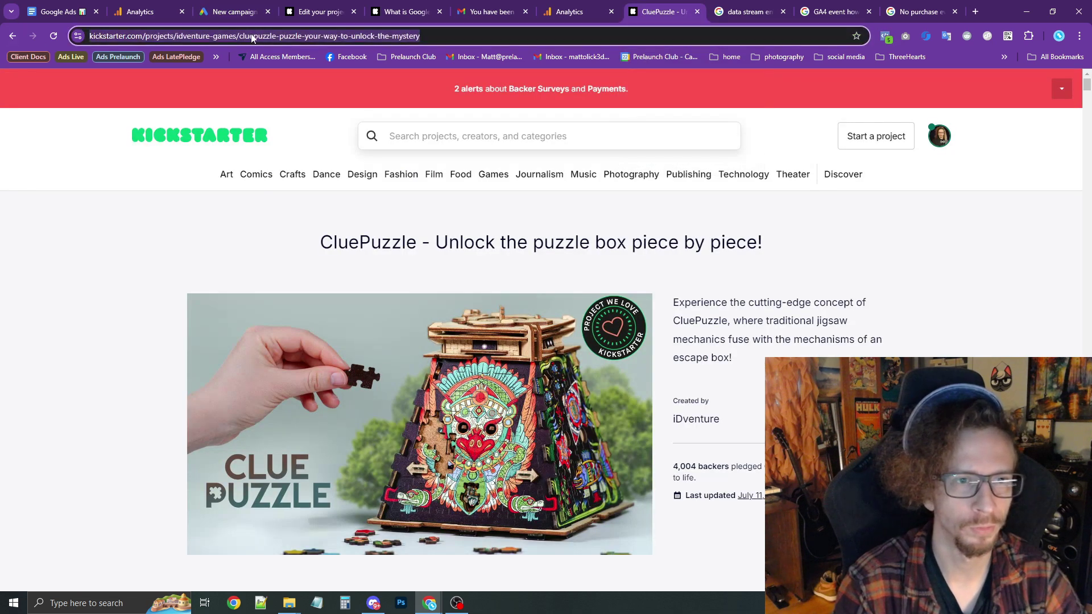
pyautogui.click(222, 9)
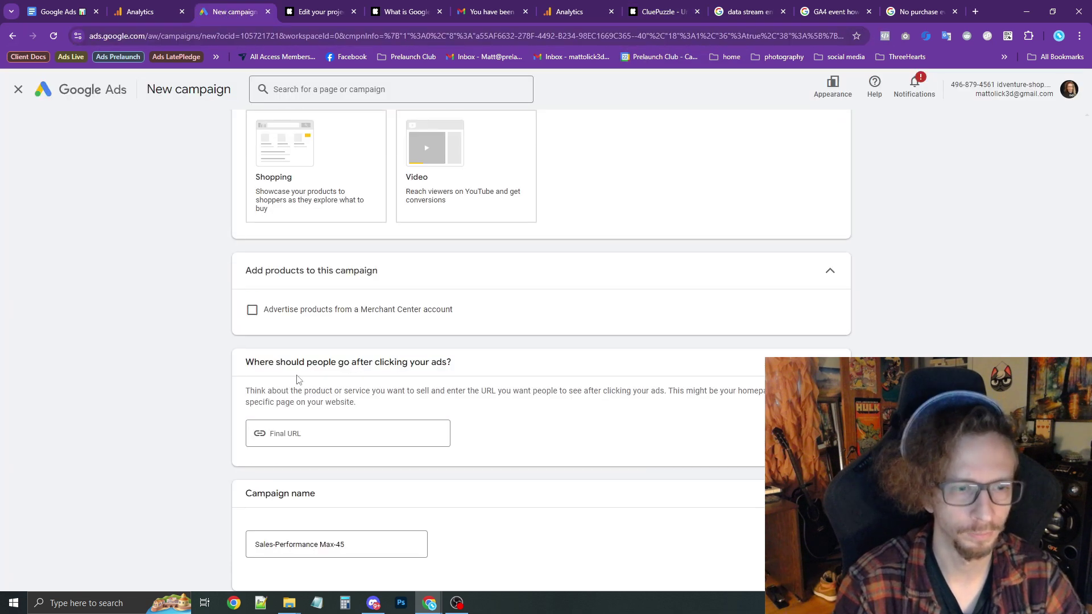
pyautogui.click(293, 445)
pyautogui.hotkey('ctrl', 'v')
pyautogui.scroll(-2, 239, 421)
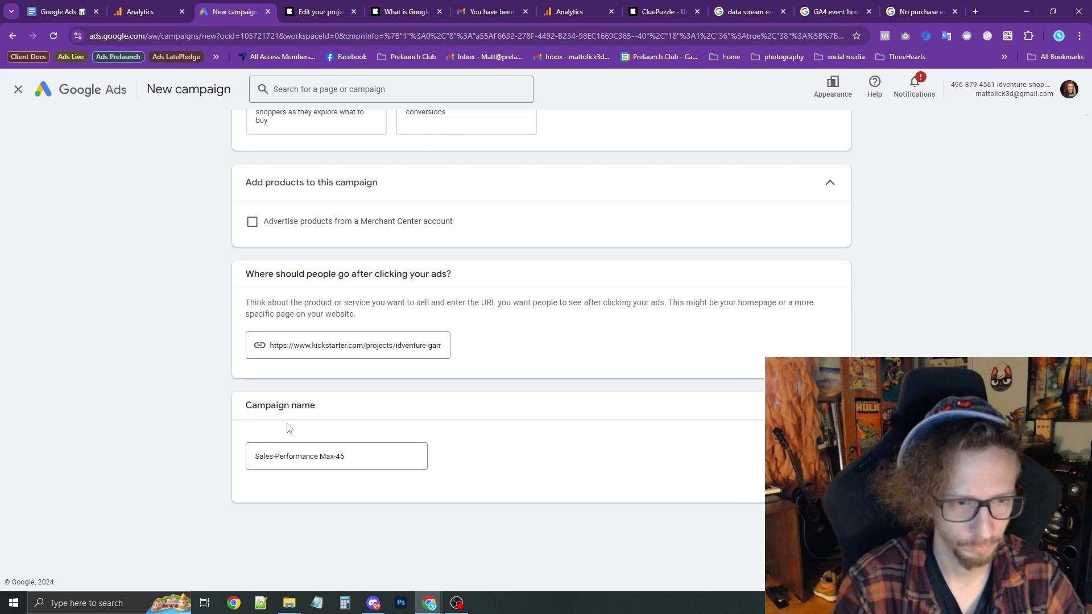
# Step: Name the campaign "Live KS - NA - Perf Max" and start it as a new campaign instead of resuming a saved draft
pyautogui.click(357, 466)
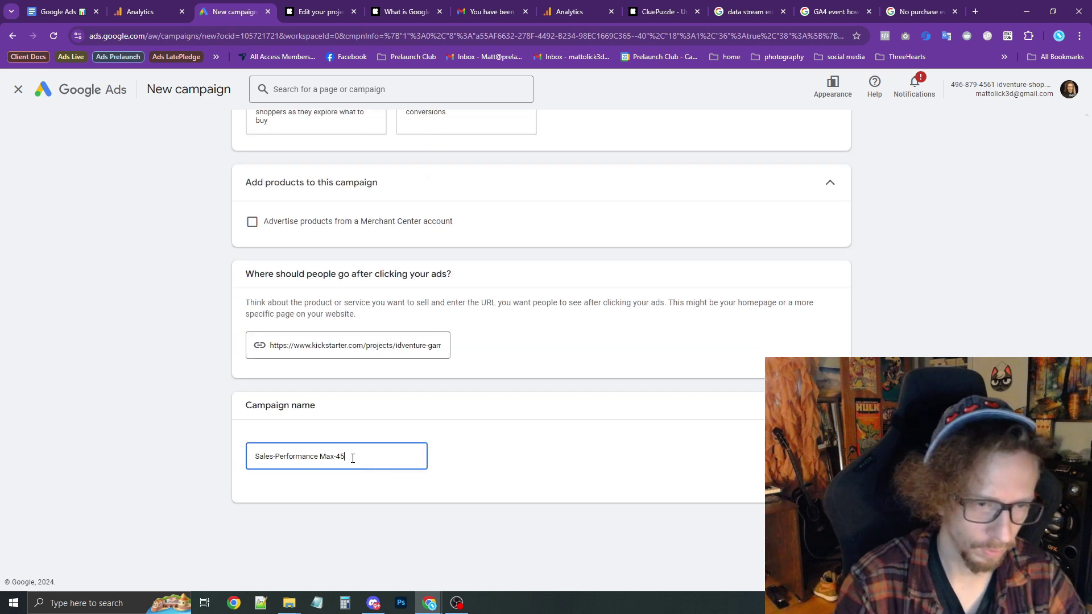
pyautogui.moveTo(349, 456); pyautogui.dragTo(231, 469)
pyautogui.write('Live KS ')
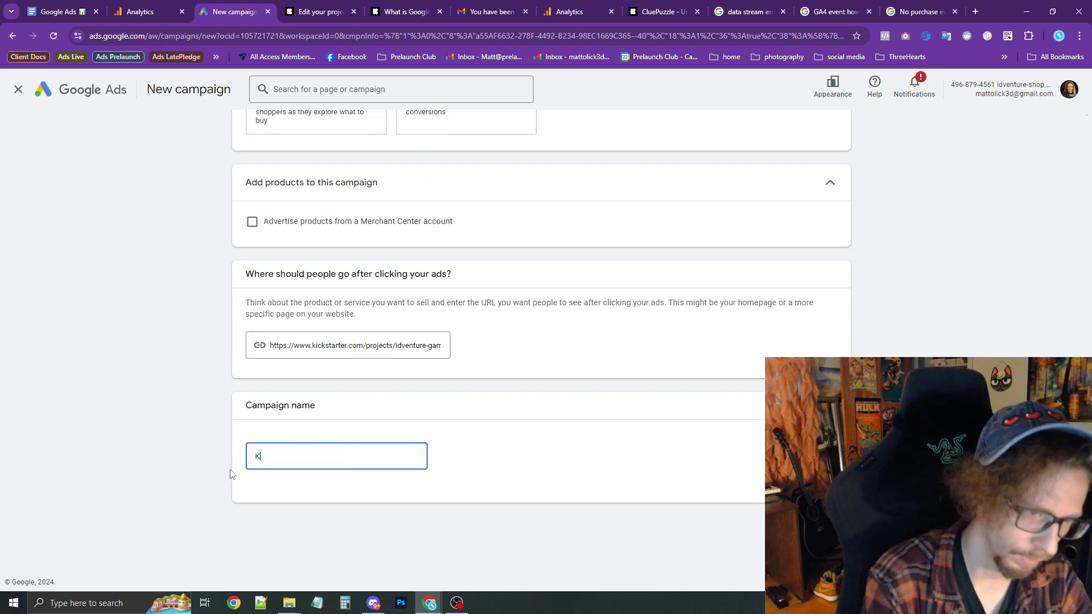
pyautogui.write('- U')
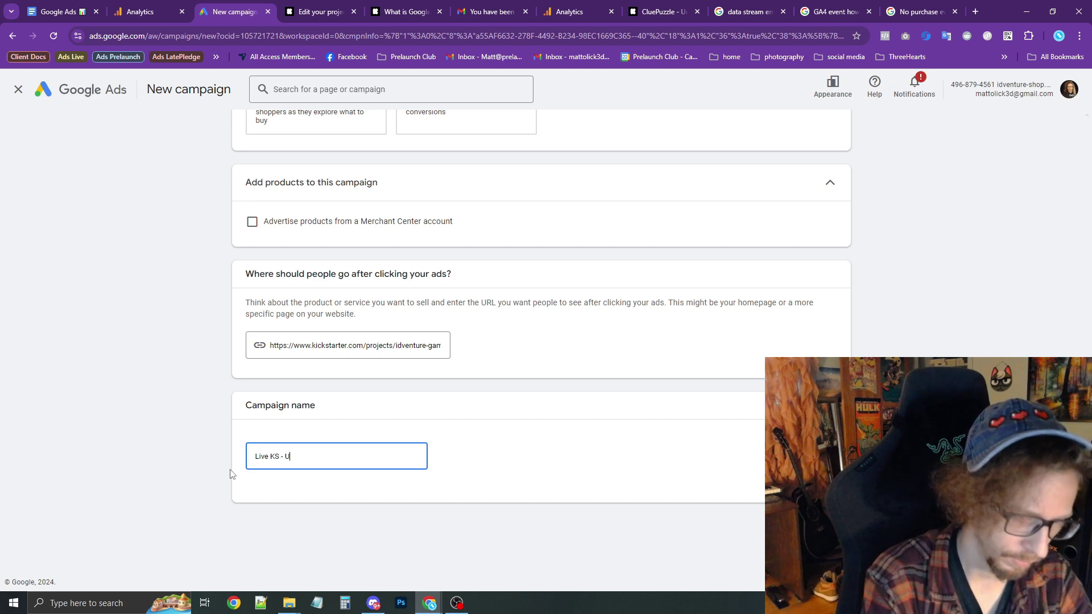
pyautogui.press('BackSpace')
pyautogui.write('NA - Perf Max')
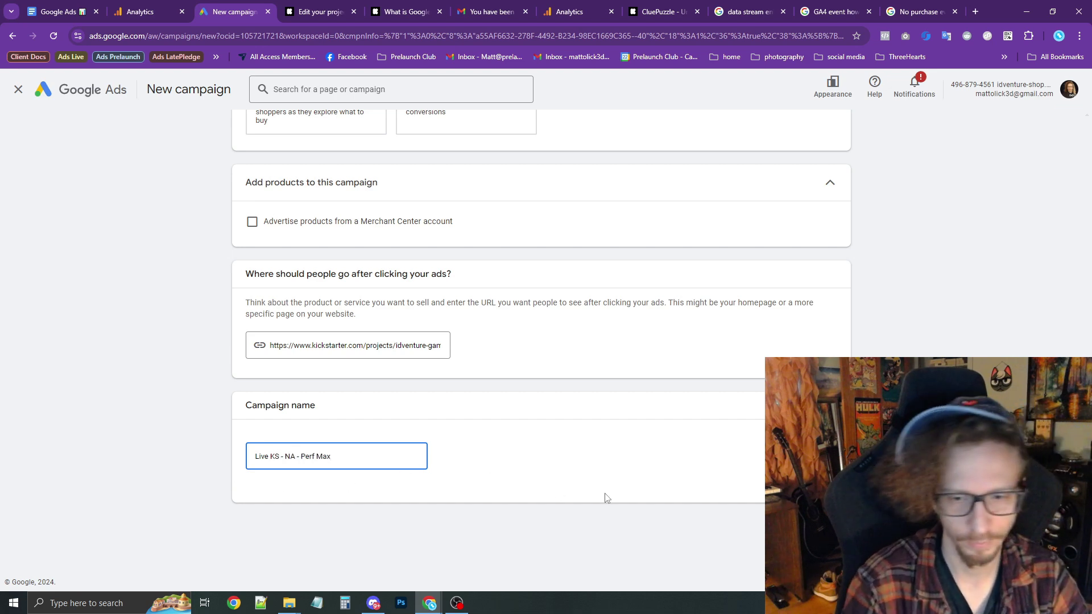
pyautogui.press('Return')
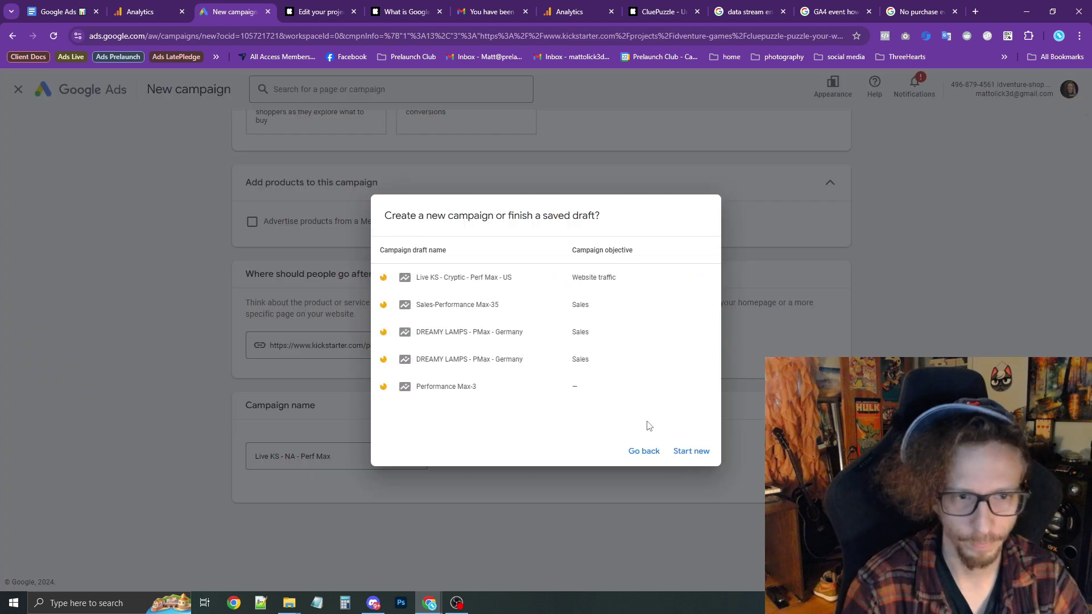
pyautogui.click(679, 453)
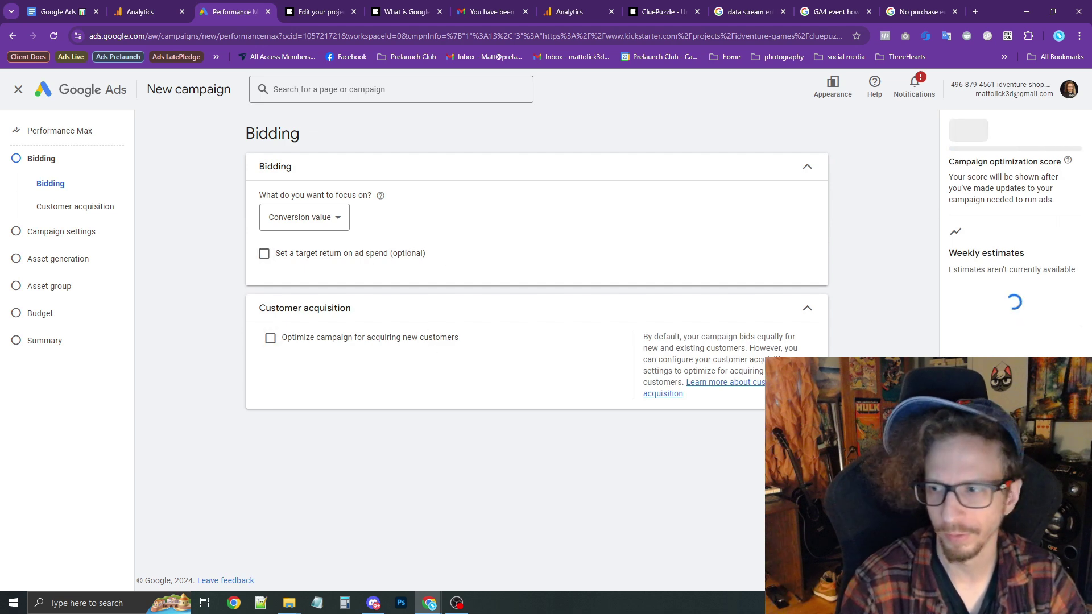
# Step: Accept the conversion value bidding settings and target the campaign at the United States and Canada
pyautogui.click(810, 430)
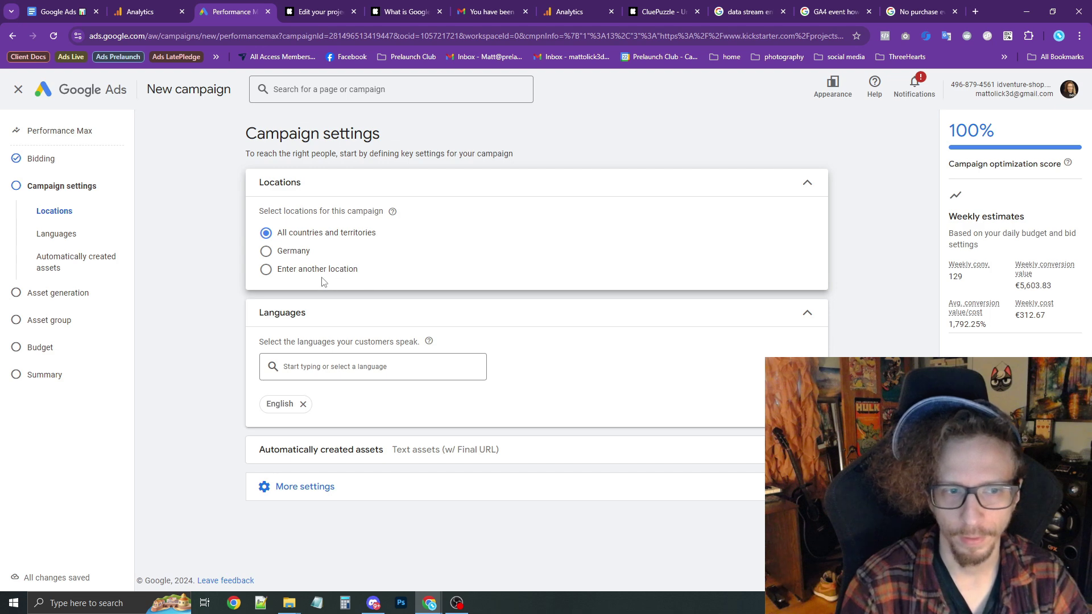
pyautogui.click(274, 274)
pyautogui.click(366, 303)
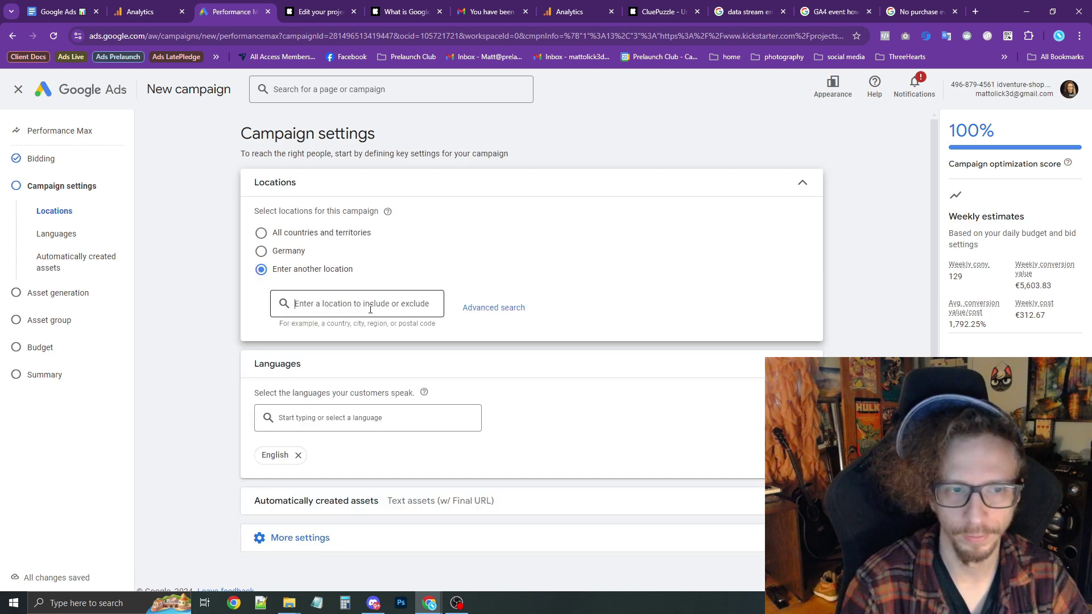
pyautogui.write('united states')
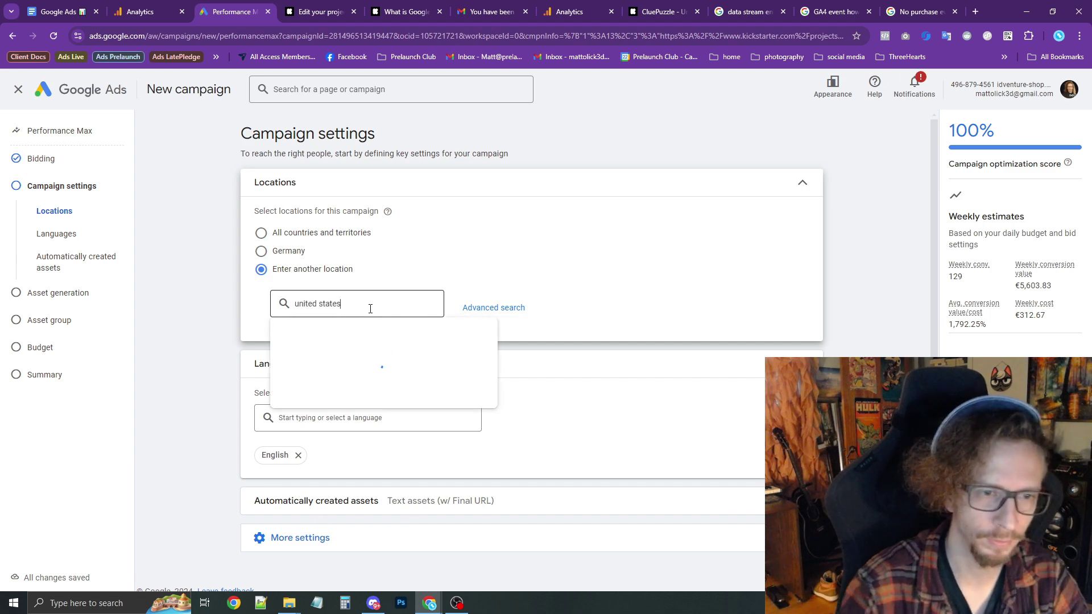
pyautogui.click(366, 340)
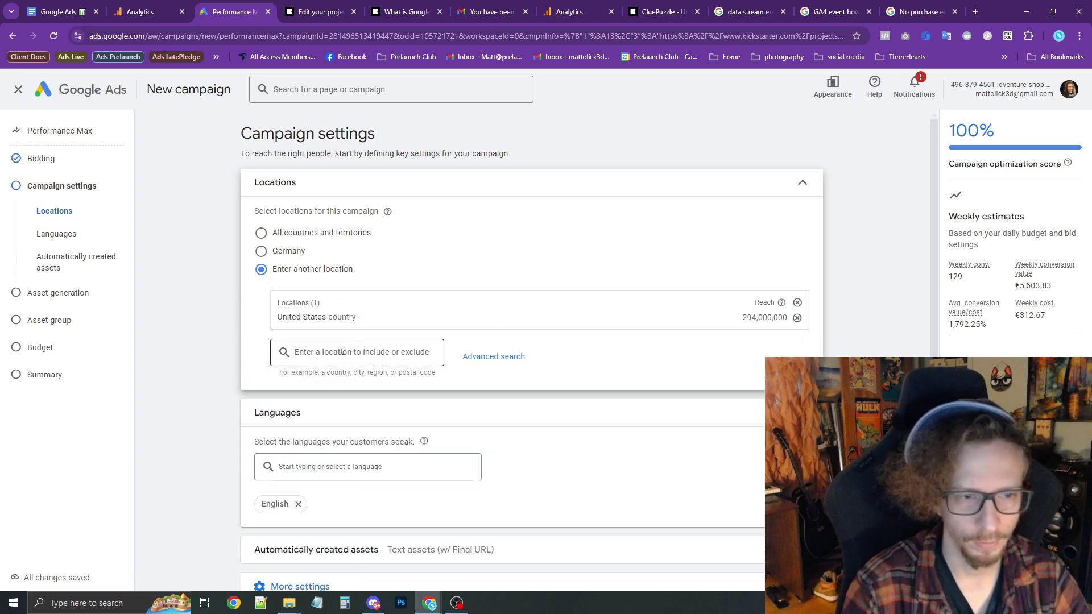
pyautogui.write('canada')
pyautogui.click(333, 388)
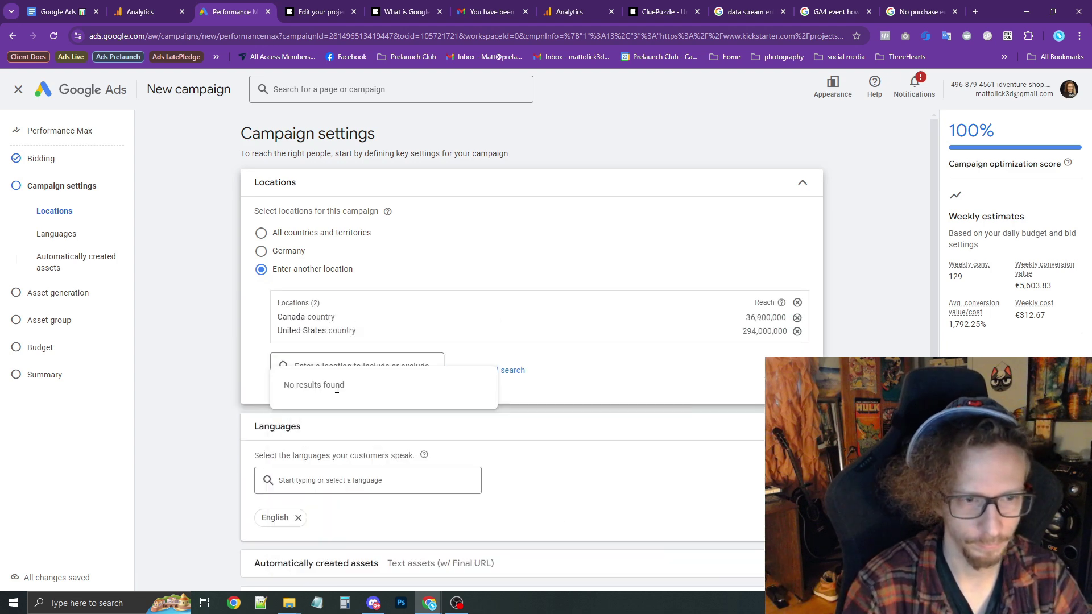
# Step: Turn off the automatically created text assets and final URL expansion, leaving English as the campaign language
pyautogui.scroll(-1, 221, 342)
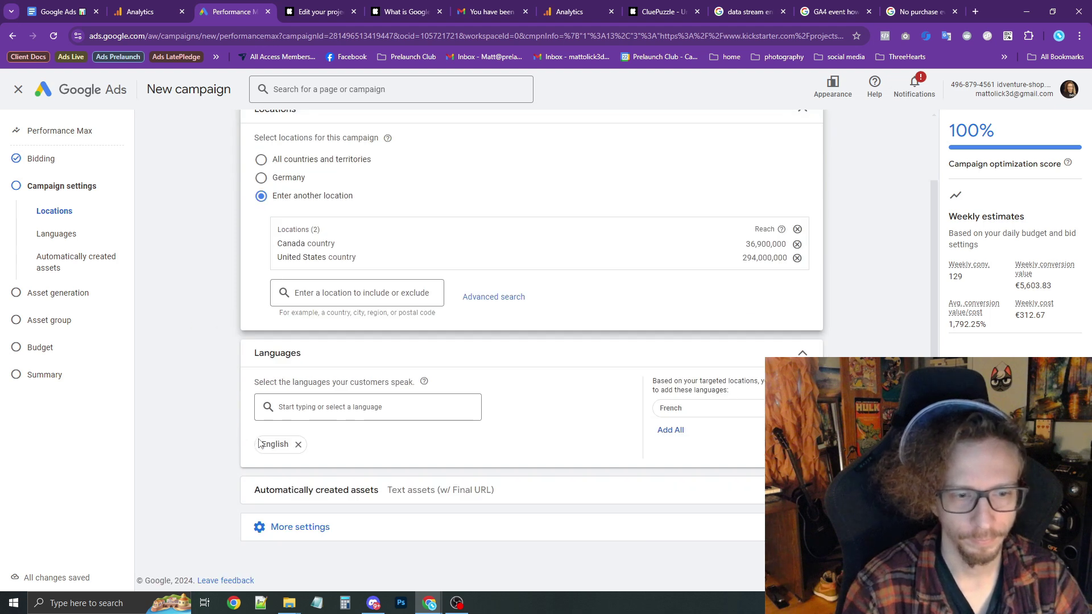
pyautogui.click(386, 500)
pyautogui.scroll(-3, 468, 497)
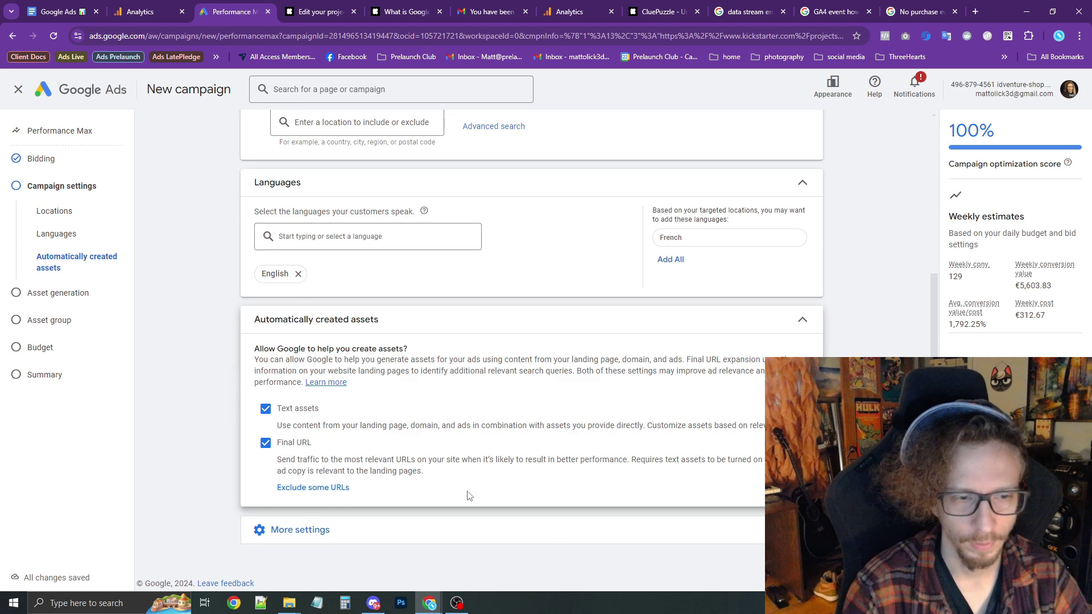
pyautogui.click(266, 409)
# Step: Expand and review the additional campaign settings, and continue to asset generation
pyautogui.click(281, 529)
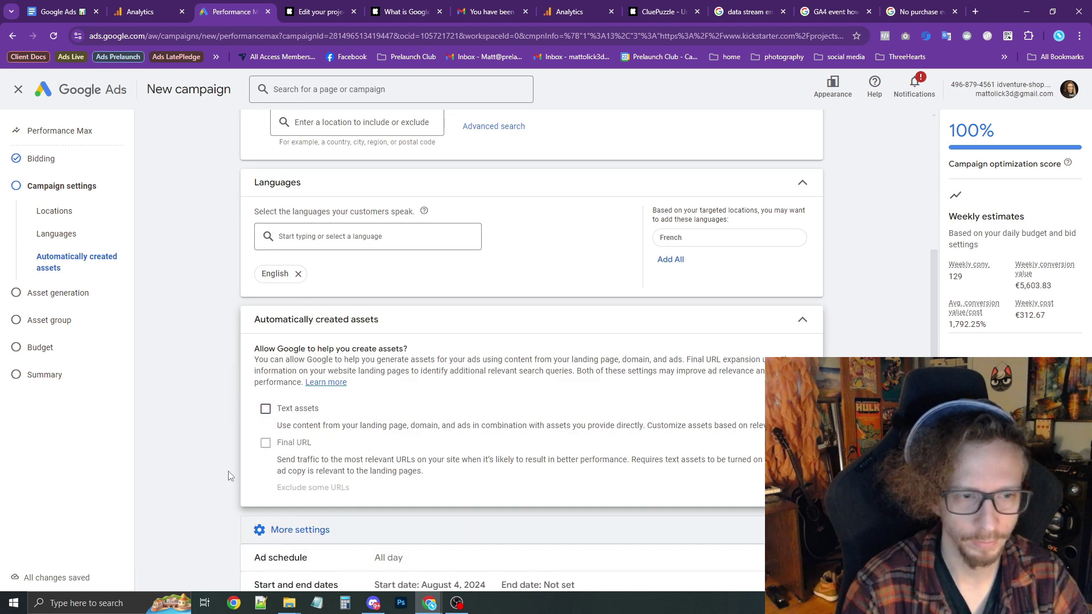
pyautogui.scroll(-3, 233, 476)
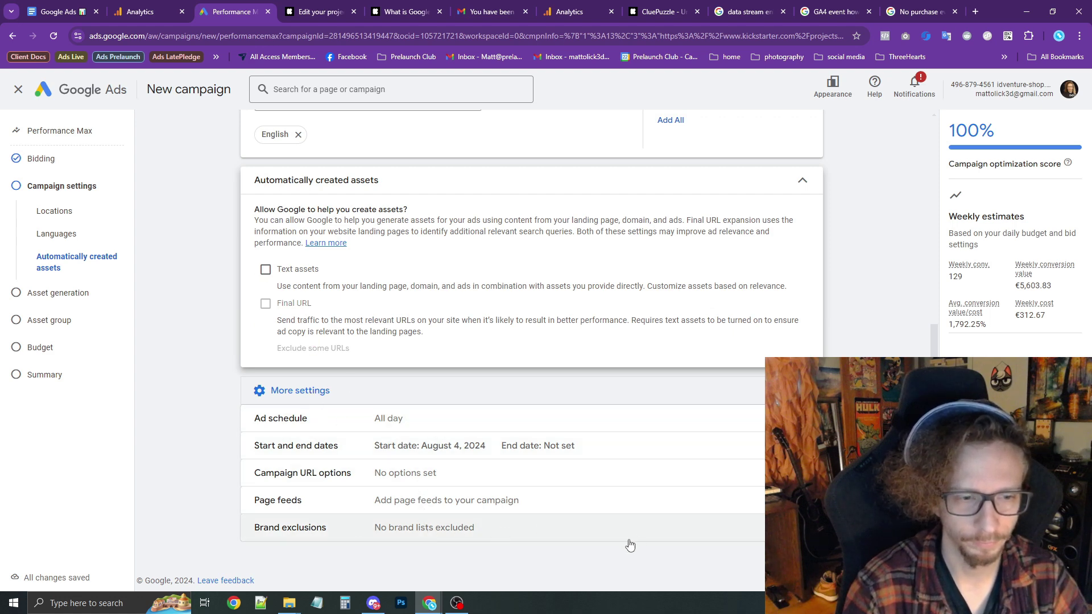
pyautogui.scroll(6, 629, 541)
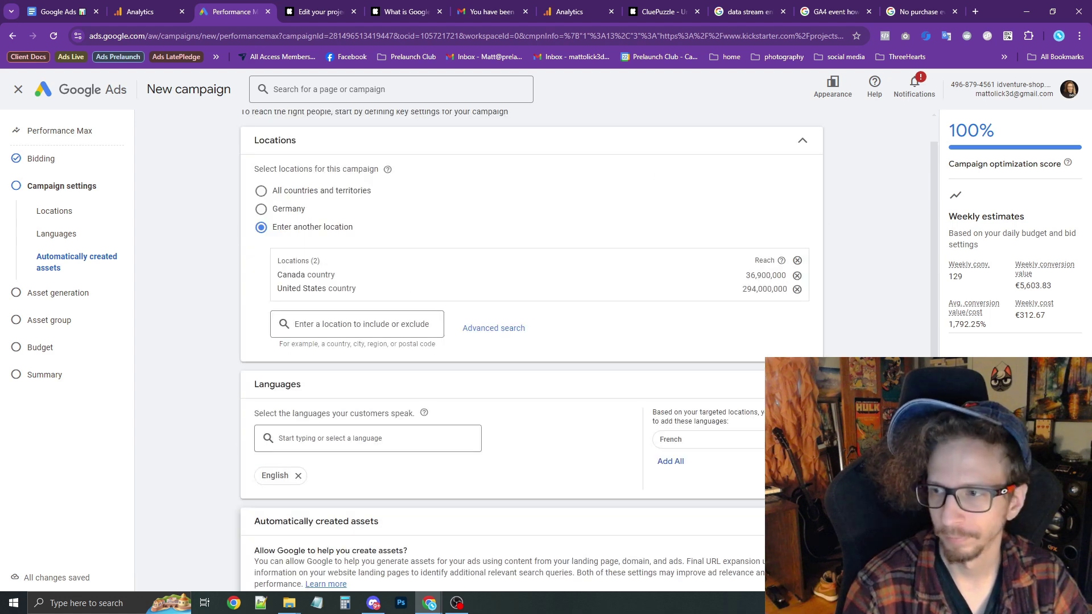
pyautogui.scroll(-6, 573, 456)
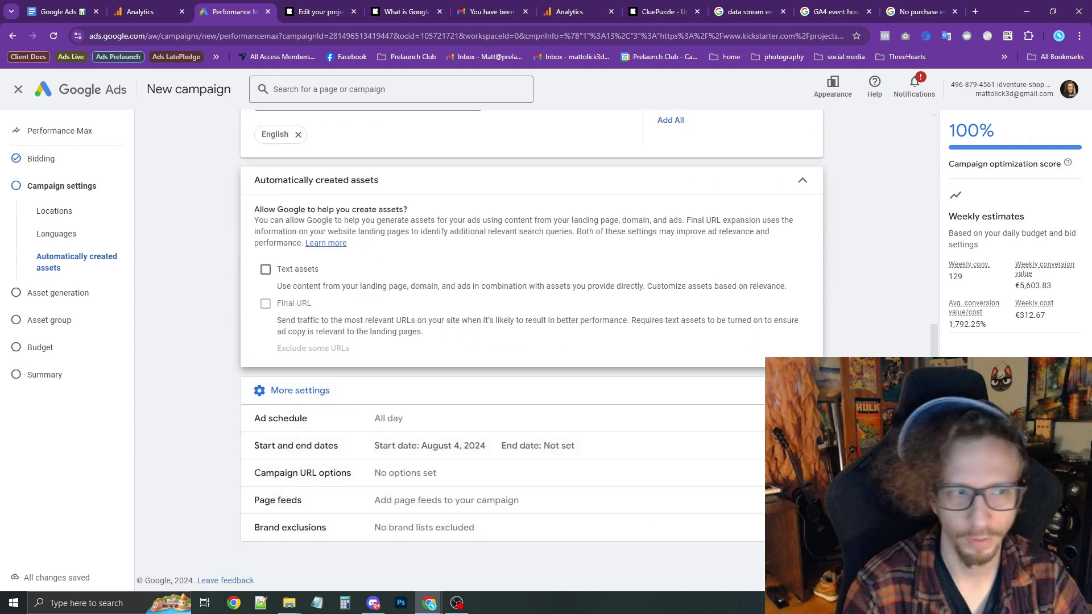
pyautogui.click(795, 566)
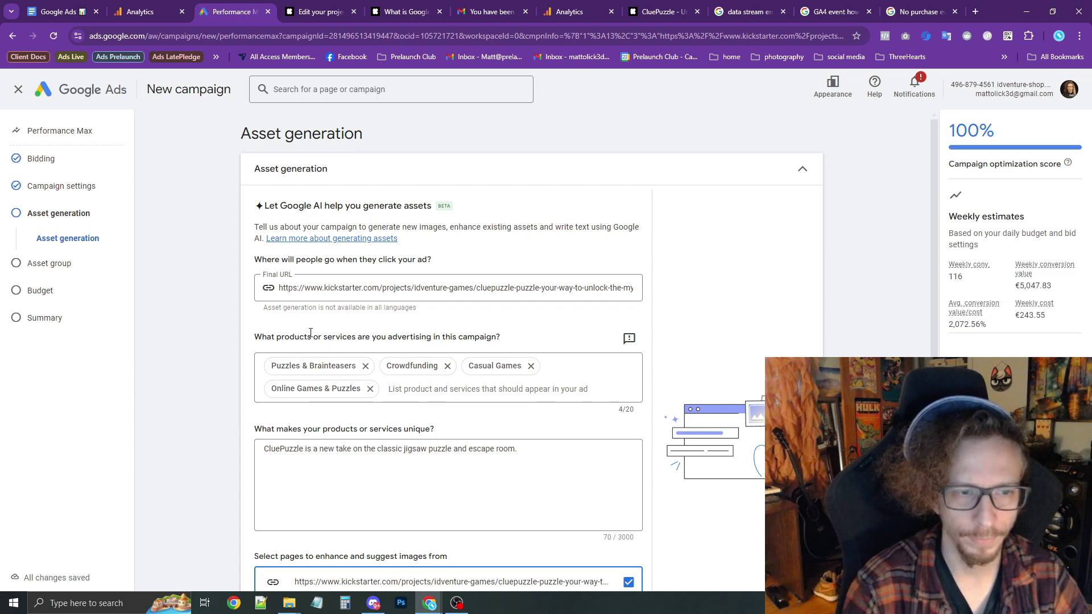
# Step: Review the AI asset generation form for the Kickstarter page and skip it to reach the asset group
pyautogui.moveTo(308, 337); pyautogui.dragTo(511, 340)
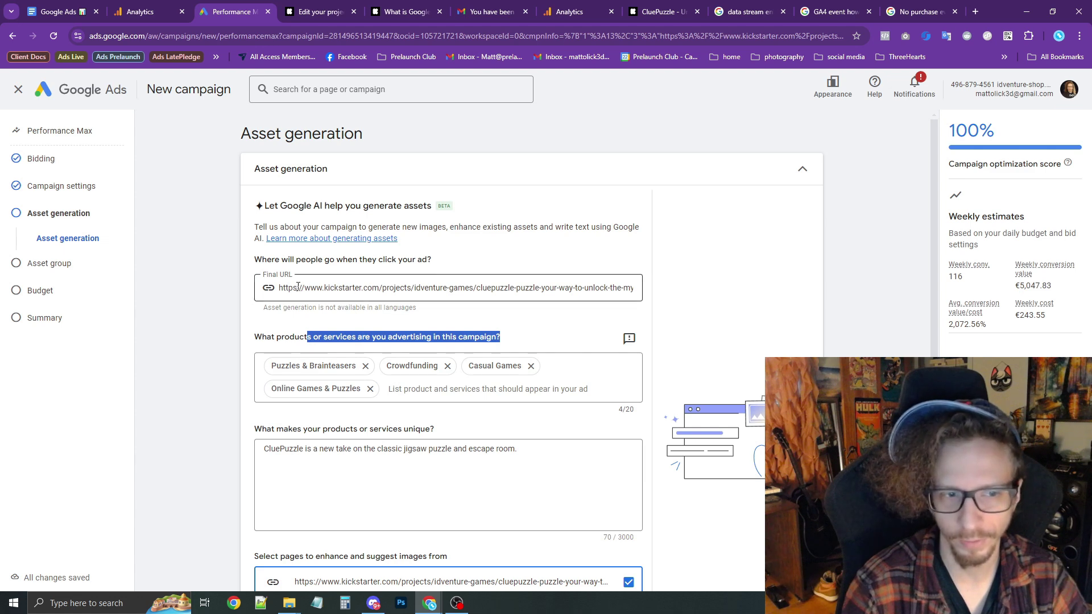
pyautogui.moveTo(298, 288); pyautogui.dragTo(283, 289)
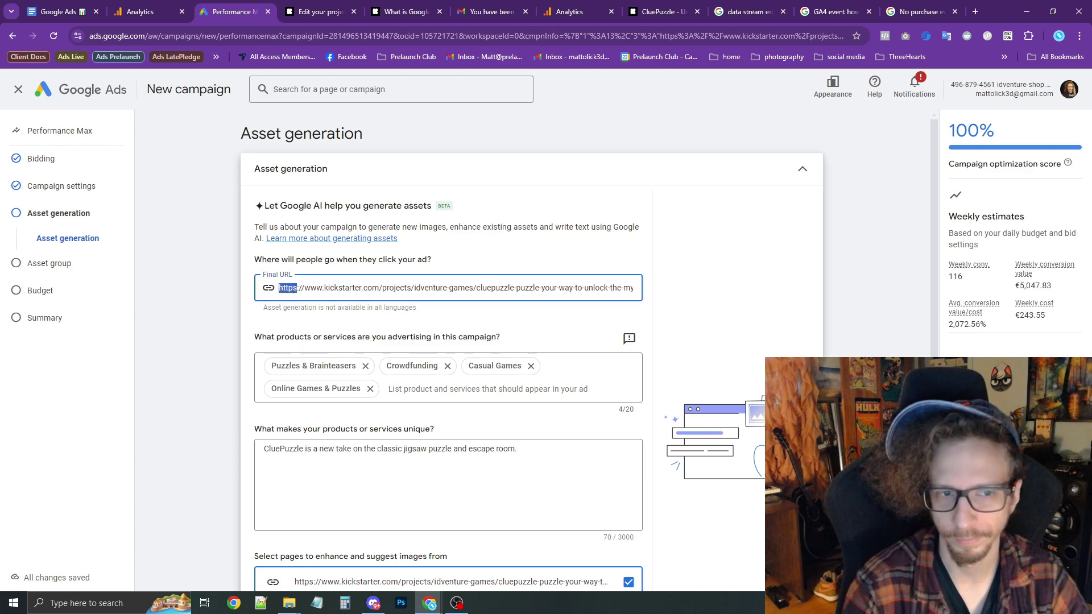
pyautogui.scroll(-3, 519, 272)
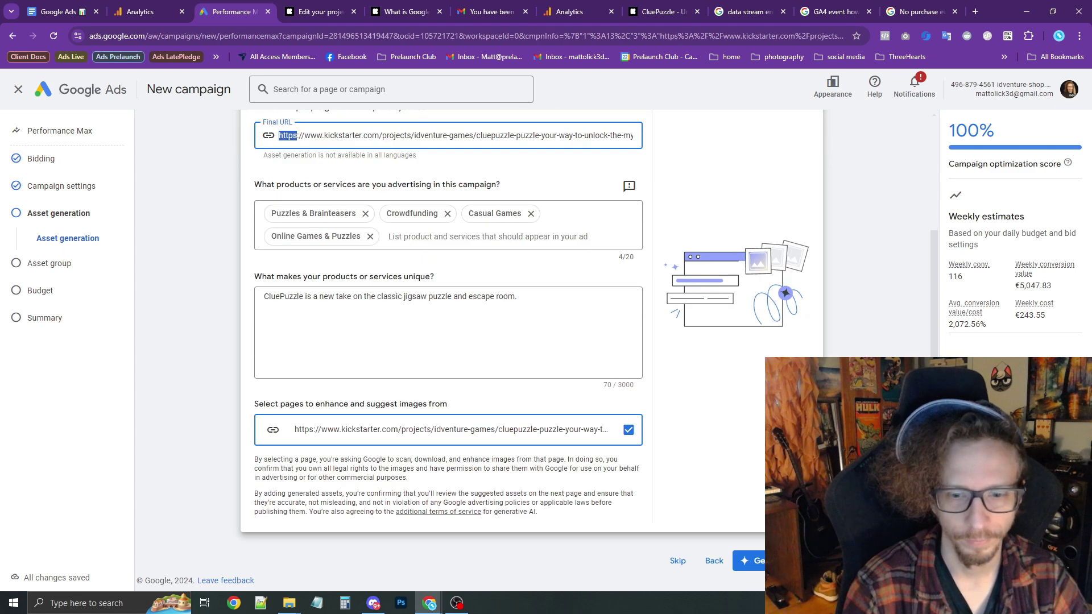
pyautogui.click(678, 561)
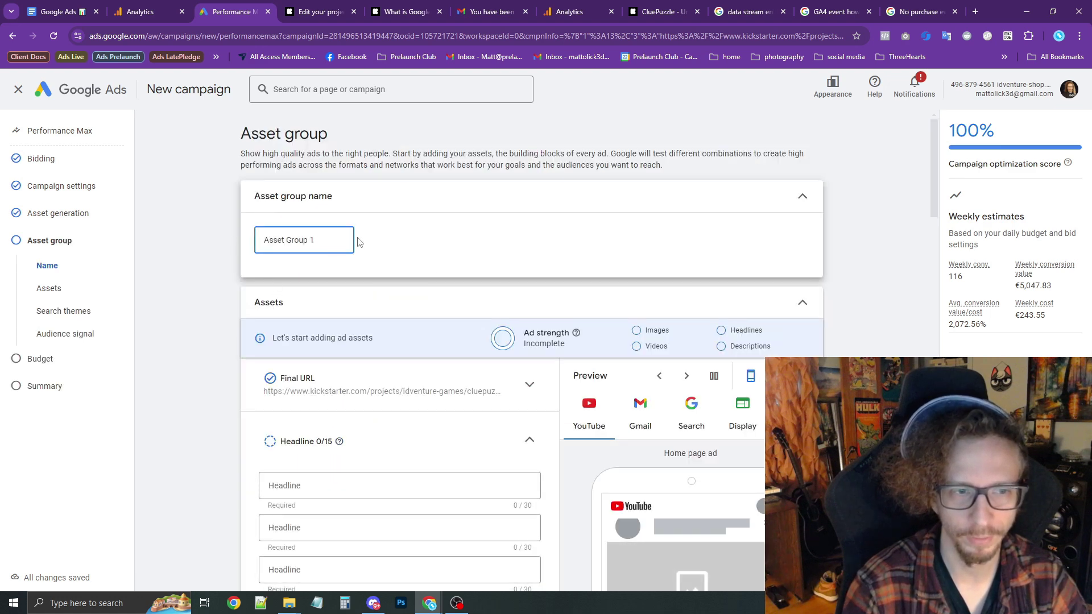
# Step: Name the asset group "Live KS - NA - Perf Max"
pyautogui.tripleClick(317, 241)
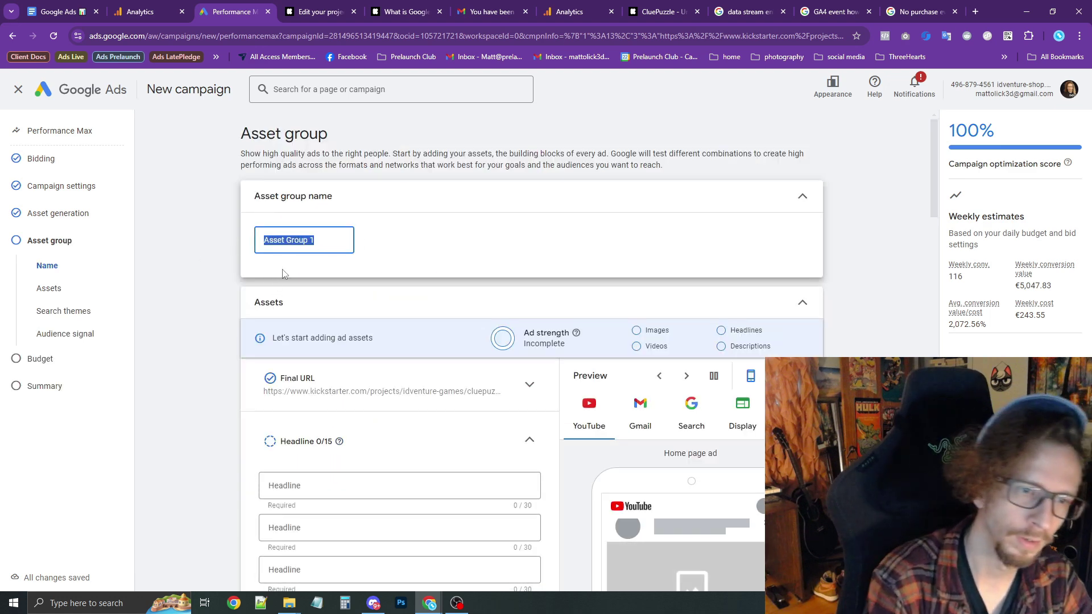
pyautogui.write('Live ')
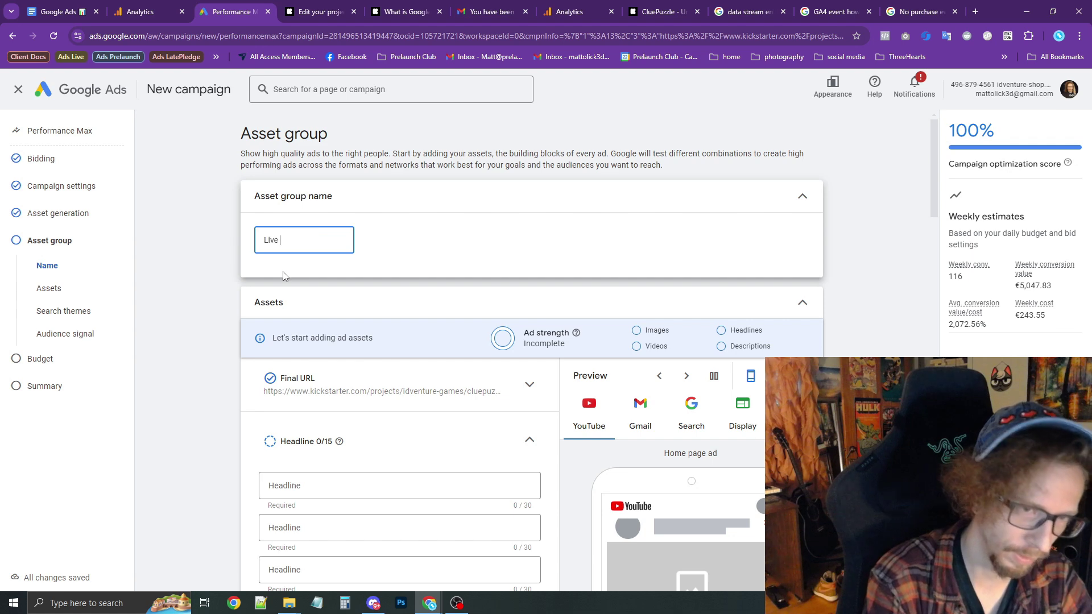
pyautogui.write('KS - NA - ')
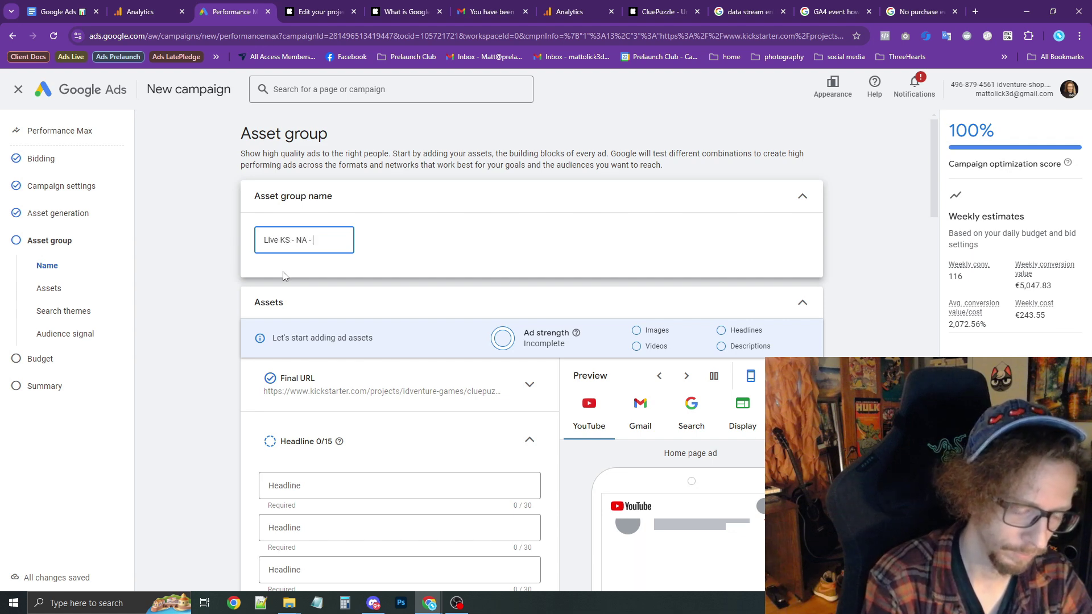
pyautogui.write('P')
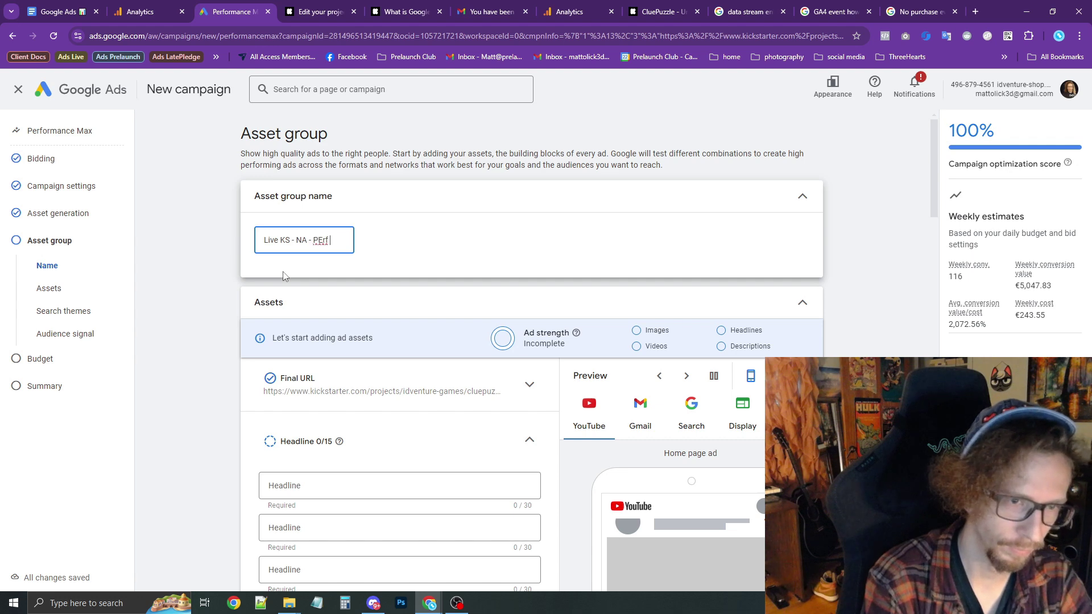
pyautogui.write('erf Max')
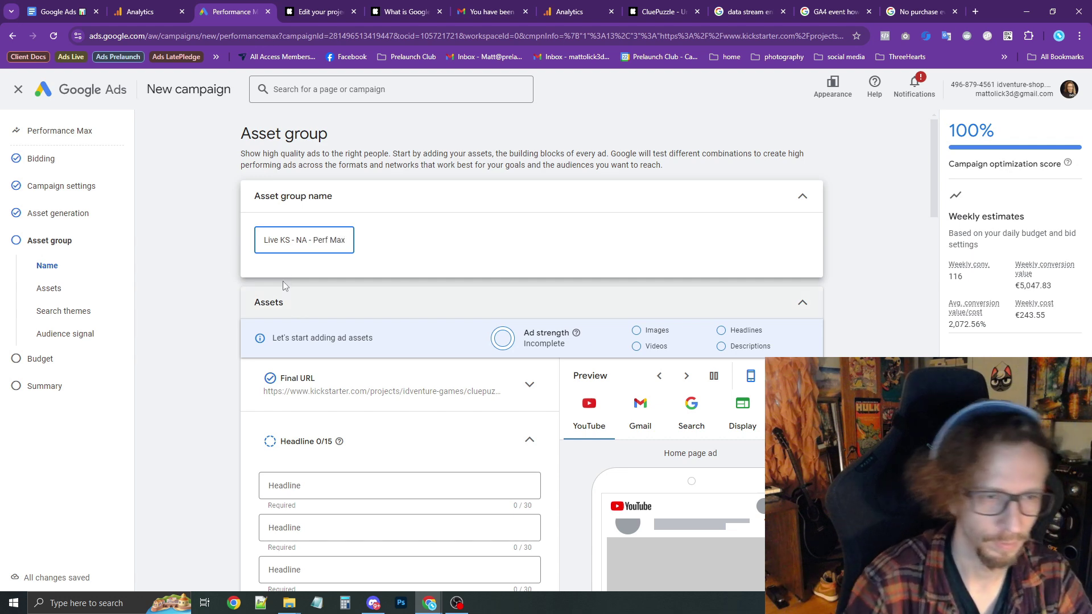
pyautogui.click(227, 279)
pyautogui.scroll(-4, 231, 273)
pyautogui.scroll(2, 349, 304)
pyautogui.scroll(2, 348, 298)
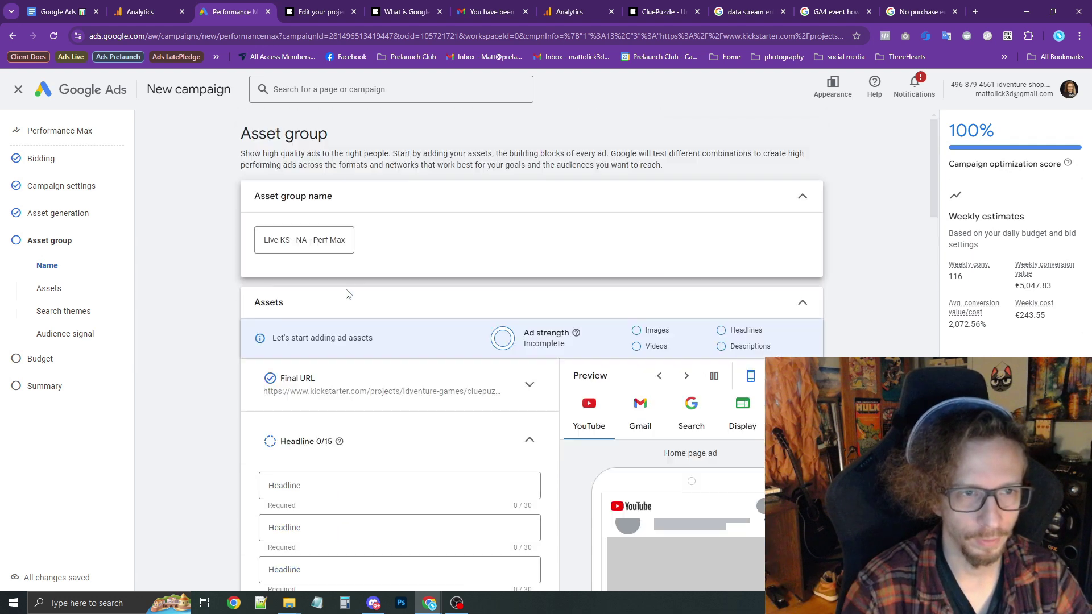
pyautogui.click(349, 239)
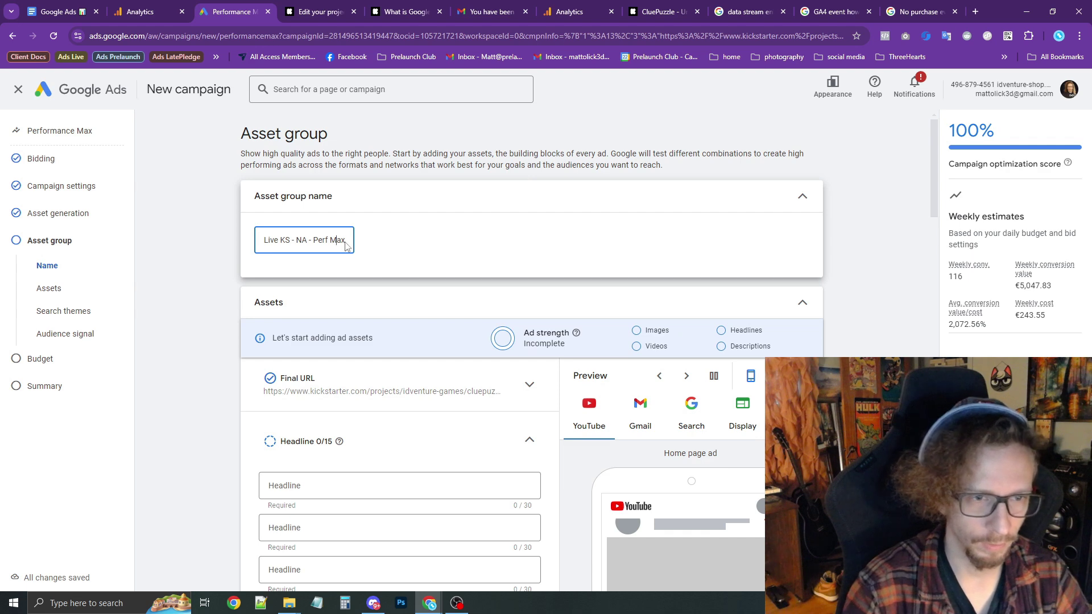
# Step: Extend the asset group name to "Live KS - NA - Perf Max asset group" and go to the assets section
pyautogui.write('Max asset group')
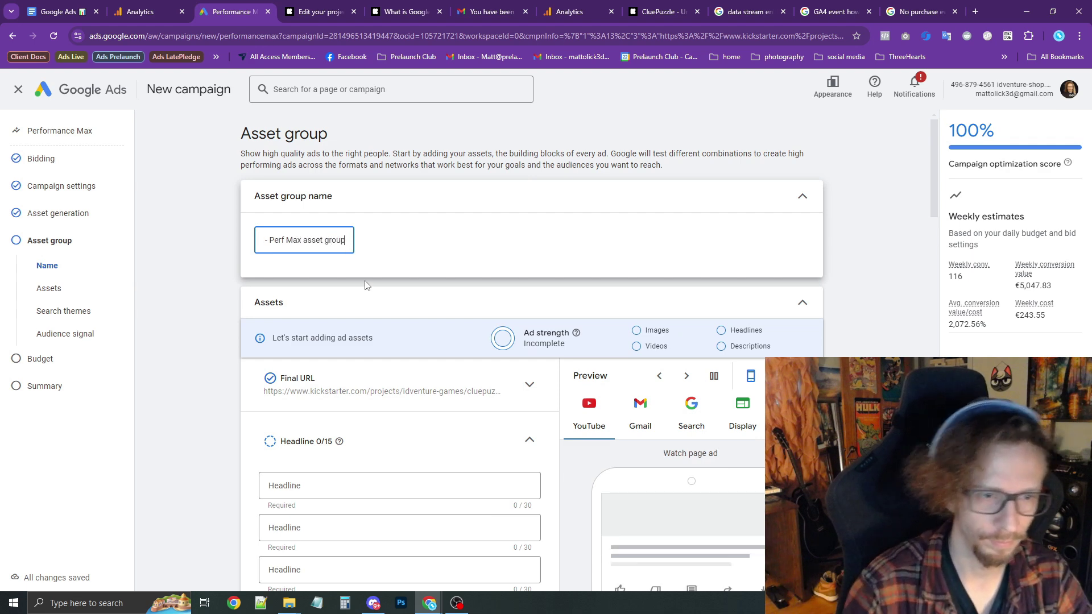
pyautogui.click(216, 312)
pyautogui.scroll(-3, 215, 312)
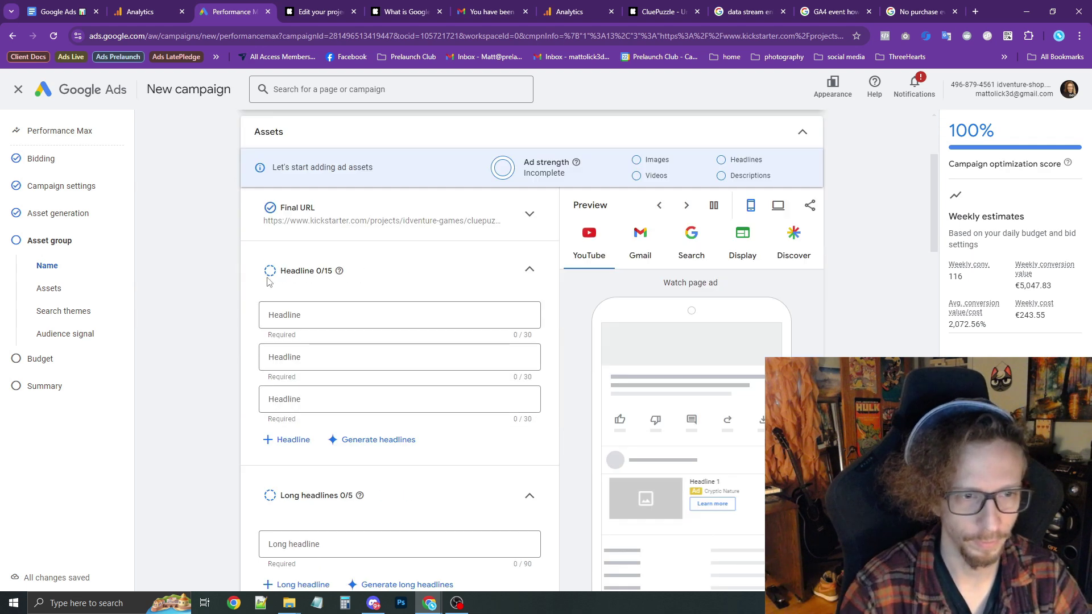
# Step: Bring up the Google Ads Guide document over the campaign form, hide its outline and read through the headline templates
pyautogui.click(346, 314)
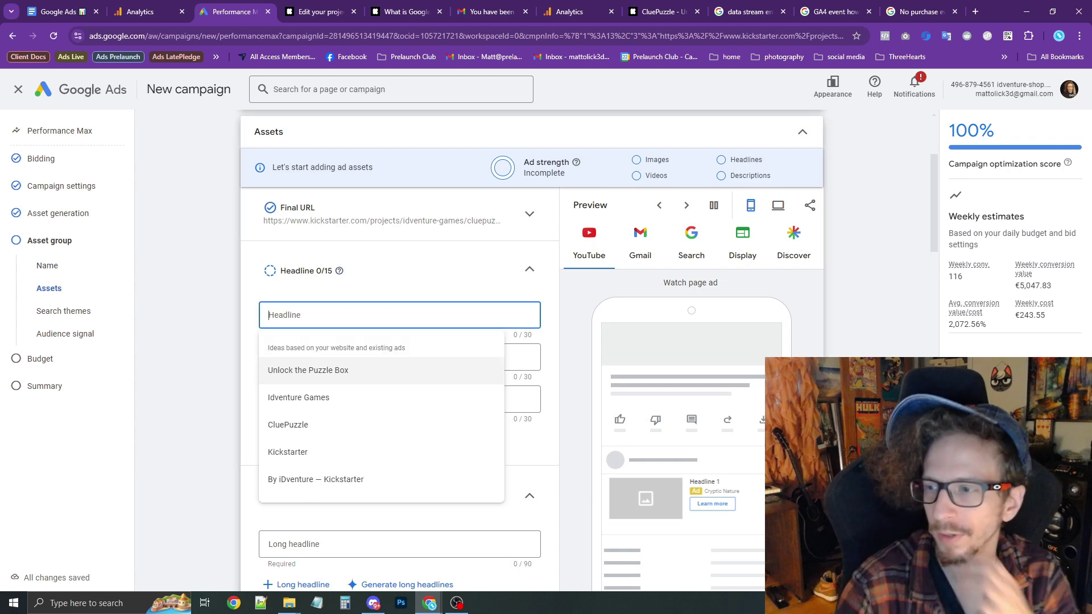
pyautogui.moveTo(1091, 98); pyautogui.dragTo(484, 66)
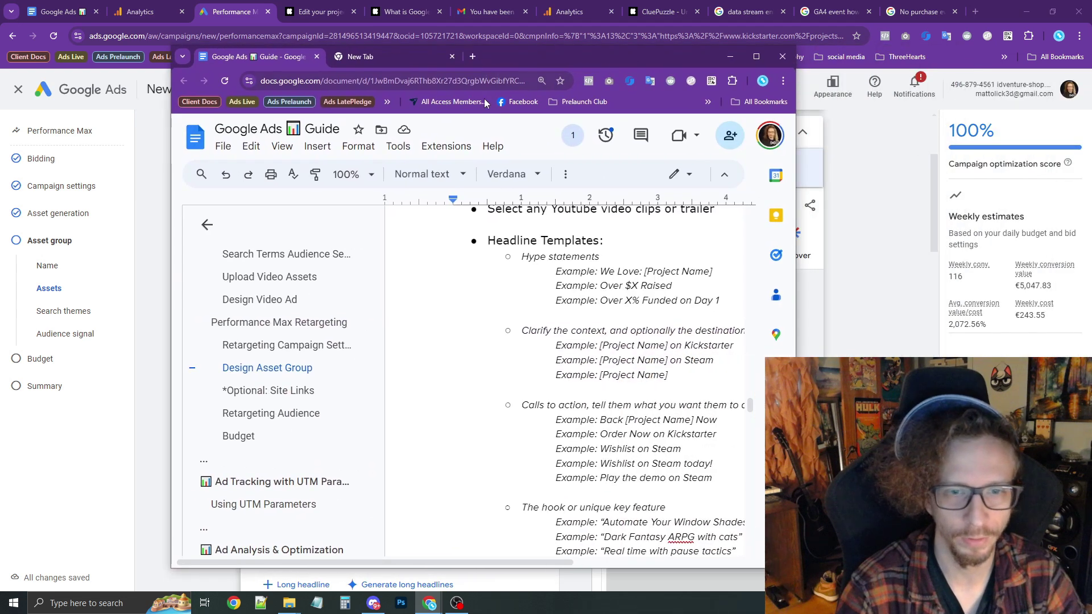
pyautogui.click(207, 225)
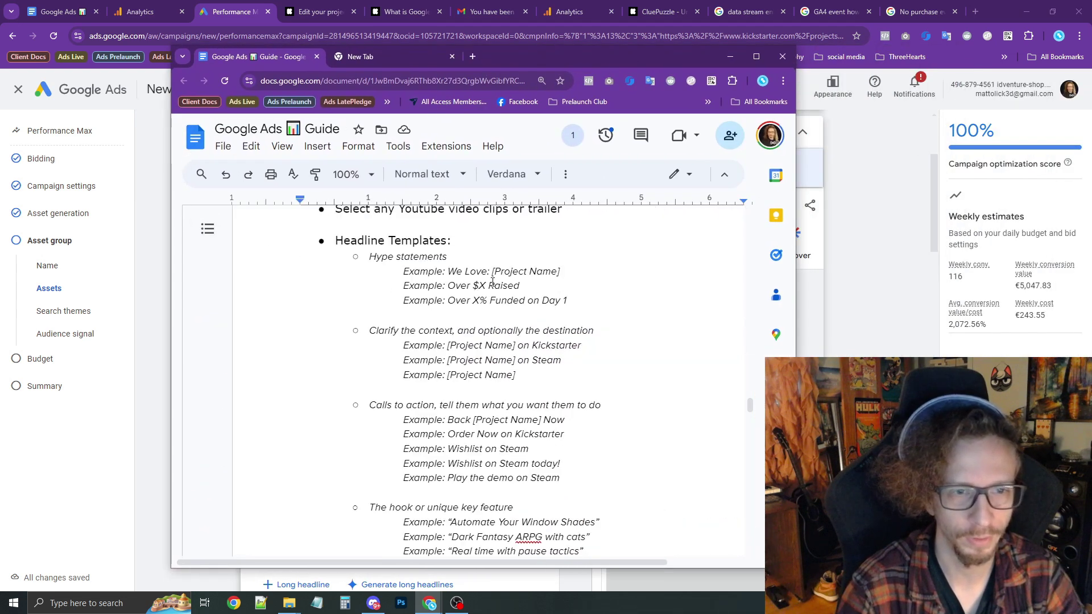
pyautogui.scroll(-1, 444, 263)
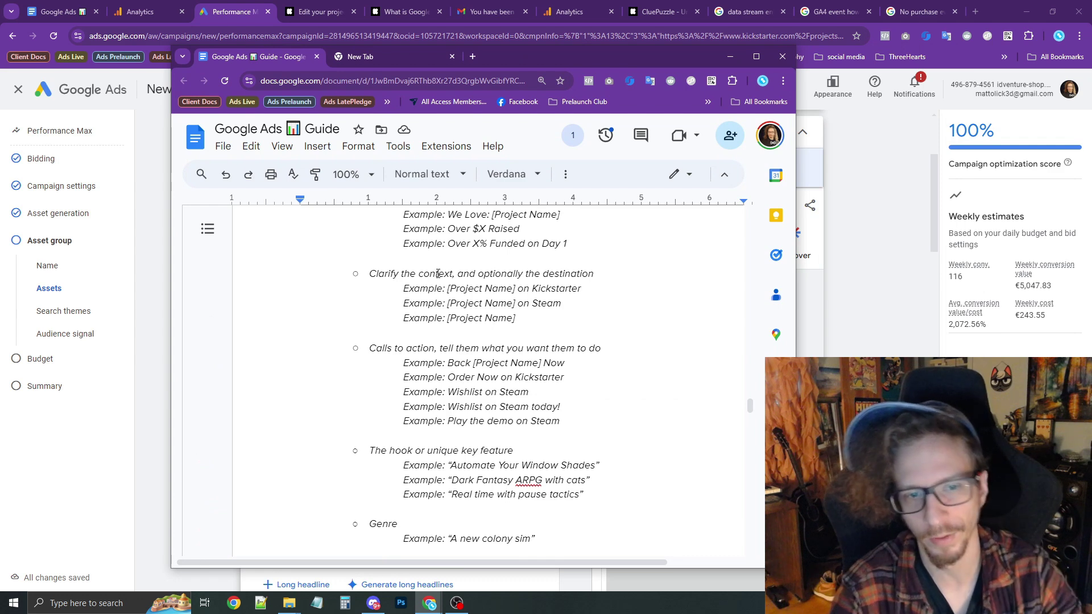
pyautogui.scroll(-1, 438, 274)
pyautogui.scroll(-1, 439, 304)
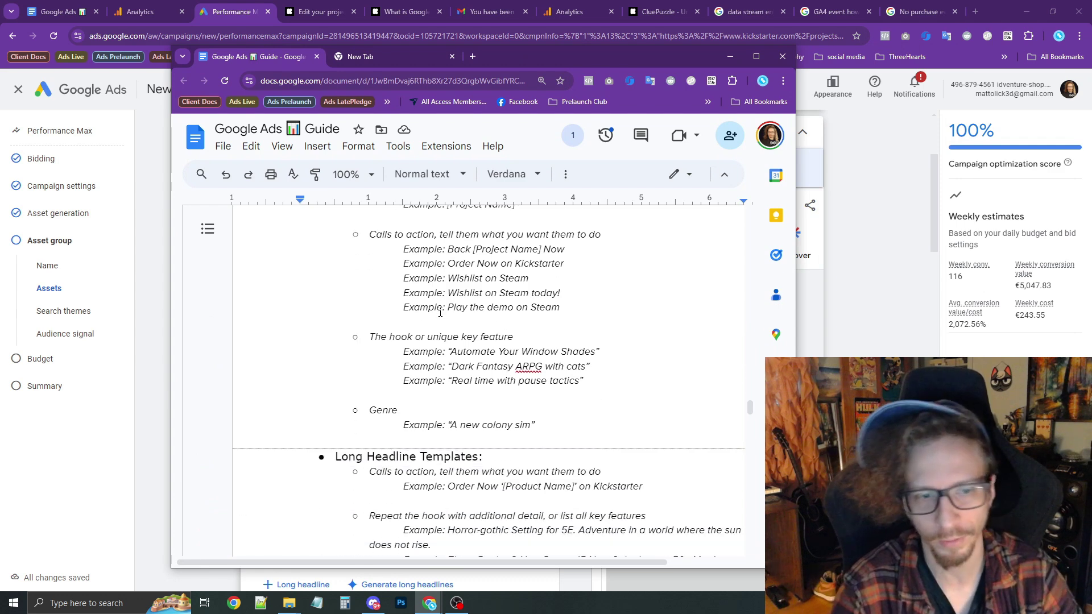
# Step: Try replacing "context" with "theme" in the guide's "Clarify the context, and optionally the destination" headline template
pyautogui.scroll(2, 436, 312)
pyautogui.doubleClick(428, 274)
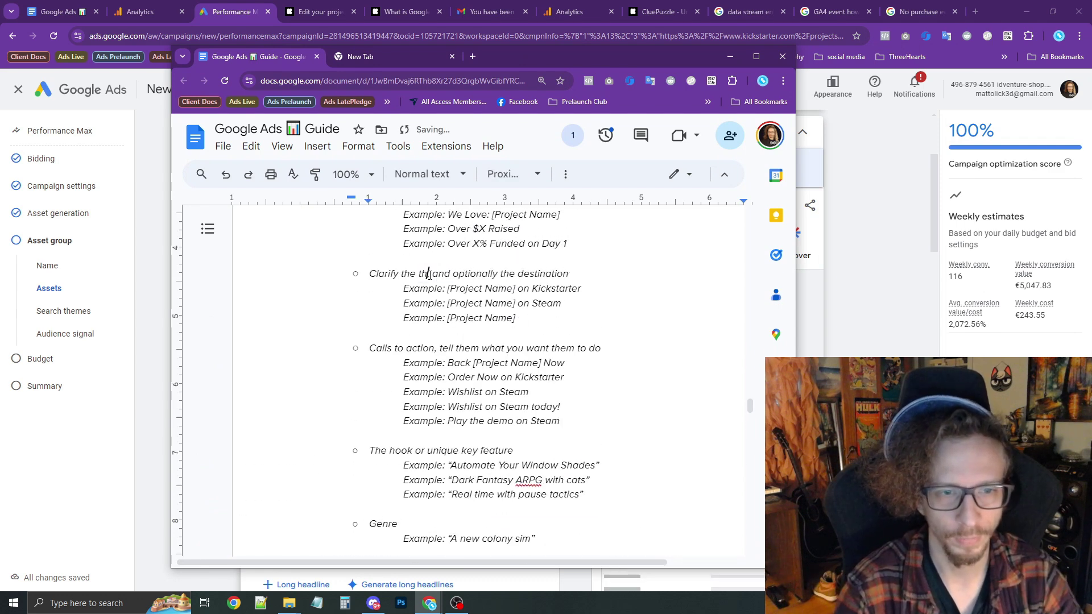
pyautogui.write('theme,')
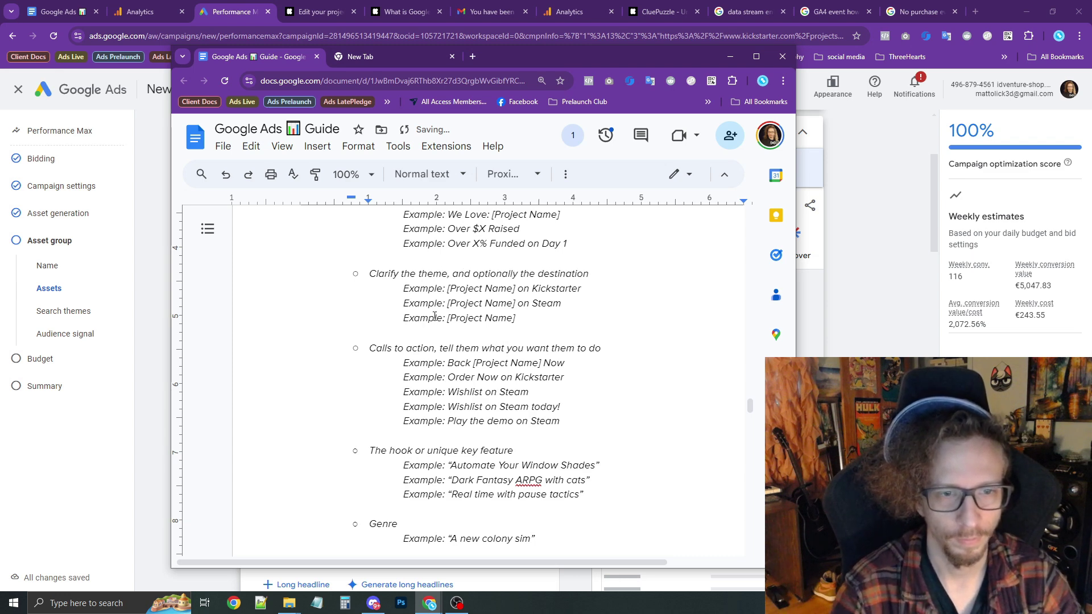
pyautogui.hotkey('ctrl', 'z')
pyautogui.hotkey('ctrl', 'z')
# Step: Extend the "Genre" headline template heading in the guide to "Genre or Theme"
pyautogui.scroll(-1, 436, 312)
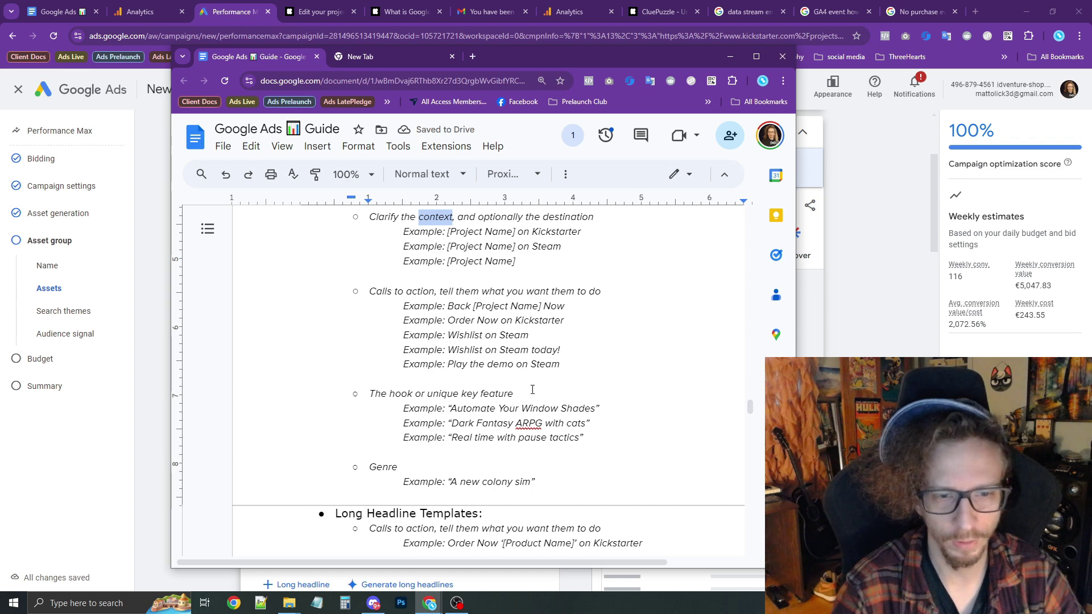
pyautogui.click(424, 468)
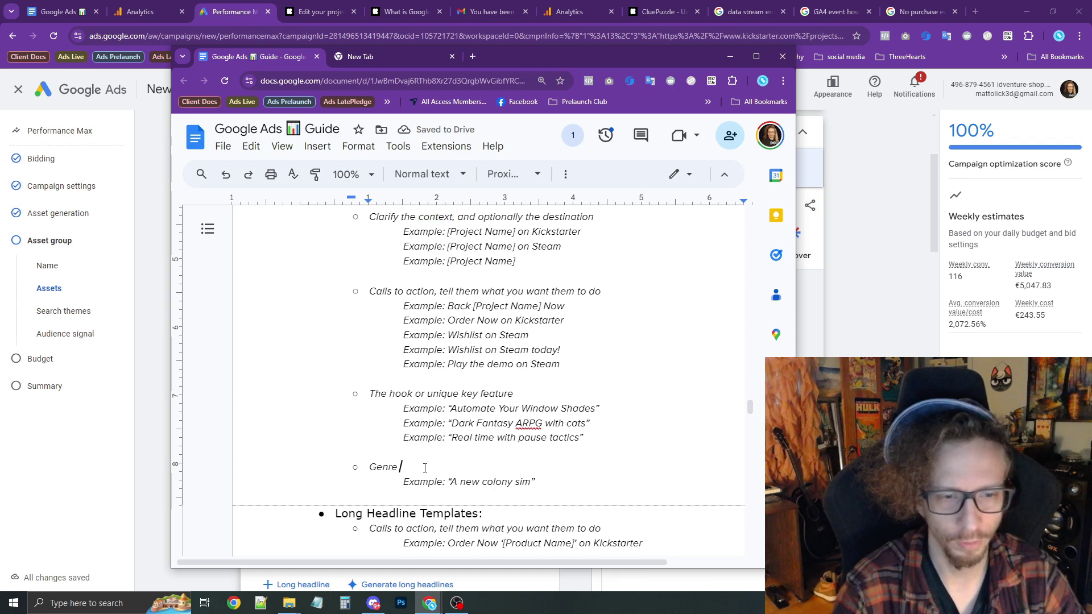
pyautogui.write('or Theme')
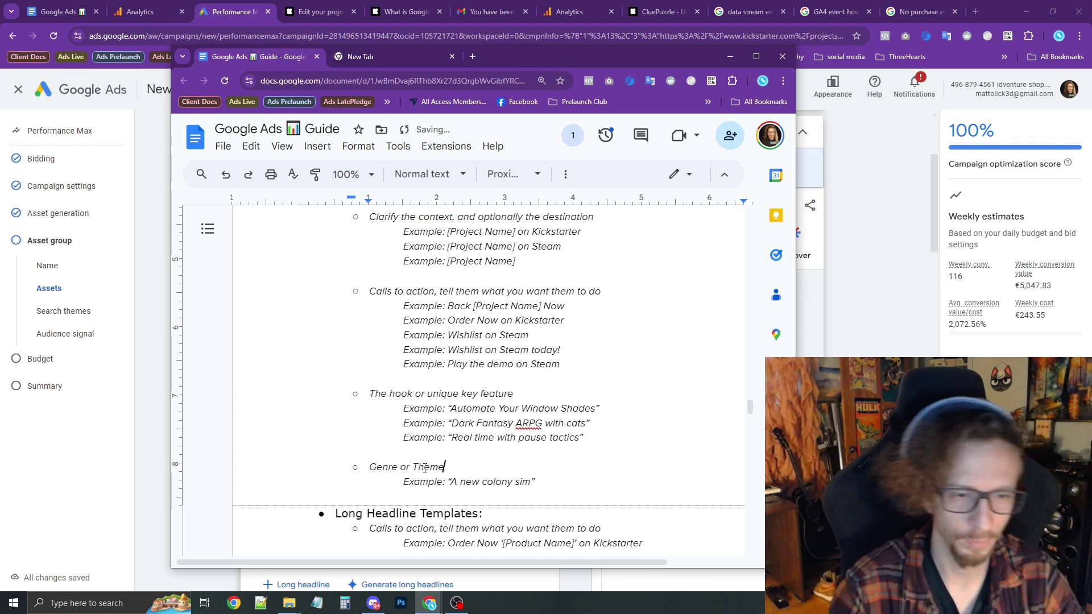
# Step: Set the guide beside the campaign form and examine its headline, long headline and description templates
pyautogui.scroll(-3, 432, 444)
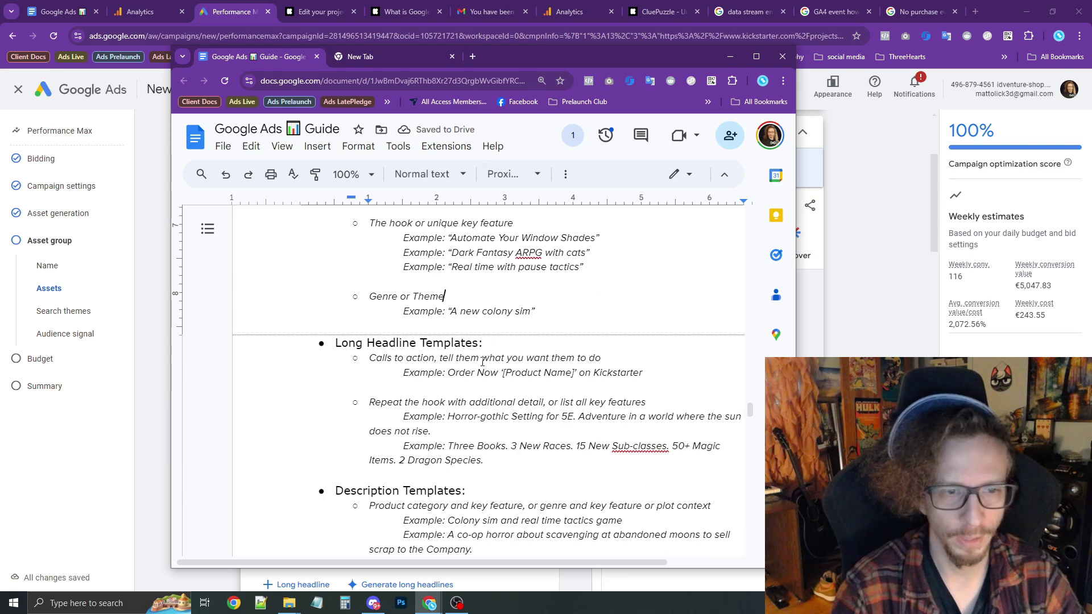
pyautogui.scroll(-1, 423, 413)
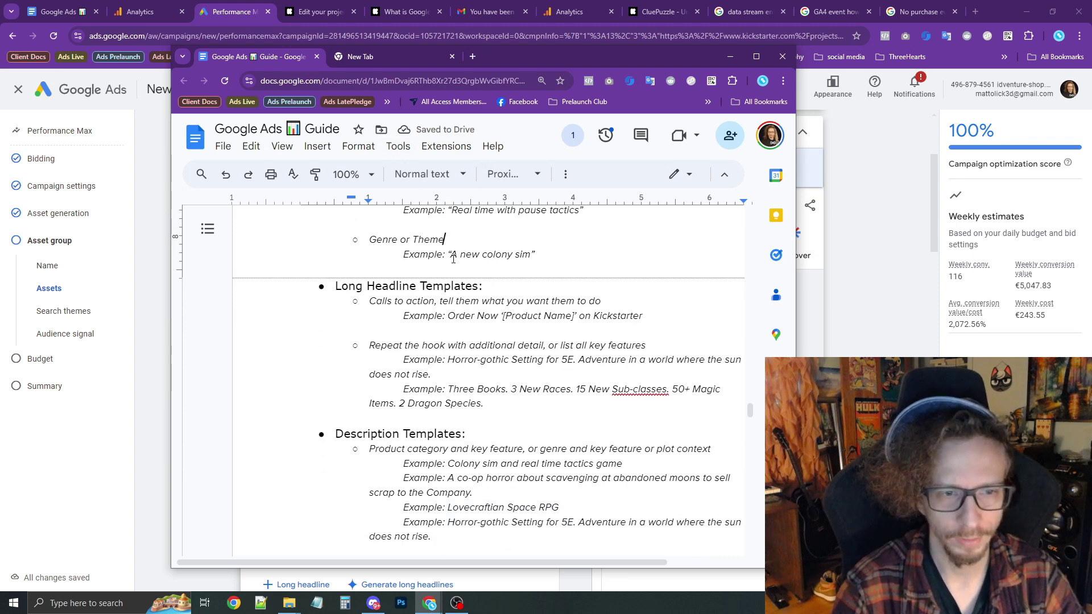
pyautogui.moveTo(537, 56); pyautogui.dragTo(886, 66)
pyautogui.scroll(1, 859, 336)
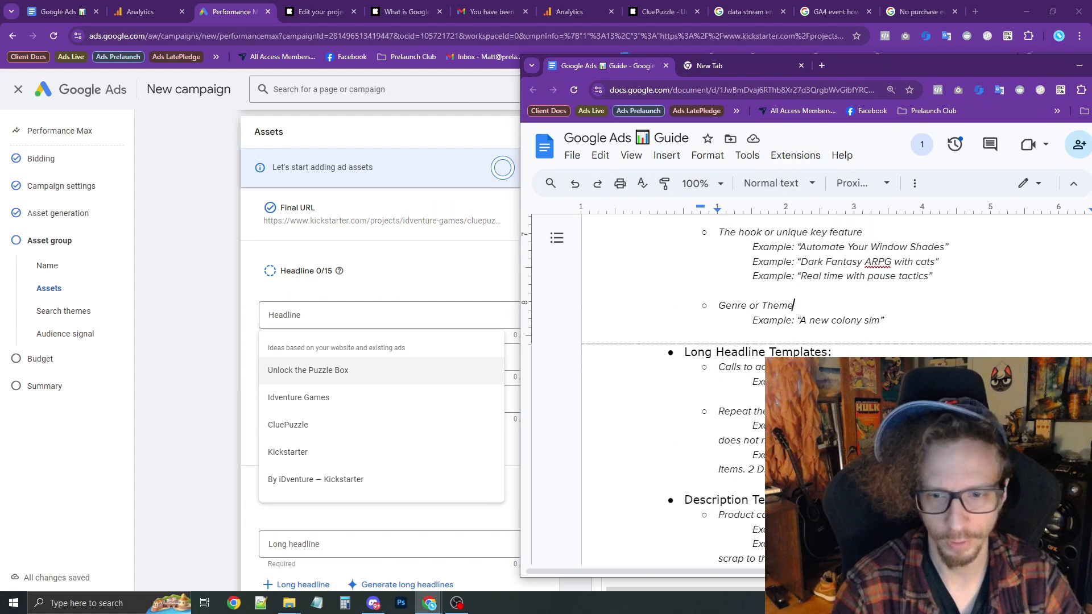
pyautogui.doubleClick(859, 397)
pyautogui.scroll(3, 870, 355)
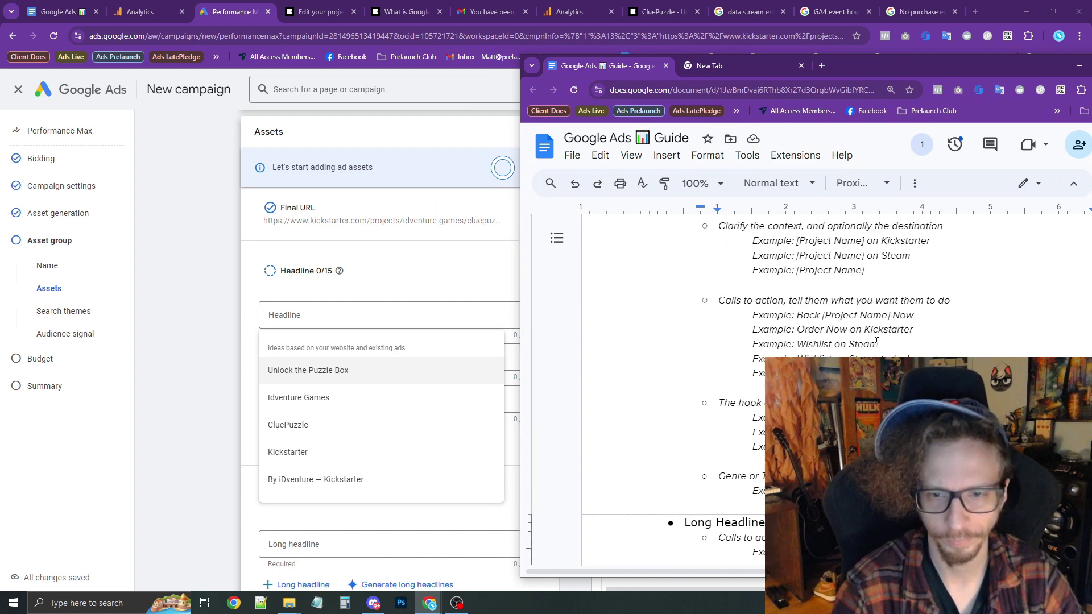
pyautogui.scroll(-3, 871, 355)
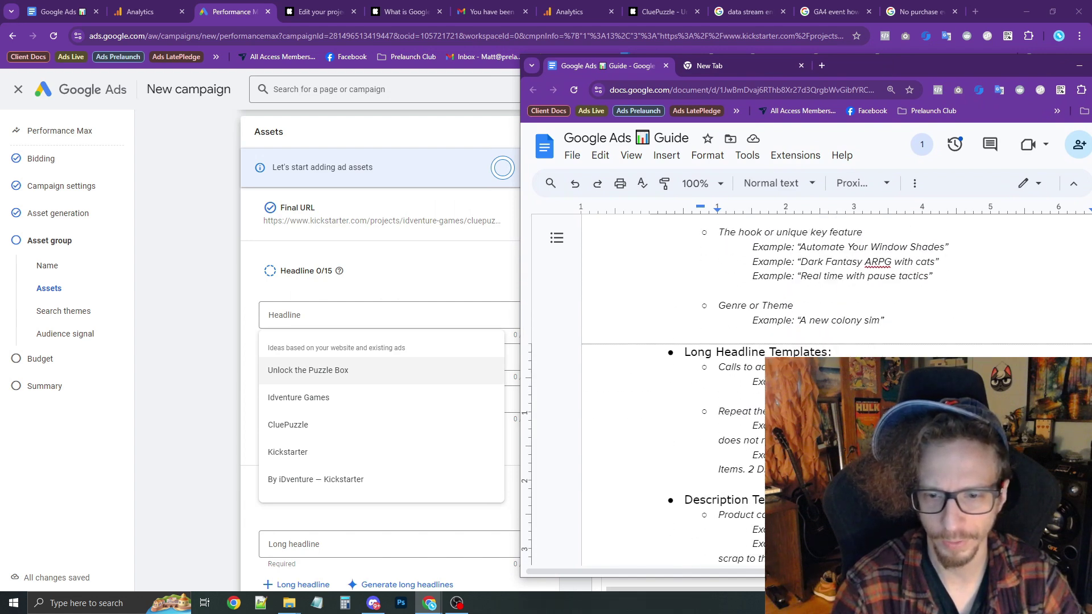
pyautogui.scroll(2, 782, 354)
pyautogui.scroll(-4, 782, 354)
pyautogui.moveTo(797, 342); pyautogui.dragTo(822, 354)
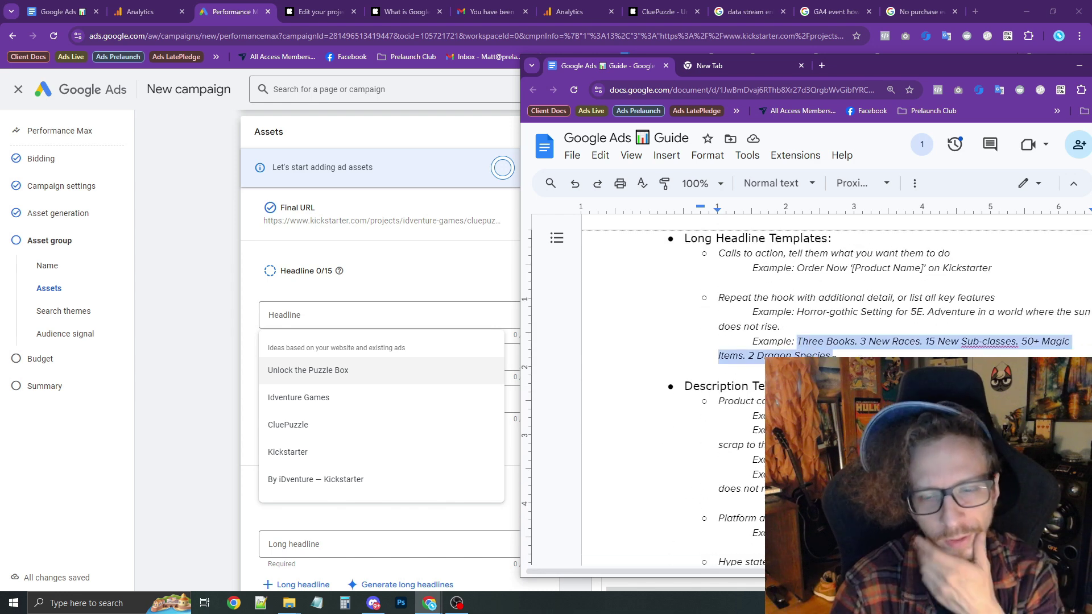
pyautogui.scroll(-2, 710, 408)
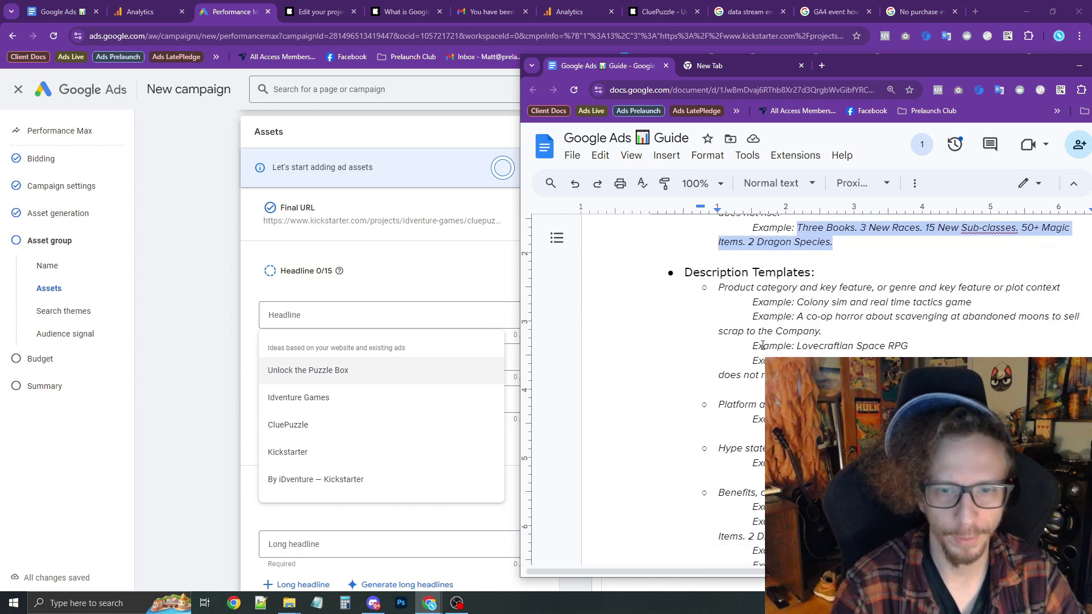
# Step: Return to the campaign form and review the headline, long headline, description, image, logo and video asset sections
pyautogui.click(386, 377)
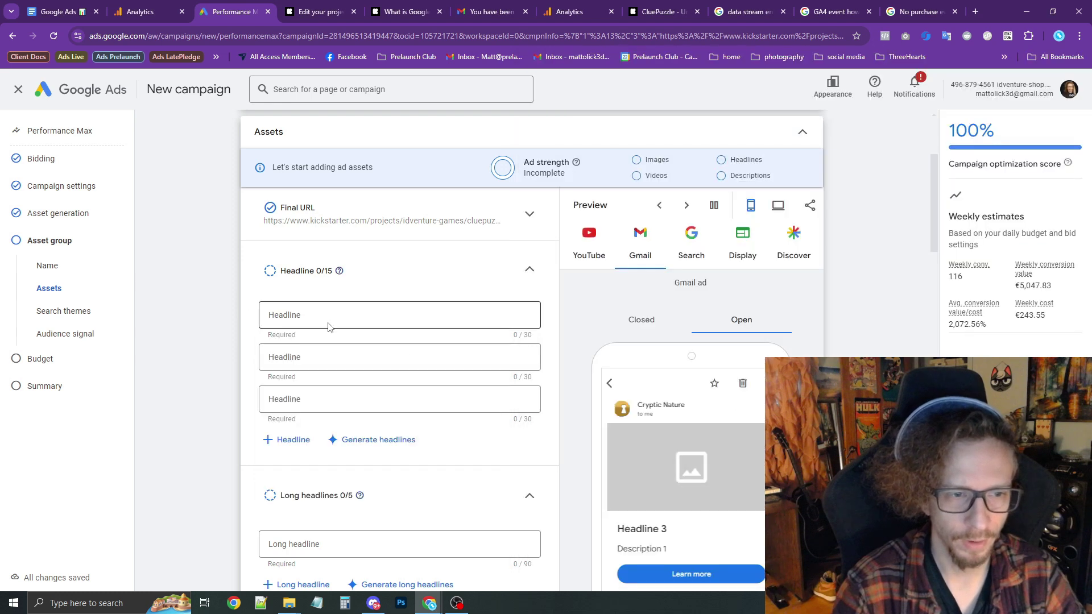
pyautogui.scroll(-15, 340, 483)
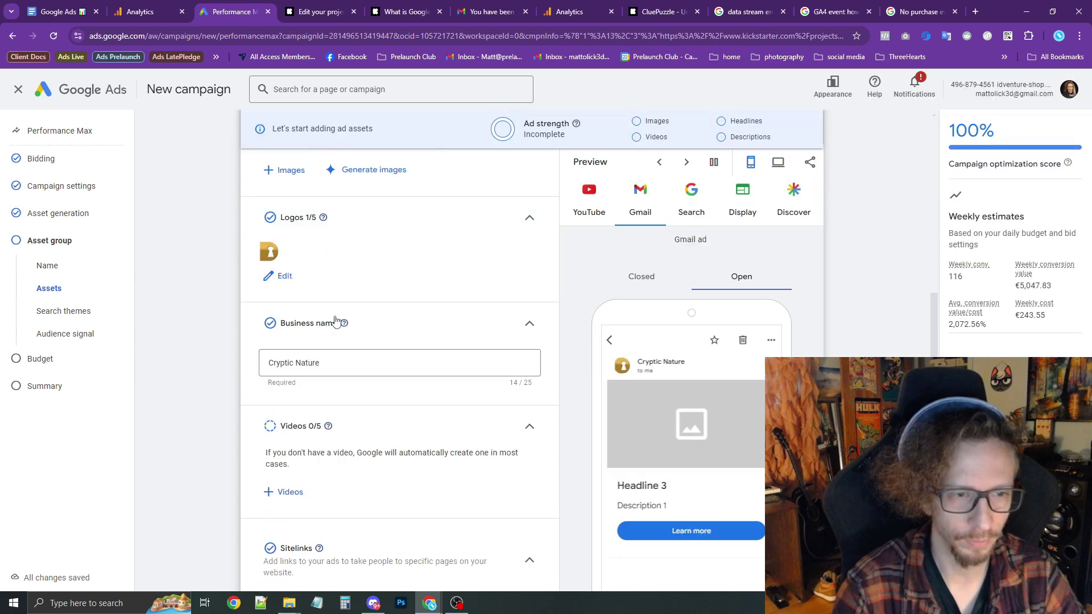
pyautogui.scroll(-2, 380, 441)
pyautogui.scroll(15, 356, 504)
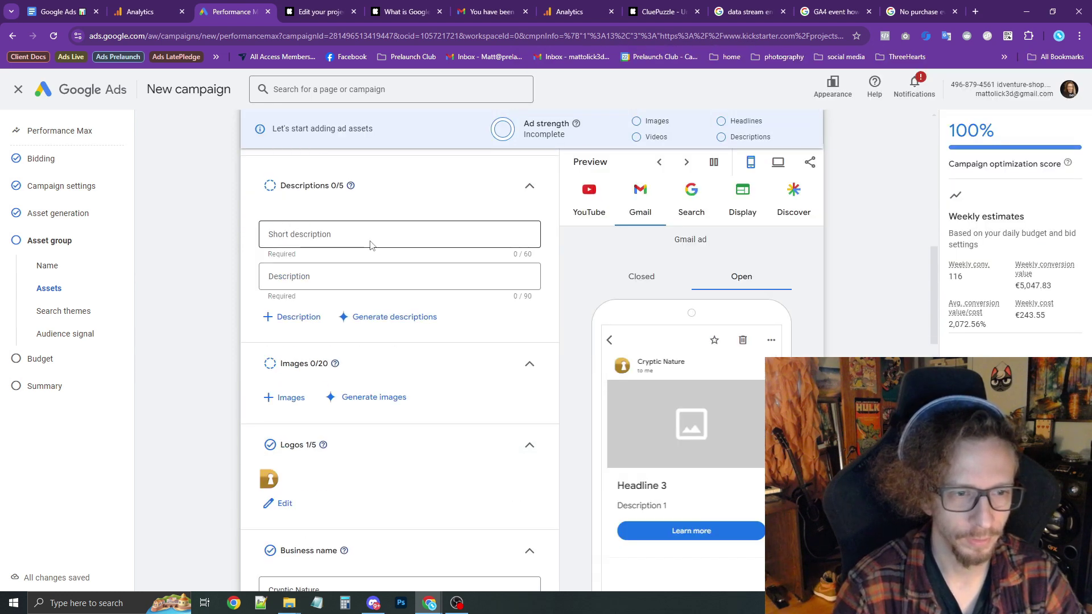
pyautogui.scroll(-4, 373, 246)
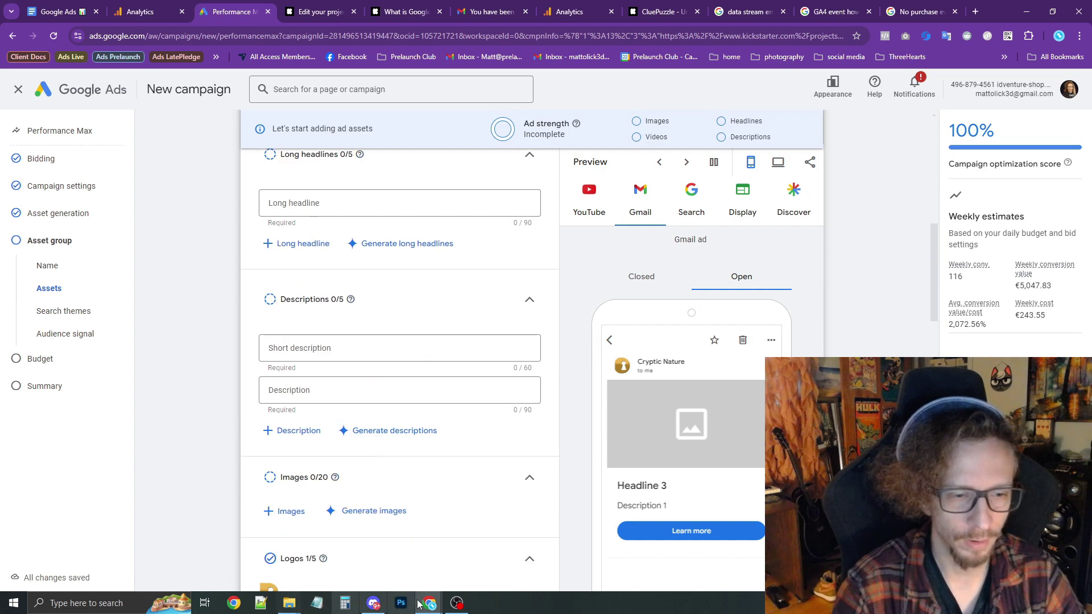
# Step: Bring the Google Ads Guide back up and compare its headline and long headline templates with the asset fields
pyautogui.moveTo(421, 607)
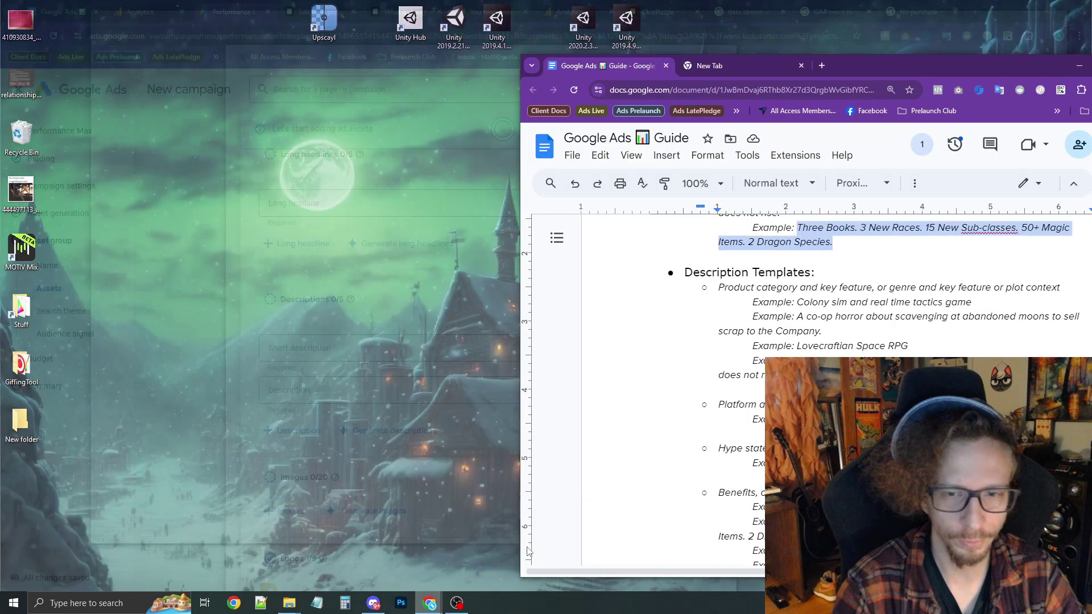
pyautogui.click(529, 551)
pyautogui.scroll(2, 869, 345)
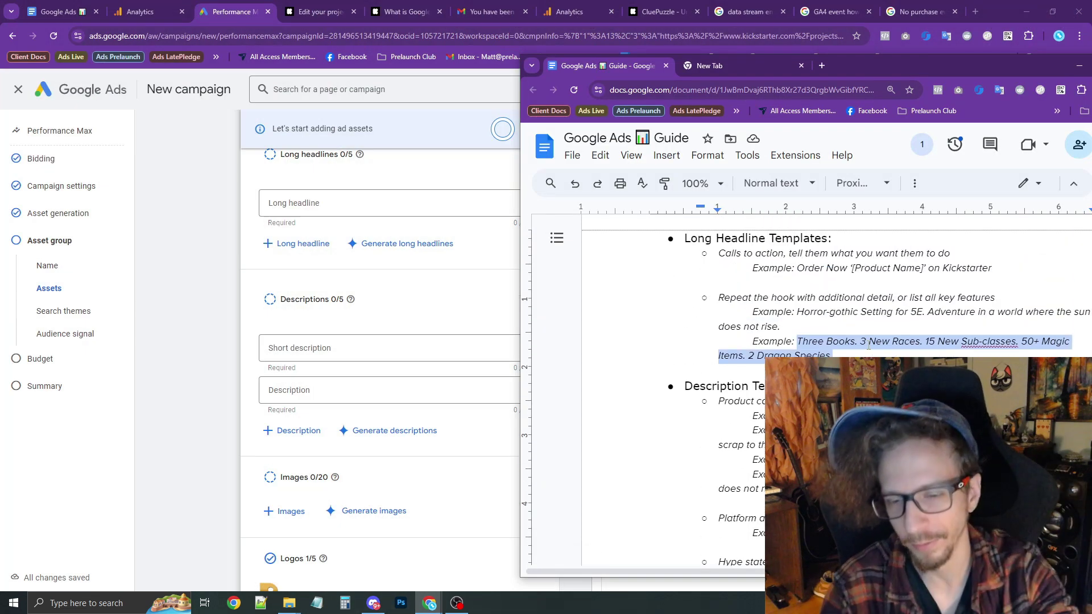
pyautogui.scroll(4, 868, 345)
pyautogui.scroll(-4, 869, 346)
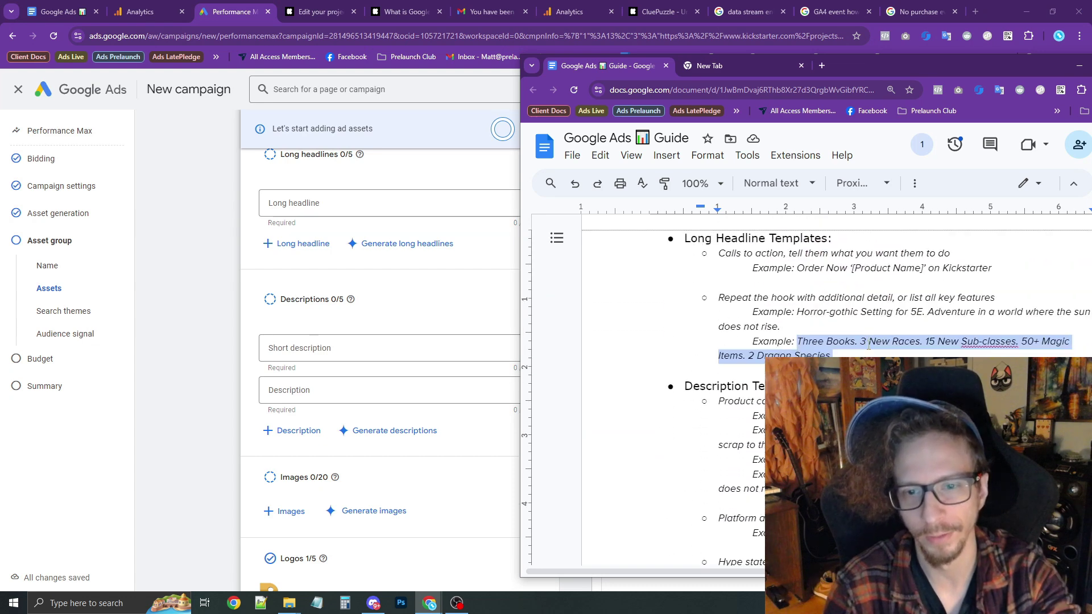
pyautogui.scroll(4, 869, 345)
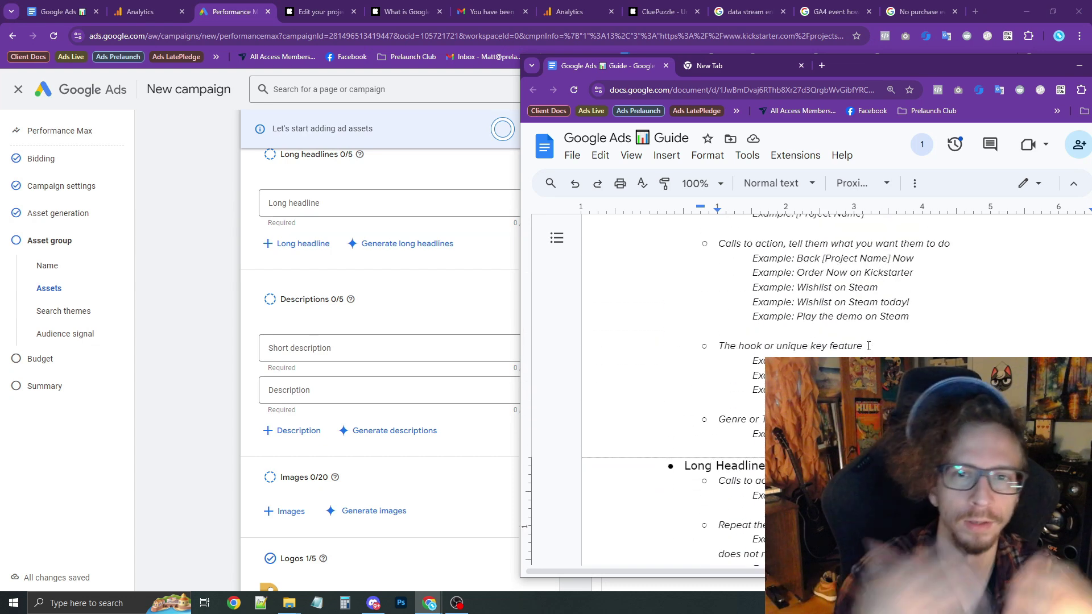
# Step: Go to prelaunch.marketing in the spare browser tab and browse the products in its Templates & Tools collection
pyautogui.click(740, 71)
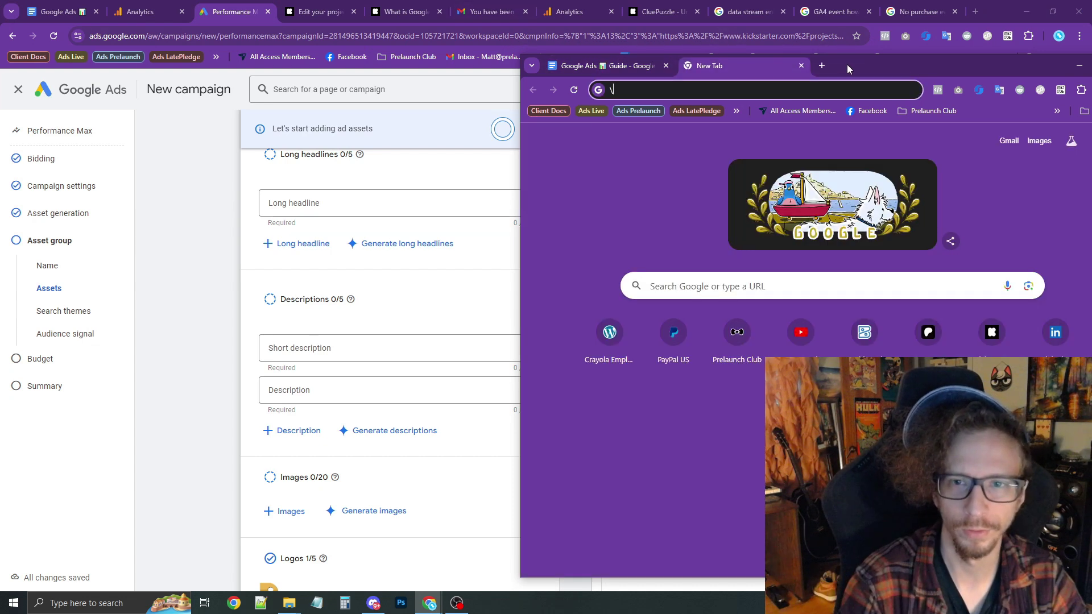
pyautogui.moveTo(847, 64); pyautogui.dragTo(419, 59)
pyautogui.write('\\prelaunch.marketing')
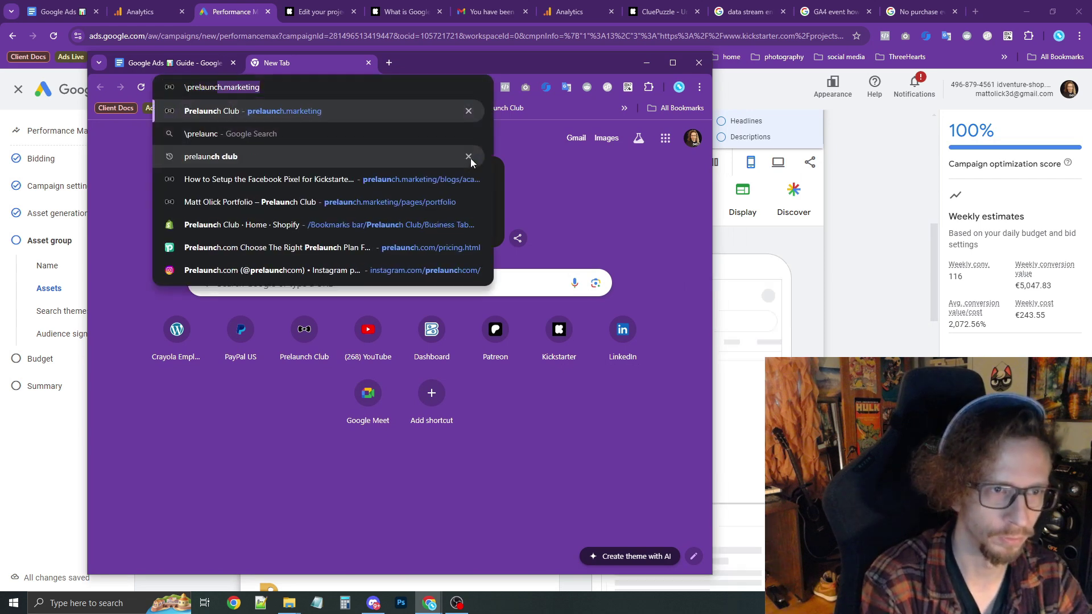
pyautogui.press('Return')
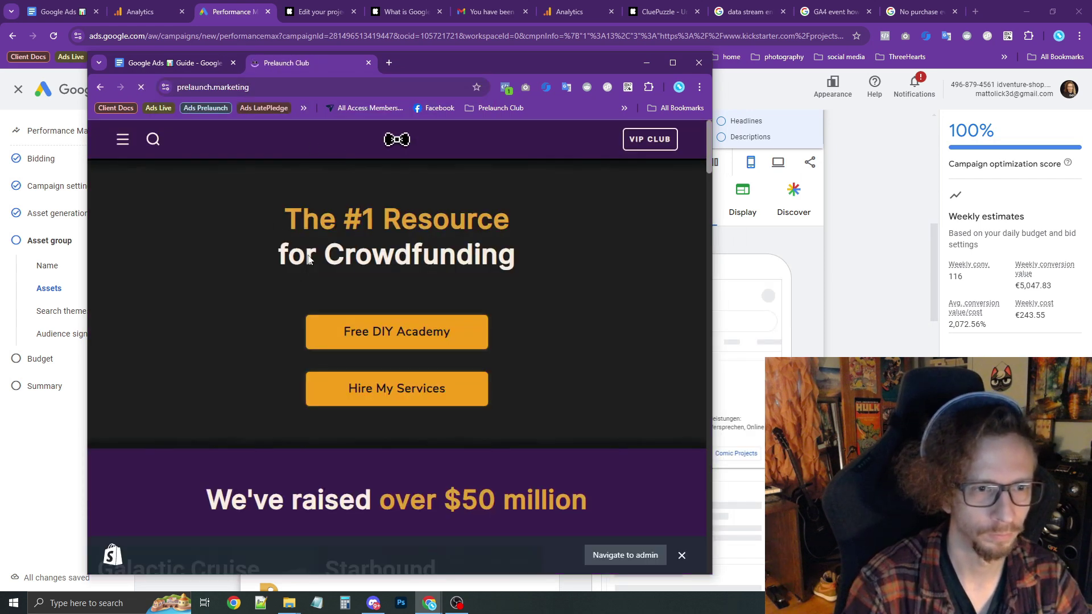
pyautogui.click(123, 139)
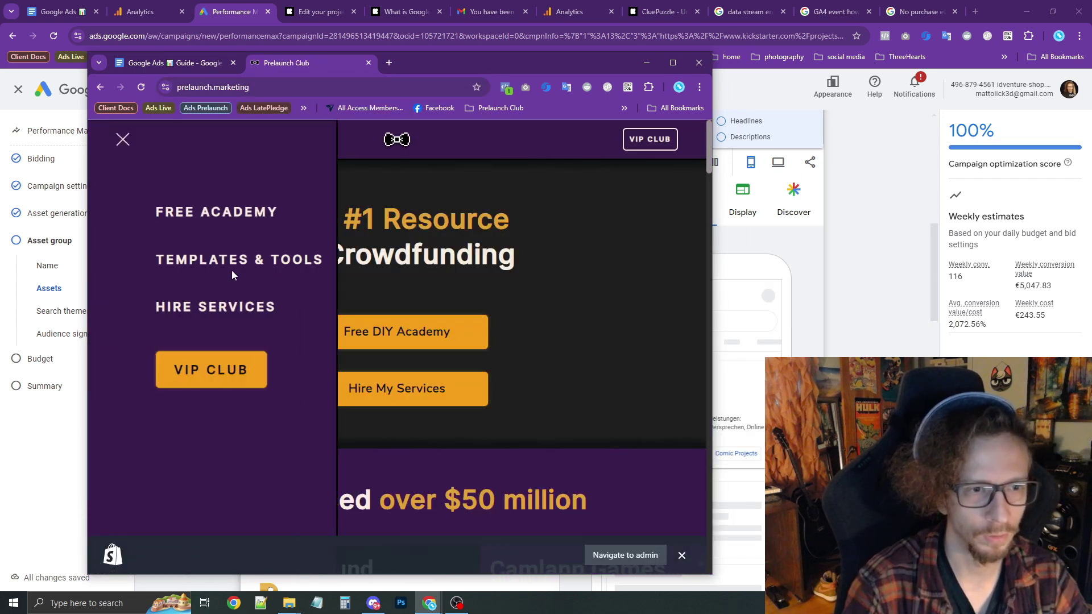
pyautogui.click(268, 265)
pyautogui.scroll(-5, 378, 277)
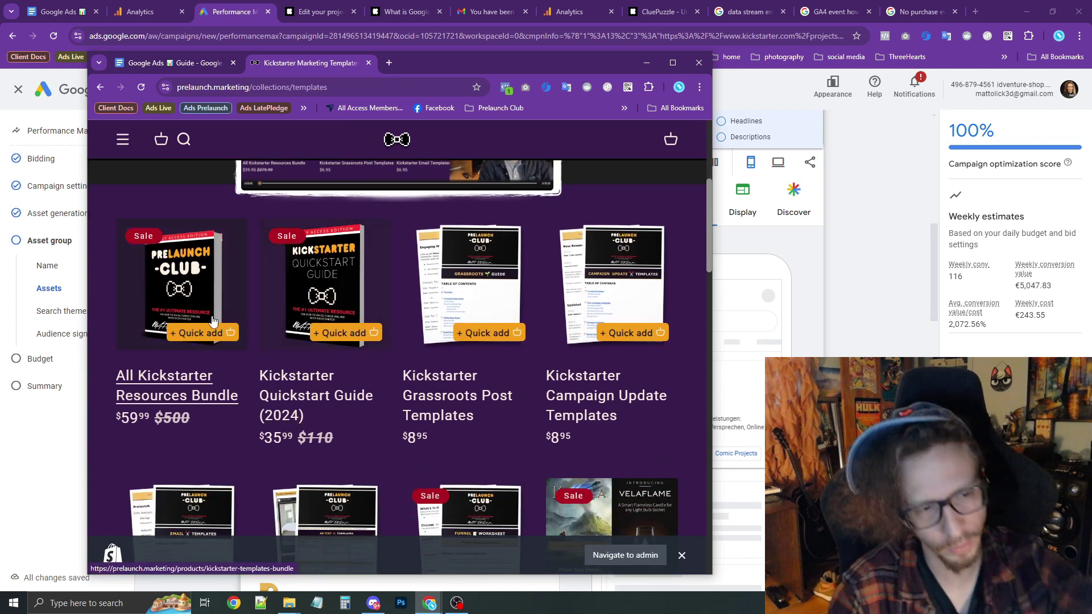
# Step: Put the website window away and review the campaign form's business name, video, sitelink and call to action sections
pyautogui.click(651, 58)
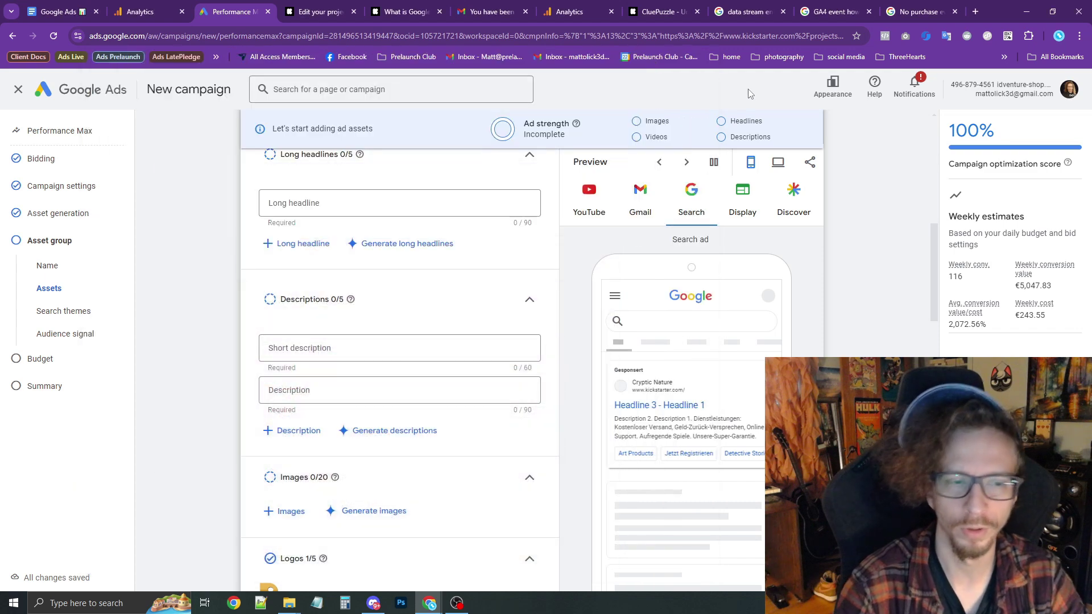
pyautogui.scroll(-10, 465, 271)
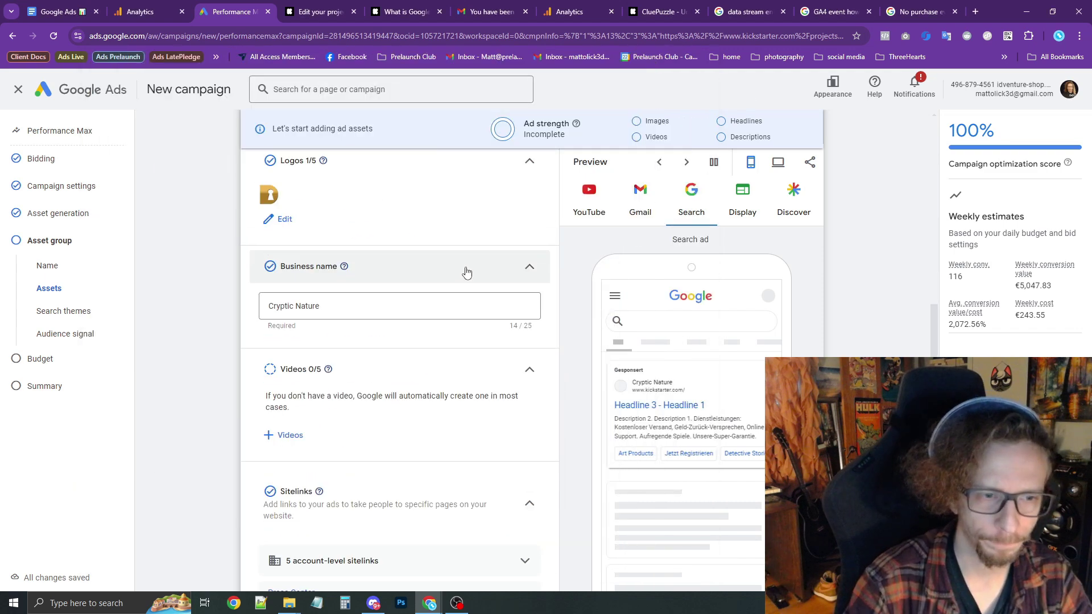
pyautogui.scroll(-5, 465, 271)
pyautogui.scroll(3, 424, 293)
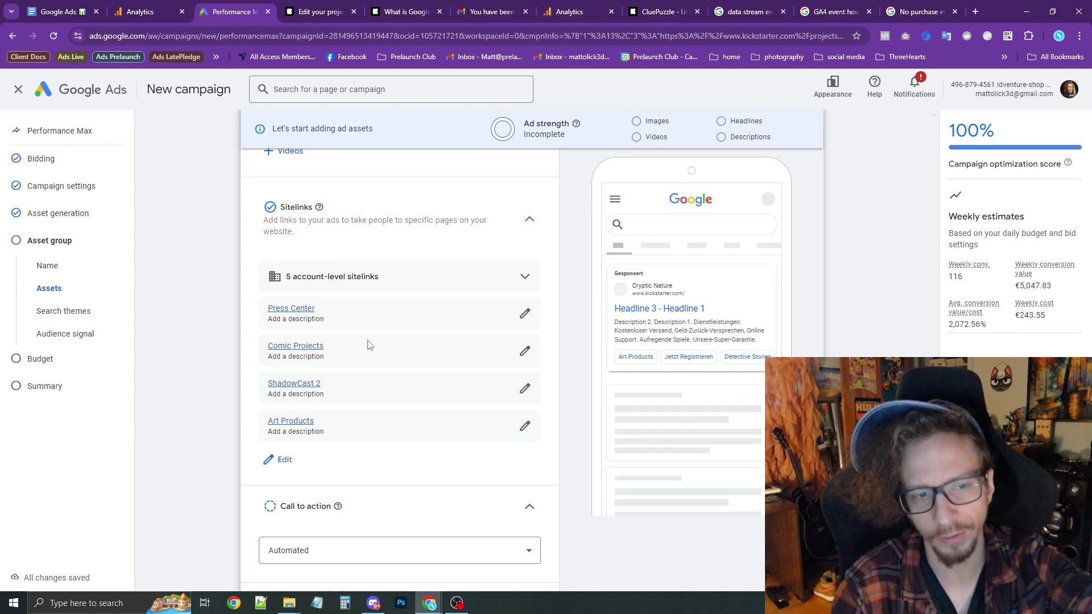
# Step: Start a new YouTube users segment from the first-party data section of the asset group's audience signal
pyautogui.scroll(-10, 367, 418)
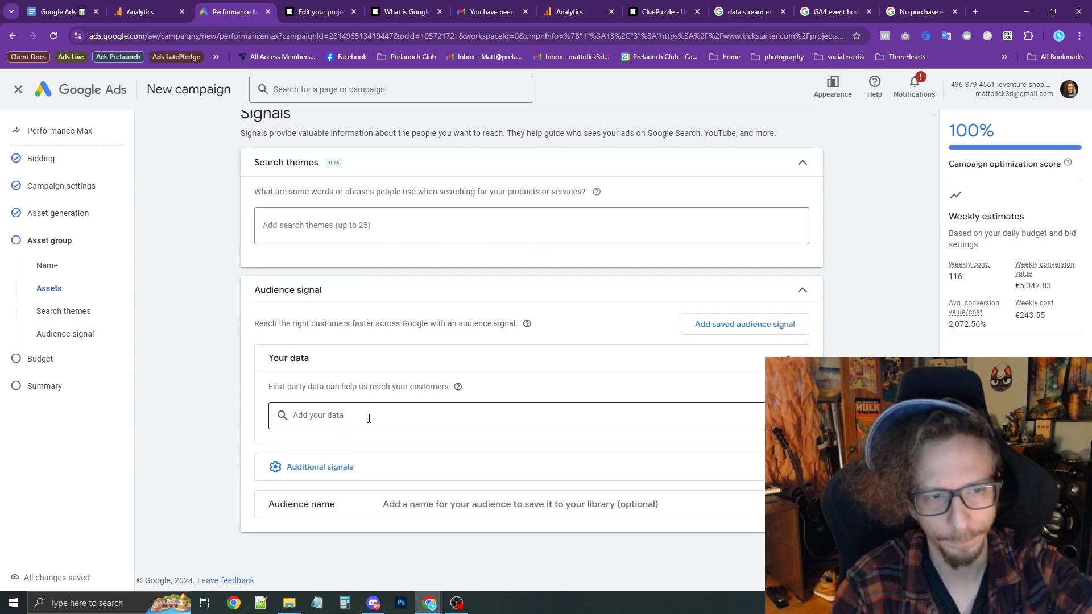
pyautogui.scroll(1, 385, 382)
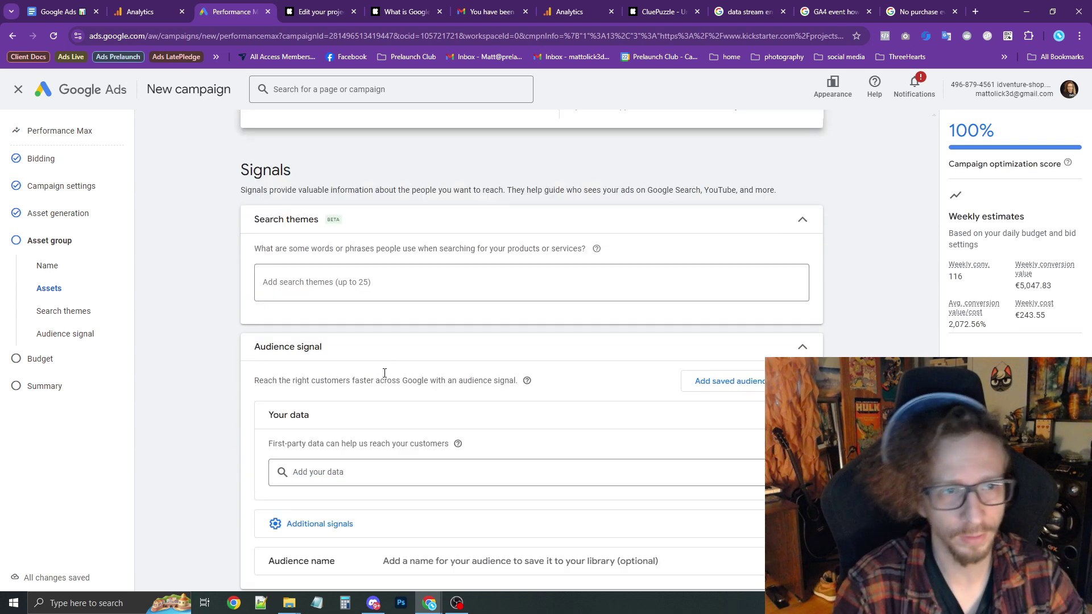
pyautogui.scroll(-1, 350, 287)
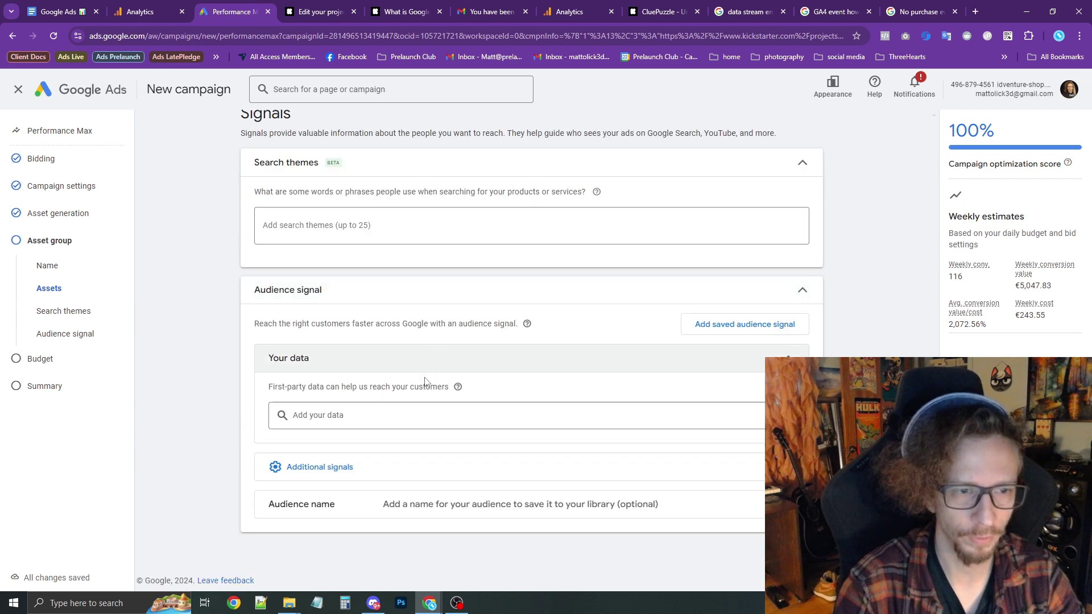
pyautogui.click(420, 417)
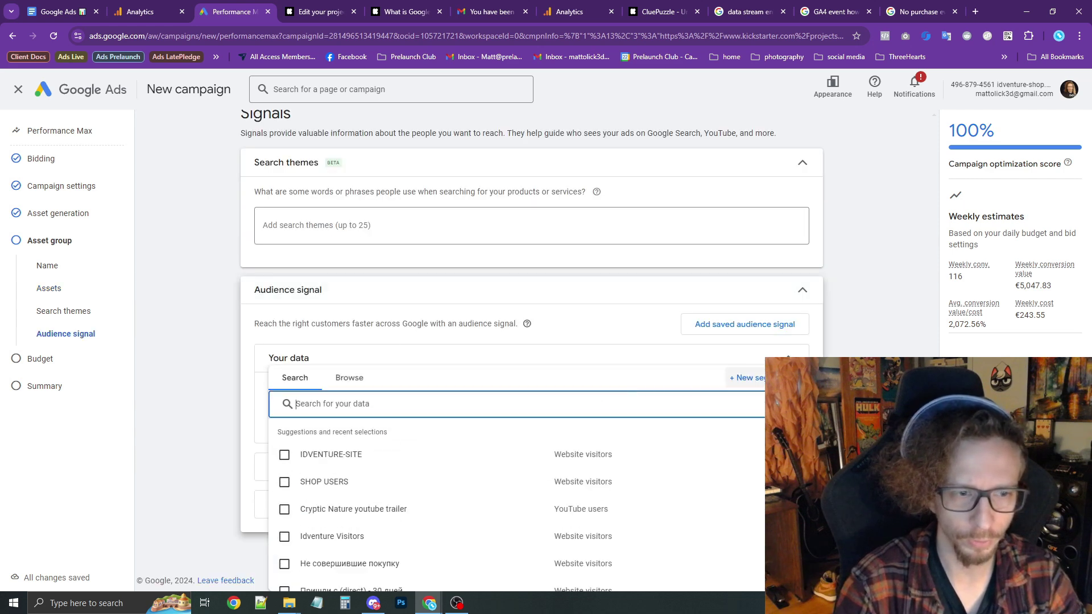
pyautogui.click(748, 378)
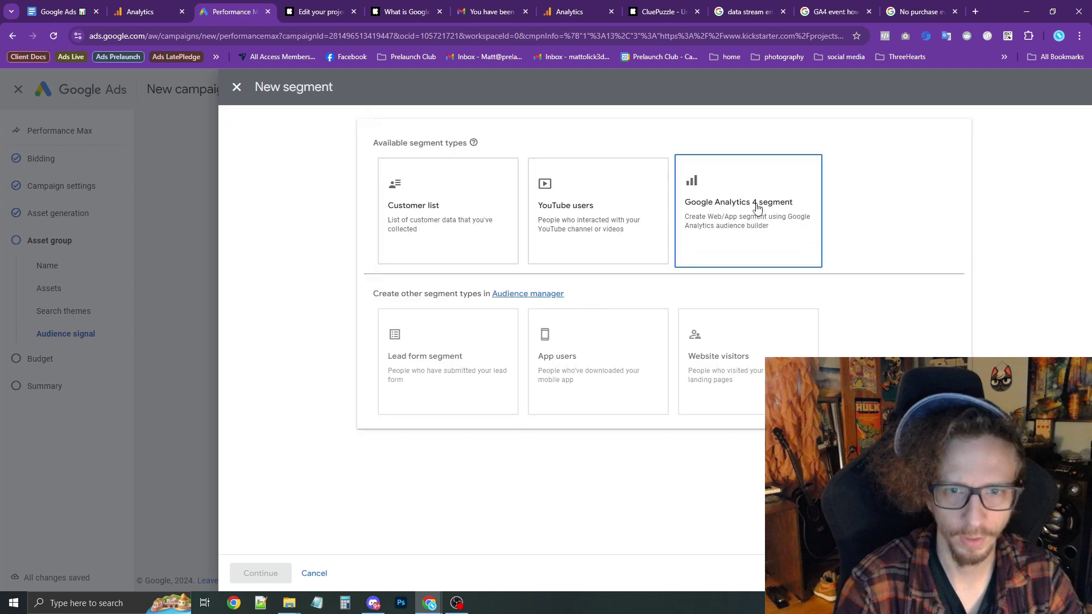
pyautogui.click(605, 199)
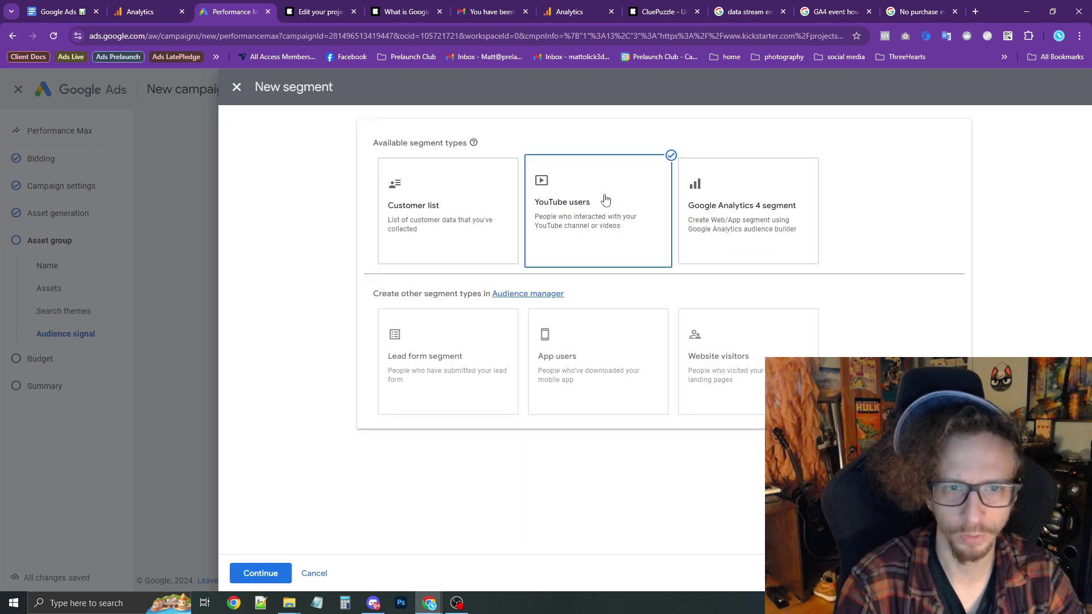
pyautogui.click(261, 573)
# Step: Choose the iDventure YouTube channel as the source of the new segment
pyautogui.click(542, 284)
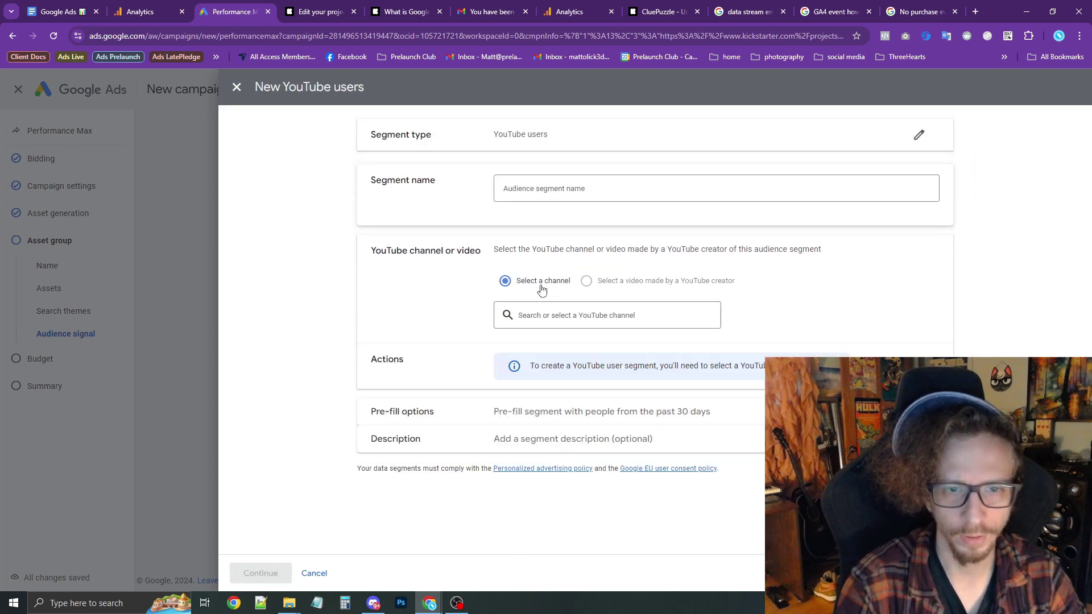
pyautogui.click(630, 323)
pyautogui.click(593, 370)
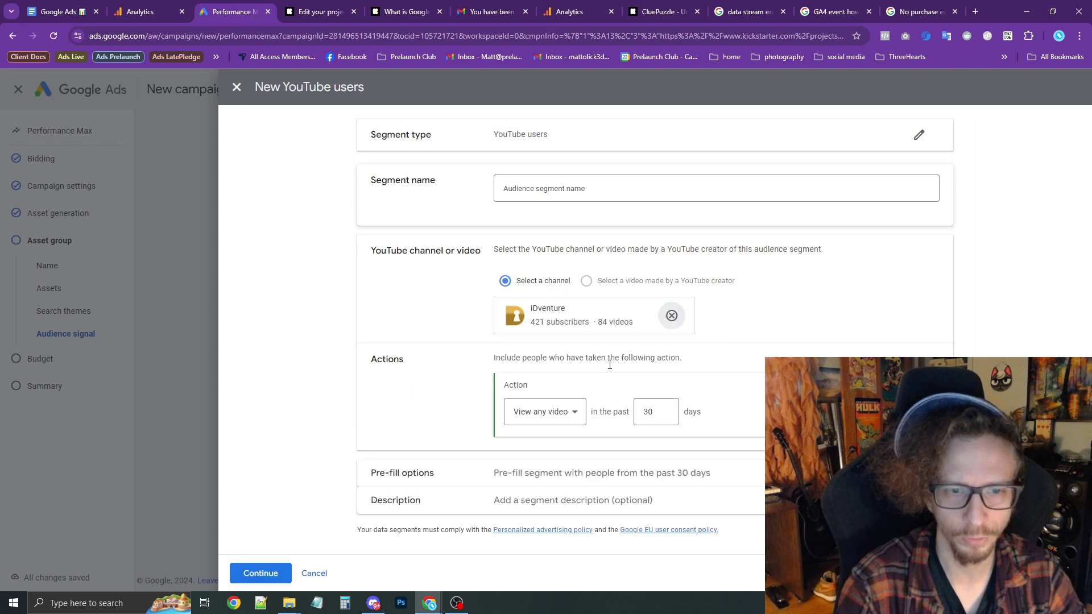
# Step: Go through the segment's action choices with View any video selected, expand its pre-fill options, and discard the segment
pyautogui.click(558, 414)
pyautogui.click(460, 407)
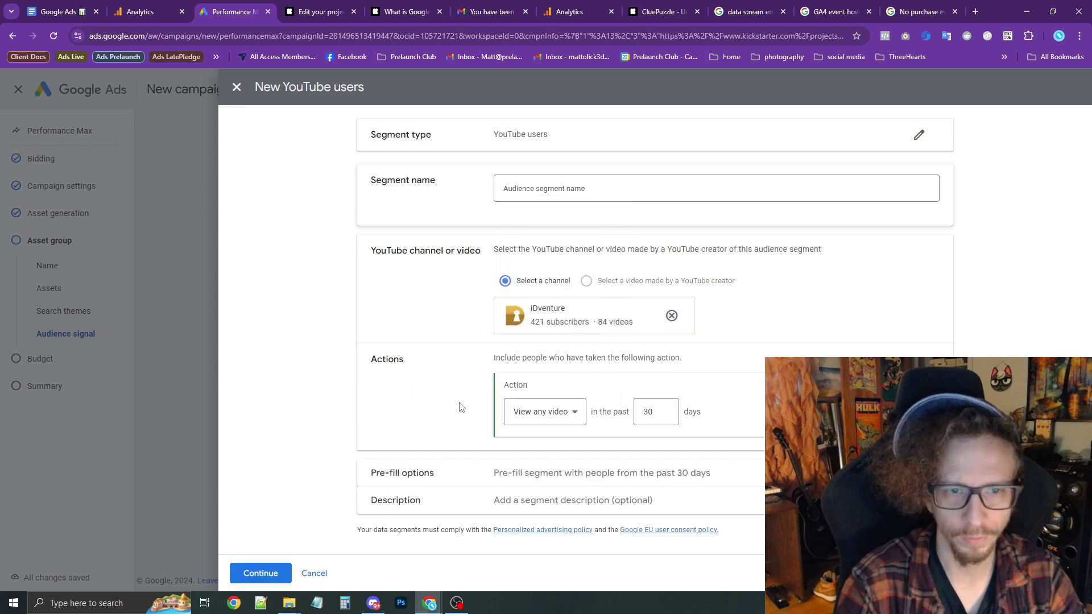
pyautogui.click(549, 411)
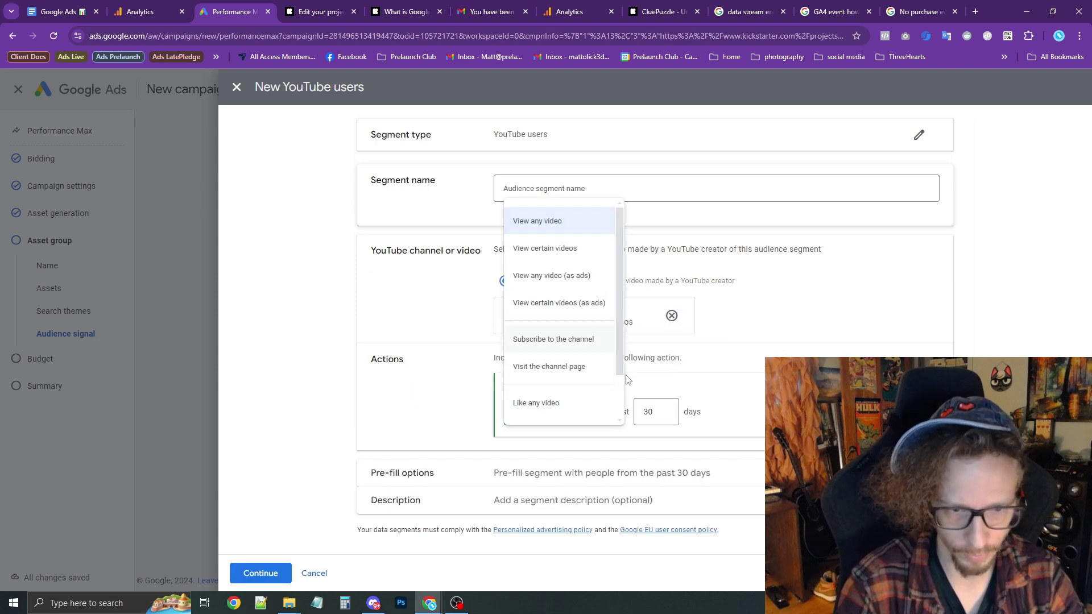
pyautogui.click(570, 227)
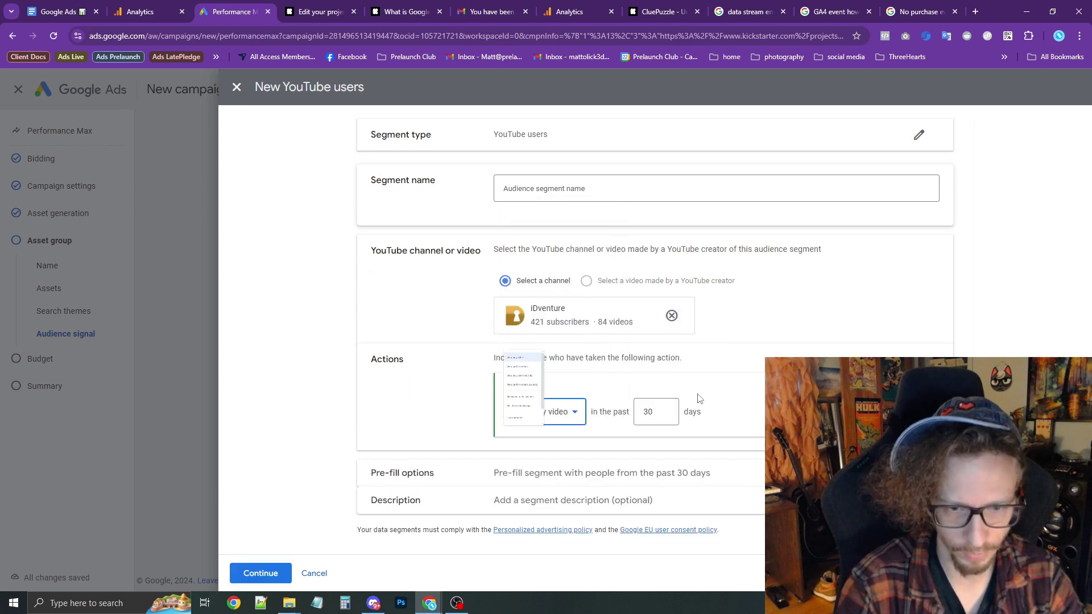
pyautogui.click(589, 482)
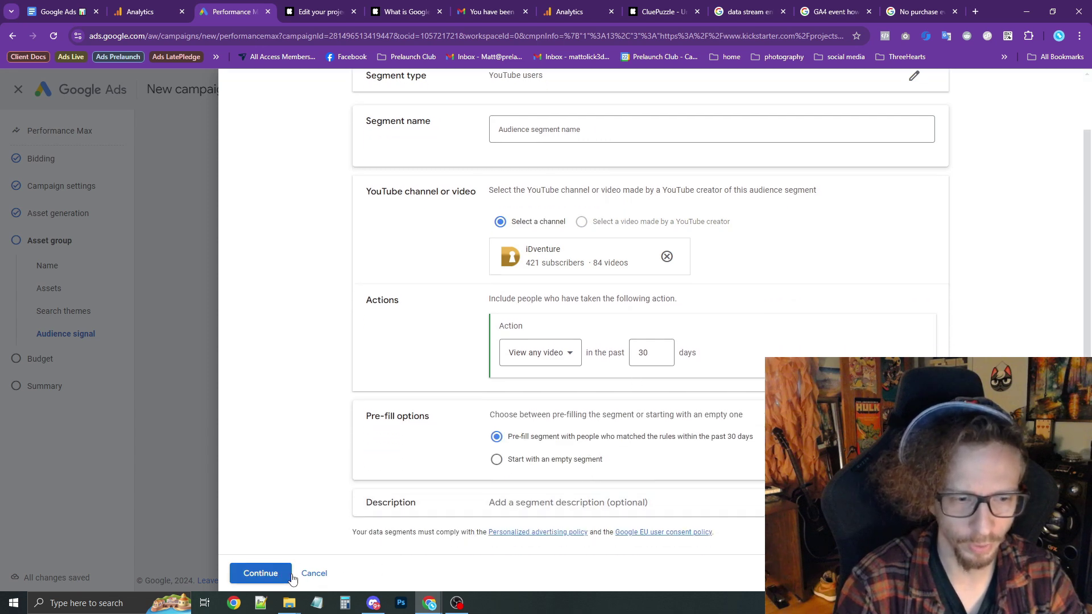
pyautogui.click(283, 579)
pyautogui.click(314, 573)
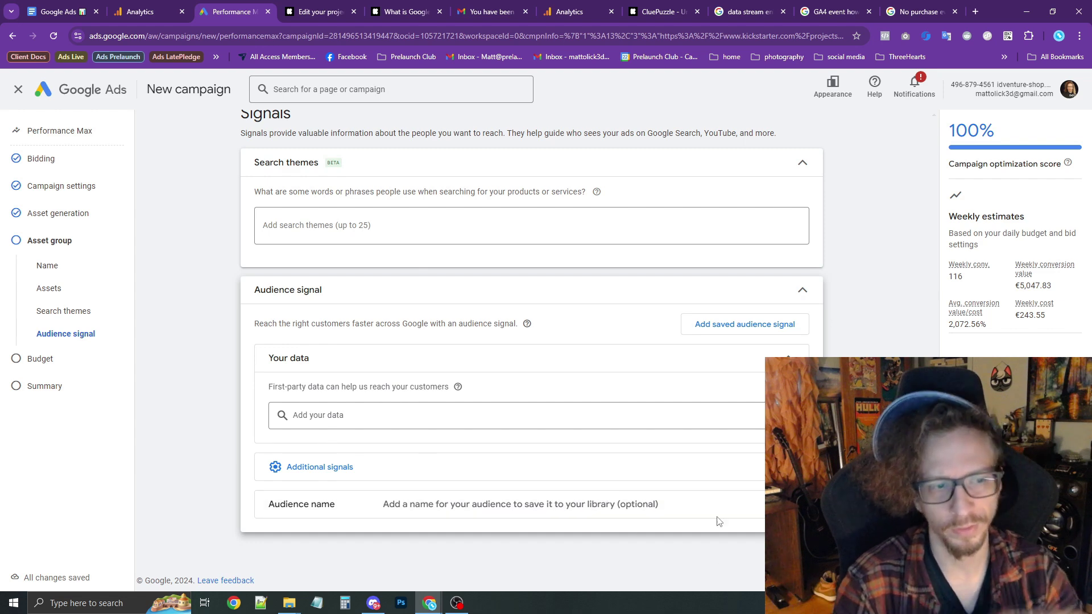
# Step: Leave the new Performance Max campaign form and open the account's list of campaigns
pyautogui.scroll(2, 195, 334)
pyautogui.scroll(4, 240, 349)
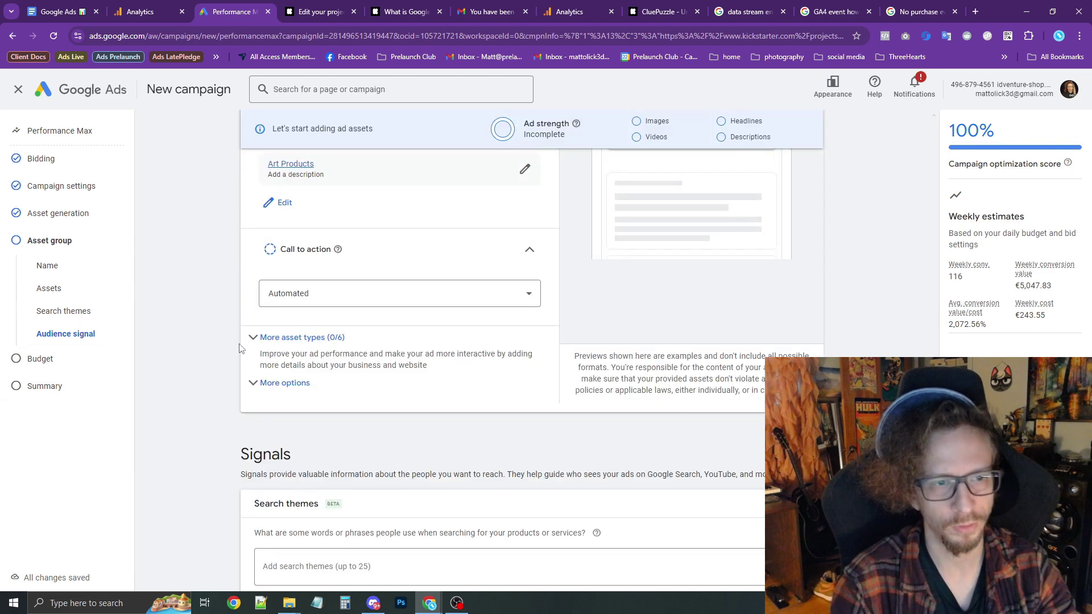
pyautogui.scroll(3, 239, 349)
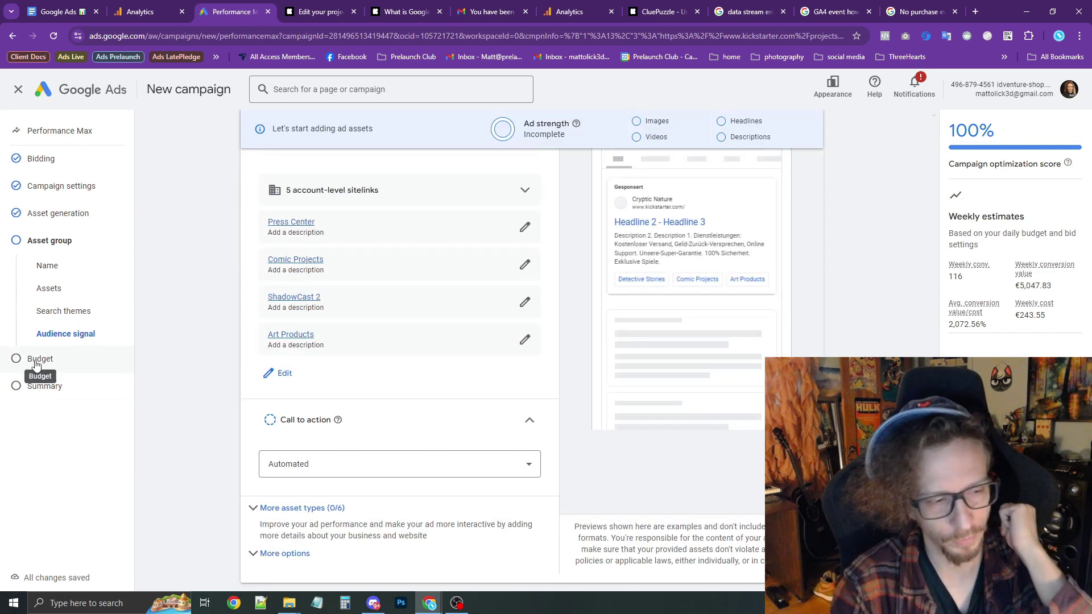
pyautogui.scroll(10, 35, 365)
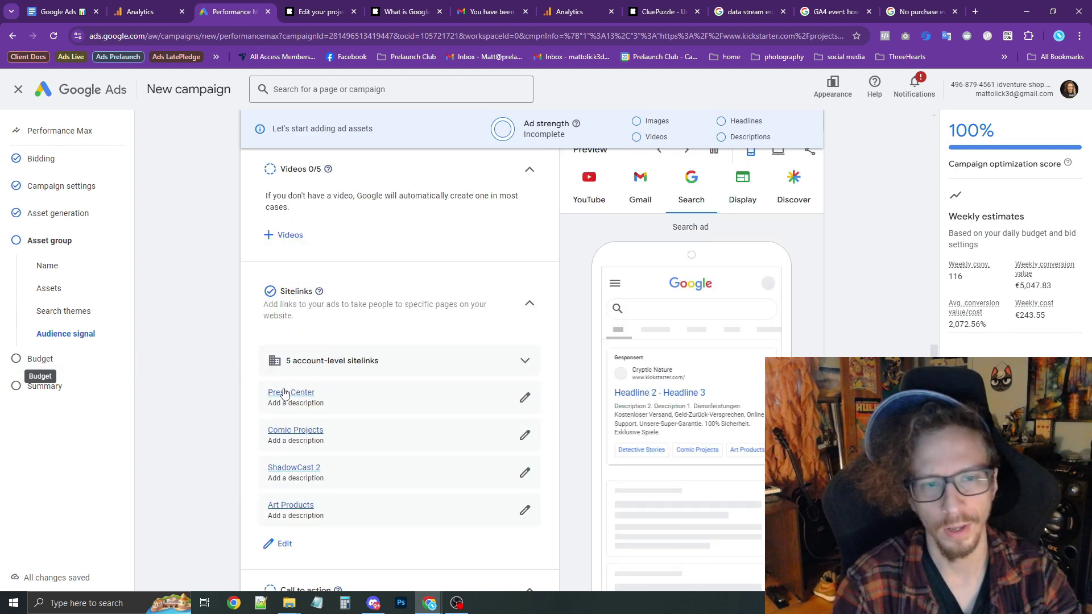
pyautogui.click(19, 91)
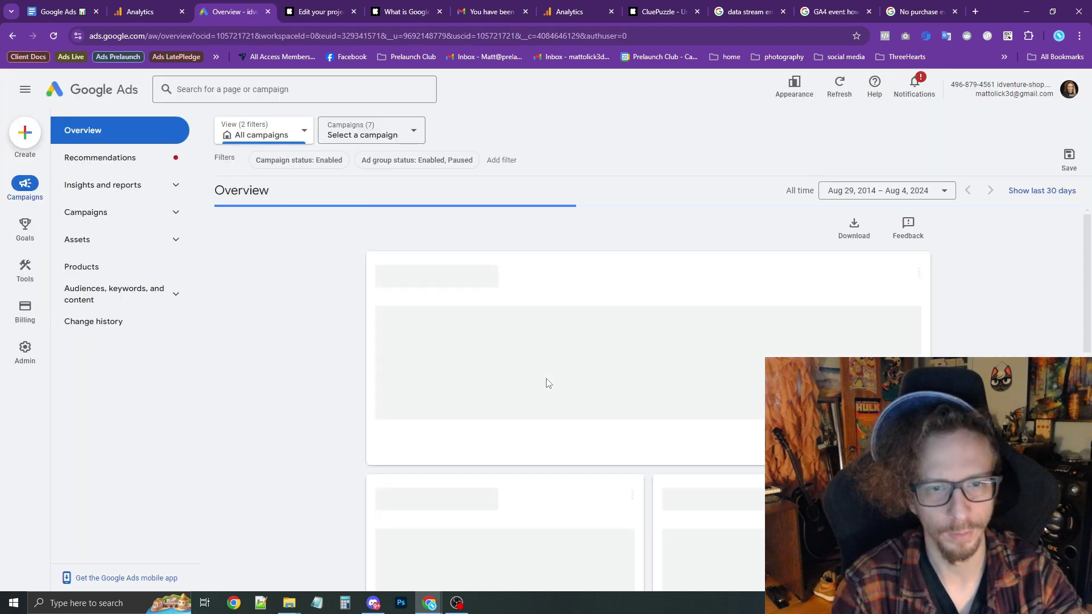
pyautogui.click(101, 215)
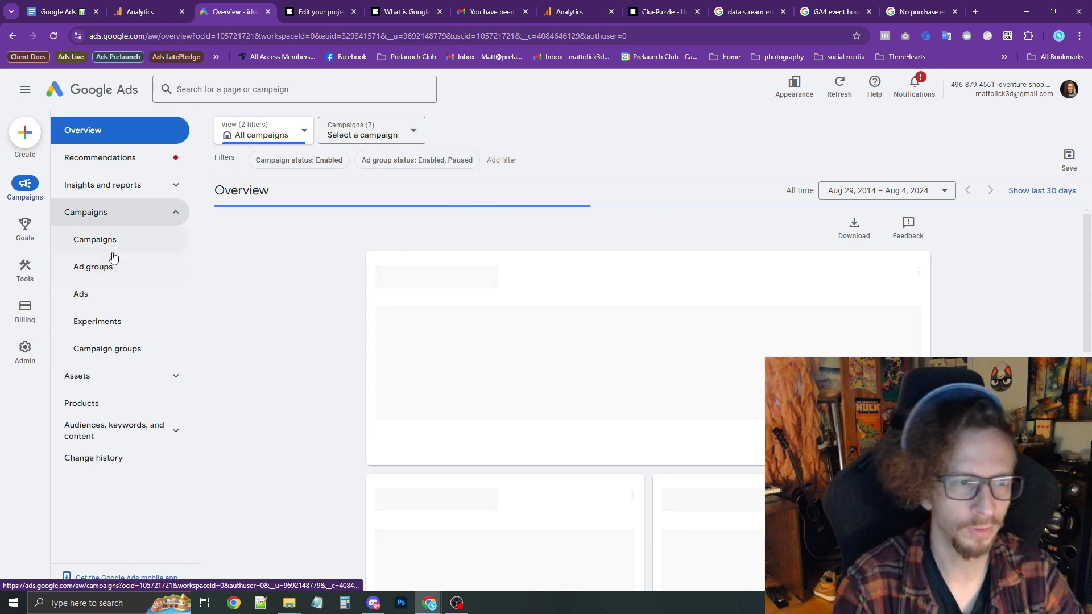
pyautogui.click(114, 247)
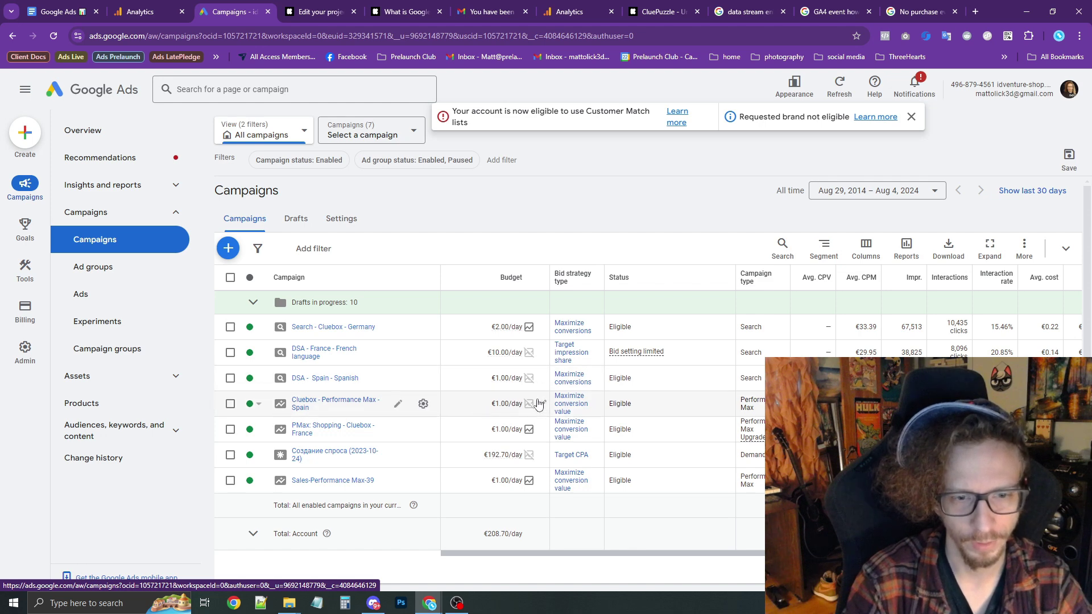
# Step: Enter 1000 euros as the daily budget of the Cluebox - Performance Max - Spain campaign without saving it
pyautogui.click(541, 326)
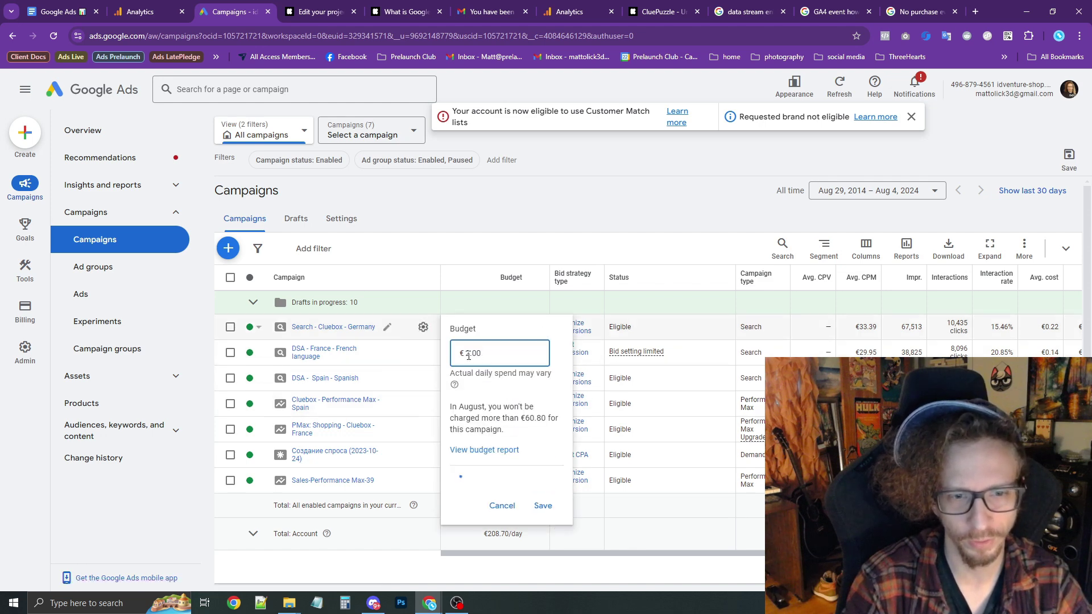
pyautogui.click(385, 212)
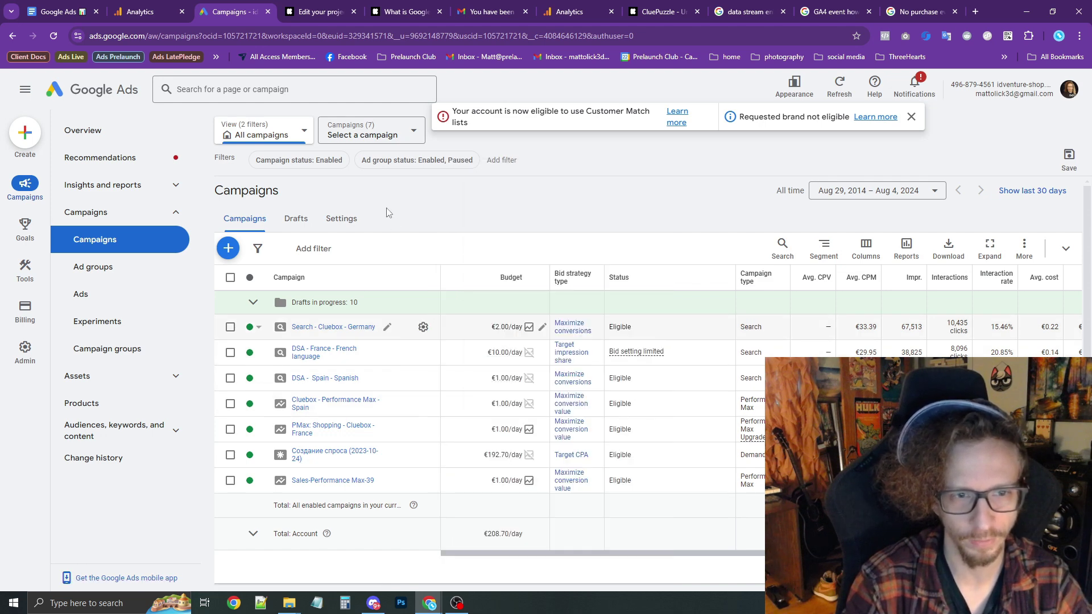
pyautogui.click(542, 403)
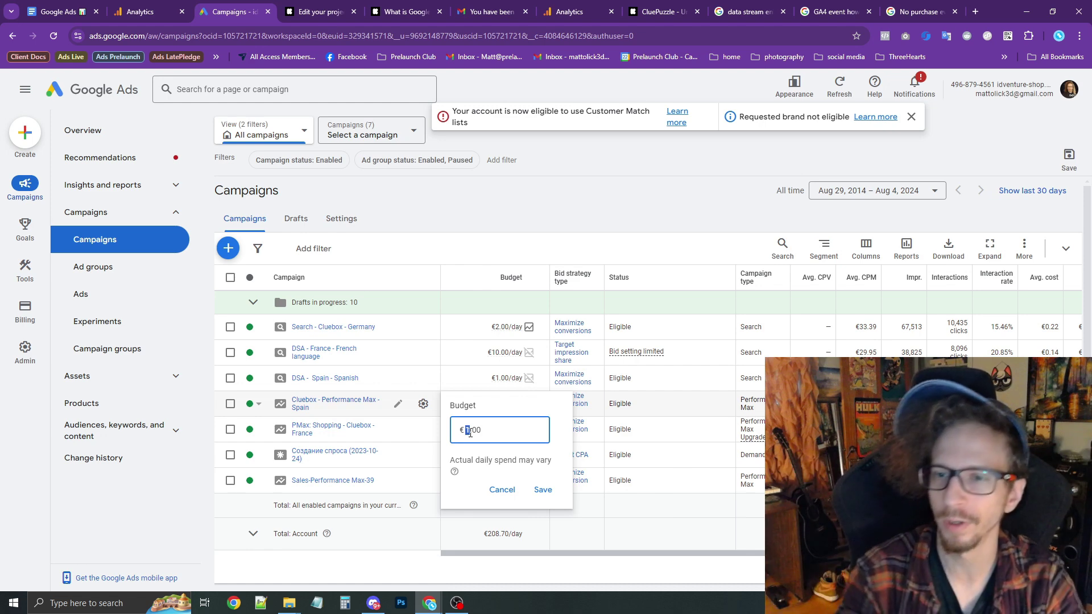
pyautogui.write('1000')
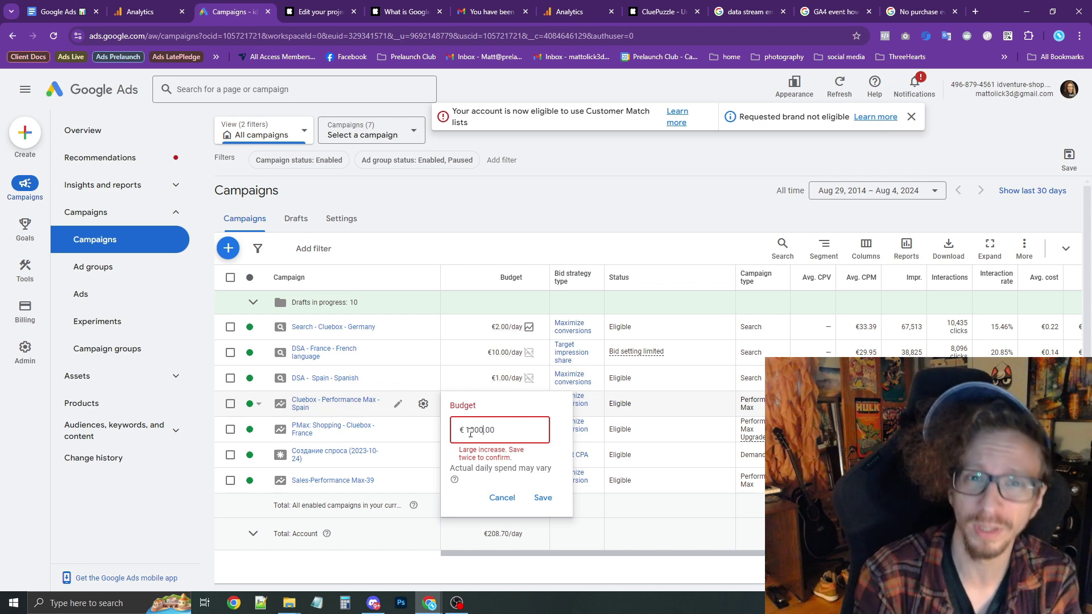
# Step: Open kicktraq.com in a new browser tab and examine the funding progress of Malikar's Guide To Magical Masks
pyautogui.click(978, 12)
pyautogui.write('kicktraq')
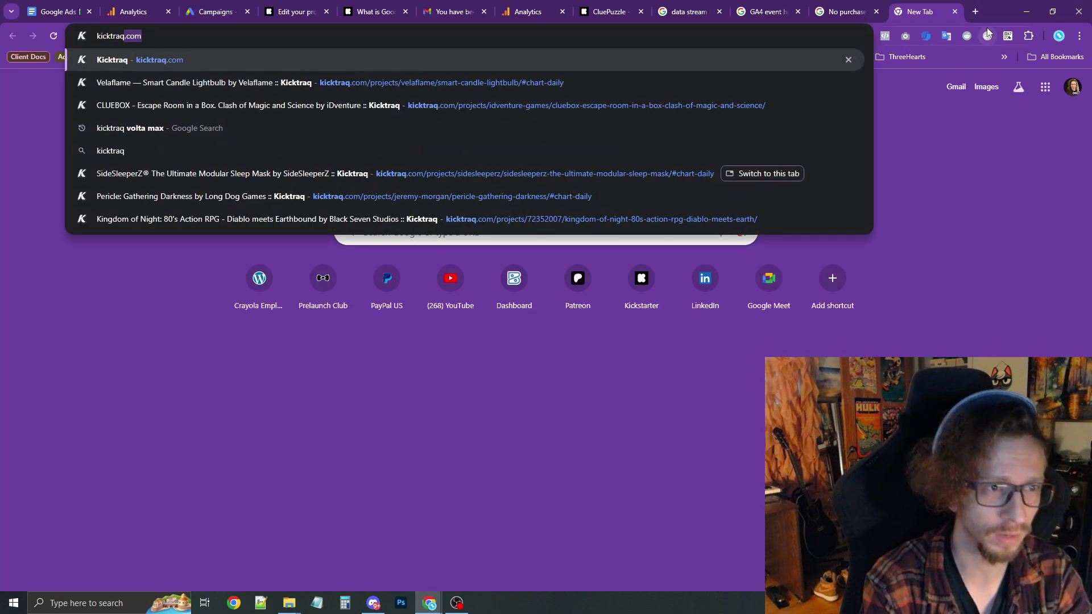
pyautogui.press('Return')
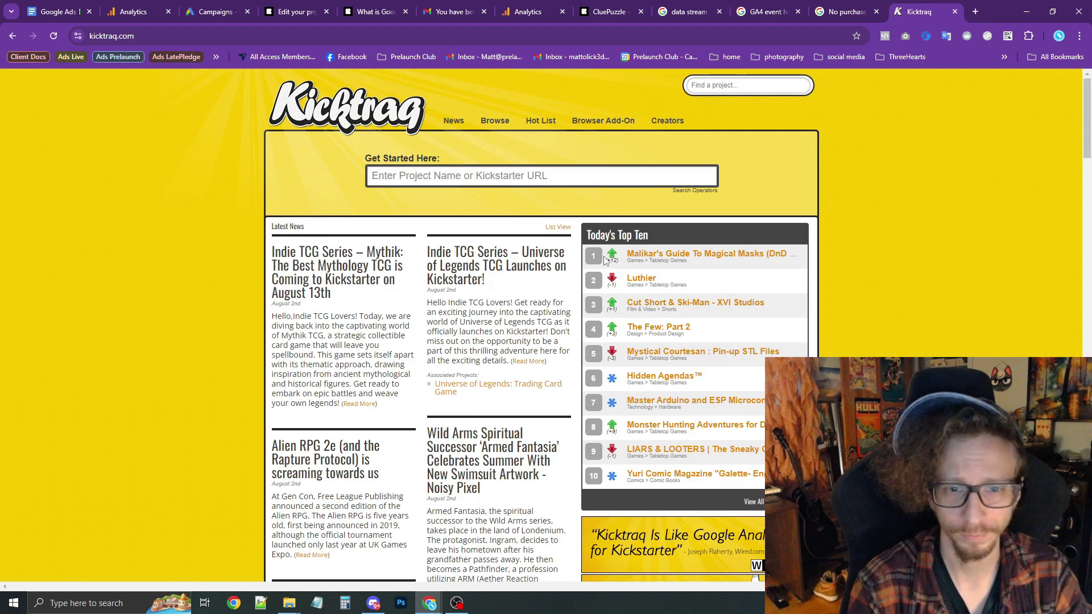
pyautogui.click(685, 253)
pyautogui.scroll(-2, 407, 273)
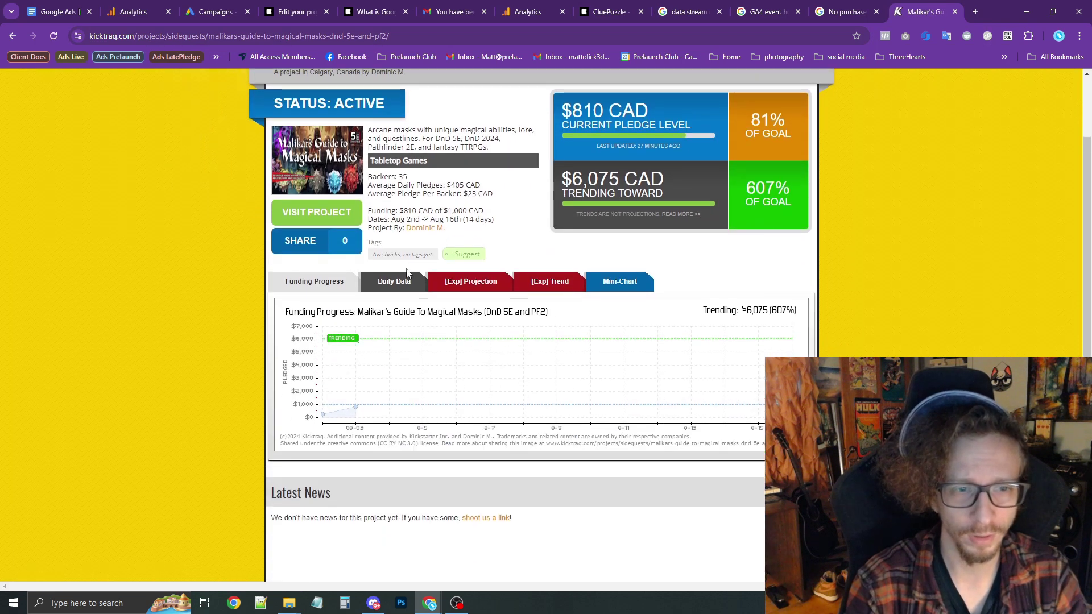
pyautogui.scroll(2, 448, 149)
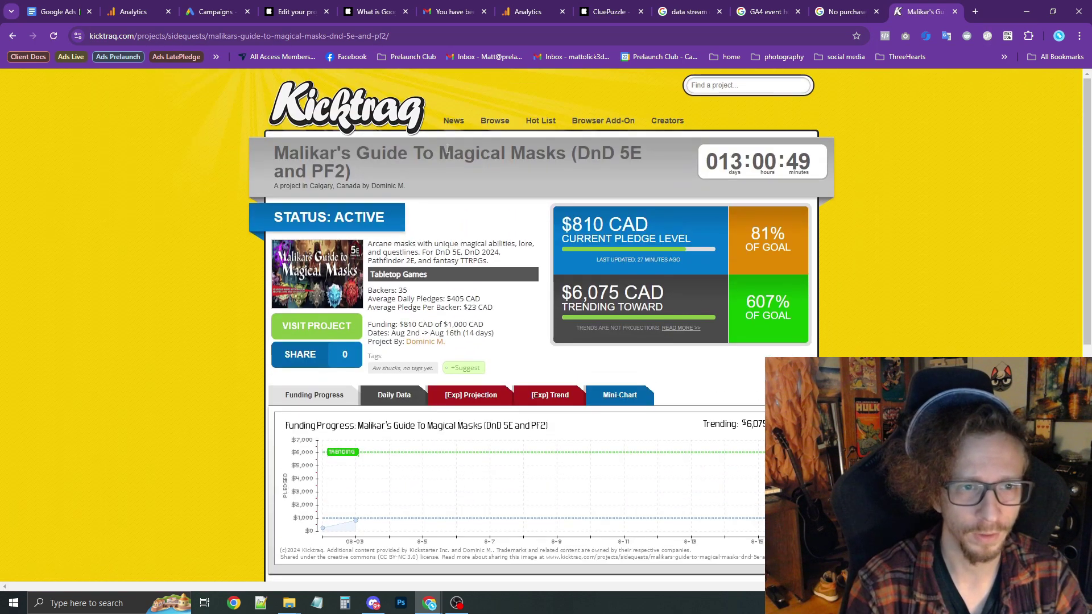
# Step: Return to the Kicktraq home page and examine the daily pledge and backer charts of The Few: Part 2
pyautogui.click(379, 118)
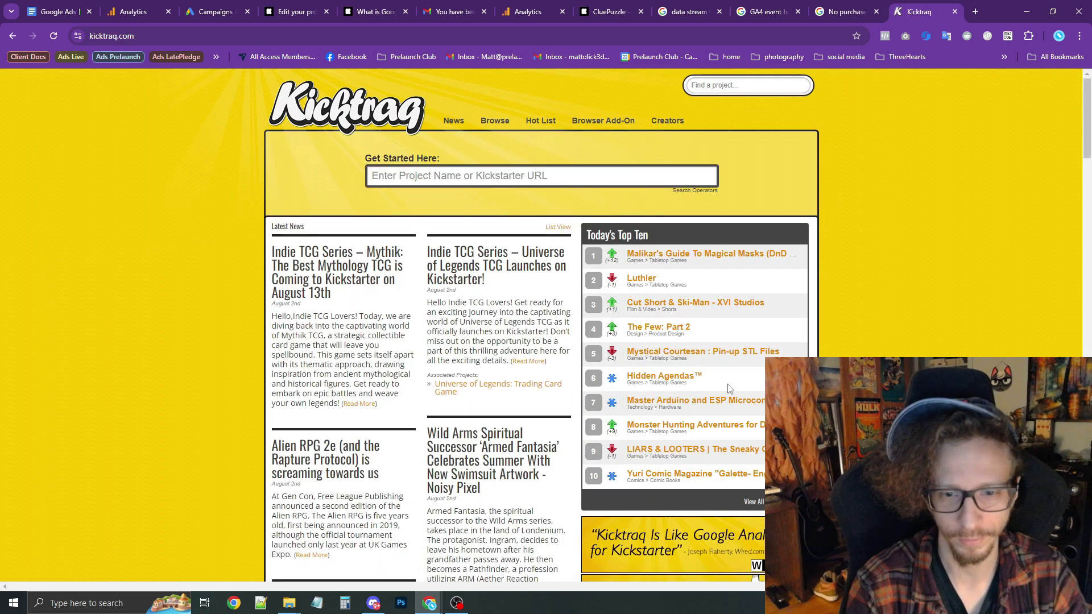
pyautogui.click(662, 332)
pyautogui.scroll(-2, 597, 334)
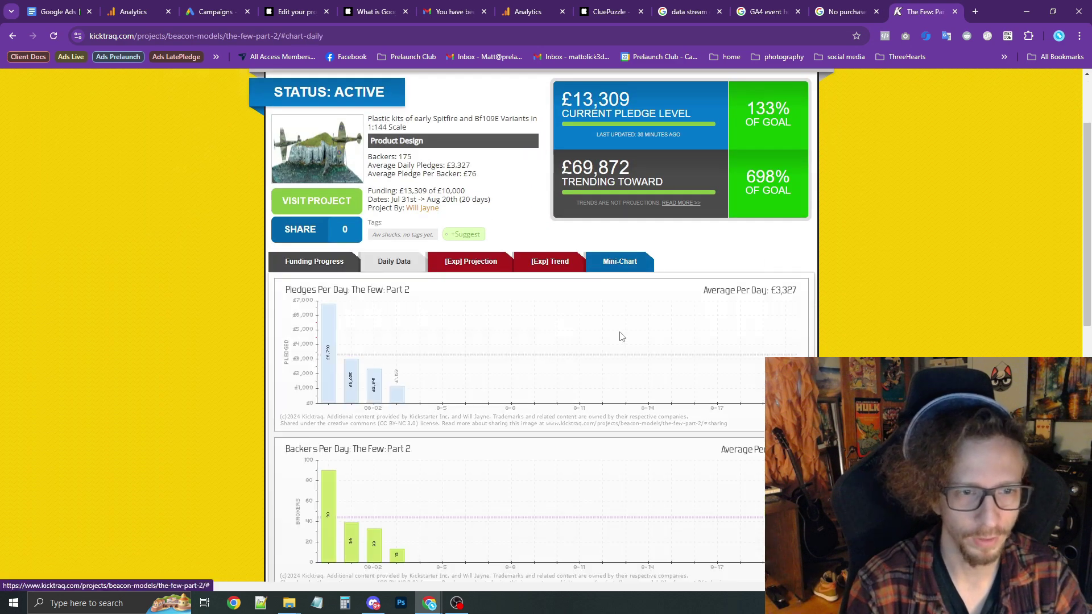
pyautogui.scroll(1, 622, 337)
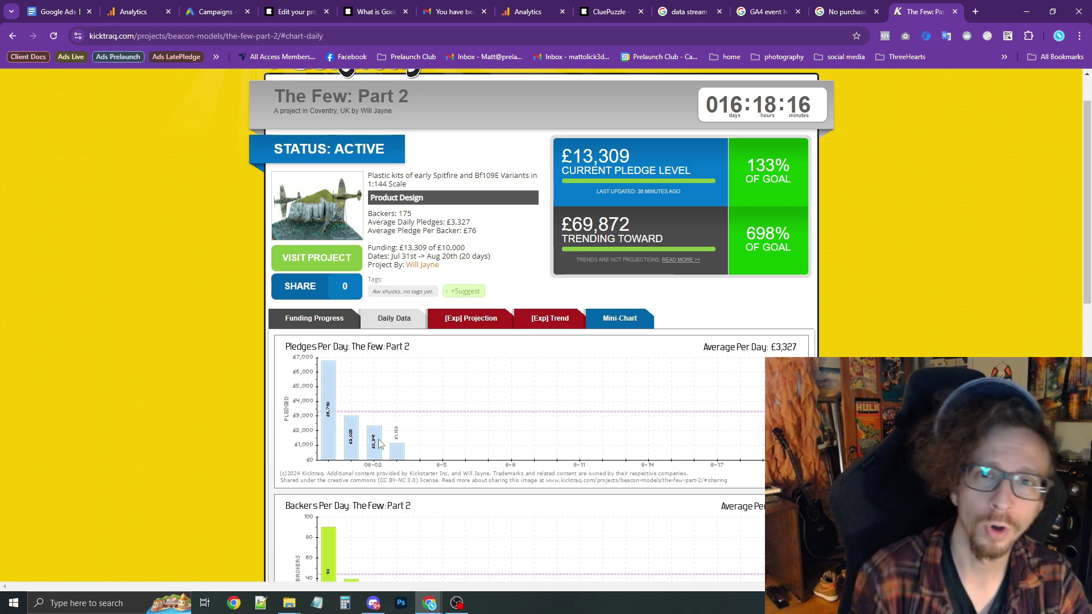
# Step: Open the prelaunch.marketing website in a new browser tab
pyautogui.click(976, 11)
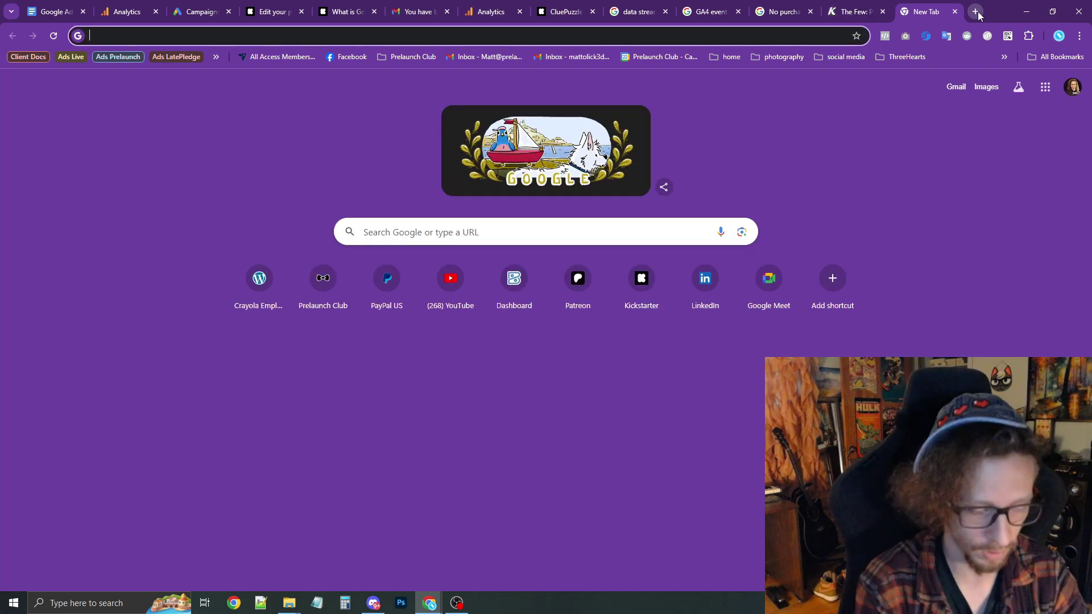
pyautogui.write('prelaunch.mark')
pyautogui.press('Return')
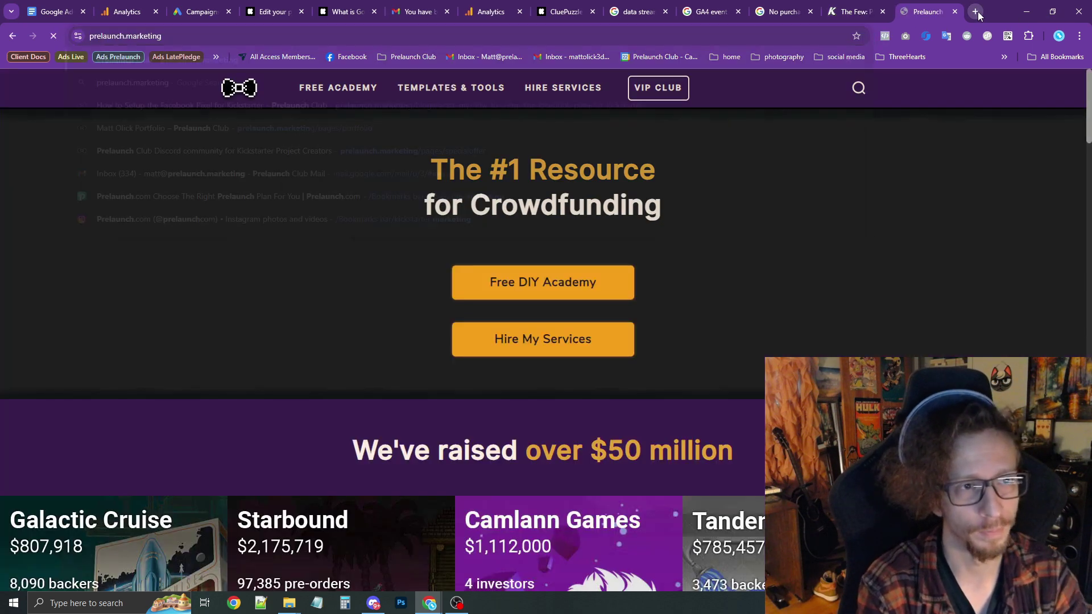